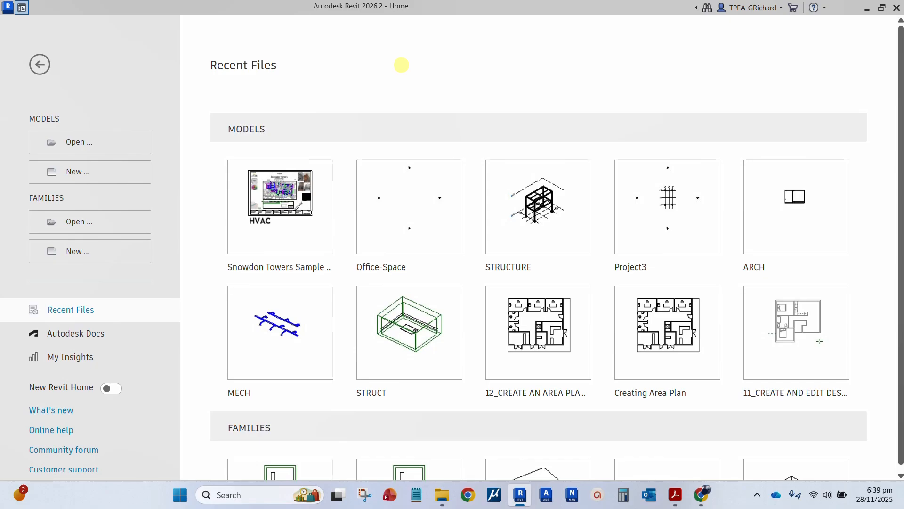
# Create a new project from the Systems-Default_Metric.rte template in the English templates folder
pyautogui.click(86, 178)
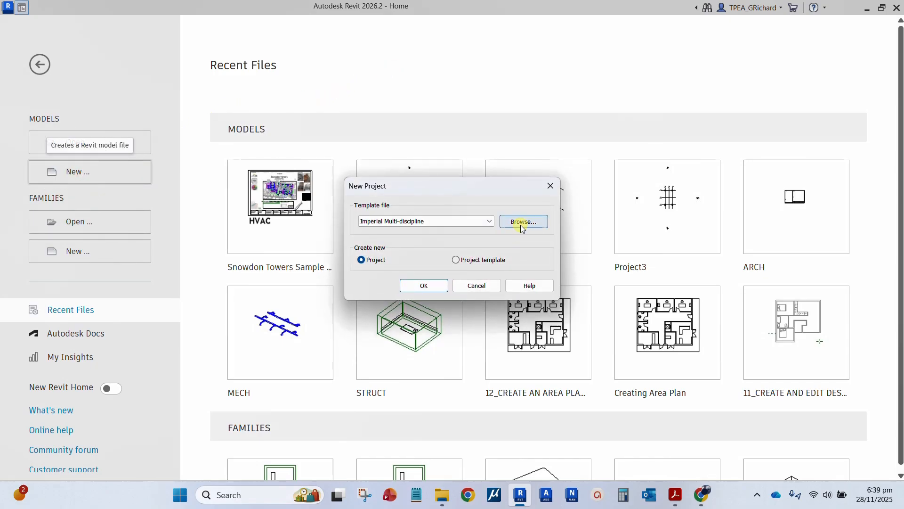
pyautogui.click(521, 225)
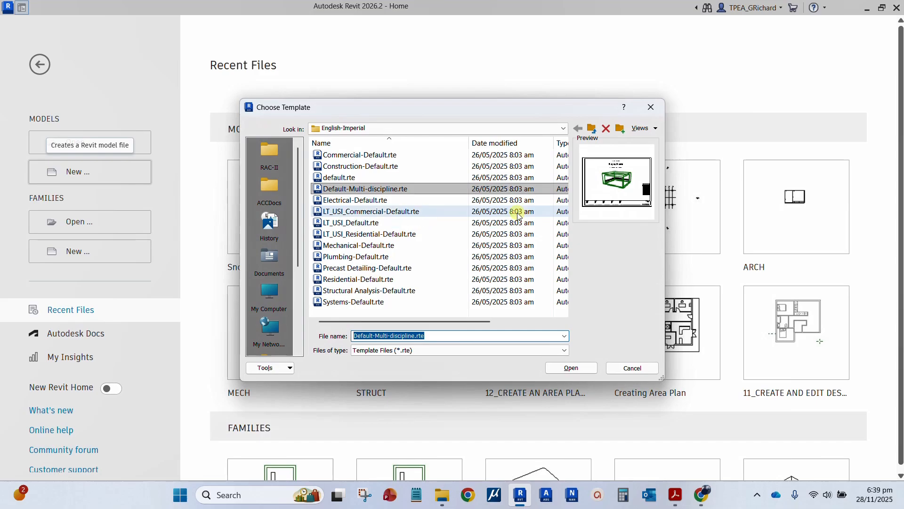
pyautogui.click(592, 130)
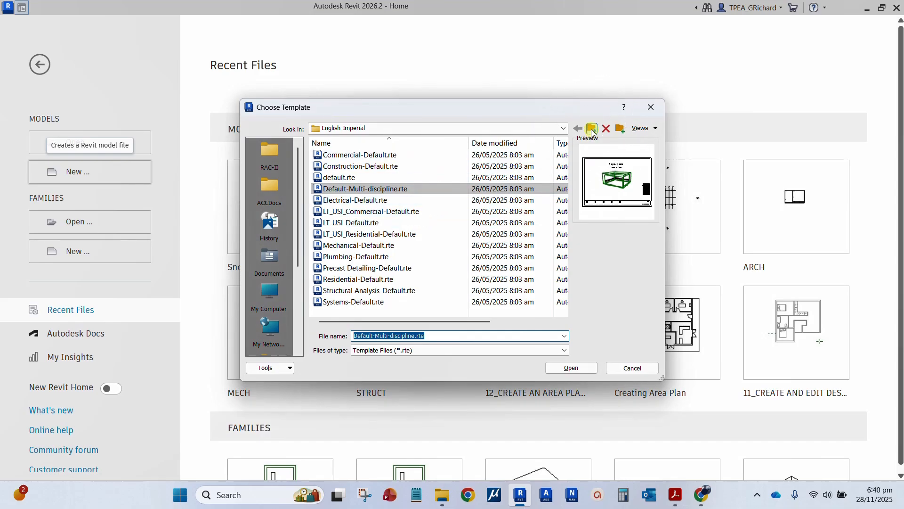
pyautogui.click(347, 128)
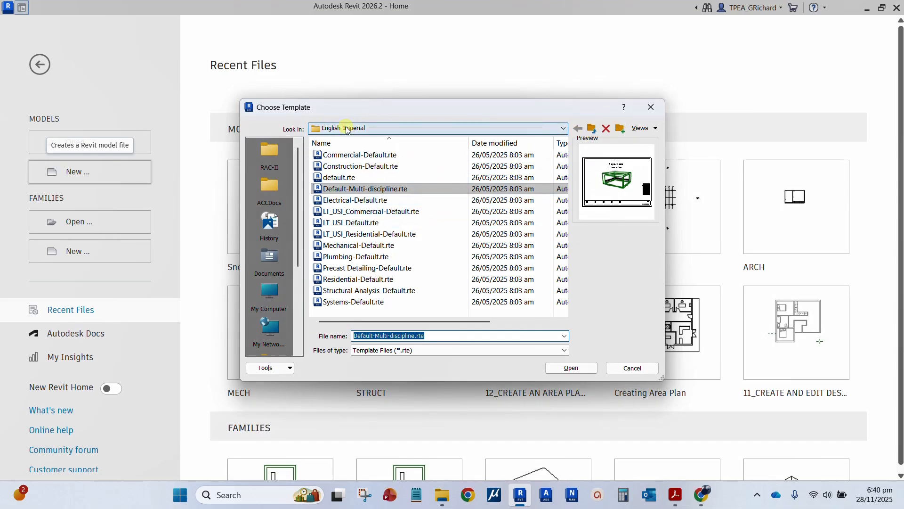
pyautogui.click(592, 131)
pyautogui.click(592, 130)
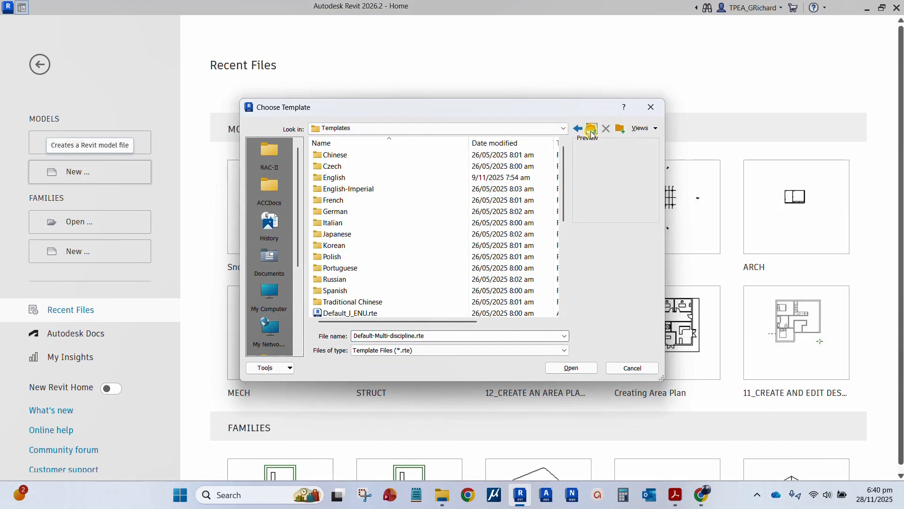
pyautogui.click(318, 179)
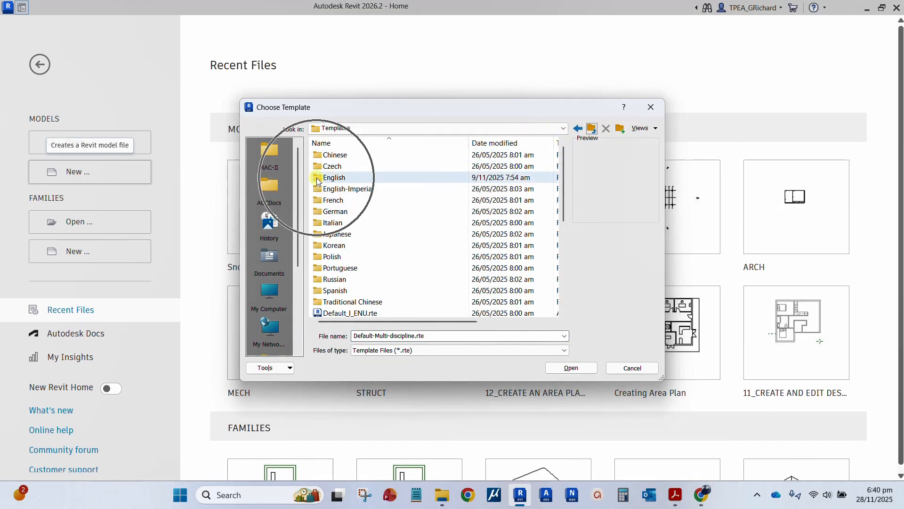
pyautogui.doubleClick(317, 179)
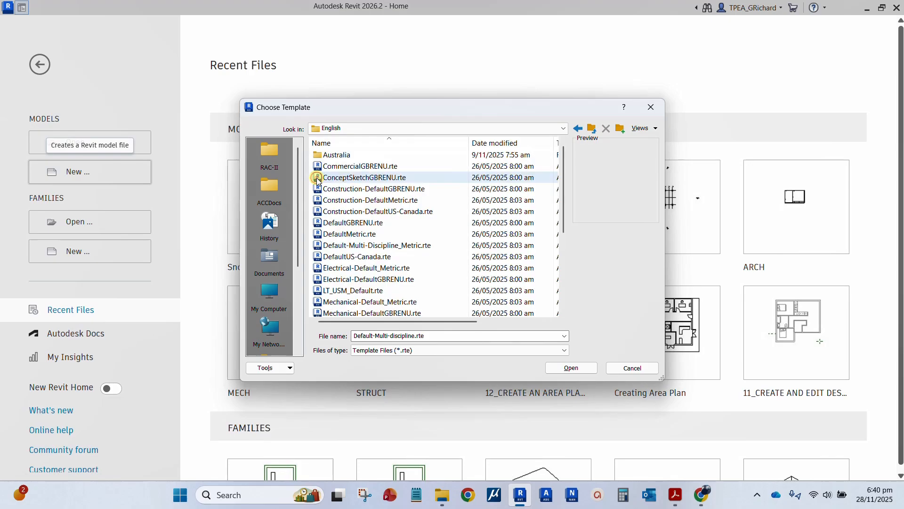
pyautogui.scroll(-4, 357, 268)
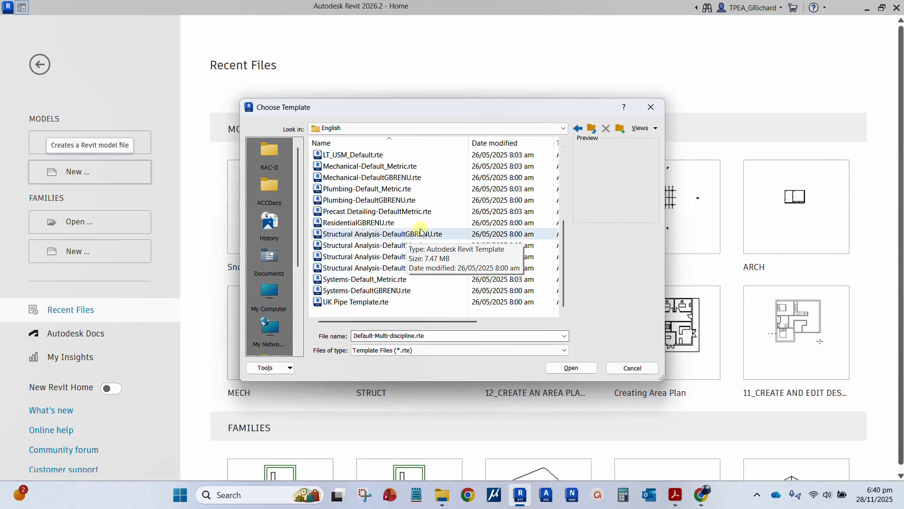
pyautogui.click(361, 280)
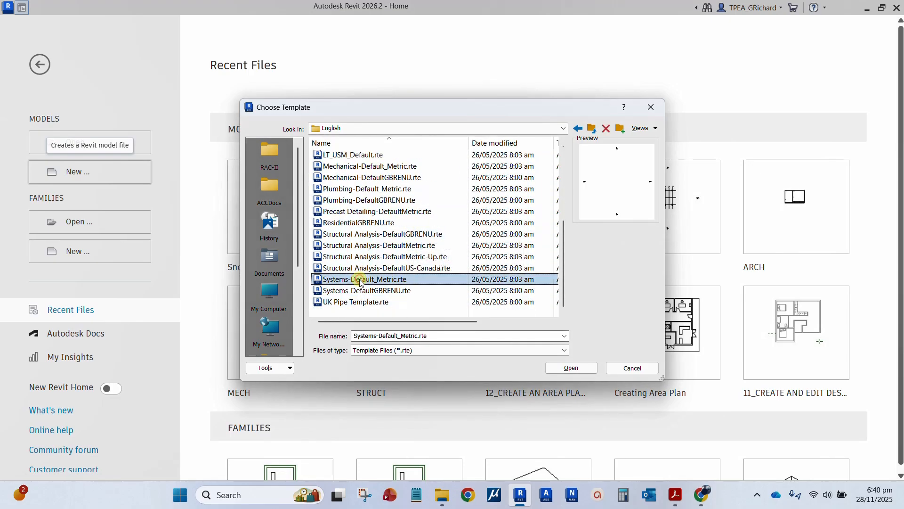
pyautogui.click(571, 367)
pyautogui.click(424, 285)
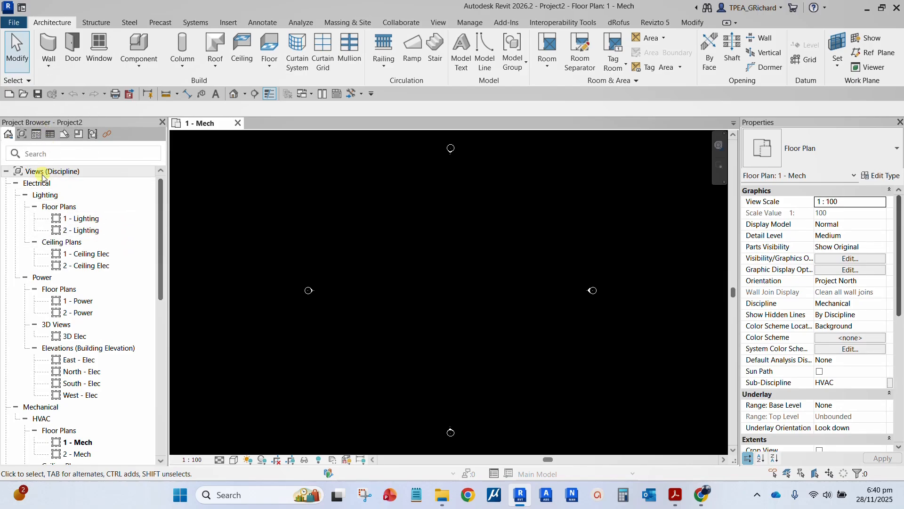
# Collapse the Electrical and Plumbing view groups in the project's view list, keeping Mechanical expanded
pyautogui.click(15, 183)
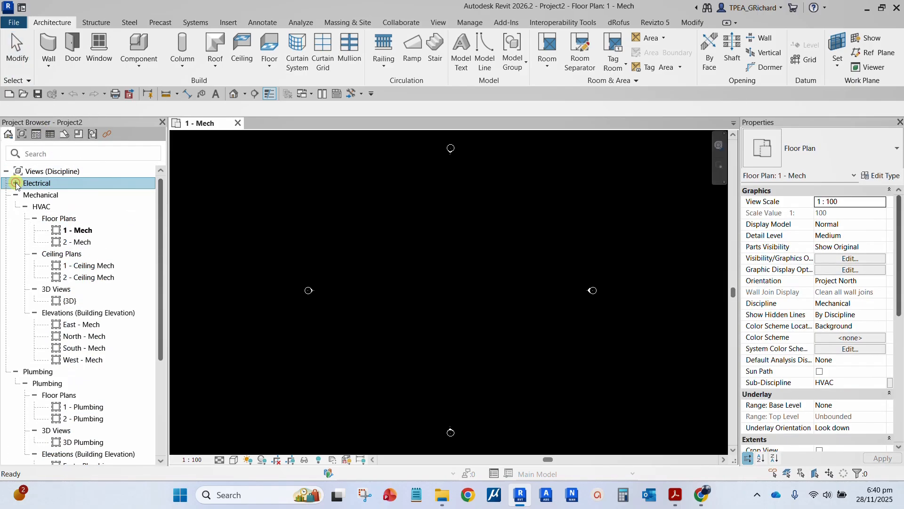
pyautogui.click(16, 195)
pyautogui.click(15, 207)
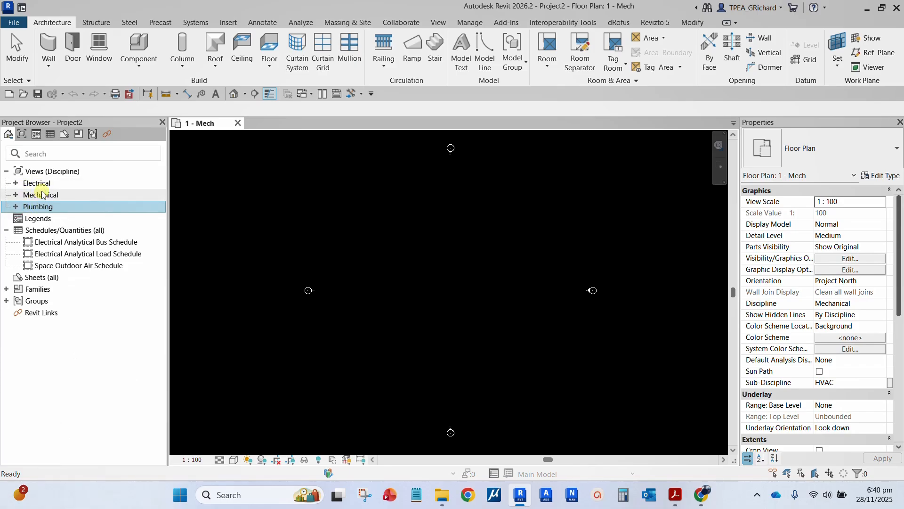
pyautogui.click(16, 196)
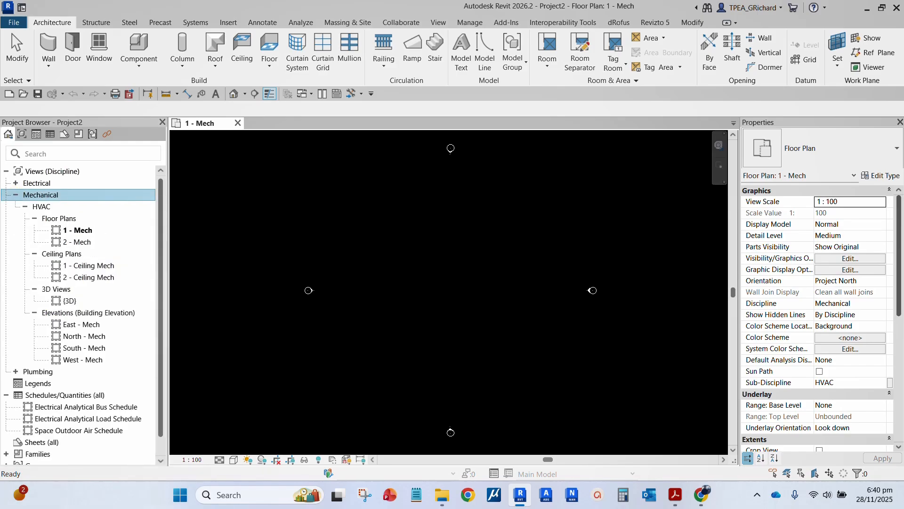
# Duplicate the 1 - Mech floor plan view using the plain Duplicate option
pyautogui.press('ctrl')
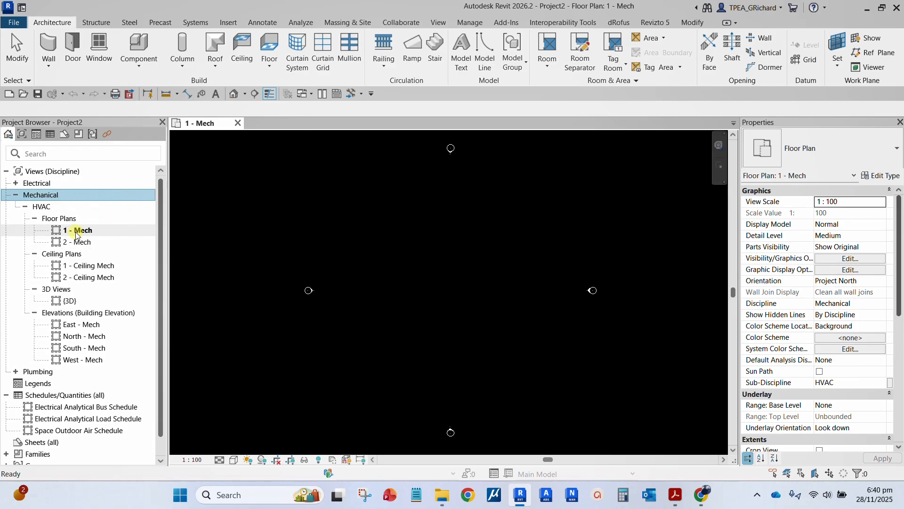
pyautogui.press('ctrl')
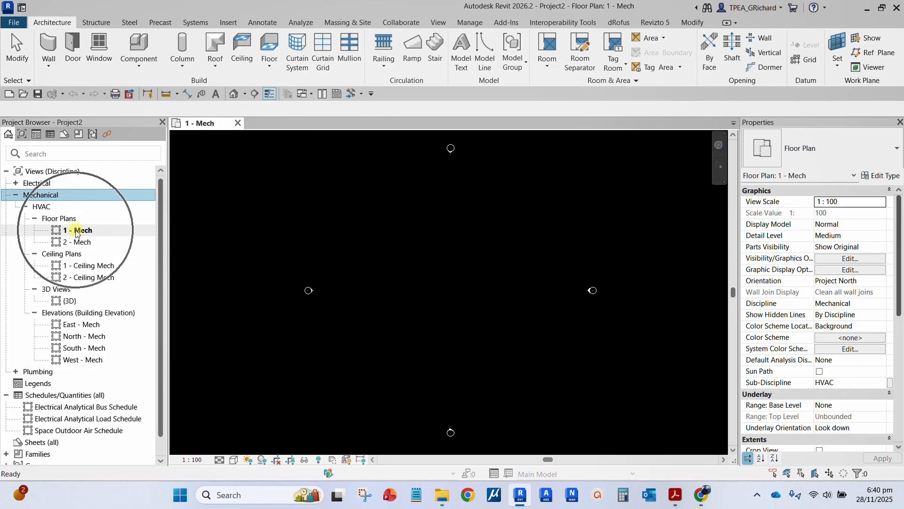
pyautogui.rightClick(76, 233)
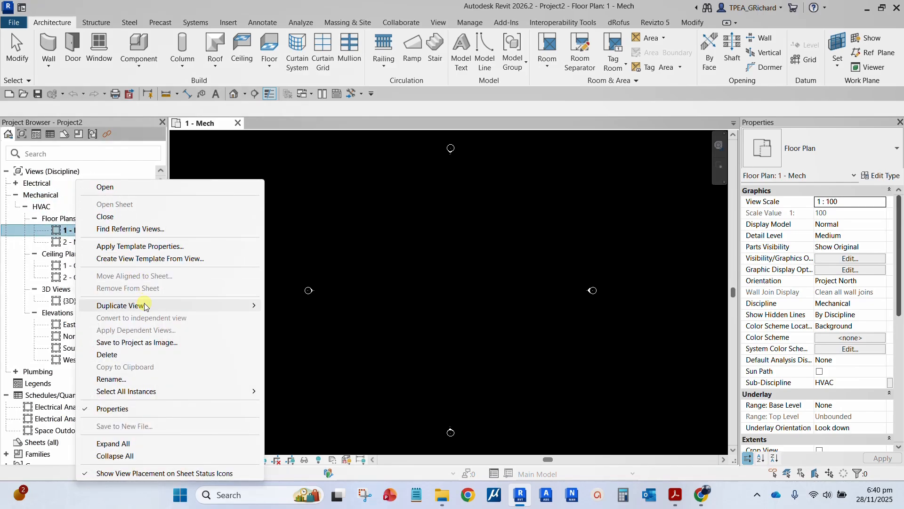
pyautogui.moveTo(144, 306)
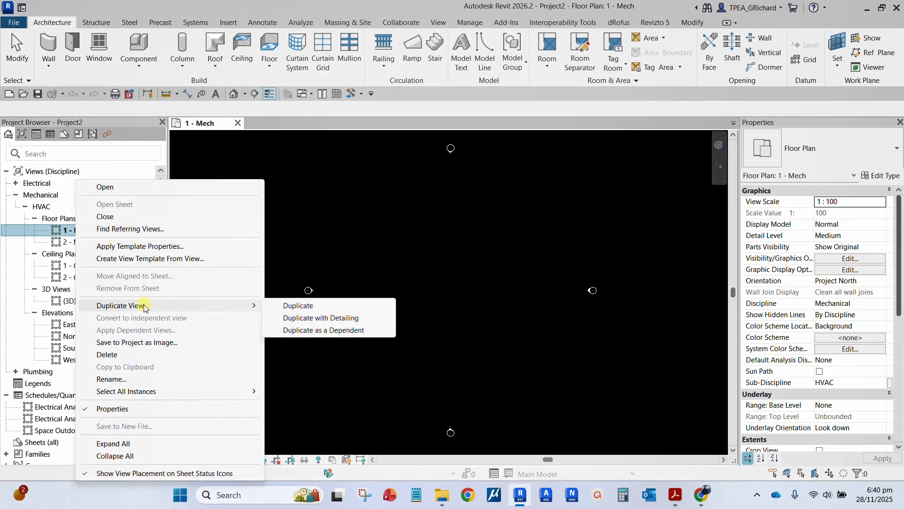
pyautogui.click(299, 306)
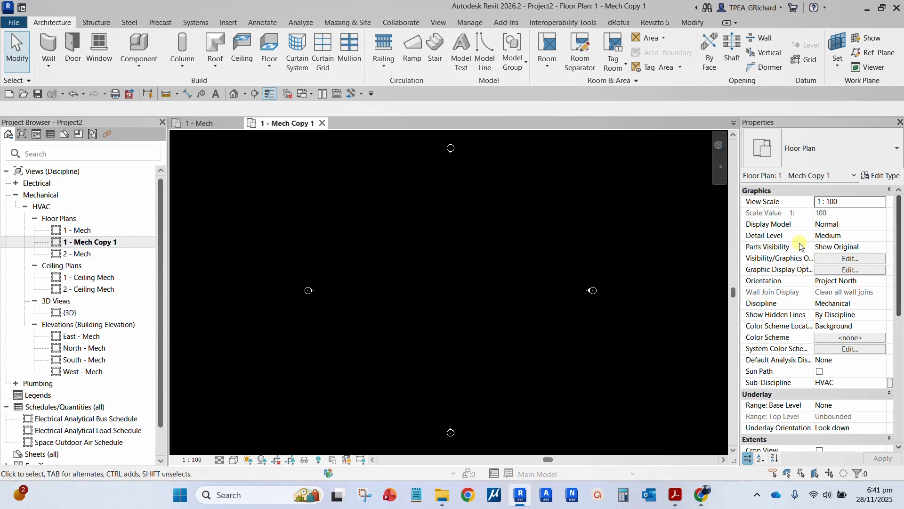
# Set the Discipline of the duplicated floor plan view to Architectural and apply the change
pyautogui.click(799, 299)
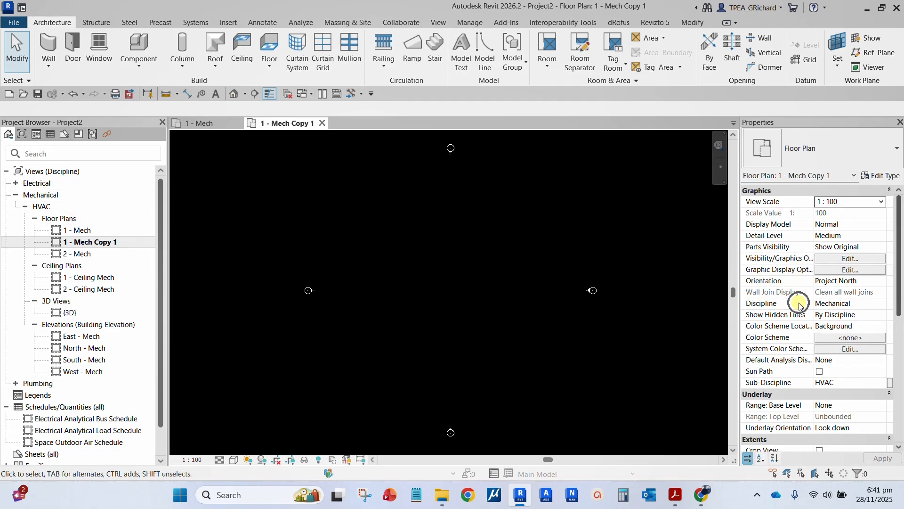
pyautogui.click(842, 304)
pyautogui.click(881, 304)
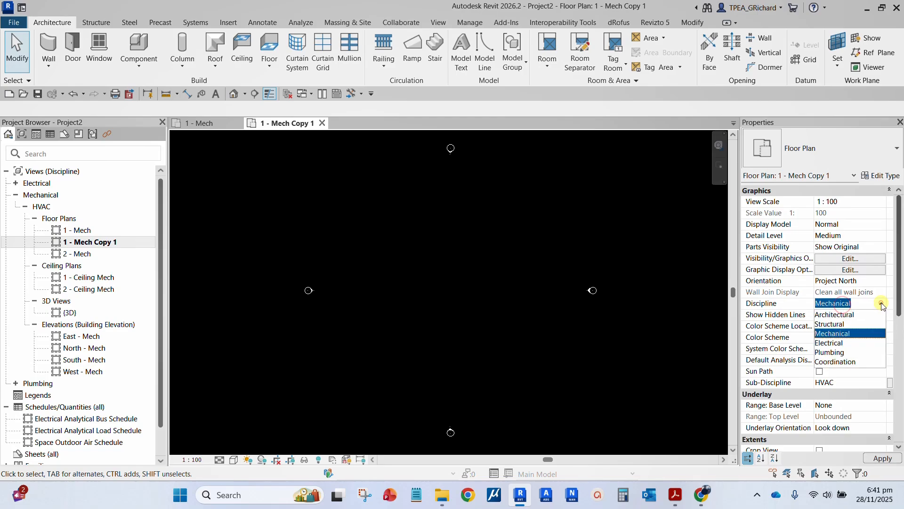
pyautogui.click(834, 315)
pyautogui.click(882, 458)
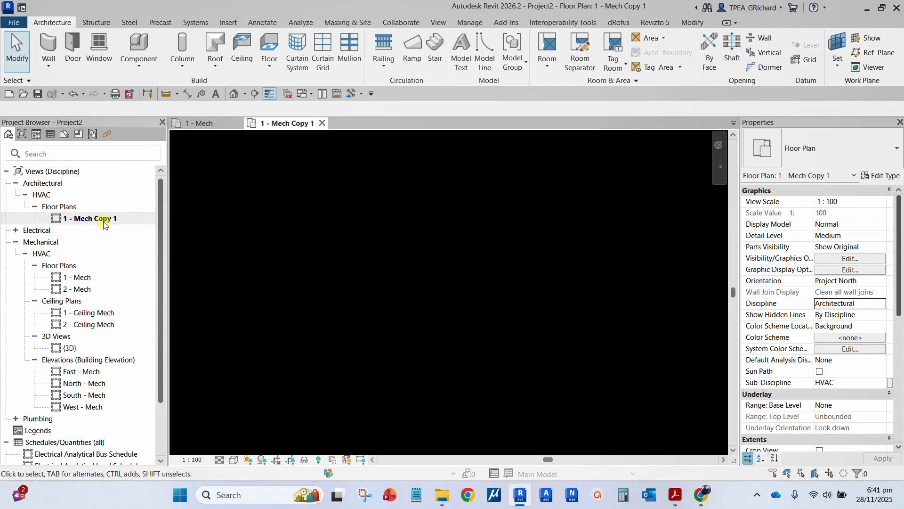
# Set the copied floor plan's Sub-Discipline to Design and expand the Design floor plans under Architectural
pyautogui.click(39, 196)
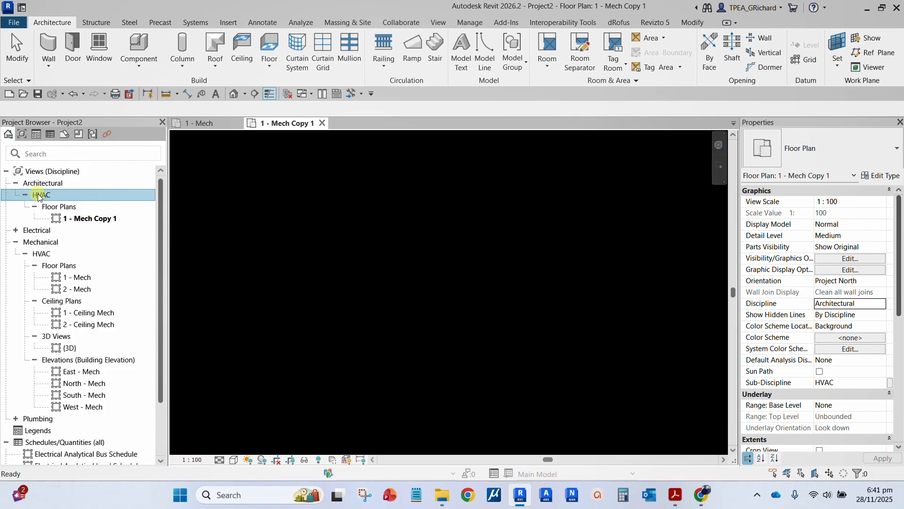
pyautogui.click(391, 275)
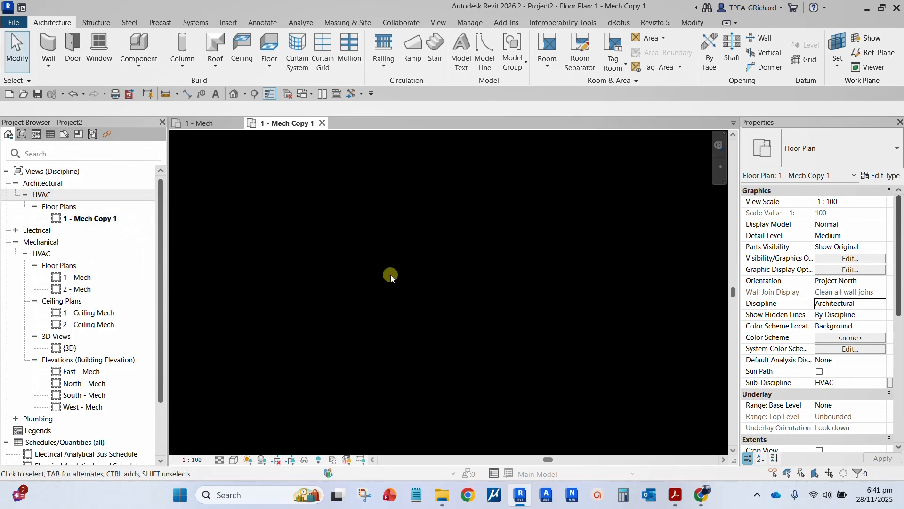
pyautogui.click(841, 383)
pyautogui.write('Design')
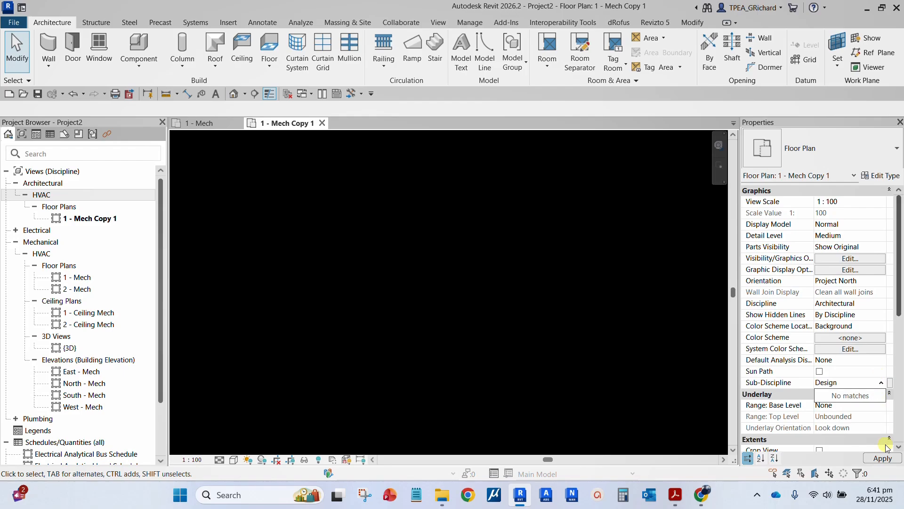
pyautogui.click(883, 460)
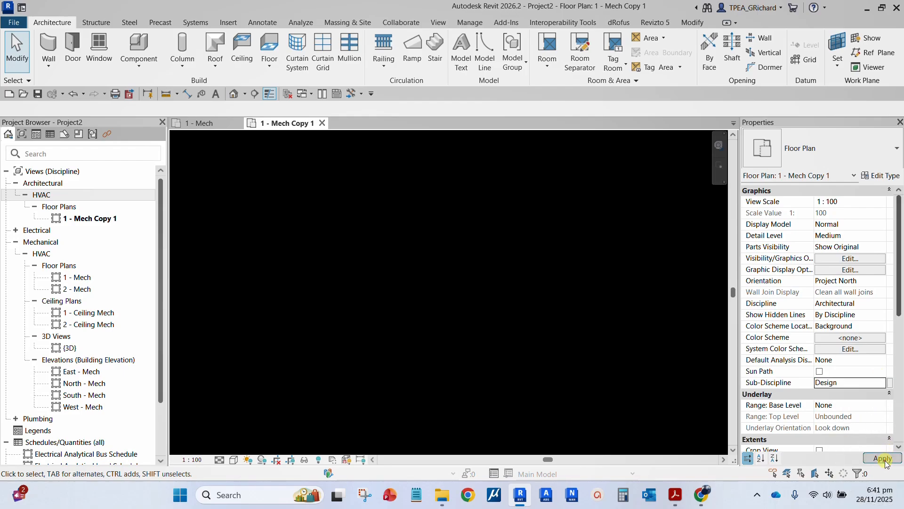
pyautogui.press('ctrl')
pyautogui.press('ctrl')
pyautogui.press('ctrl')
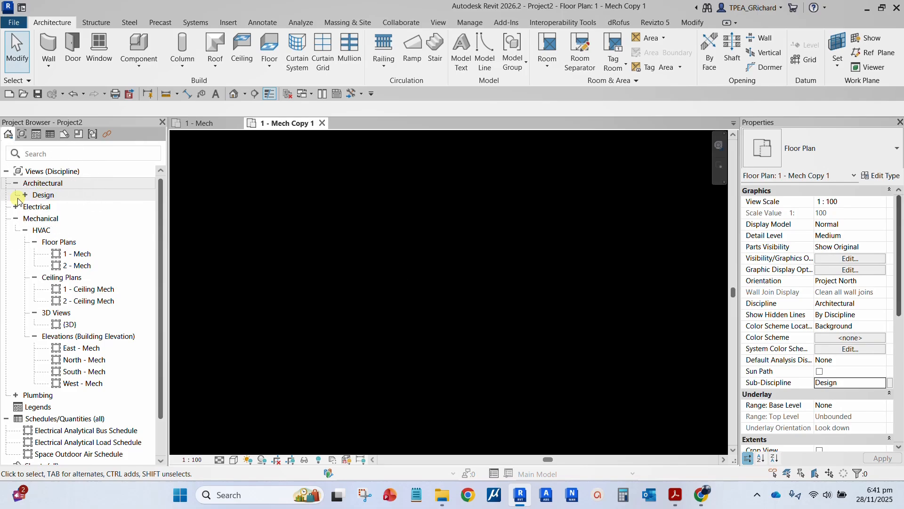
pyautogui.click(25, 195)
pyautogui.click(34, 207)
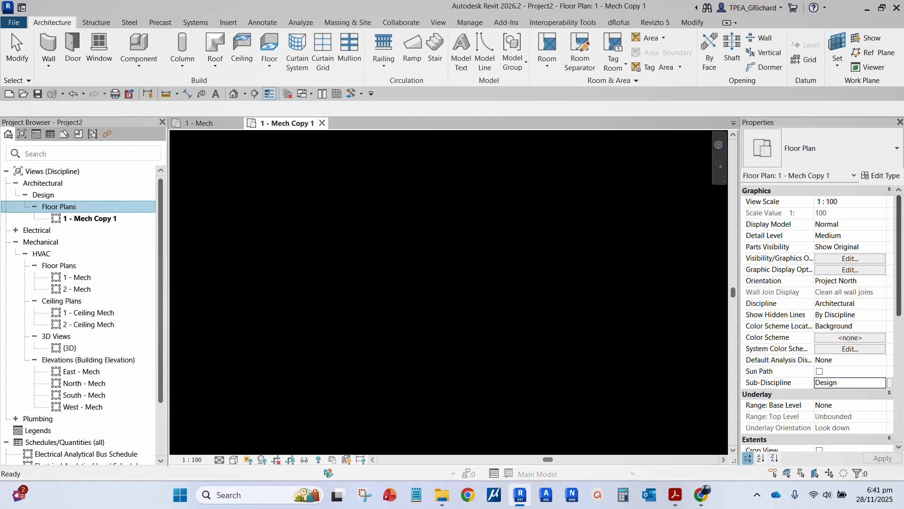
# Rename the architectural floor plan view 1 - Mech Copy 1 as Ground Floor
pyautogui.rightClick(87, 219)
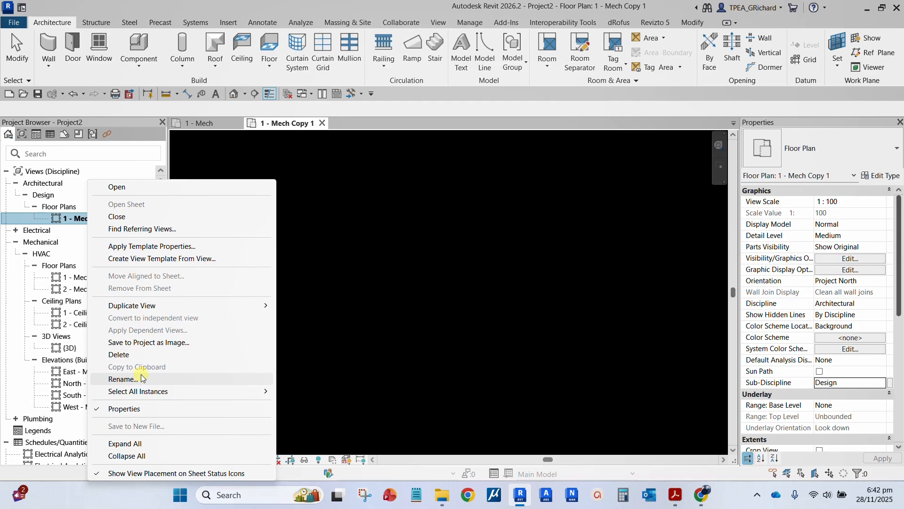
pyautogui.click(123, 379)
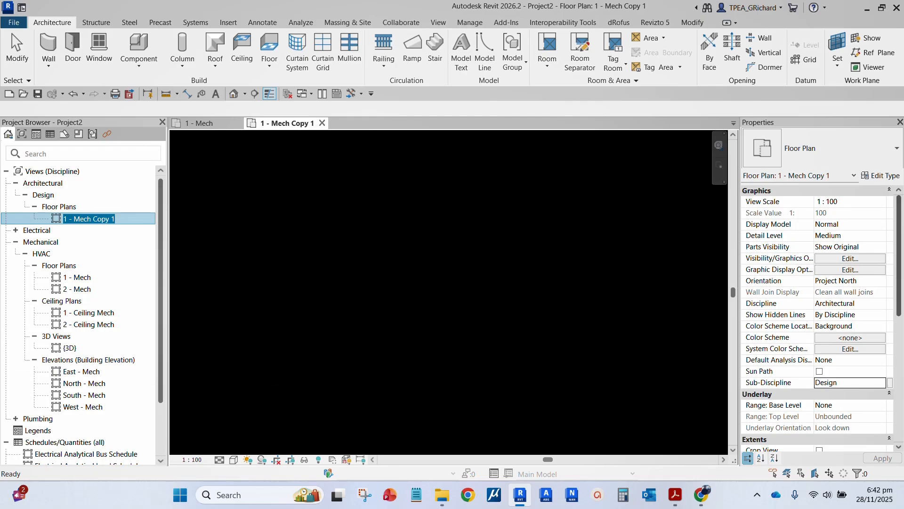
pyautogui.click(122, 217)
pyautogui.press('Return')
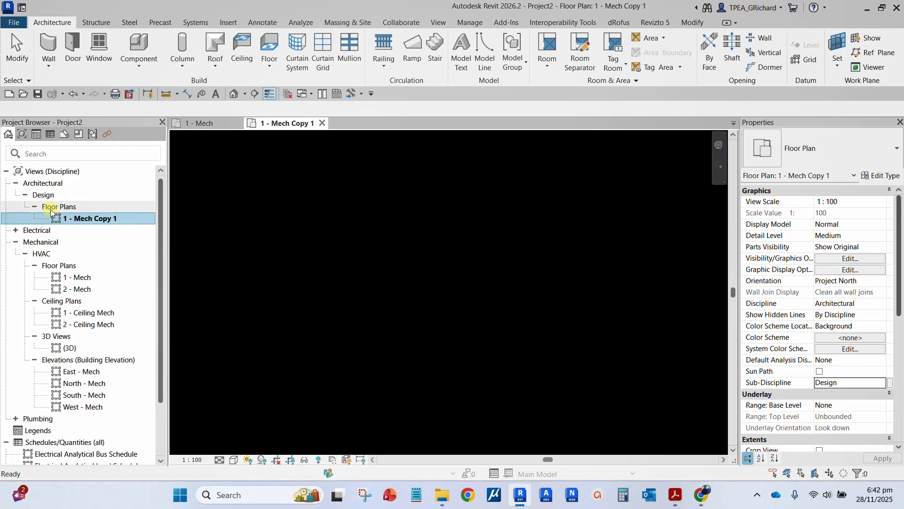
pyautogui.rightClick(79, 218)
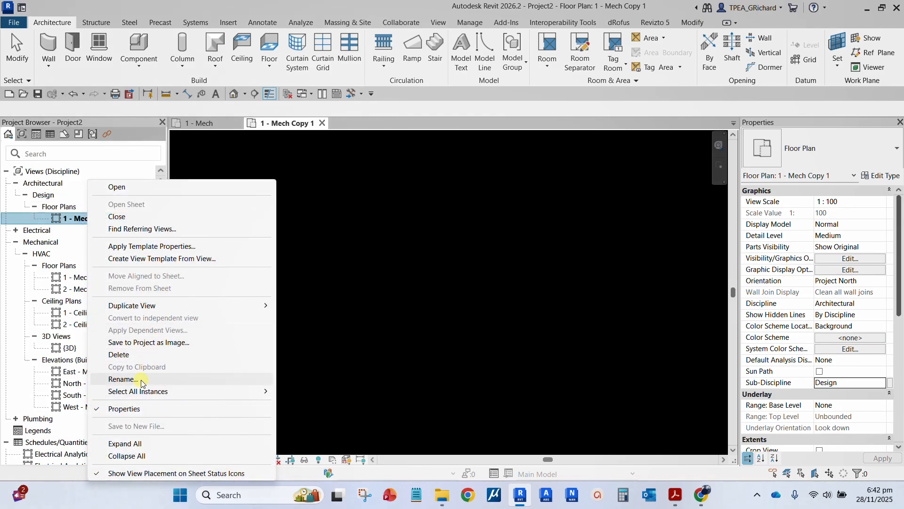
pyautogui.click(142, 383)
pyautogui.write('Ground Floor')
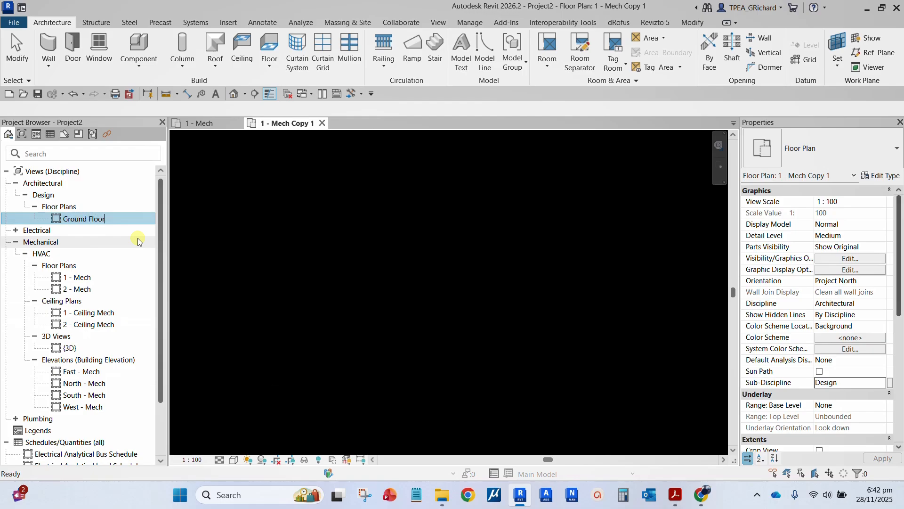
pyautogui.press('Return')
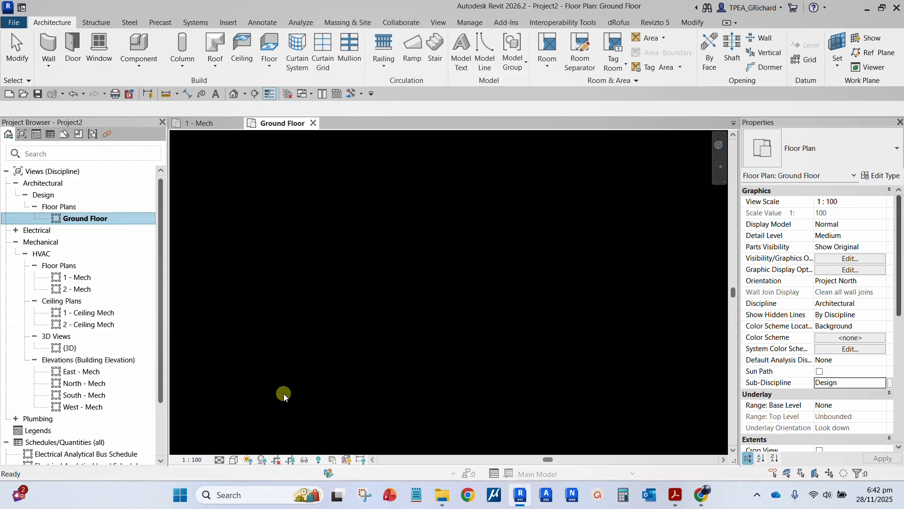
# Duplicate the 2 - Mech floor plan view using the plain Duplicate option
pyautogui.doubleClick(84, 278)
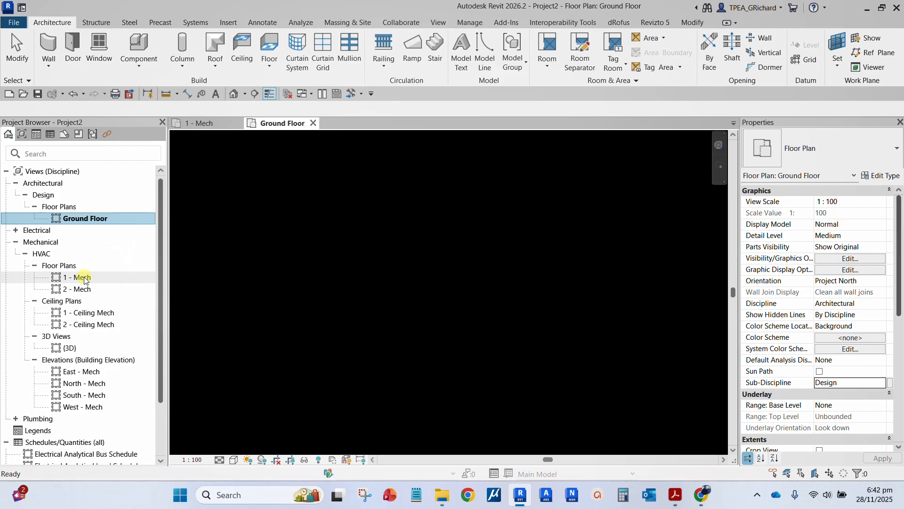
pyautogui.click(84, 290)
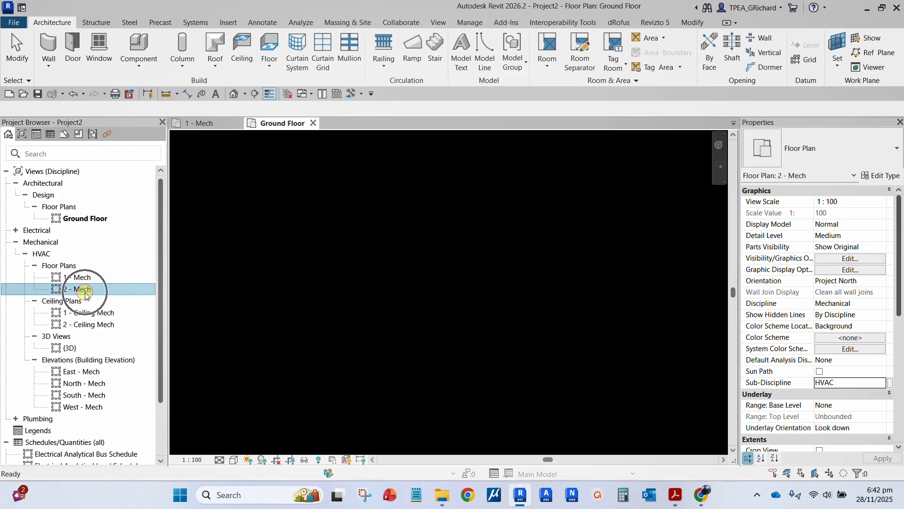
pyautogui.doubleClick(85, 293)
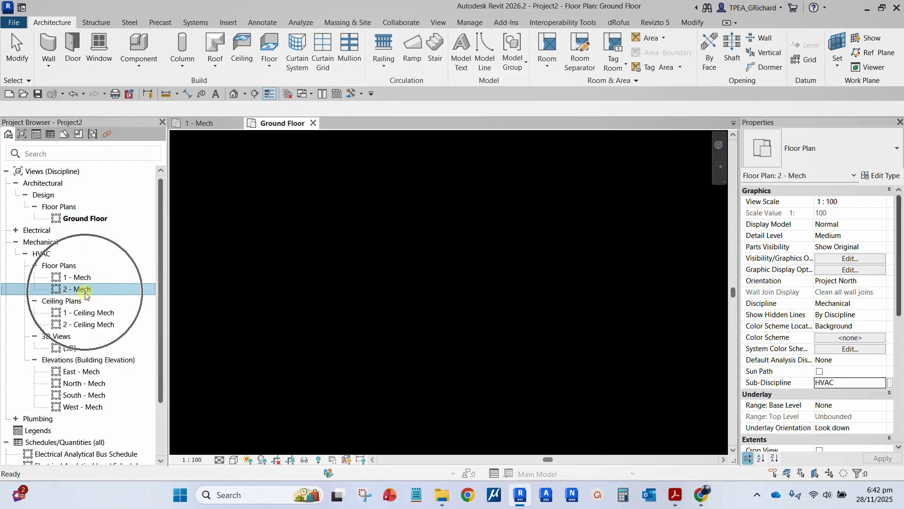
pyautogui.rightClick(85, 295)
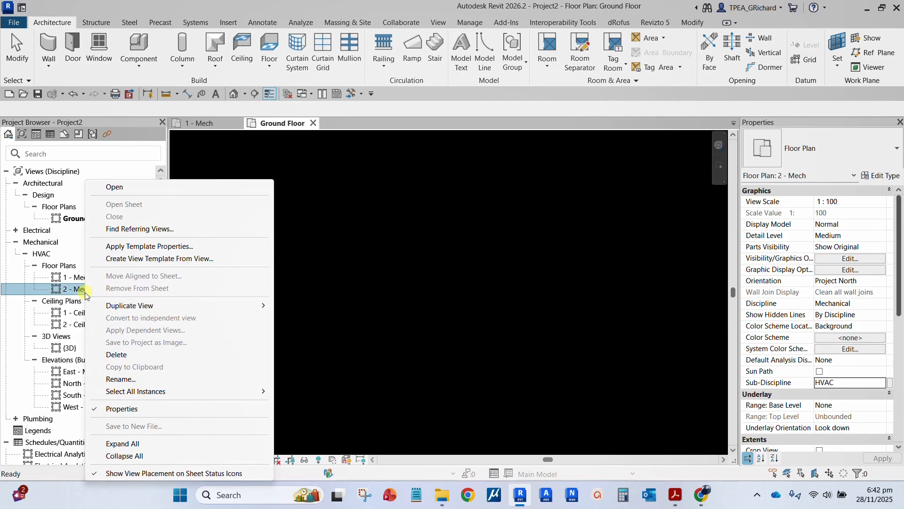
pyautogui.moveTo(164, 307)
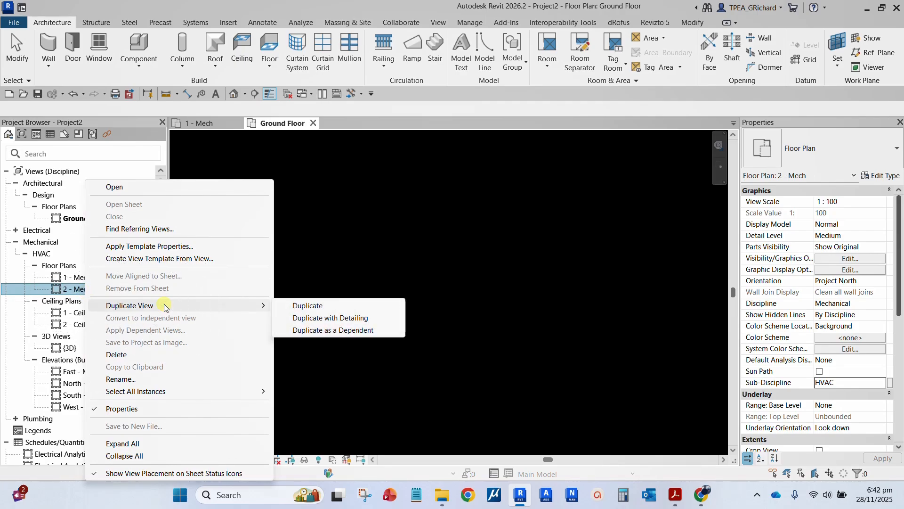
pyautogui.click(303, 307)
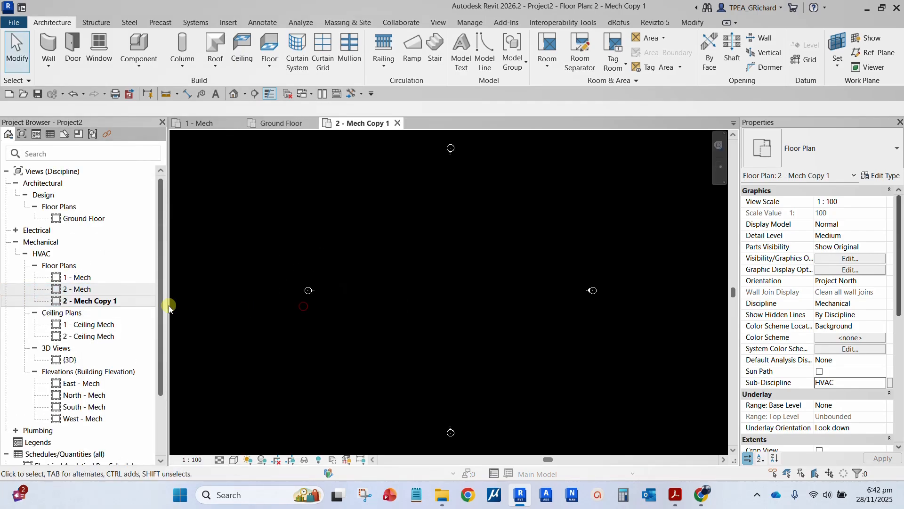
# Set the duplicated 2 - Mech floor plan's Sub-Discipline to Design and its Discipline to Architectural
pyautogui.click(95, 302)
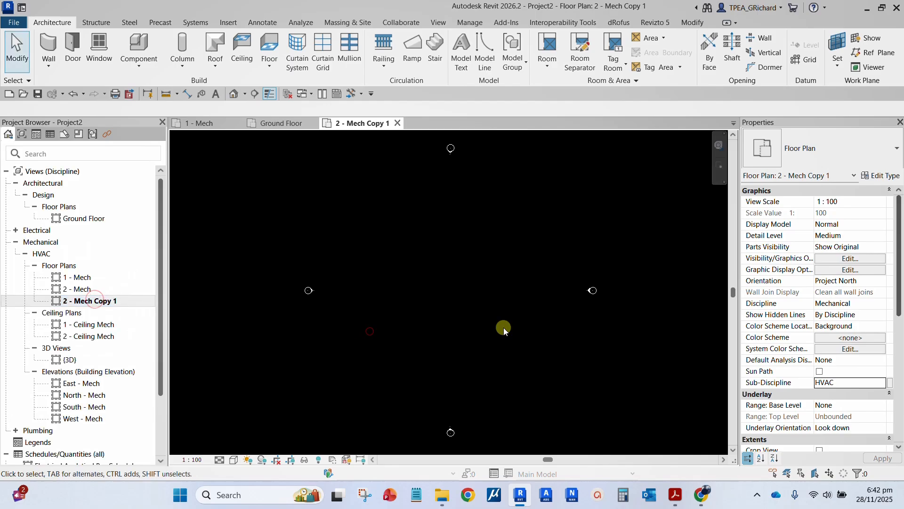
pyautogui.click(880, 382)
pyautogui.click(862, 393)
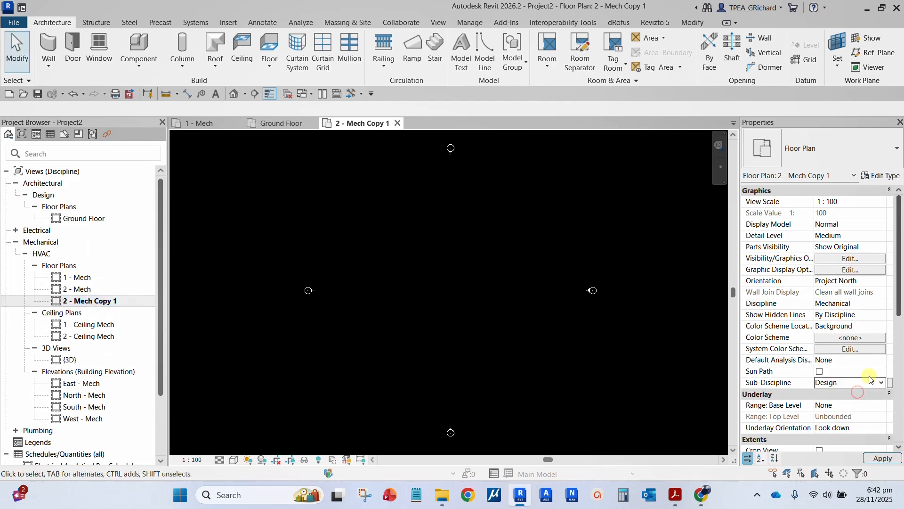
pyautogui.click(879, 304)
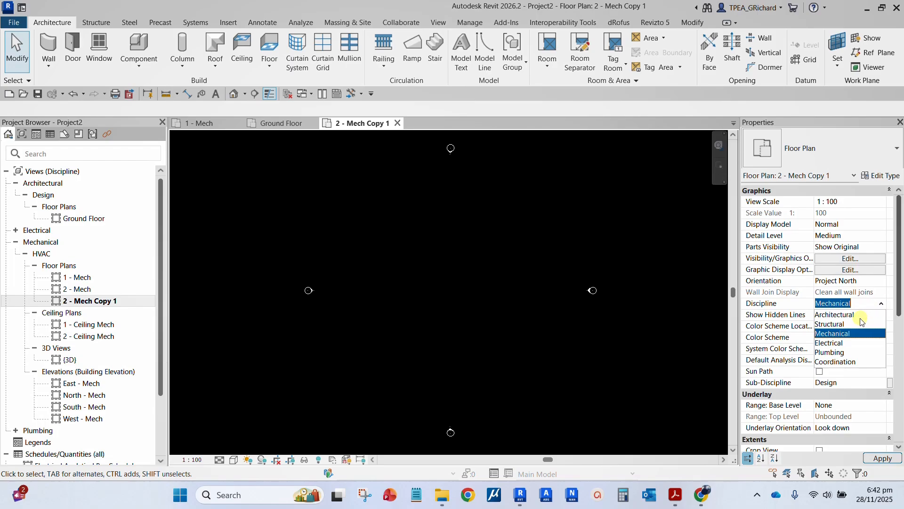
pyautogui.click(843, 314)
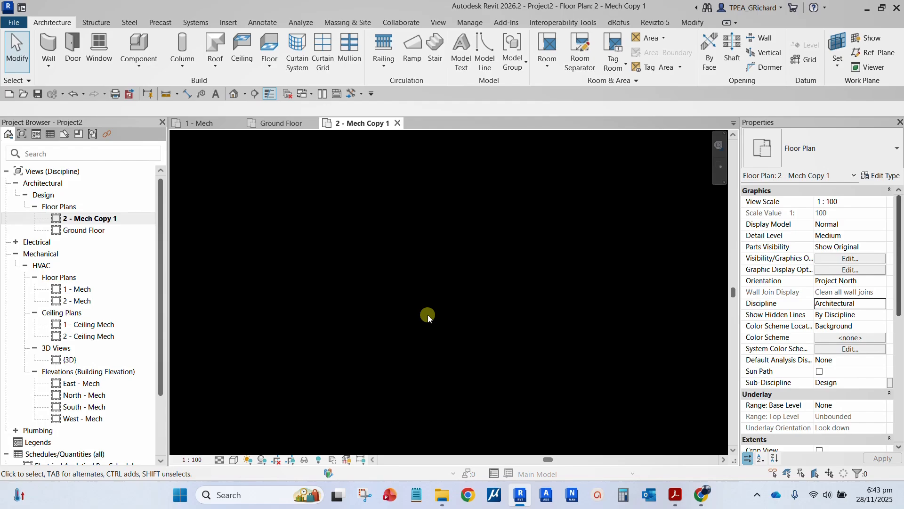
# Rename the architectural floor plan view 2 - Mech Copy 1 as Roof
pyautogui.rightClick(84, 219)
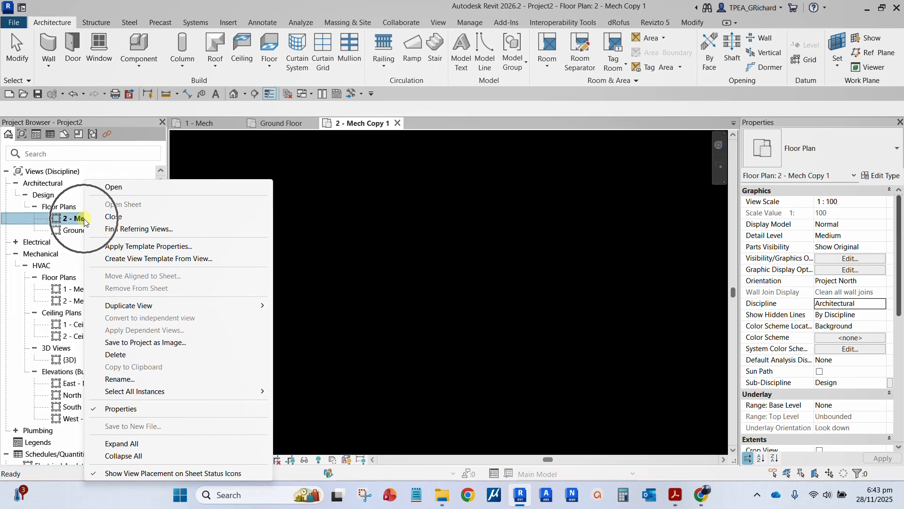
pyautogui.click(124, 379)
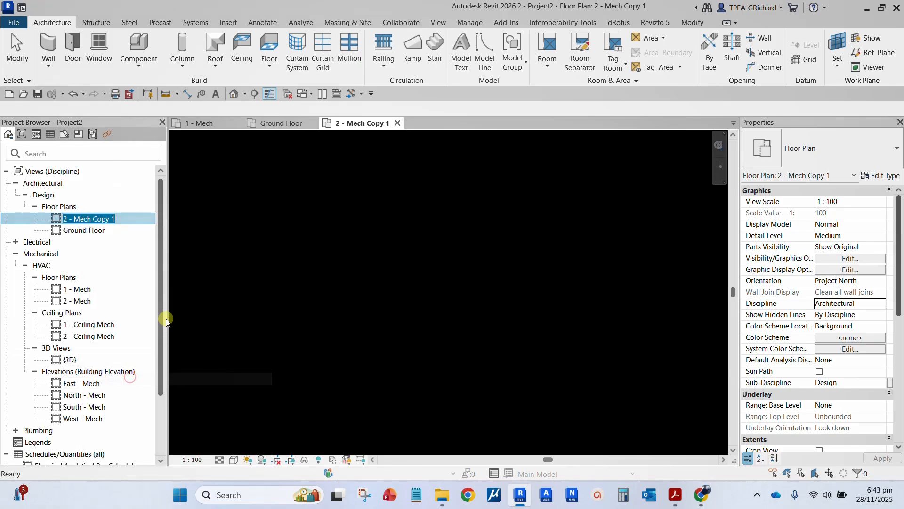
pyautogui.write('Roof')
pyautogui.press('Return')
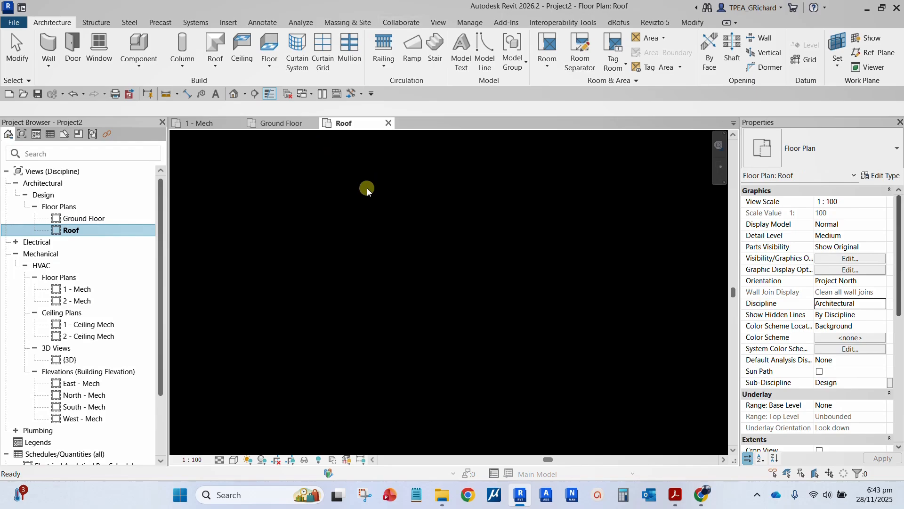
pyautogui.click(247, 296)
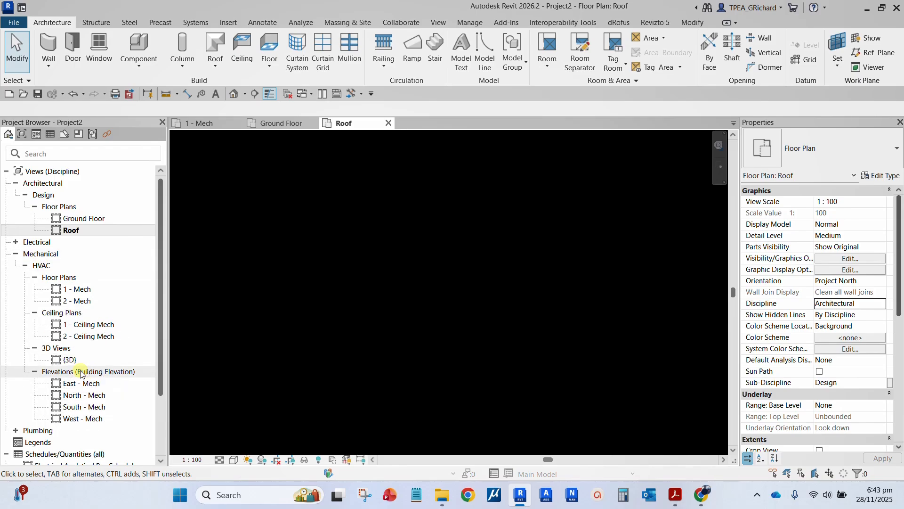
# Duplicate the East - Mech building elevation view using the plain Duplicate option
pyautogui.click(90, 385)
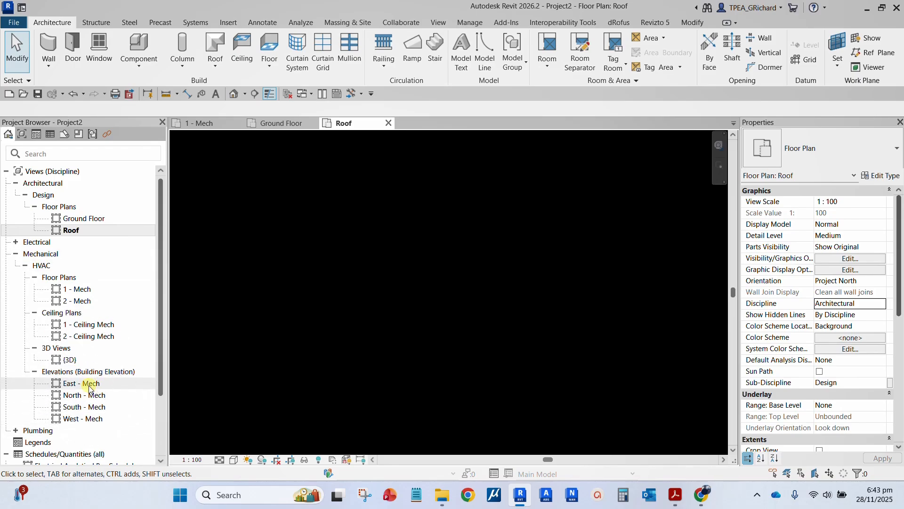
pyautogui.rightClick(90, 385)
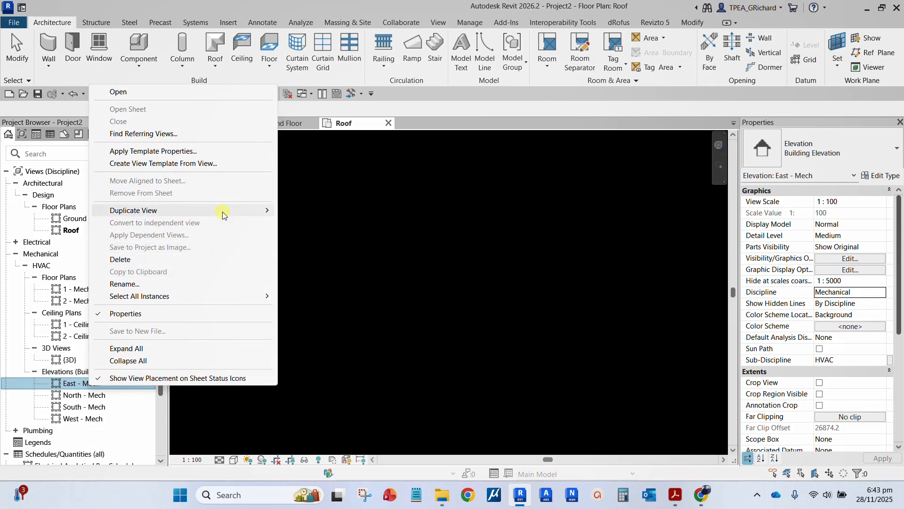
pyautogui.click(223, 211)
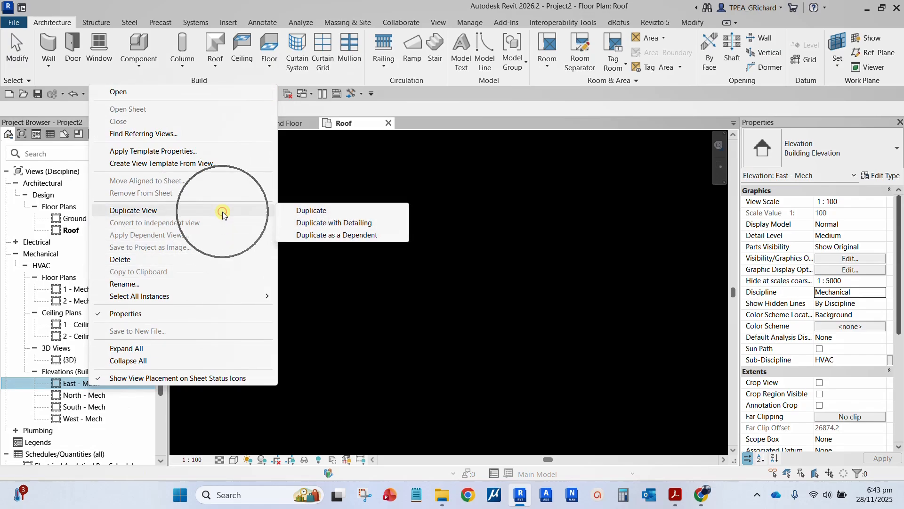
pyautogui.click(329, 214)
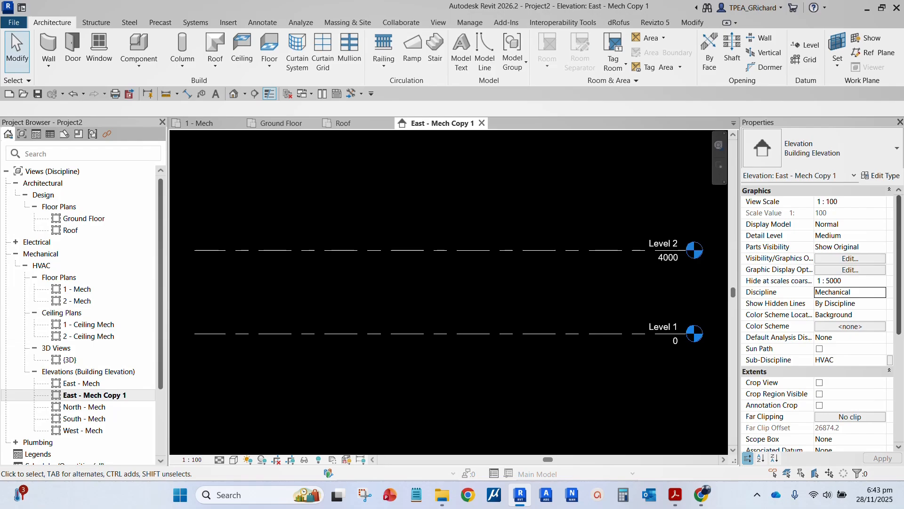
# Rename the duplicated east elevation view as East - Arch
pyautogui.rightClick(104, 395)
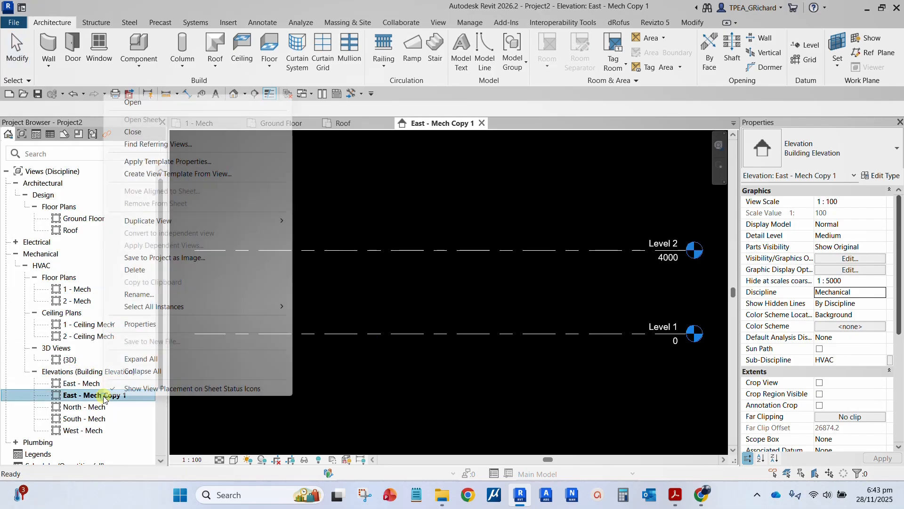
pyautogui.click(166, 294)
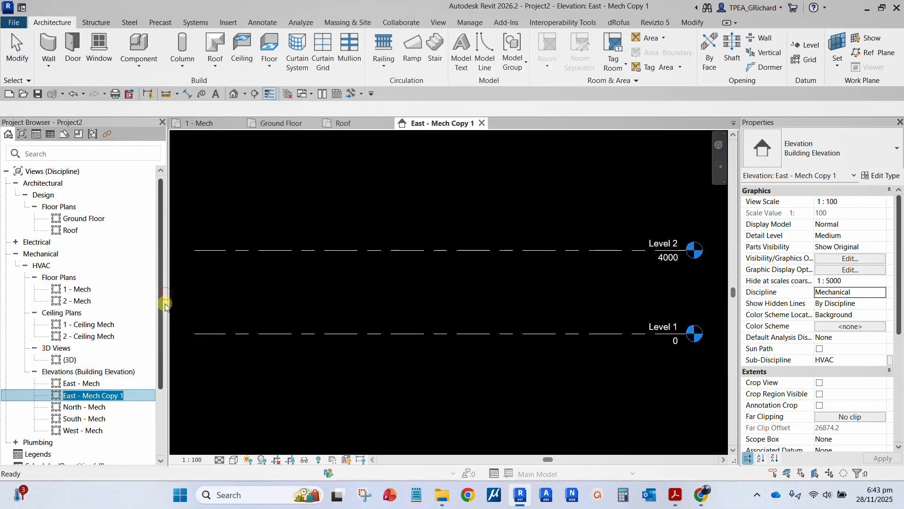
pyautogui.click(130, 396)
pyautogui.press('BackSpace')
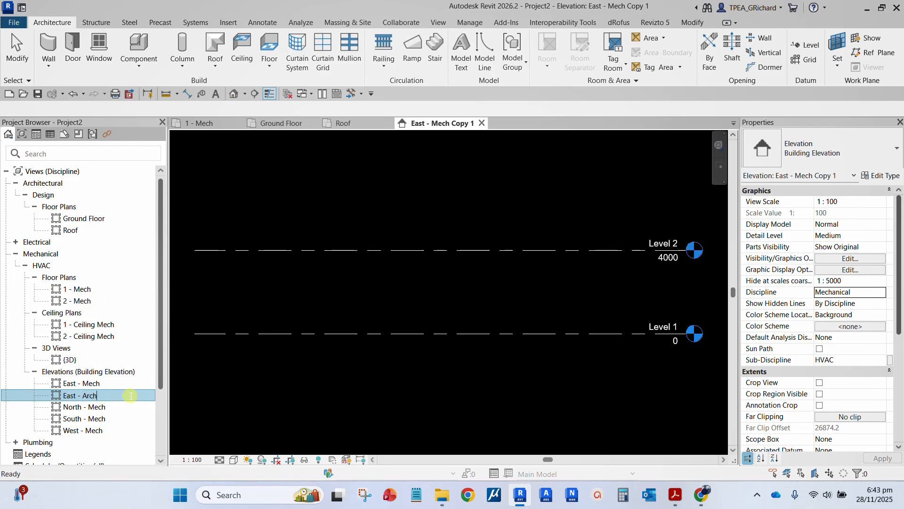
pyautogui.press('Return')
pyautogui.click(348, 367)
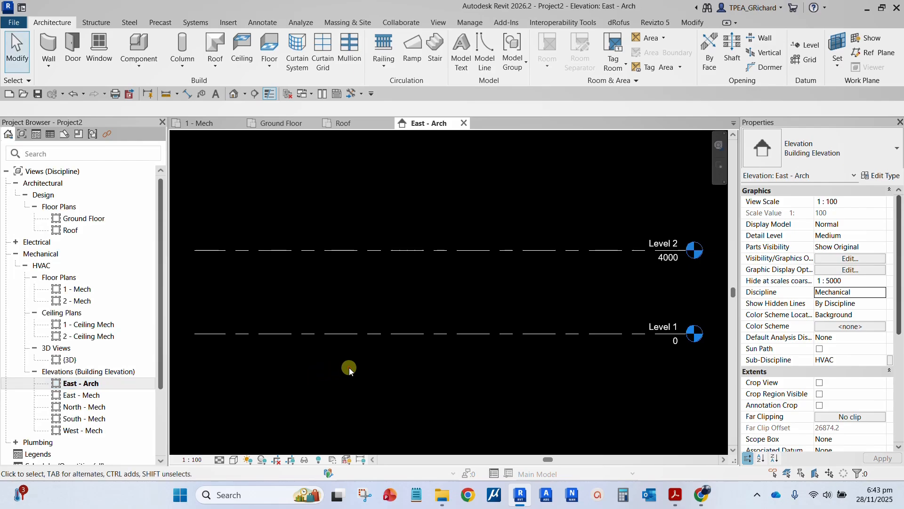
# Set the East - Arch elevation's Discipline to Architectural and its Sub-Discipline to Design
pyautogui.click(879, 293)
pyautogui.click(881, 294)
pyautogui.click(845, 304)
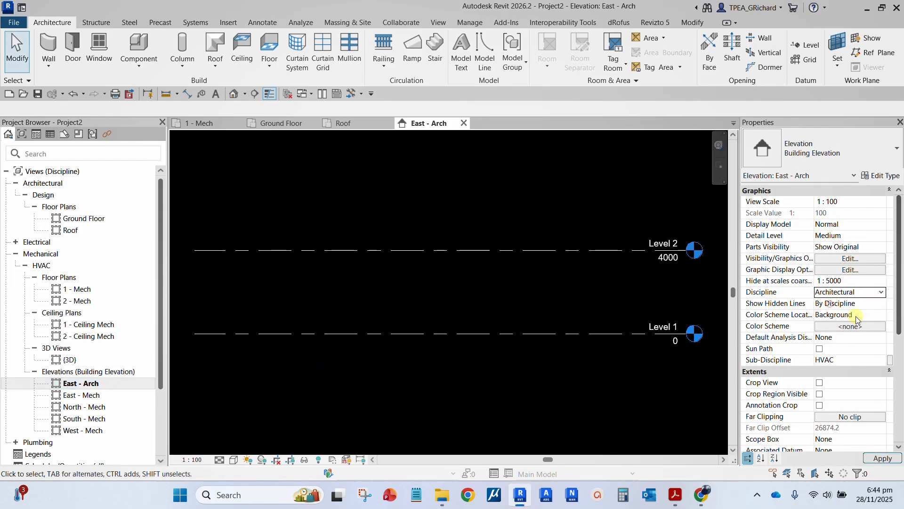
pyautogui.click(876, 359)
pyautogui.click(882, 360)
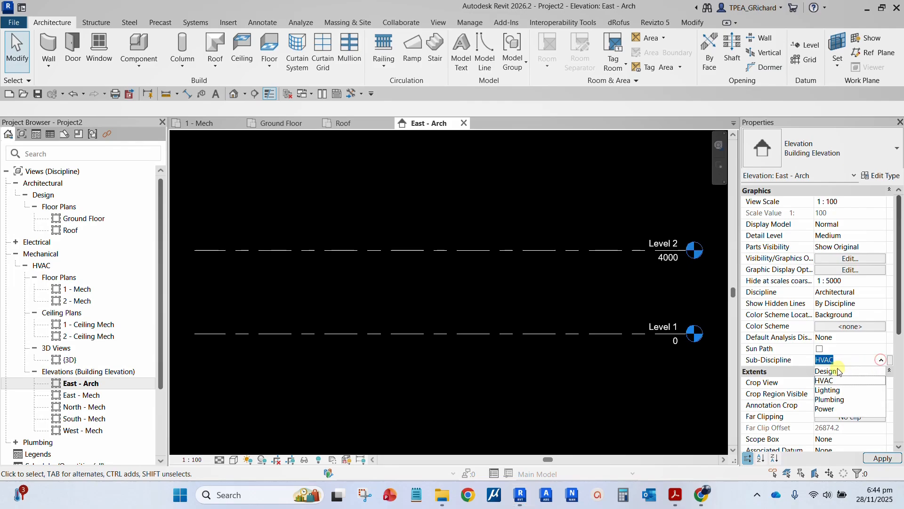
pyautogui.click(834, 372)
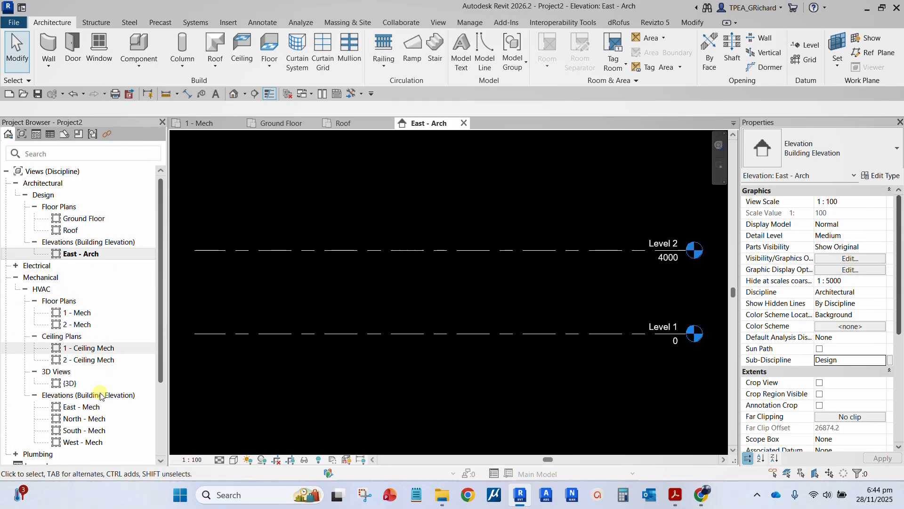
# Make plain duplicates of the North - Mech, South - Mech and West - Mech elevation views
pyautogui.scroll(-2, 101, 396)
pyautogui.rightClick(87, 361)
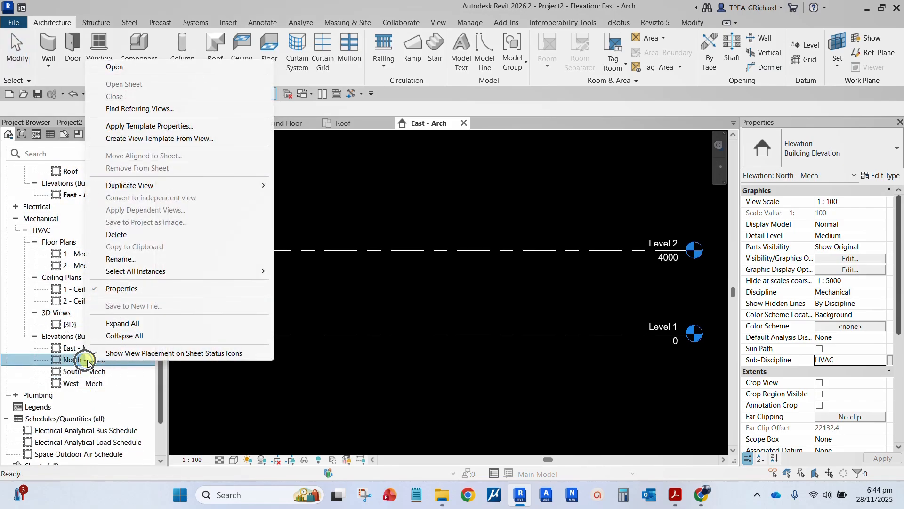
pyautogui.moveTo(205, 186)
pyautogui.click(329, 185)
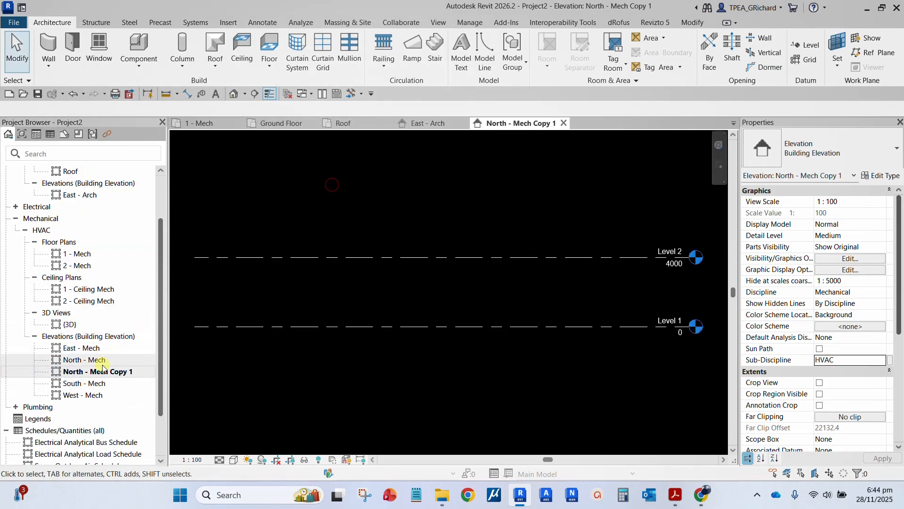
pyautogui.rightClick(96, 382)
pyautogui.click(217, 206)
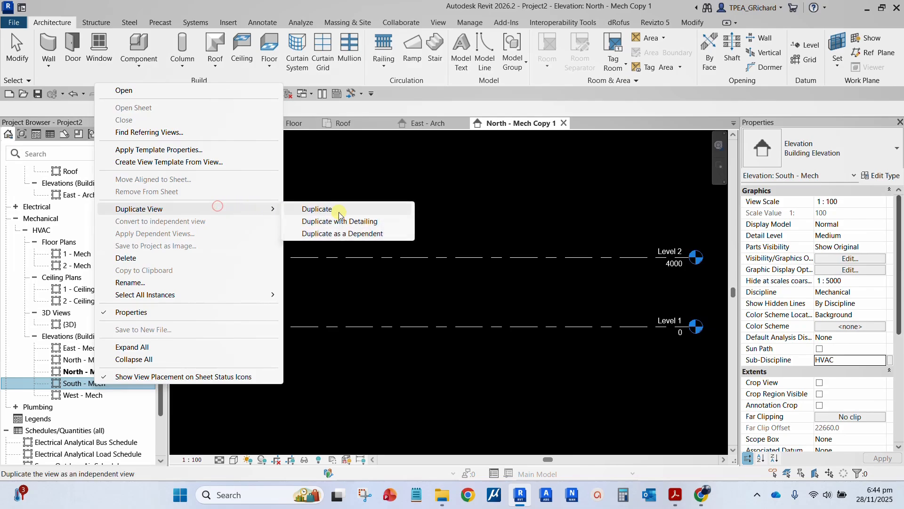
pyautogui.click(339, 209)
pyautogui.rightClick(89, 406)
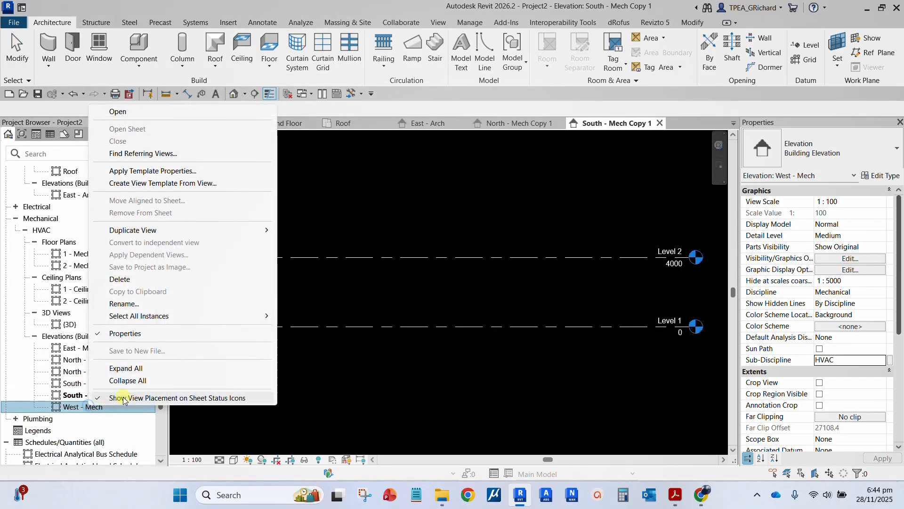
pyautogui.click(175, 230)
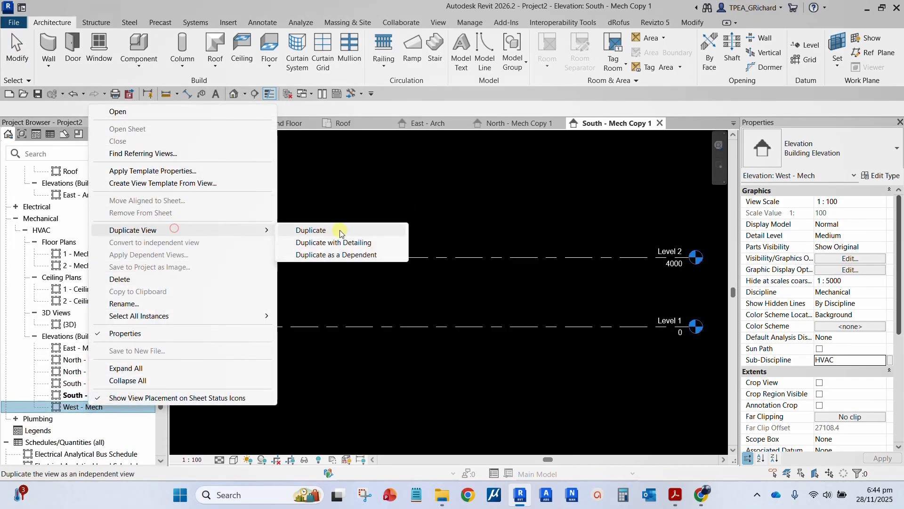
pyautogui.click(340, 233)
# Set the Discipline to Architectural and Sub-Discipline to Design for the copied north, south and west elevations together
pyautogui.click(113, 372)
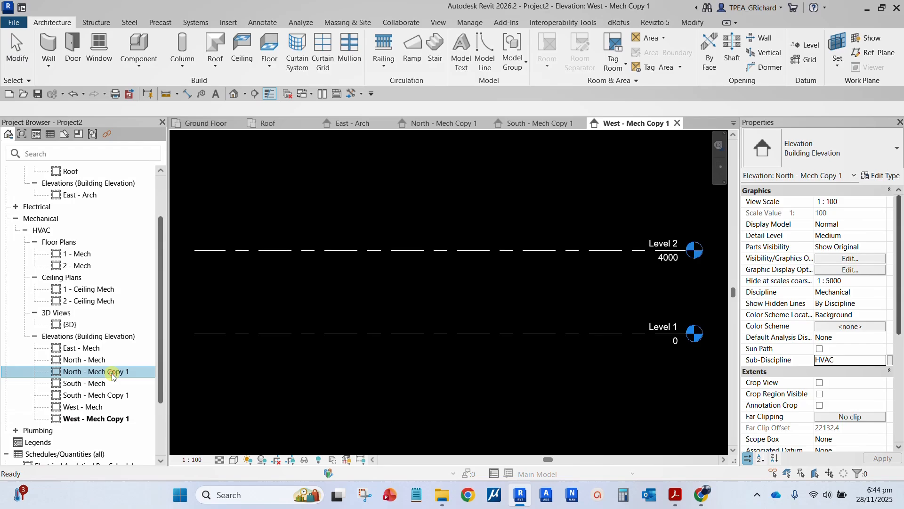
pyautogui.keyDown('ctrl'); pyautogui.click(120, 398); pyautogui.keyUp('ctrl')
pyautogui.keyDown('ctrl'); pyautogui.click(120, 418); pyautogui.keyUp('ctrl')
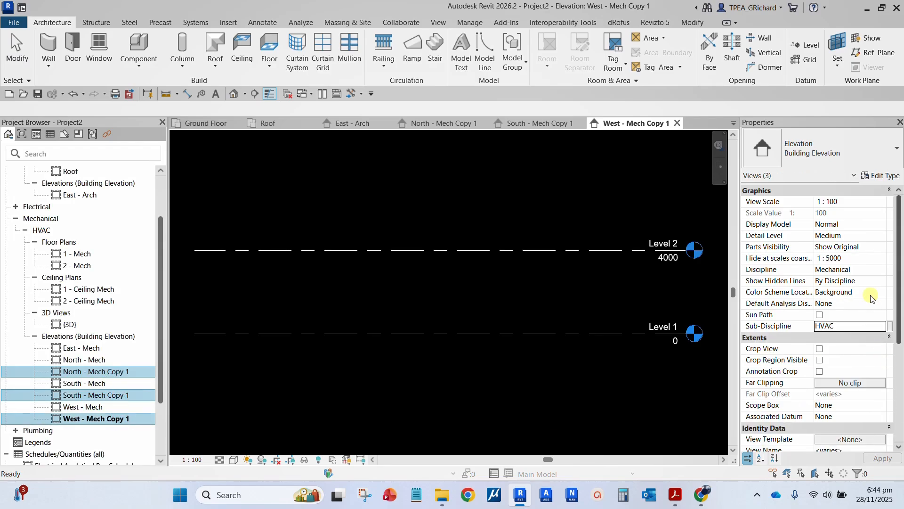
pyautogui.click(878, 271)
pyautogui.click(879, 270)
pyautogui.click(879, 270)
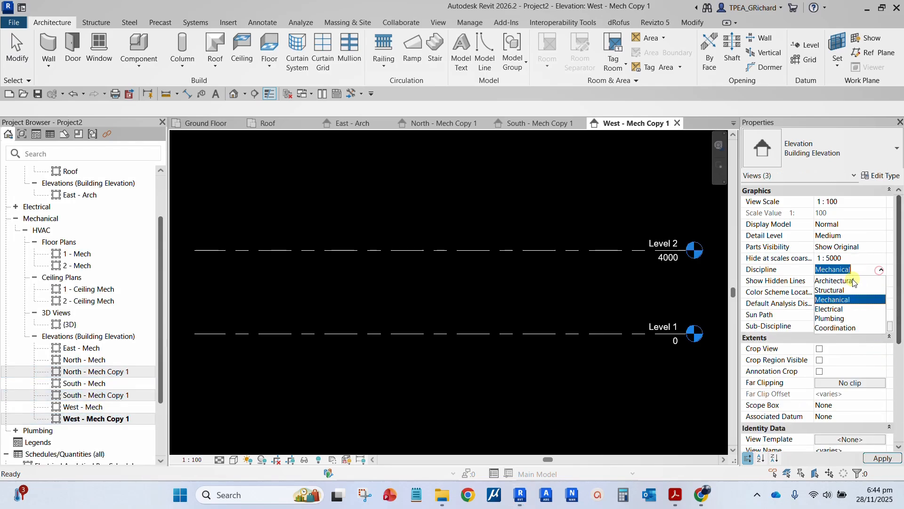
pyautogui.click(834, 281)
pyautogui.click(879, 326)
pyautogui.click(879, 326)
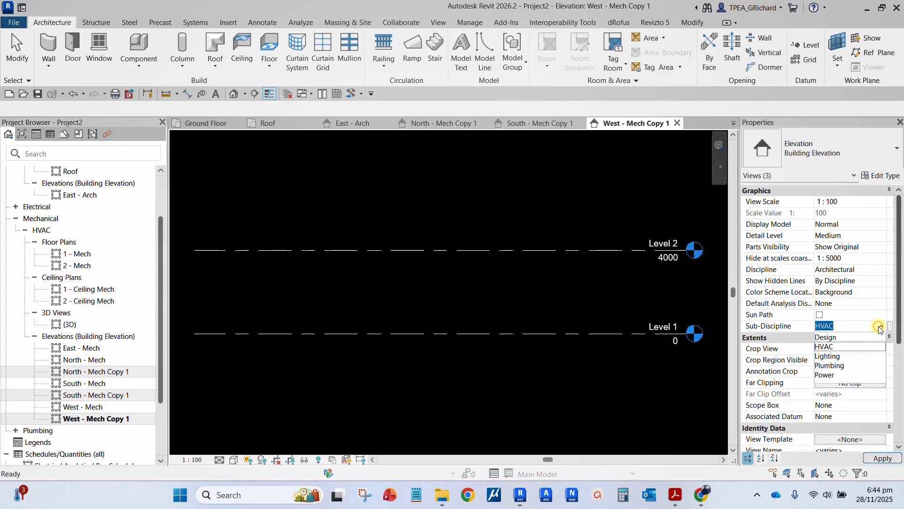
pyautogui.click(830, 337)
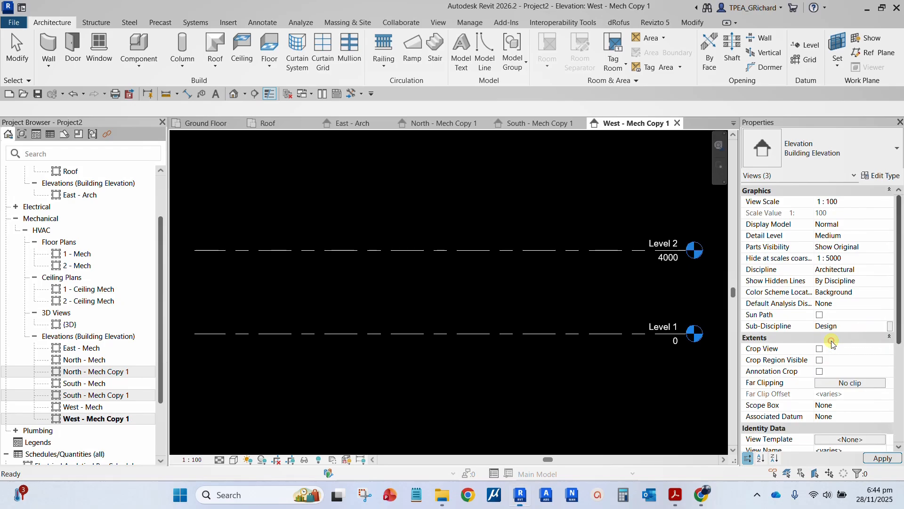
pyautogui.click(257, 213)
pyautogui.scroll(3, 127, 269)
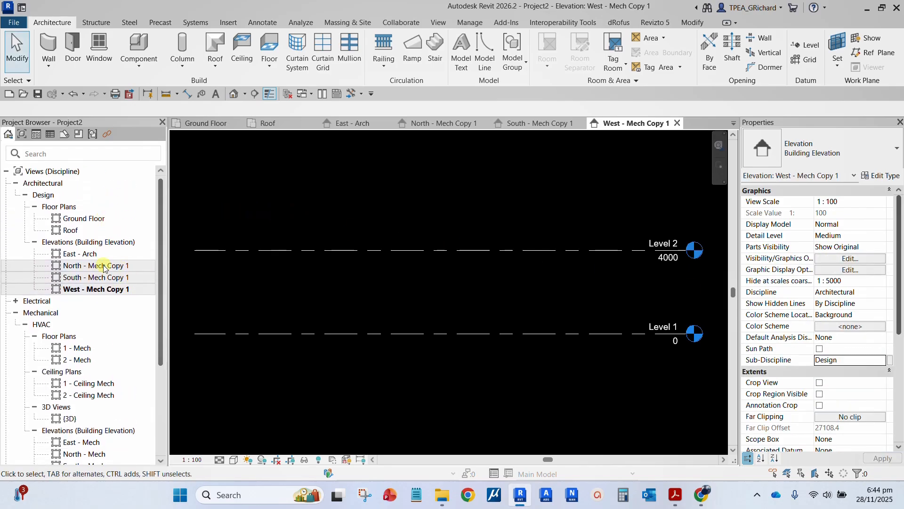
pyautogui.keyDown('shift'); pyautogui.click(104, 267); pyautogui.keyUp('shift')
pyautogui.rightClick(104, 267)
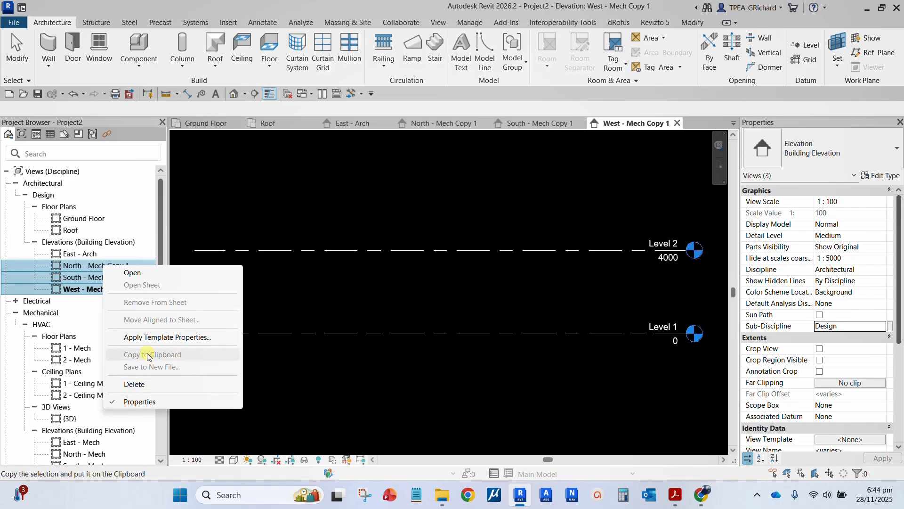
pyautogui.click(295, 283)
# Rename the copied north elevation view in the Architectural group as North - Arch
pyautogui.click(101, 267)
pyautogui.click(100, 276)
pyautogui.click(104, 269)
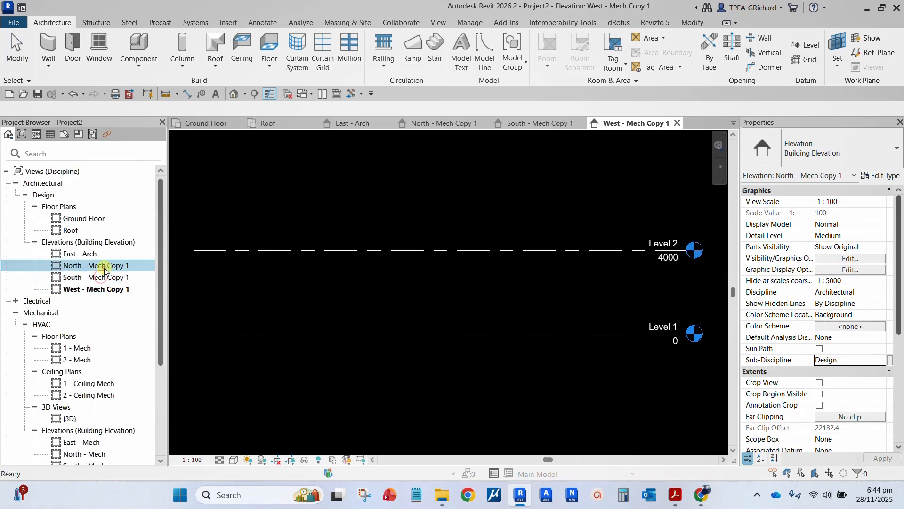
pyautogui.rightClick(104, 267)
pyautogui.click(158, 380)
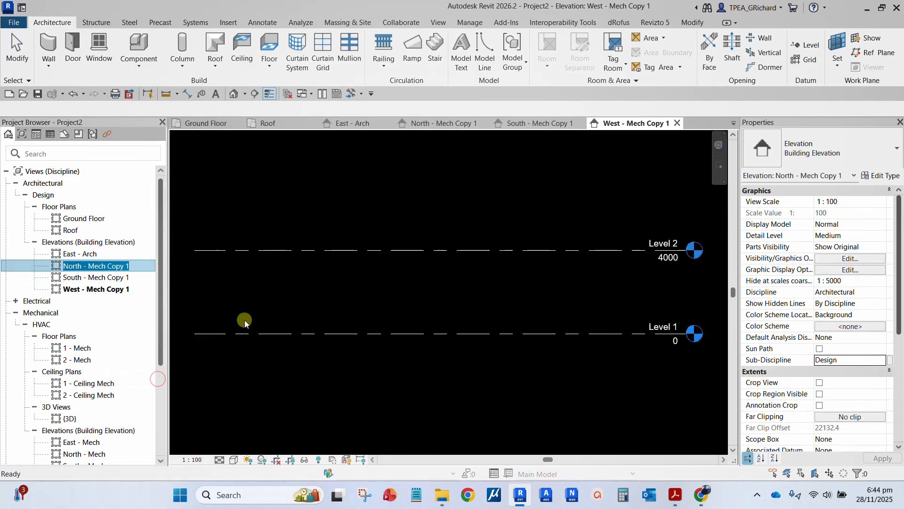
pyautogui.click(109, 267)
pyautogui.moveTo(88, 267); pyautogui.dragTo(148, 264)
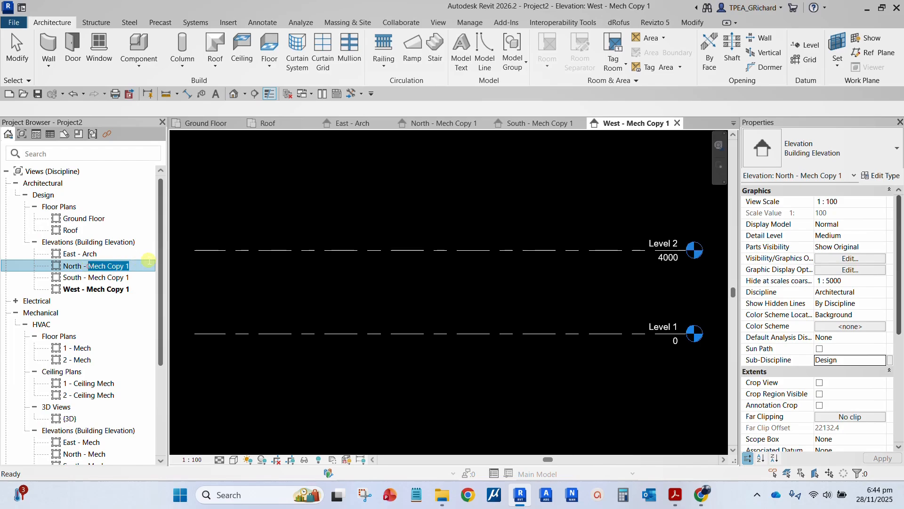
pyautogui.write('Arch')
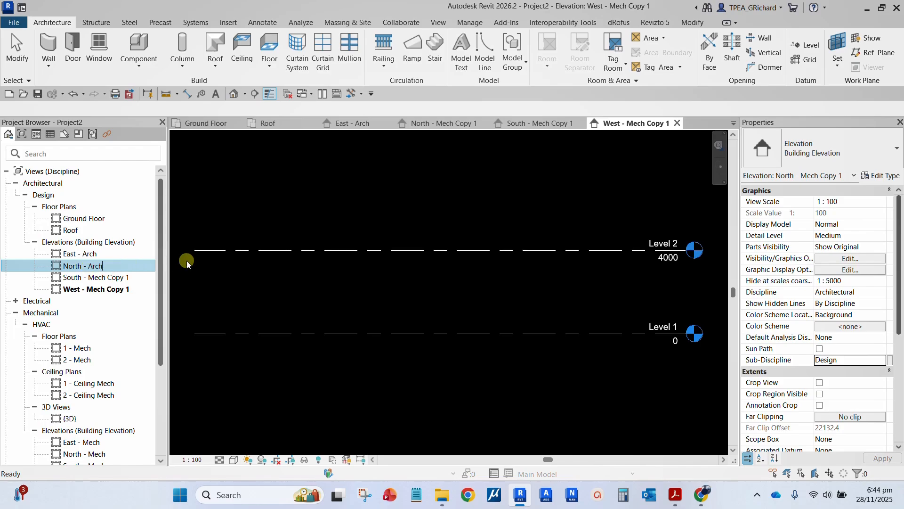
pyautogui.hotkey('shift', 'Left')
pyautogui.hotkey('shift', 'Left')
pyautogui.hotkey('shift', 'Left')
pyautogui.hotkey('shift', 'Left')
pyautogui.press('Return')
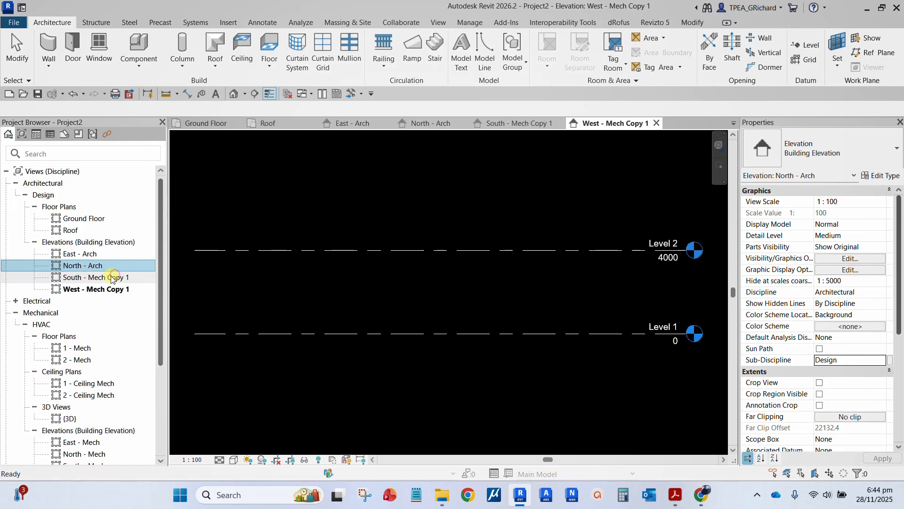
# Rename the copied south elevation view in the Architectural group as South - Arch
pyautogui.rightClick(107, 282)
pyautogui.click(156, 375)
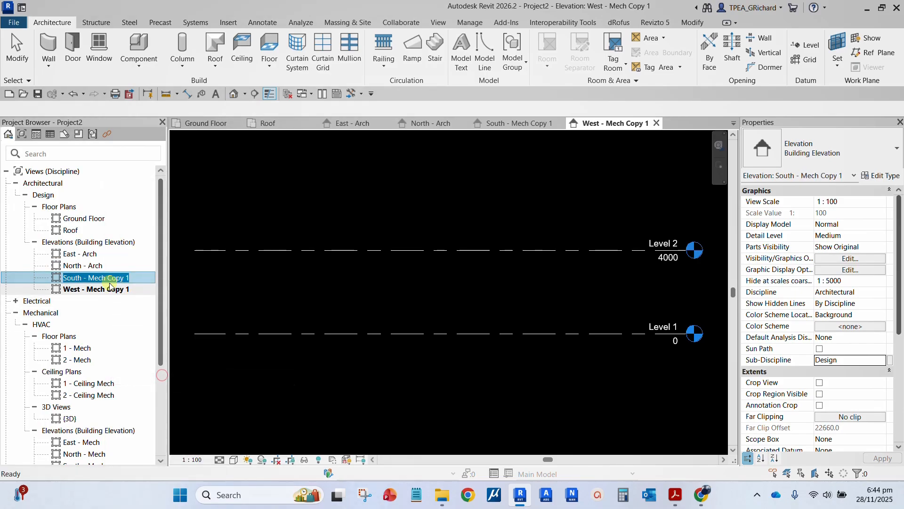
pyautogui.click(89, 277)
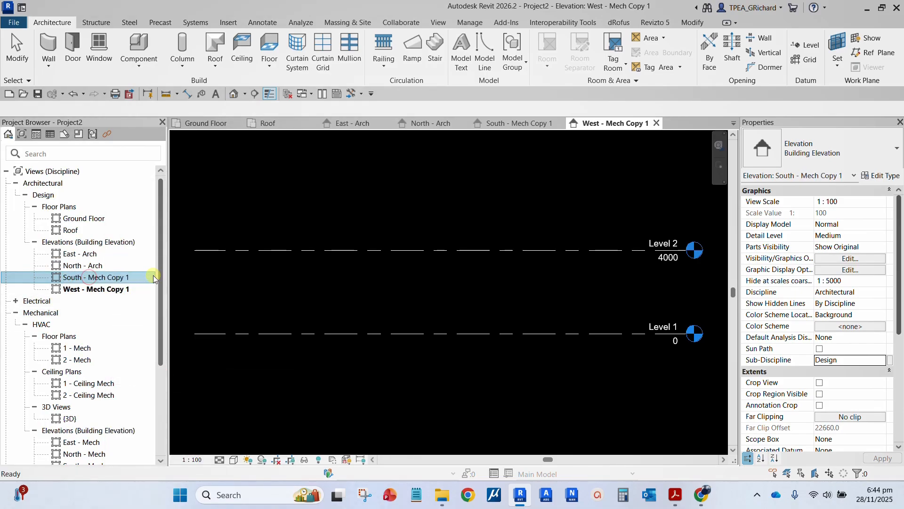
pyautogui.rightClick(111, 279)
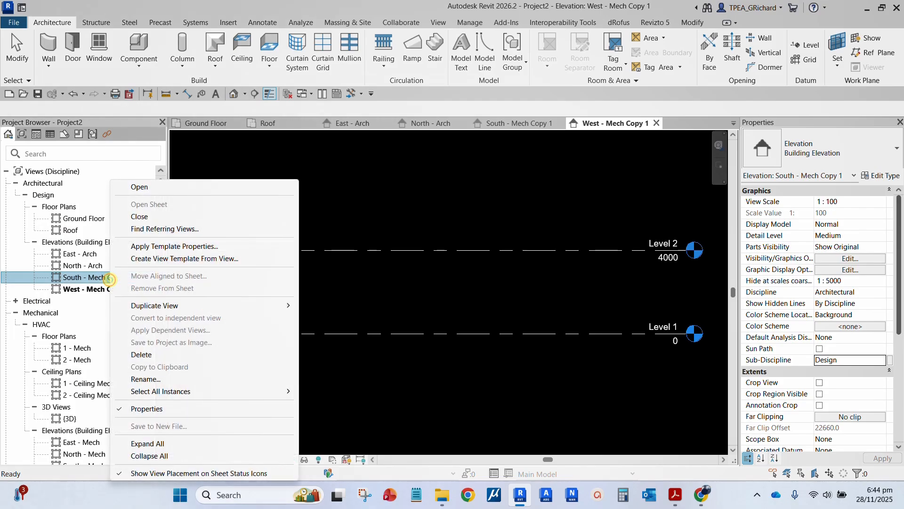
pyautogui.click(96, 282)
pyautogui.click(91, 277)
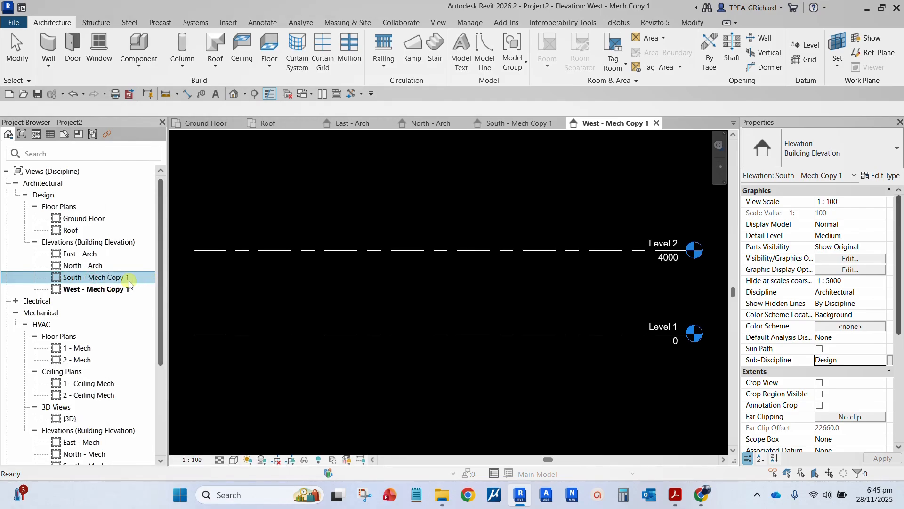
pyautogui.click(111, 279)
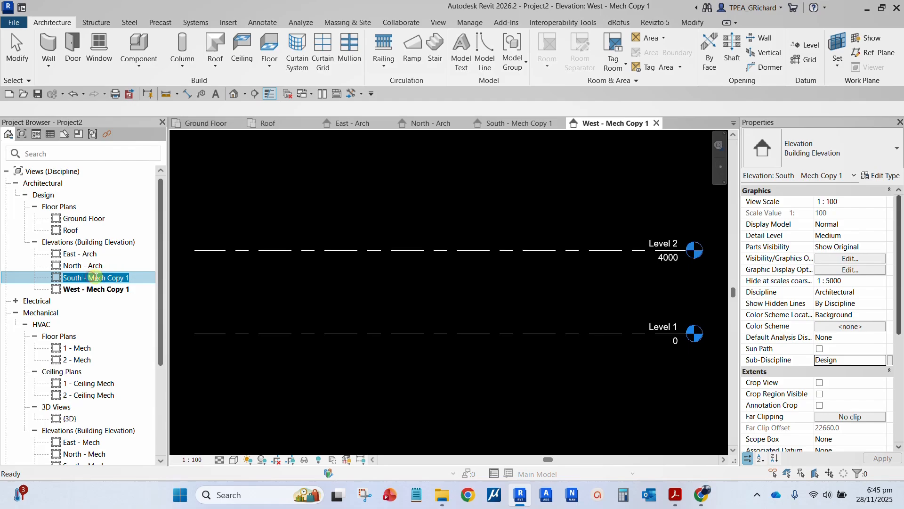
pyautogui.click(136, 276)
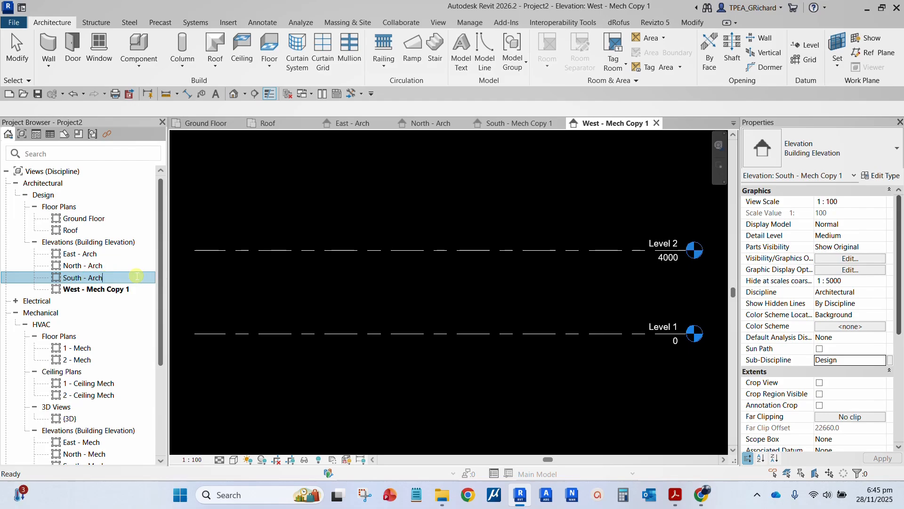
pyautogui.press('Return')
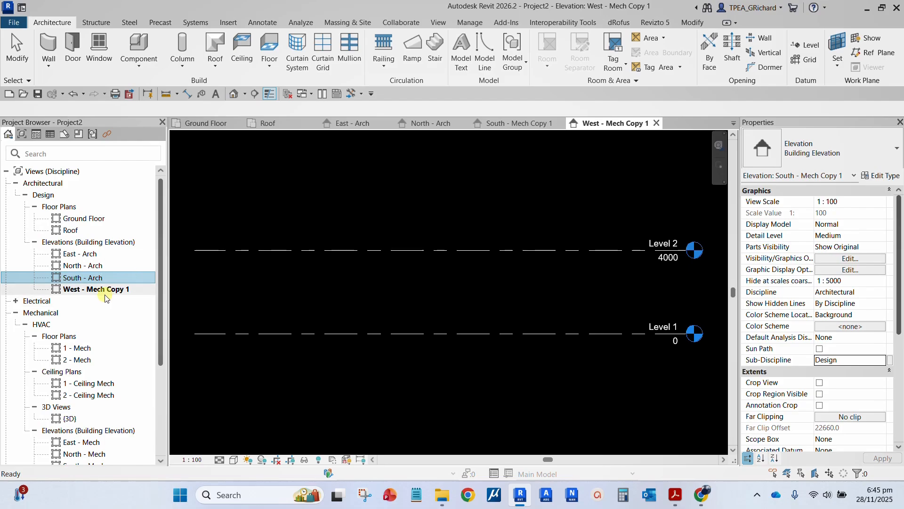
pyautogui.click(108, 289)
pyautogui.click(109, 289)
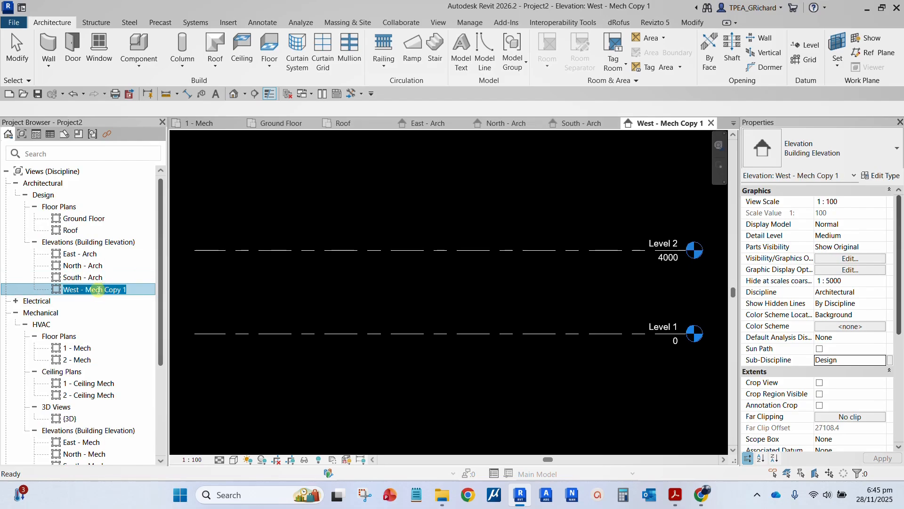
pyautogui.click(95, 289)
pyautogui.moveTo(86, 290); pyautogui.dragTo(156, 290)
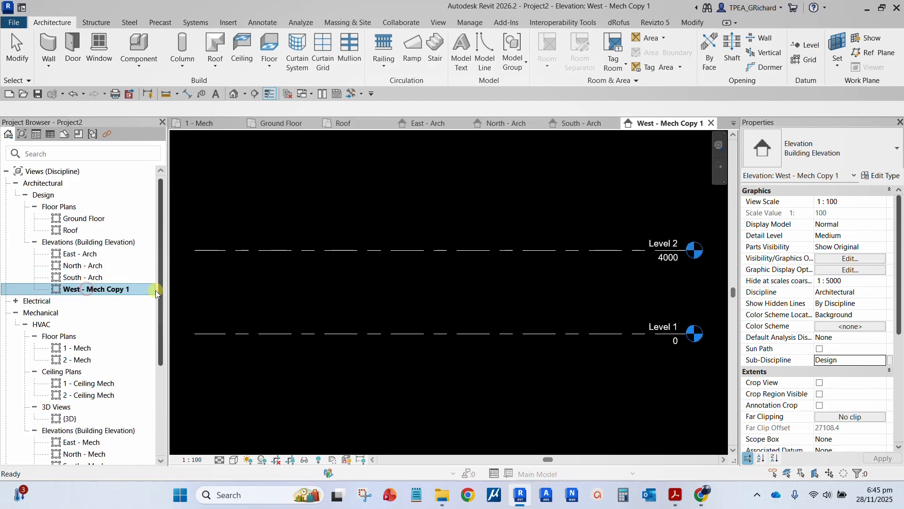
pyautogui.press('Left')
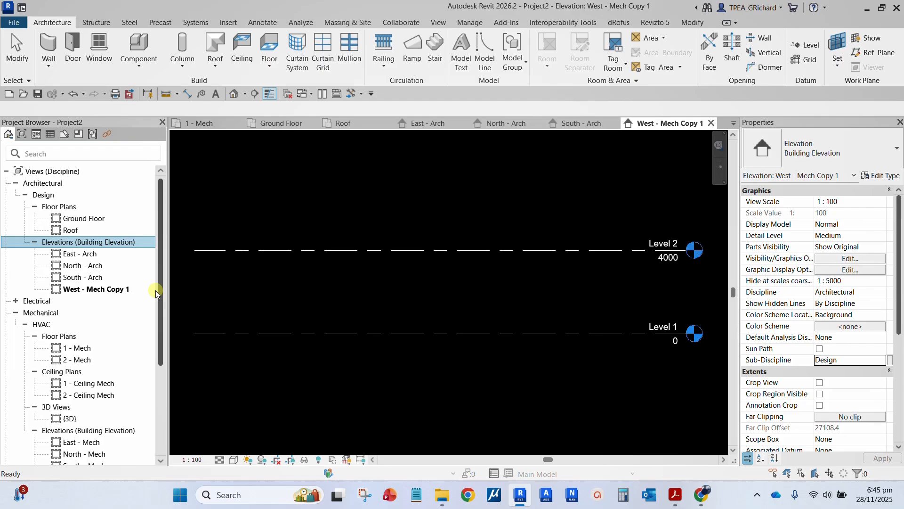
# Rename the copied west elevation view in the Architectural group as West - Arch
pyautogui.rightClick(109, 289)
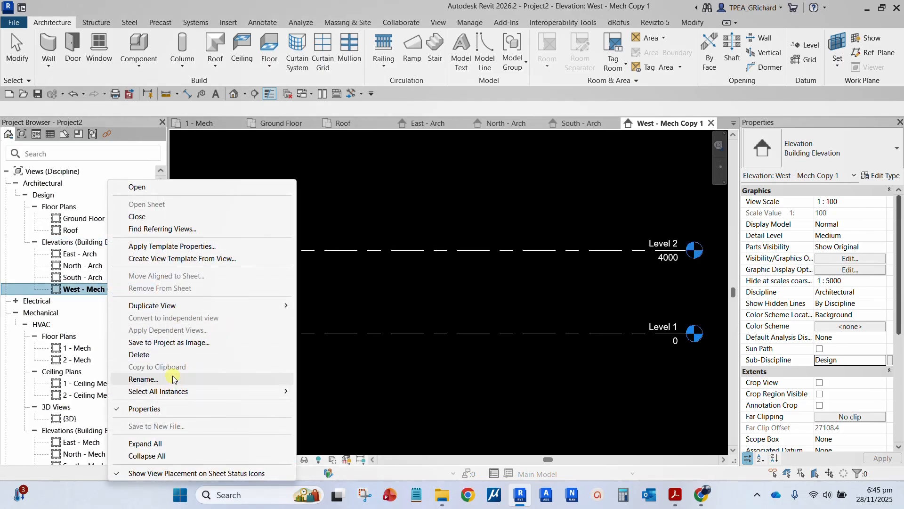
pyautogui.click(172, 376)
pyautogui.press('End')
pyautogui.press('BackSpace')
pyautogui.press('BackSpace')
pyautogui.press('BackSpace')
pyautogui.press('BackSpace')
pyautogui.press('BackSpace')
pyautogui.press('BackSpace')
pyautogui.press('BackSpace')
pyautogui.press('BackSpace')
pyautogui.press('BackSpace')
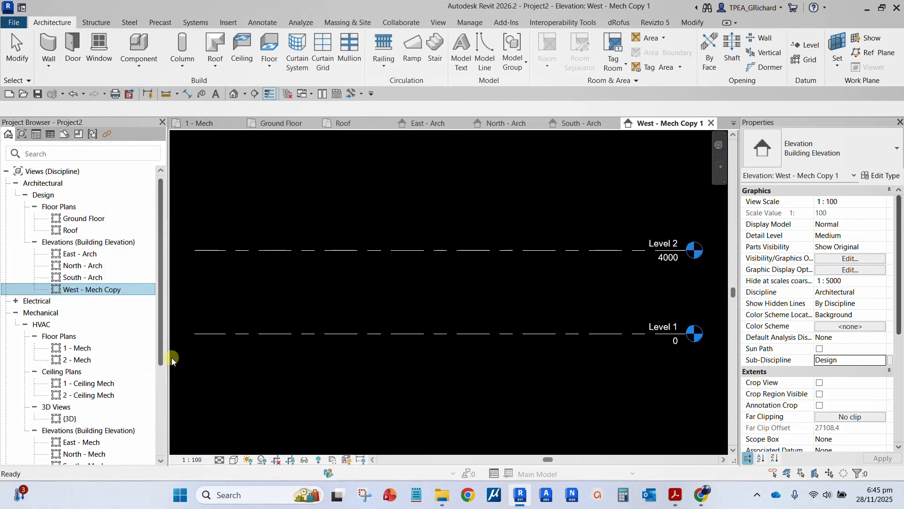
pyautogui.press('BackSpace')
pyautogui.press('BackSpace')
pyautogui.write('Arch')
pyautogui.click(262, 282)
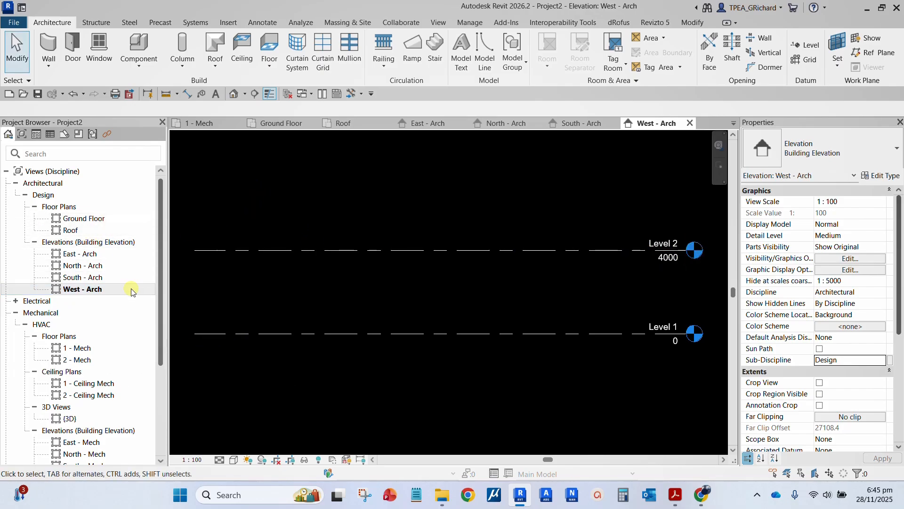
# Make plain duplicates of the 1 - Ceiling Mech and 2 - Ceiling Mech ceiling plans
pyautogui.scroll(-1, 131, 288)
pyautogui.scroll(-3, 131, 291)
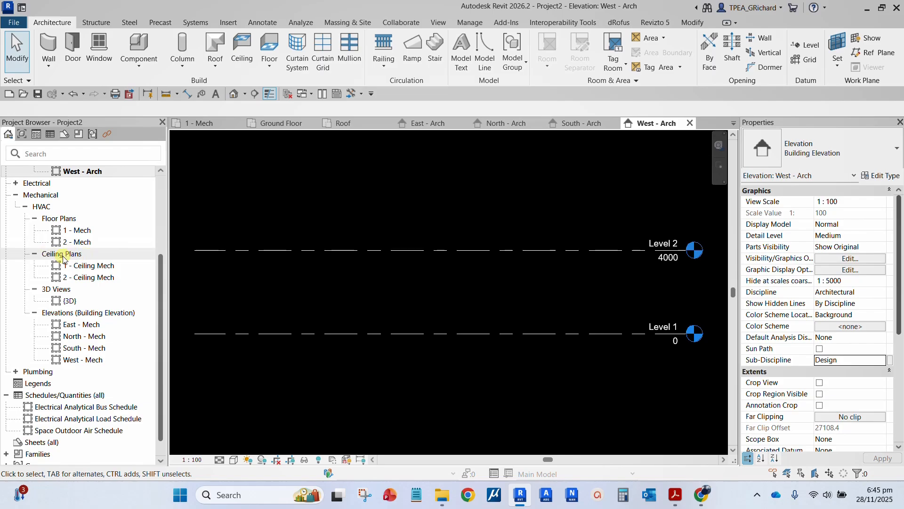
pyautogui.rightClick(95, 267)
pyautogui.moveTo(172, 306)
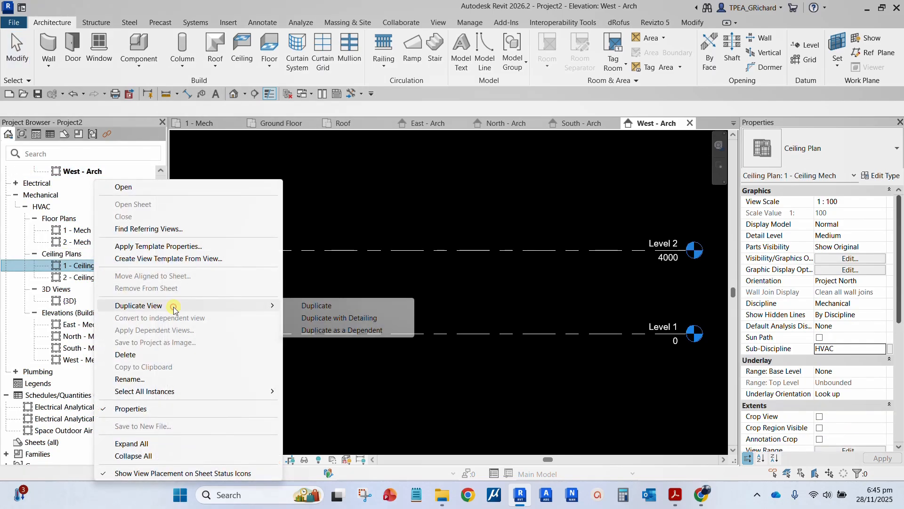
pyautogui.click(314, 306)
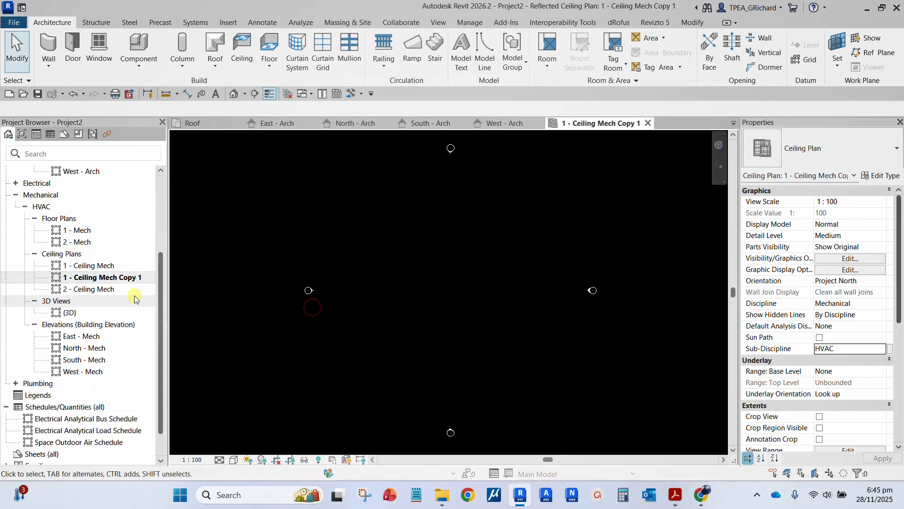
pyautogui.rightClick(95, 289)
pyautogui.moveTo(169, 306)
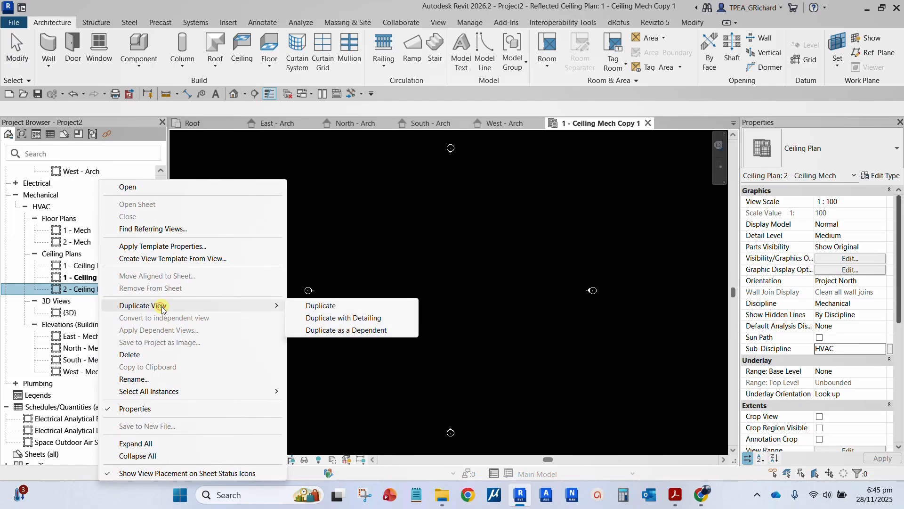
pyautogui.click(314, 306)
# Set the Discipline to Architectural and the Sub-Discipline to Design for both copied ceiling plans together
pyautogui.click(125, 278)
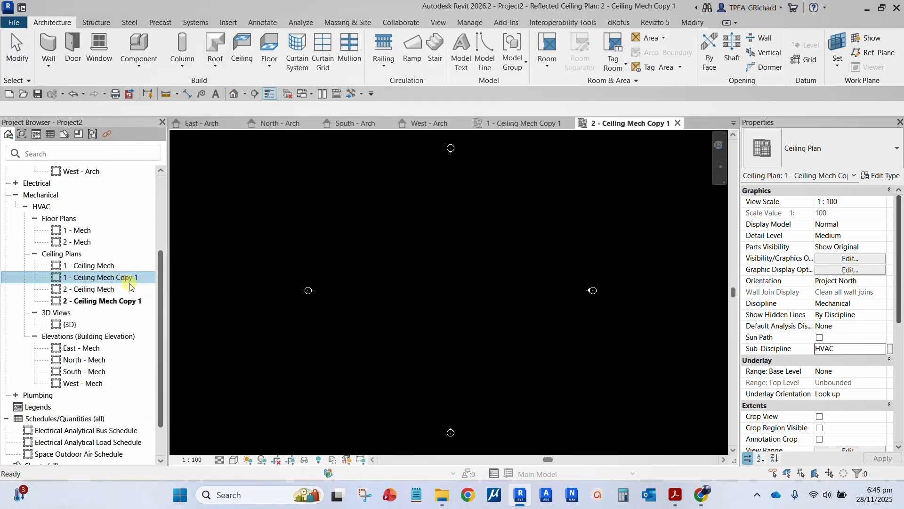
pyautogui.keyDown('ctrl'); pyautogui.click(128, 300); pyautogui.keyUp('ctrl')
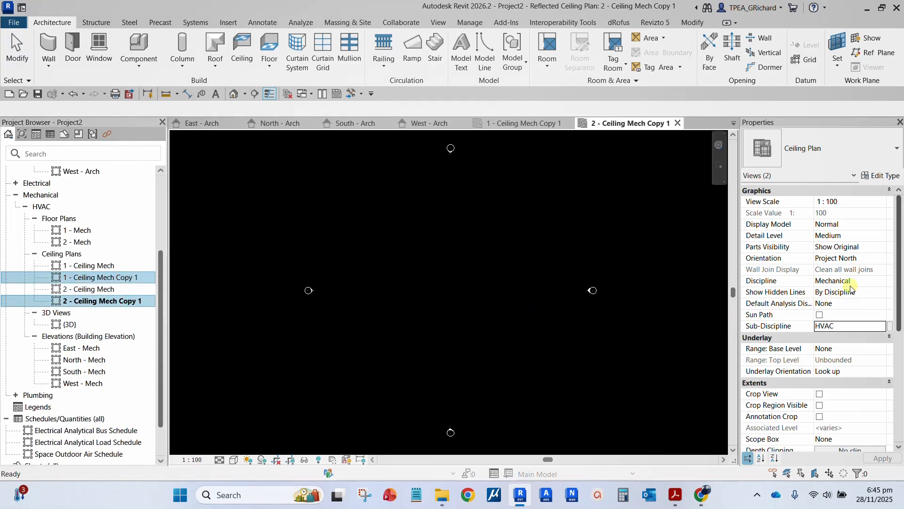
pyautogui.click(879, 283)
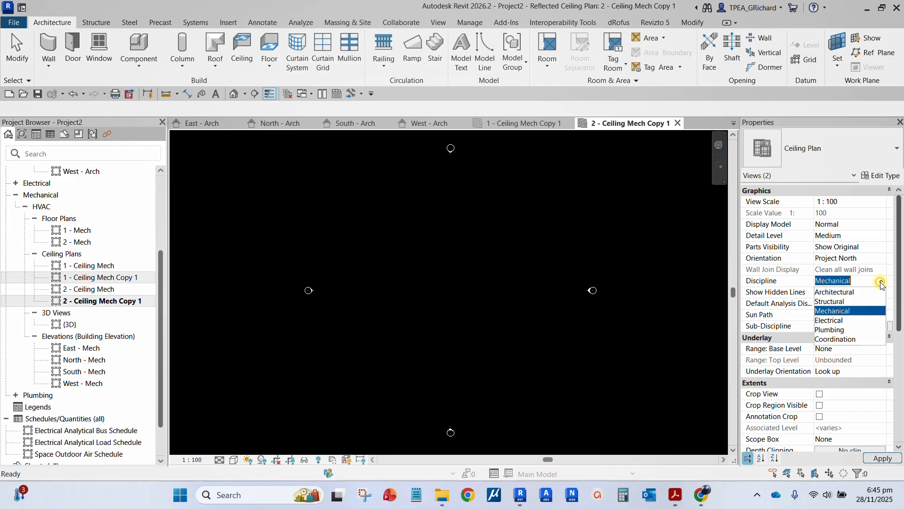
pyautogui.click(840, 292)
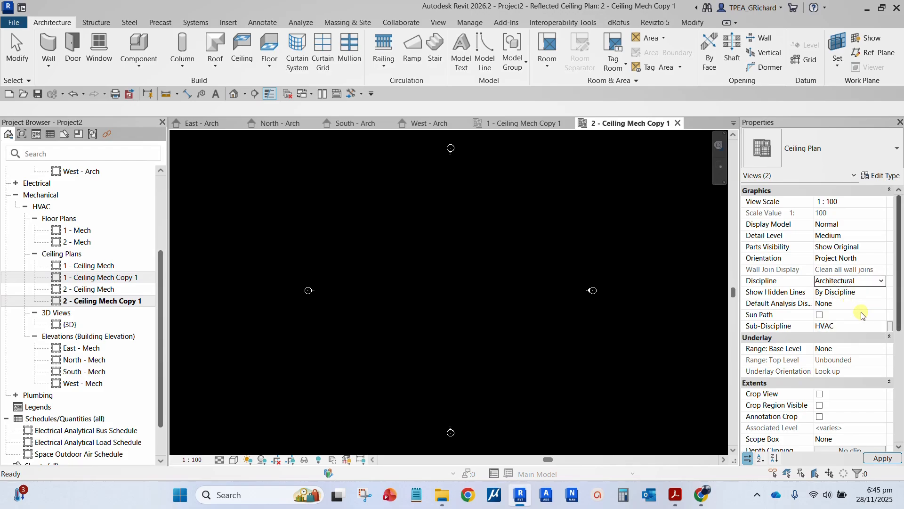
pyautogui.click(881, 326)
pyautogui.click(826, 337)
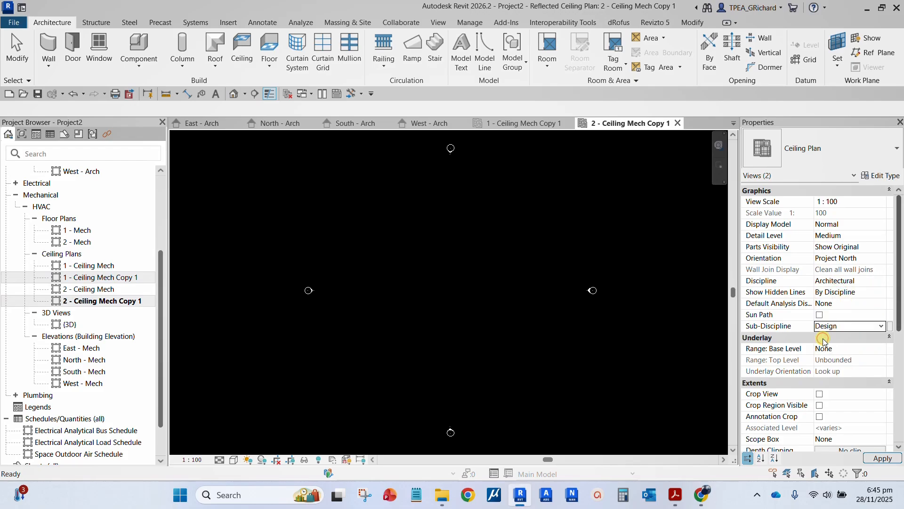
pyautogui.click(324, 249)
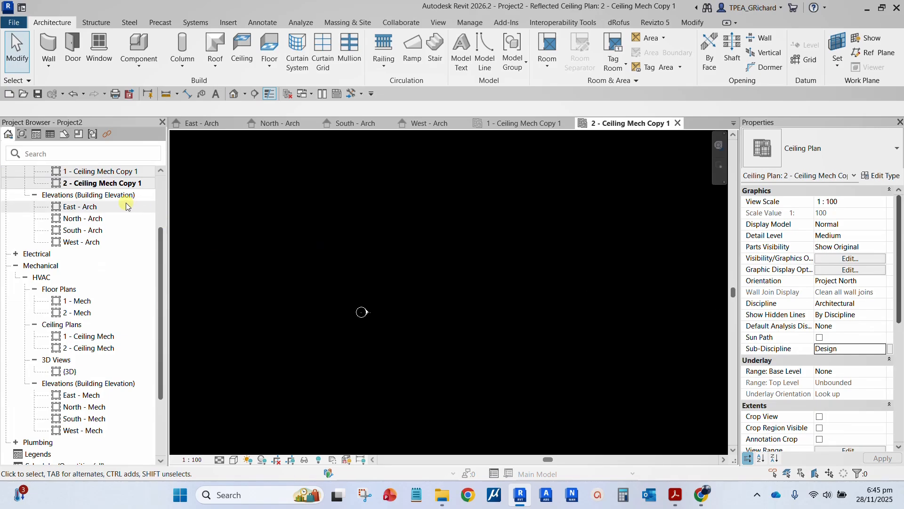
# Rename the copied level 1 ceiling plan in the Architectural group as 1 - Ceiling Arch
pyautogui.scroll(2, 126, 204)
pyautogui.scroll(-2, 118, 206)
pyautogui.scroll(3, 109, 207)
pyautogui.rightClick(103, 253)
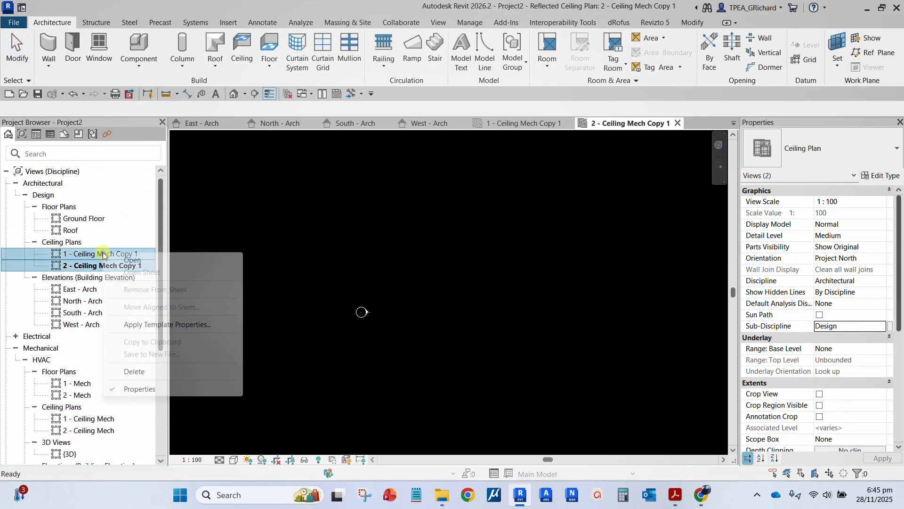
pyautogui.click(134, 244)
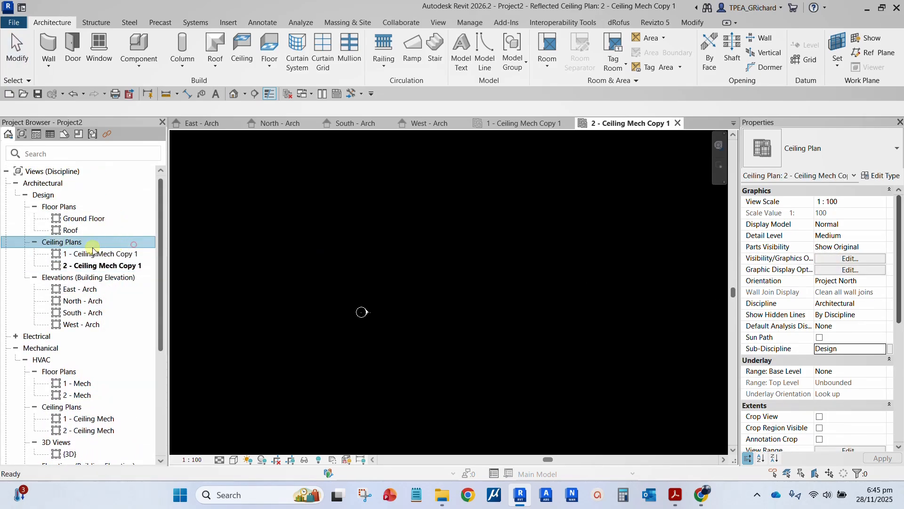
pyautogui.click(94, 253)
pyautogui.click(95, 262)
pyautogui.rightClick(100, 257)
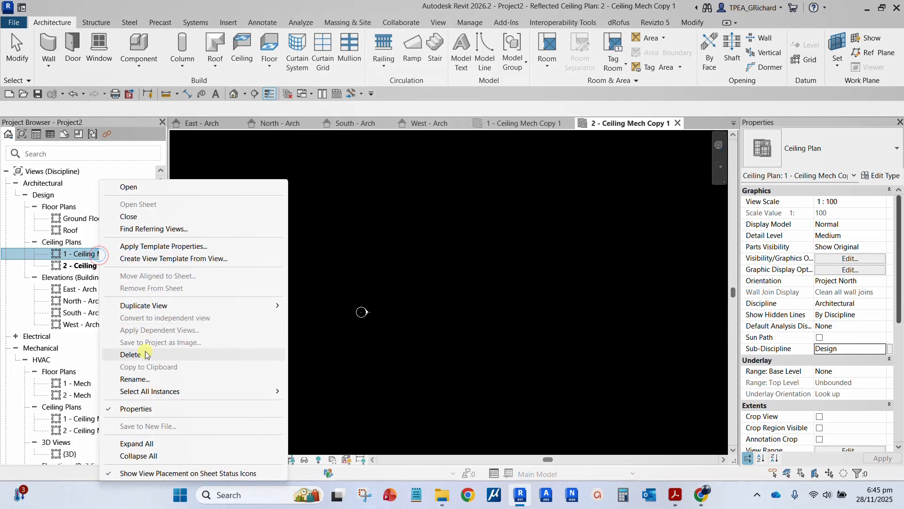
pyautogui.click(145, 377)
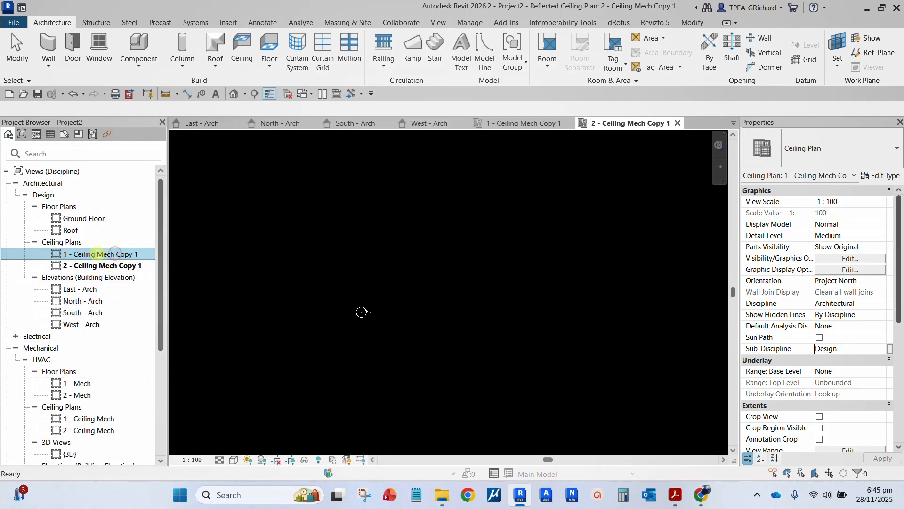
pyautogui.moveTo(97, 254); pyautogui.dragTo(149, 255)
pyautogui.press('BackSpace')
pyautogui.press('Return')
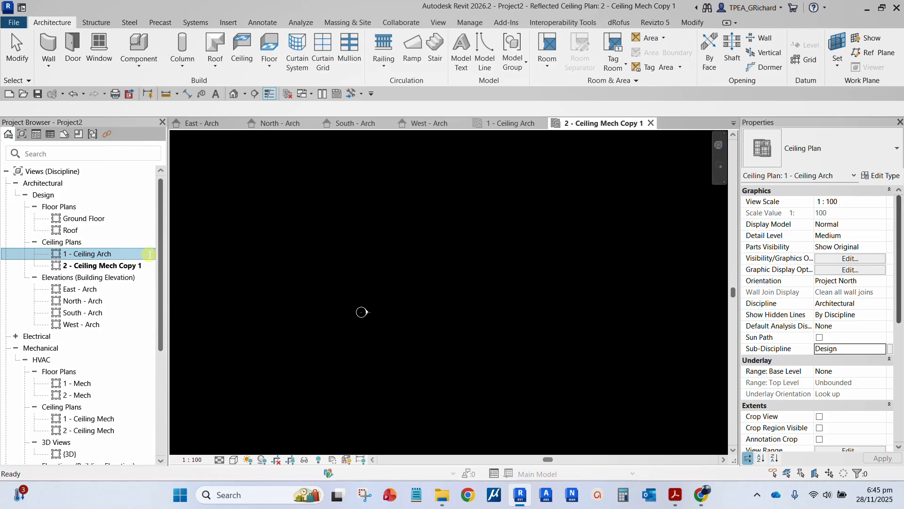
# Rename the copied level 2 ceiling plan in the Architectural group as 2 - Ceiling Arch
pyautogui.click(94, 265)
pyautogui.rightClick(97, 265)
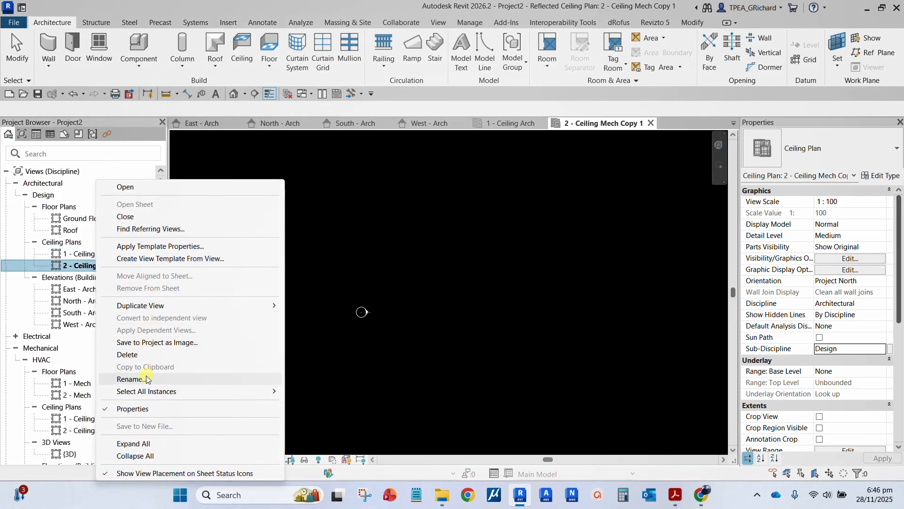
pyautogui.click(129, 379)
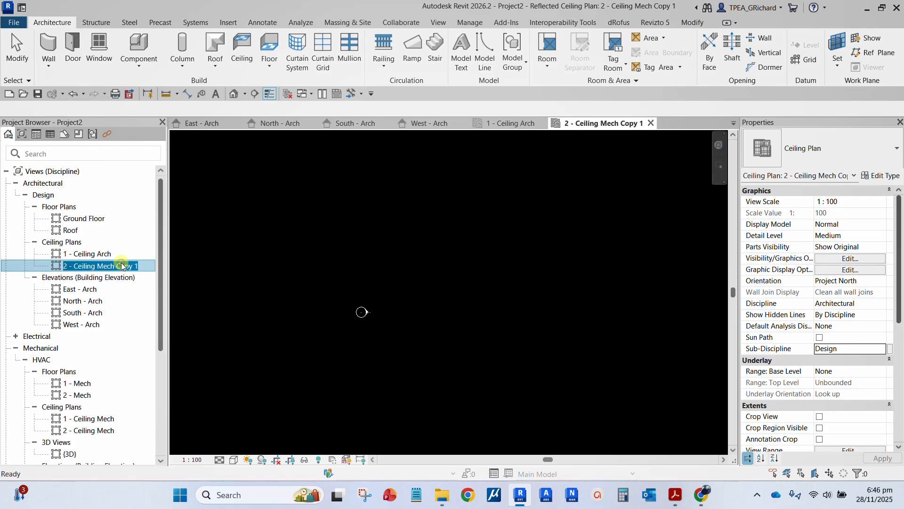
pyautogui.press('End')
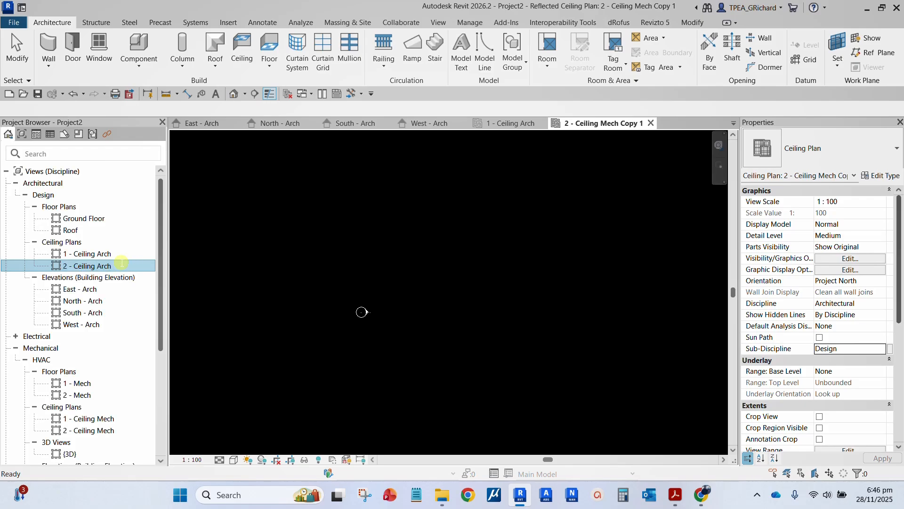
pyautogui.click(268, 271)
pyautogui.click(273, 270)
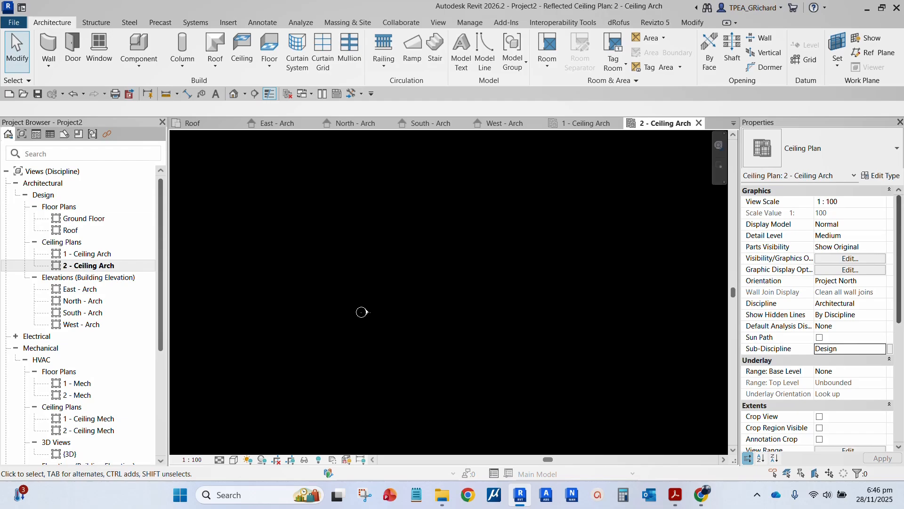
# Open the Ground Floor plan from the Architectural group
pyautogui.scroll(-4, 378, 248)
pyautogui.moveTo(426, 251); pyautogui.dragTo(393, 251, button='middle')
pyautogui.doubleClick(87, 220)
pyautogui.click(87, 222)
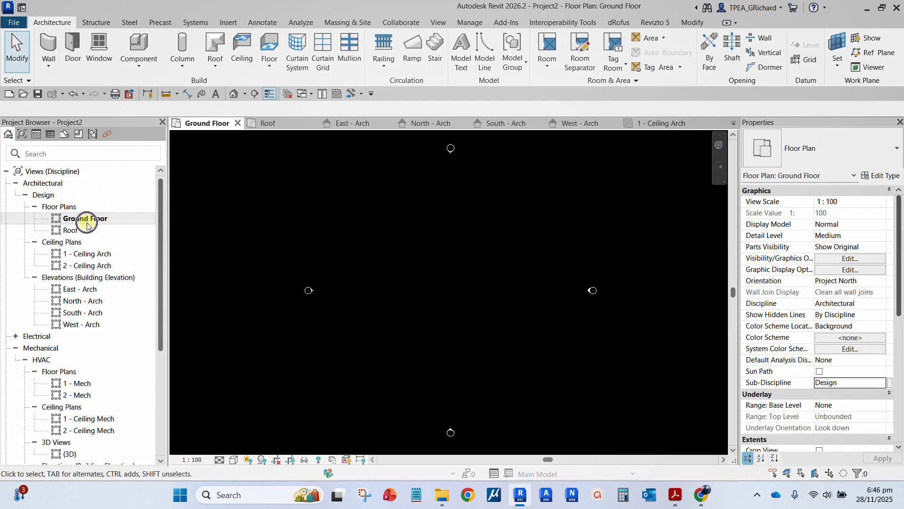
pyautogui.click(418, 317)
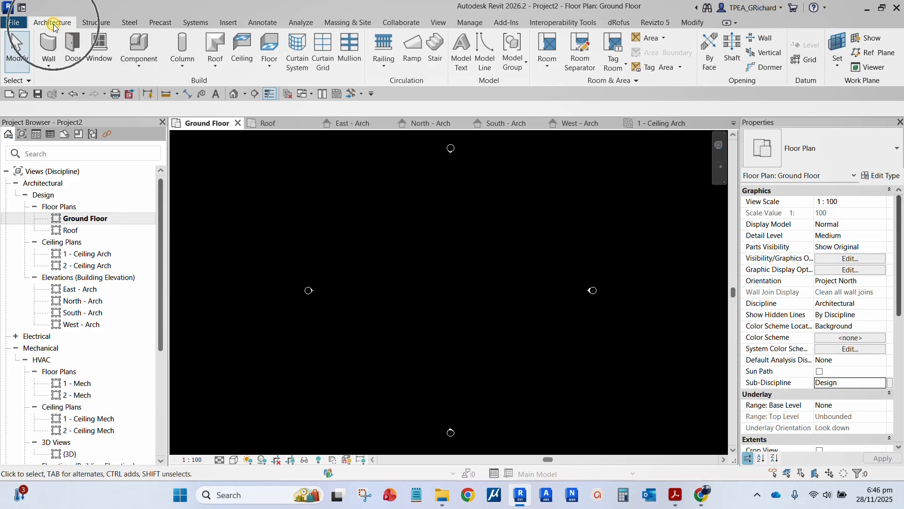
# Start an architectural wall and duplicate the Generic - 200mm wall type as Generic - 230mm
pyautogui.click(49, 64)
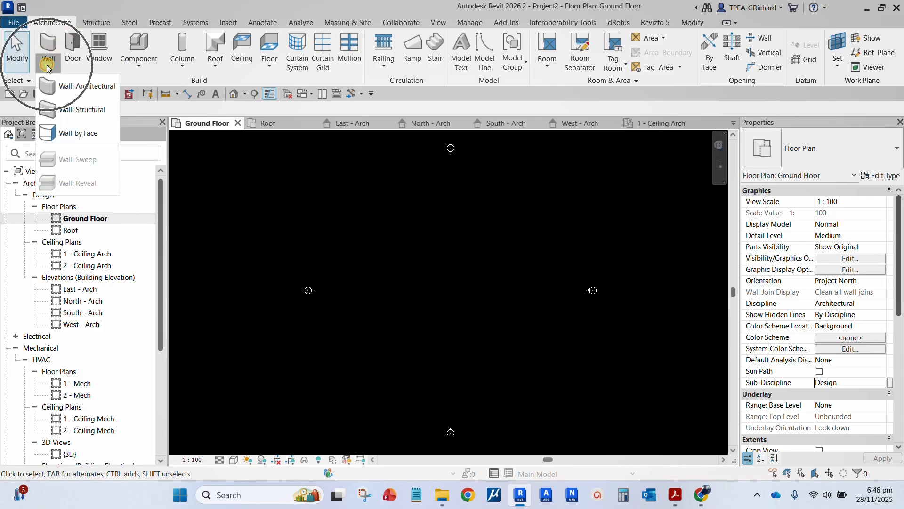
pyautogui.click(82, 85)
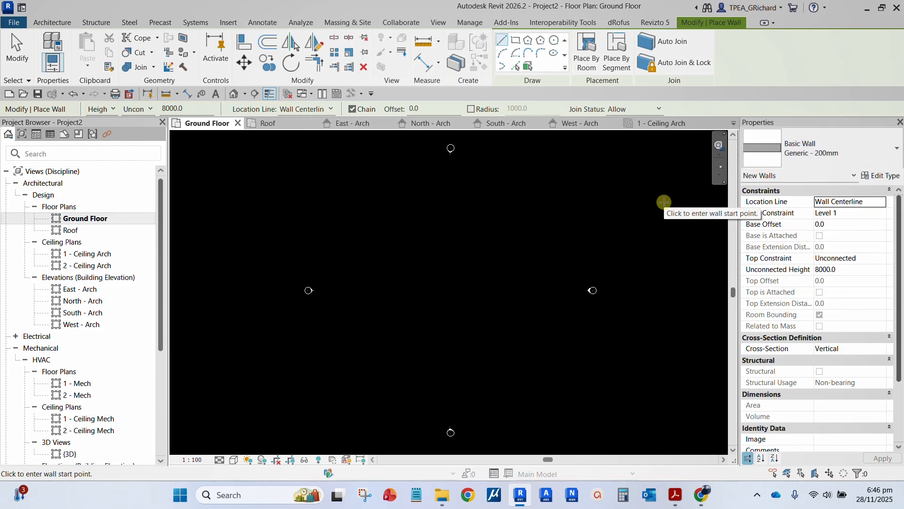
pyautogui.click(849, 147)
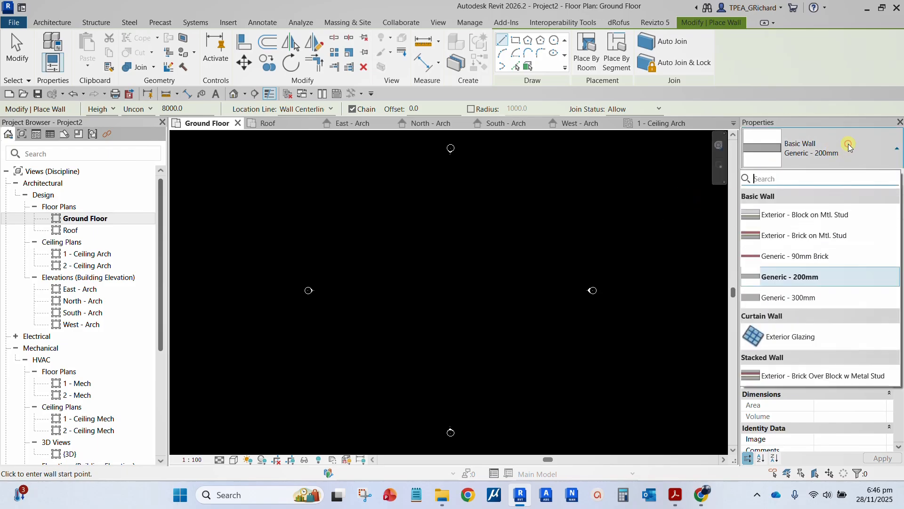
pyautogui.click(801, 278)
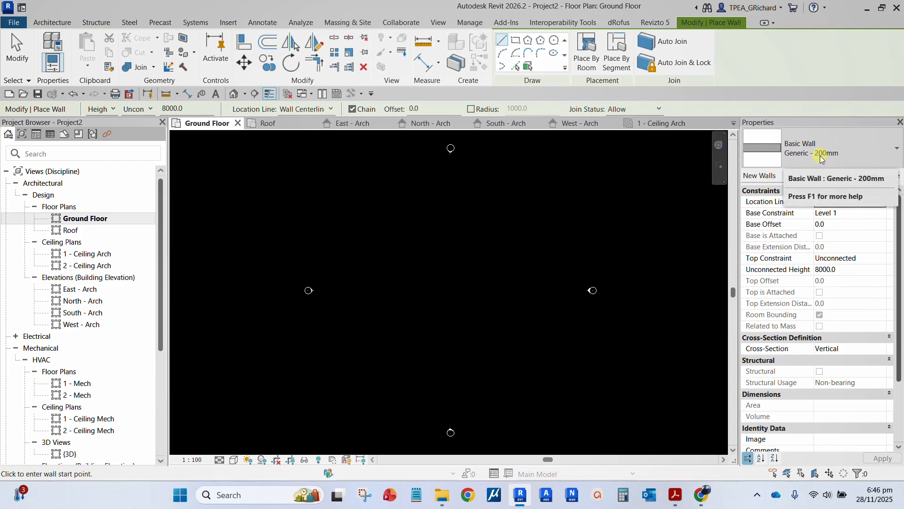
pyautogui.click(881, 176)
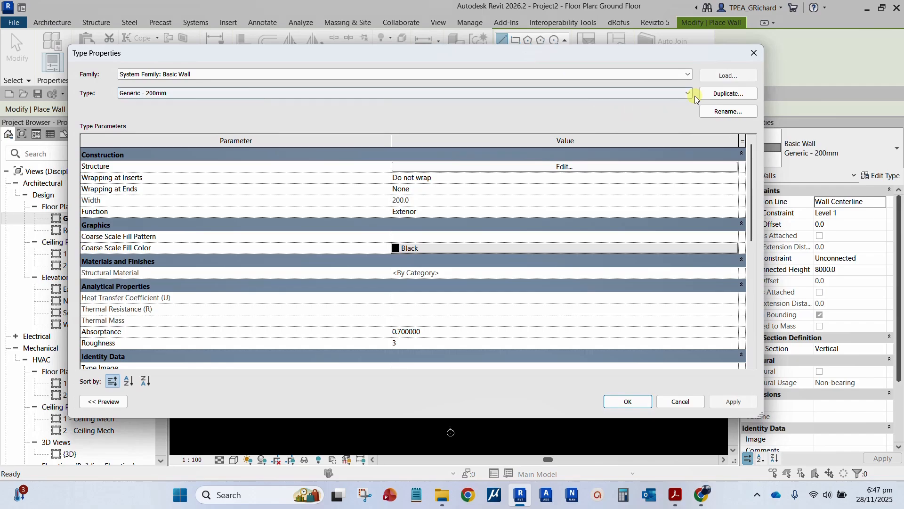
pyautogui.click(737, 97)
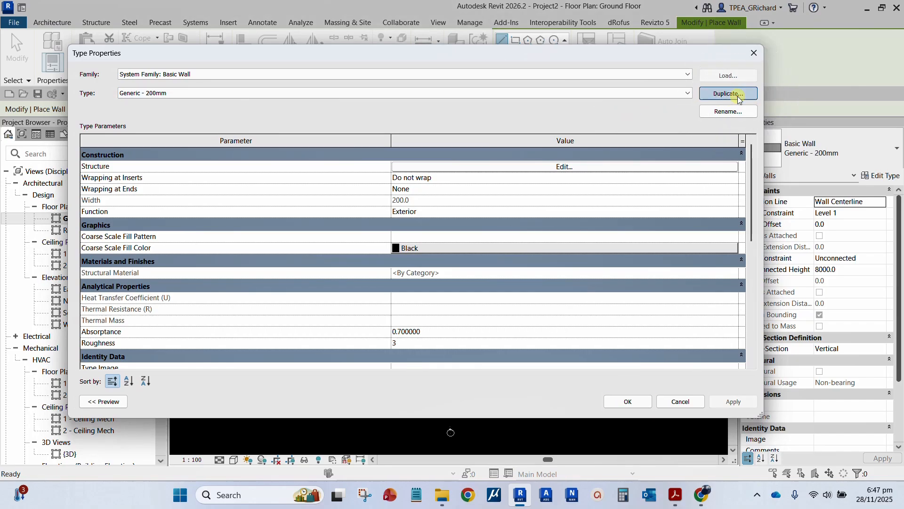
pyautogui.click(420, 226)
pyautogui.press('BackSpace')
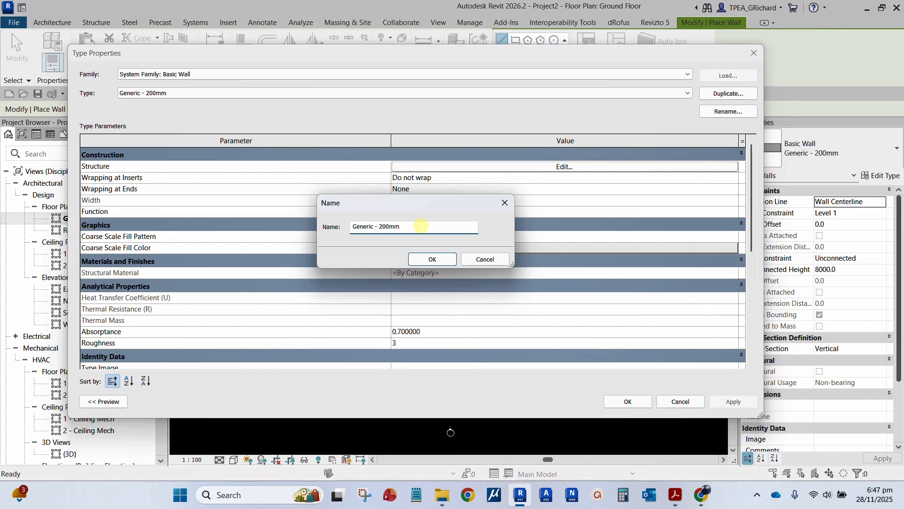
pyautogui.click(440, 260)
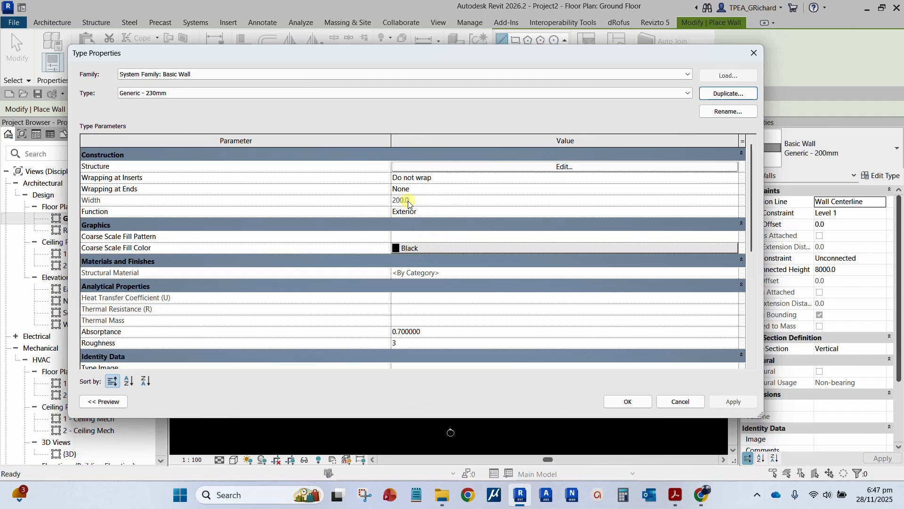
# Set the structure layer thickness of the Generic - 230mm wall type to 230 mm and apply the type changes
pyautogui.click(490, 171)
pyautogui.click(490, 168)
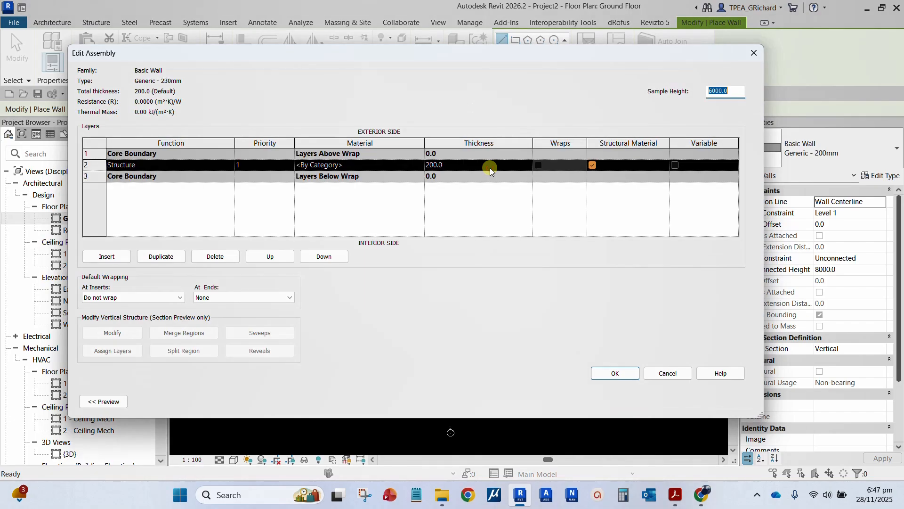
pyautogui.click(464, 168)
pyautogui.click(464, 168)
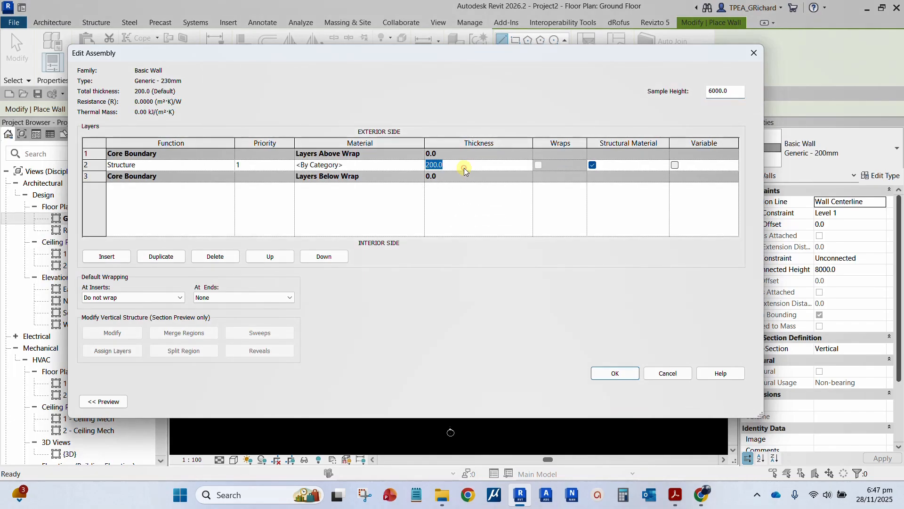
pyautogui.write('30')
pyautogui.click(615, 372)
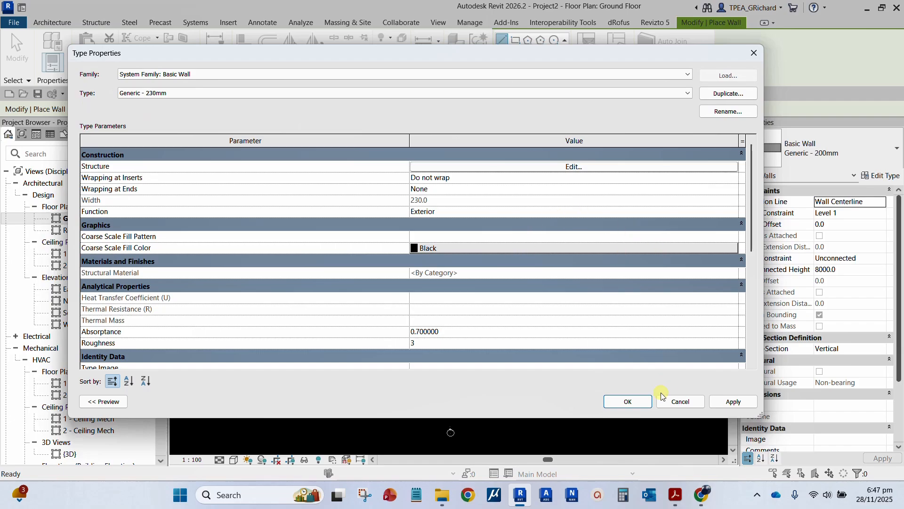
pyautogui.click(620, 400)
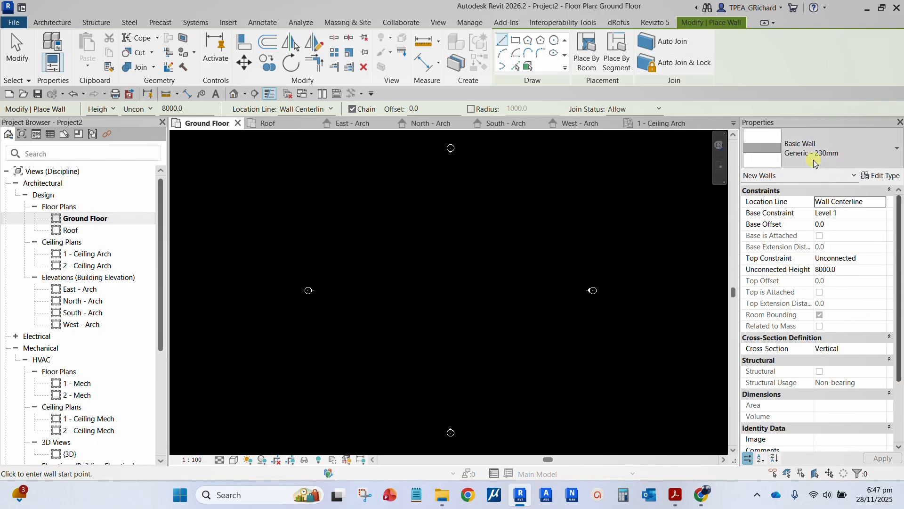
# Configure the walls for rectangle drawing, with height up to Level 2 and location line at Finish Face: Exterior
pyautogui.click(517, 41)
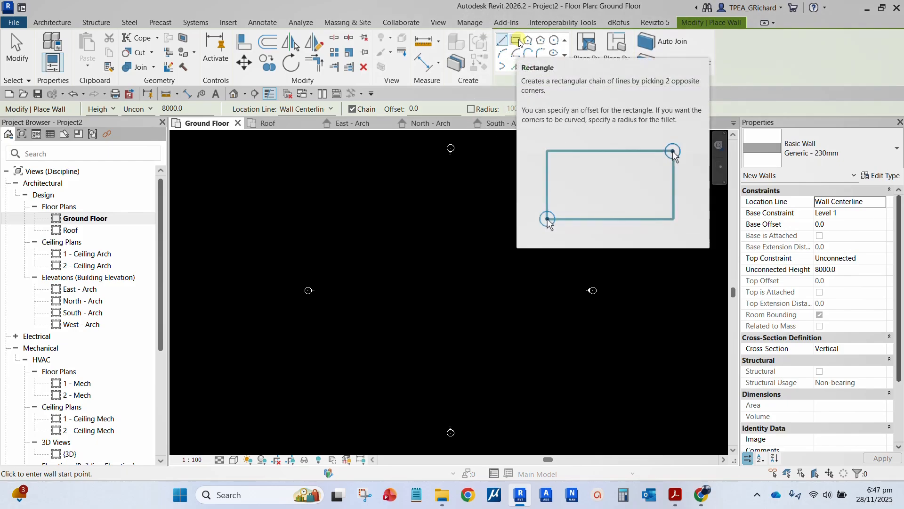
pyautogui.click(517, 41)
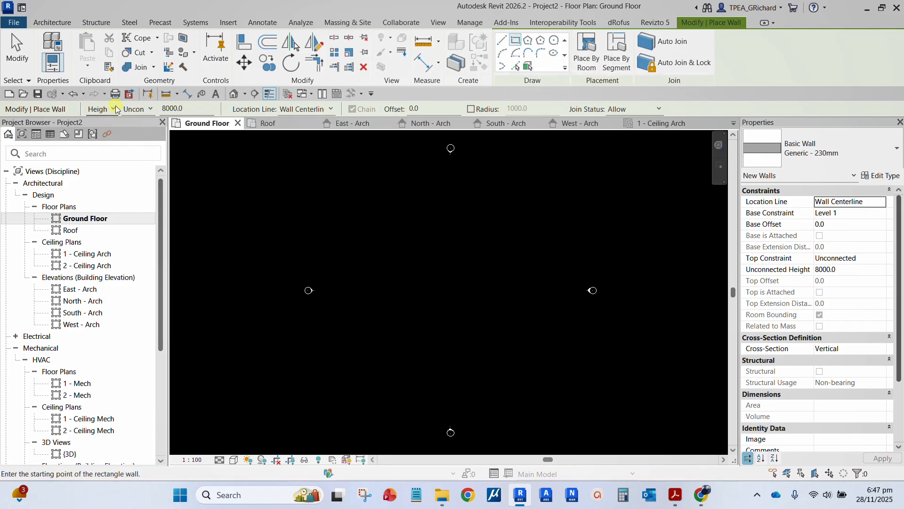
pyautogui.click(147, 108)
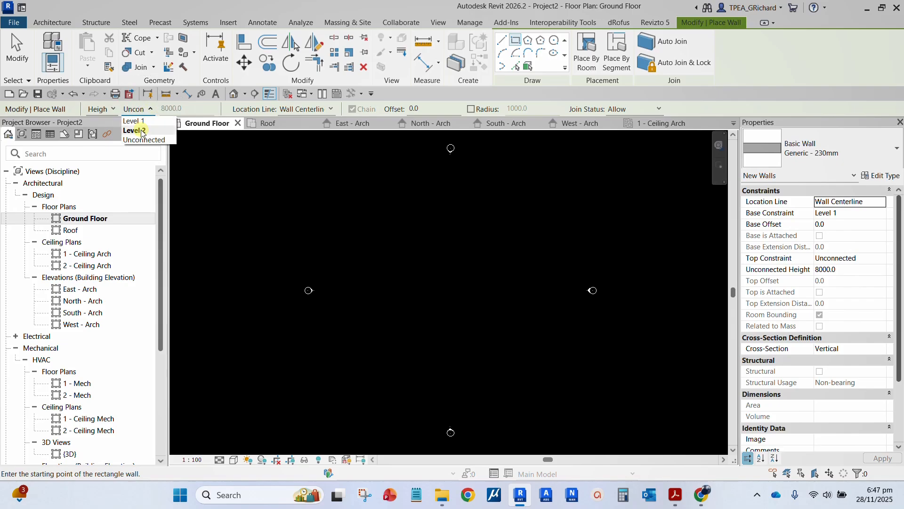
pyautogui.click(142, 130)
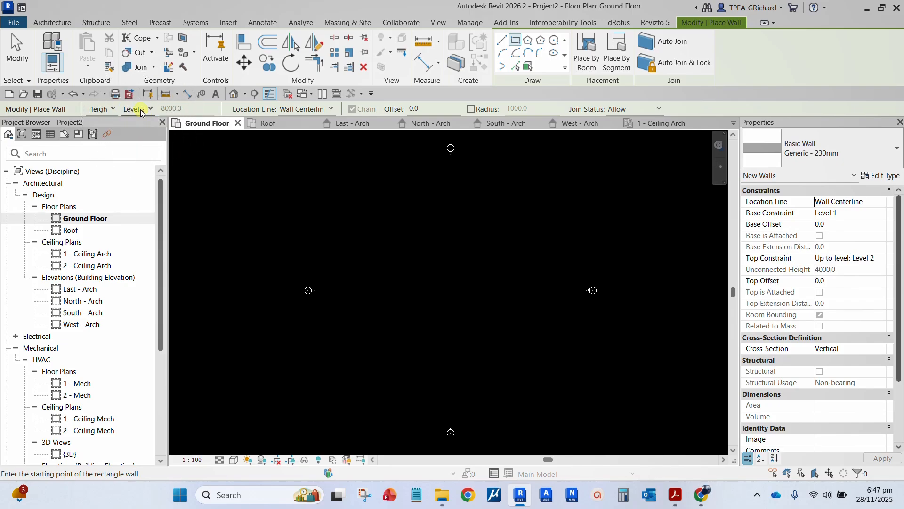
pyautogui.click(88, 216)
pyautogui.press('ctrl')
pyautogui.click(316, 109)
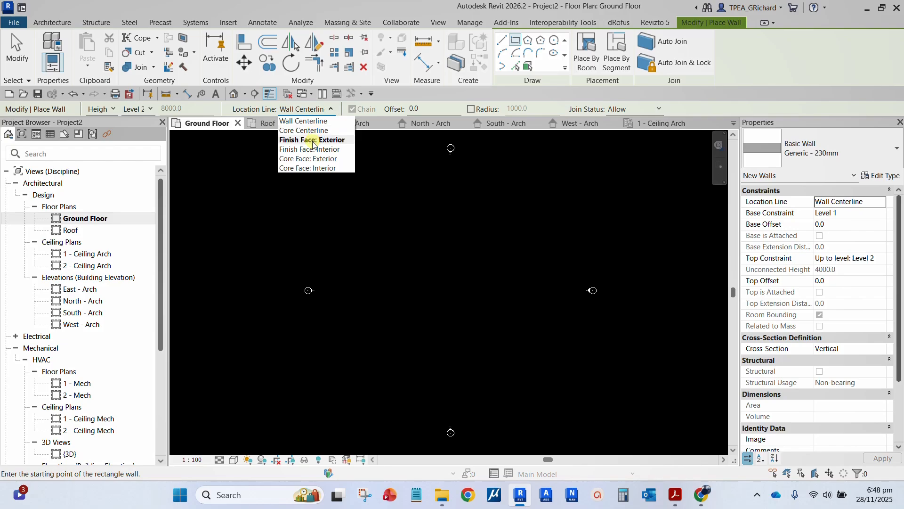
pyautogui.press('ctrl')
pyautogui.click(314, 140)
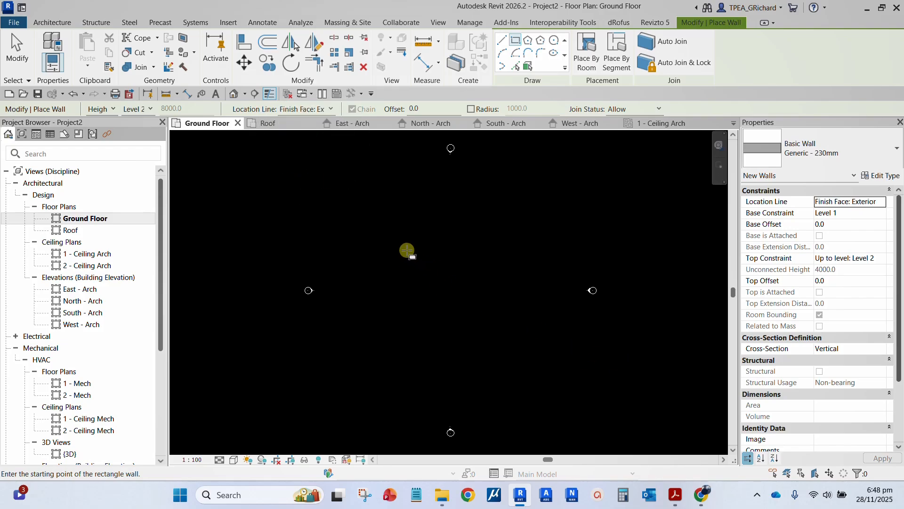
# Draw a rectangle of exterior walls about 15000 by 9000 mm between the four elevation markers
pyautogui.press('ctrl')
pyautogui.press('ctrl')
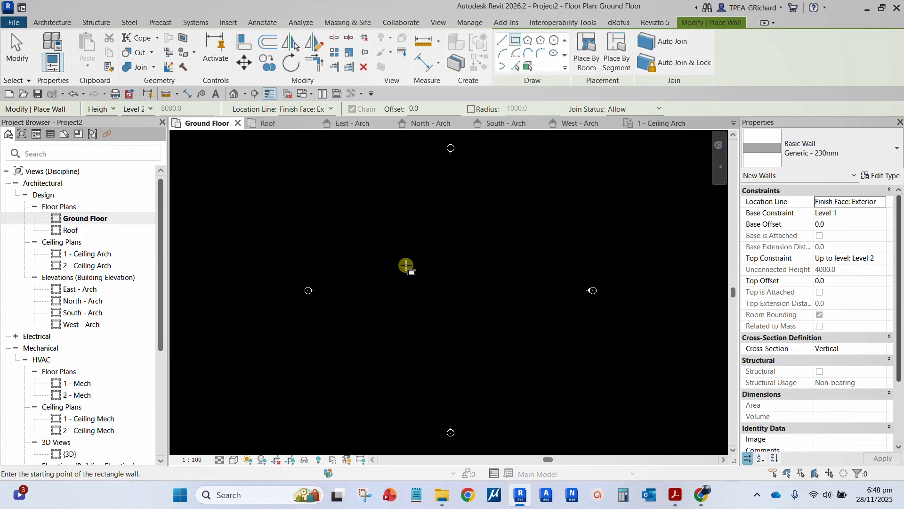
pyautogui.press('ctrl')
pyautogui.click(400, 258)
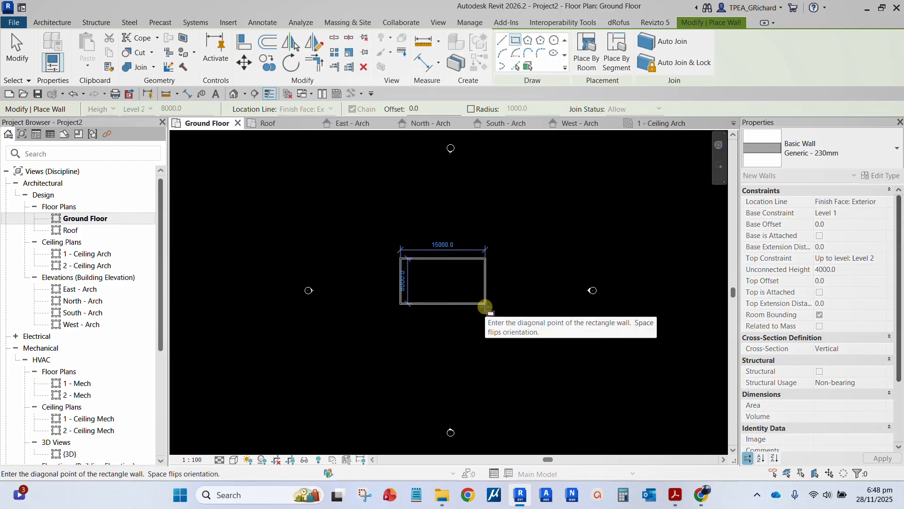
pyautogui.click(485, 307)
pyautogui.scroll(3, 450, 292)
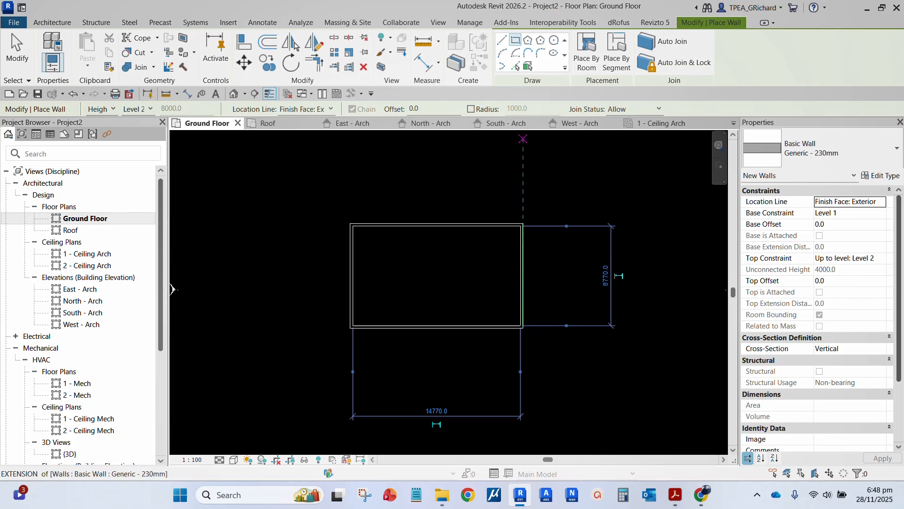
# Set the horizontal dimension of the wall rectangle to 24000 mm
pyautogui.press('ctrl')
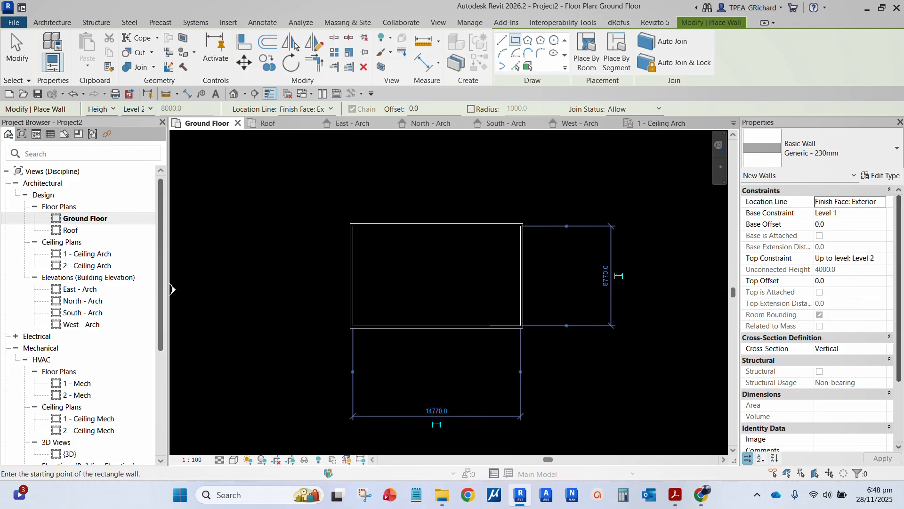
pyautogui.click(437, 411)
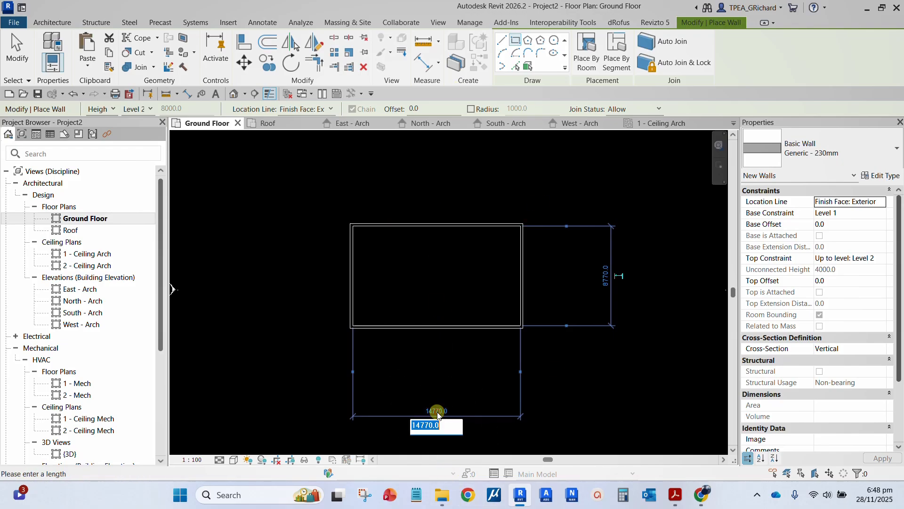
pyautogui.write('24000')
pyautogui.press('Return')
# Set the horizontal dimension of the wall rectangle to 25000 mm
pyautogui.click(490, 411)
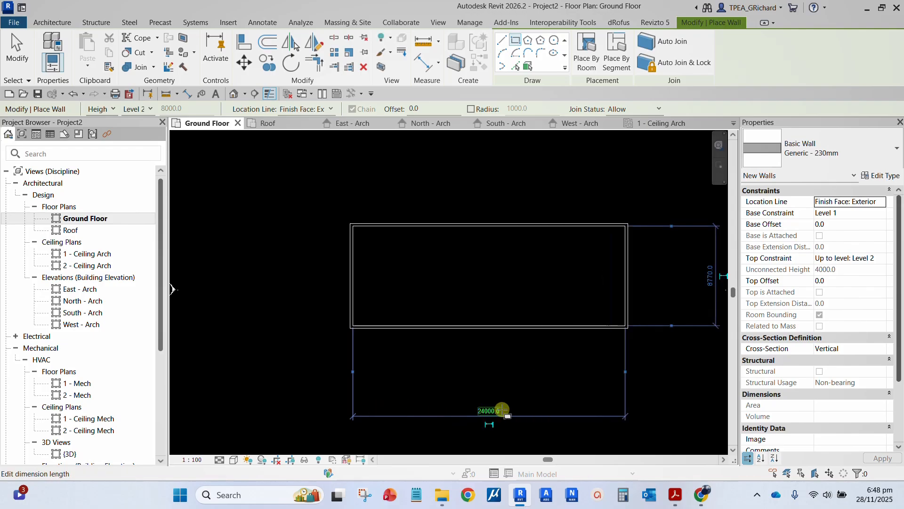
pyautogui.write('2500')
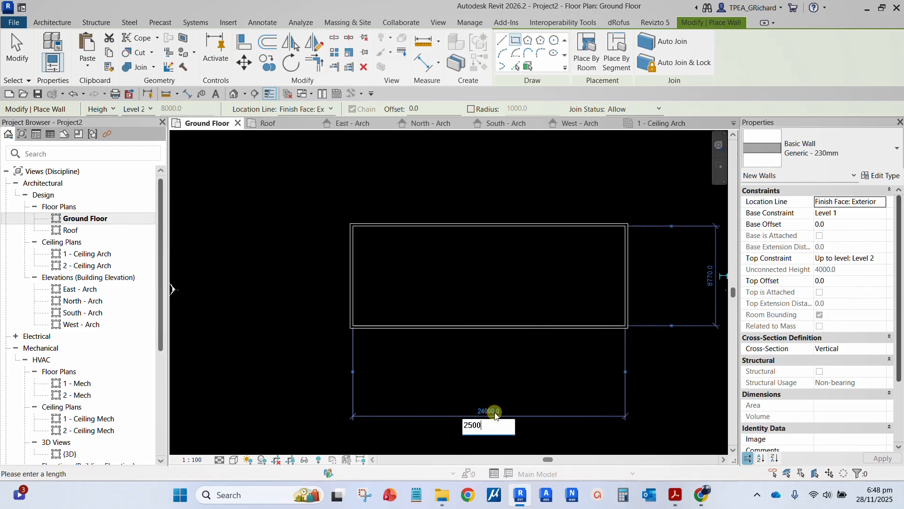
pyautogui.write('0')
pyautogui.press('Return')
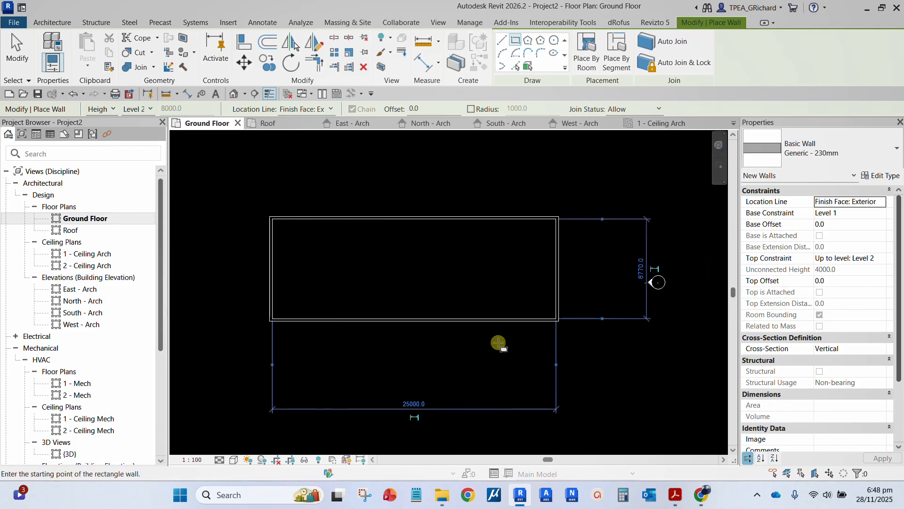
# Set the vertical dimension of the wall rectangle to 13000 mm
pyautogui.click(640, 267)
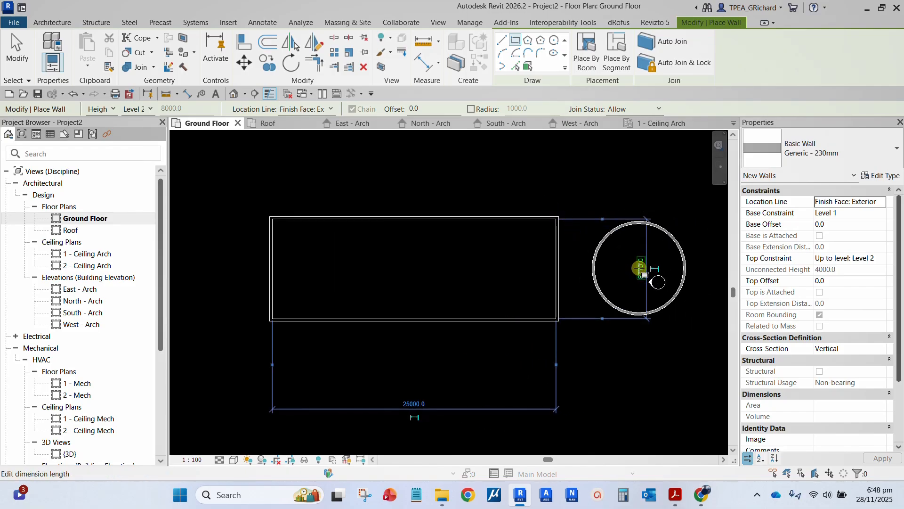
pyautogui.write('1')
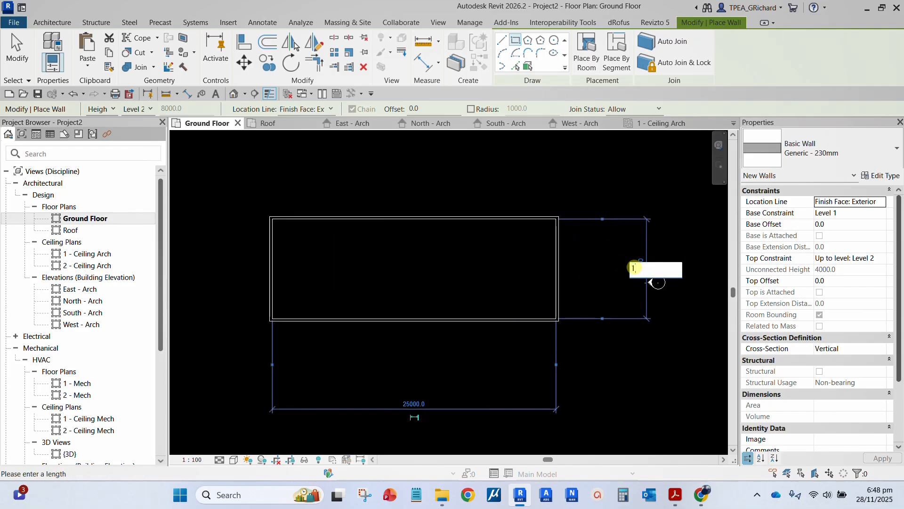
pyautogui.write('3000')
pyautogui.press('Return')
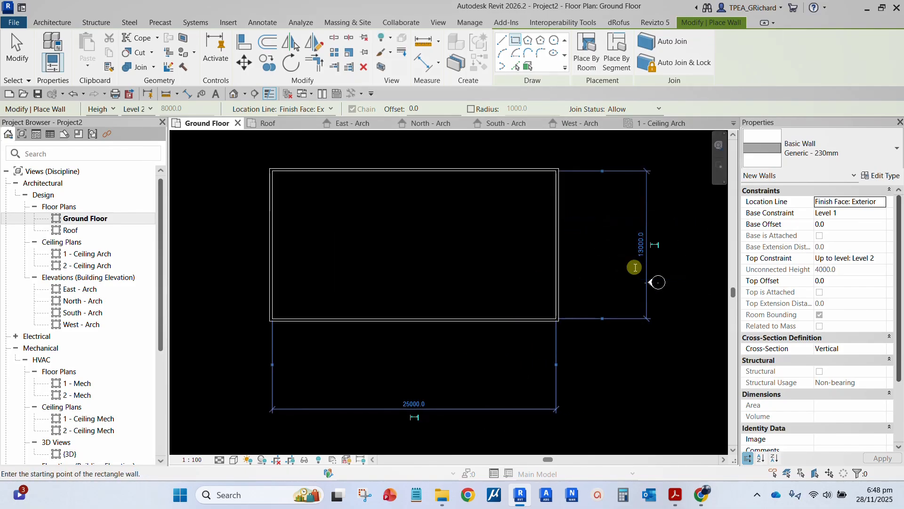
# Finish placing walls and check the overall width and length dimensions of the exterior wall rectangle
pyautogui.click(11, 49)
pyautogui.scroll(-2, 423, 245)
pyautogui.scroll(4, 405, 238)
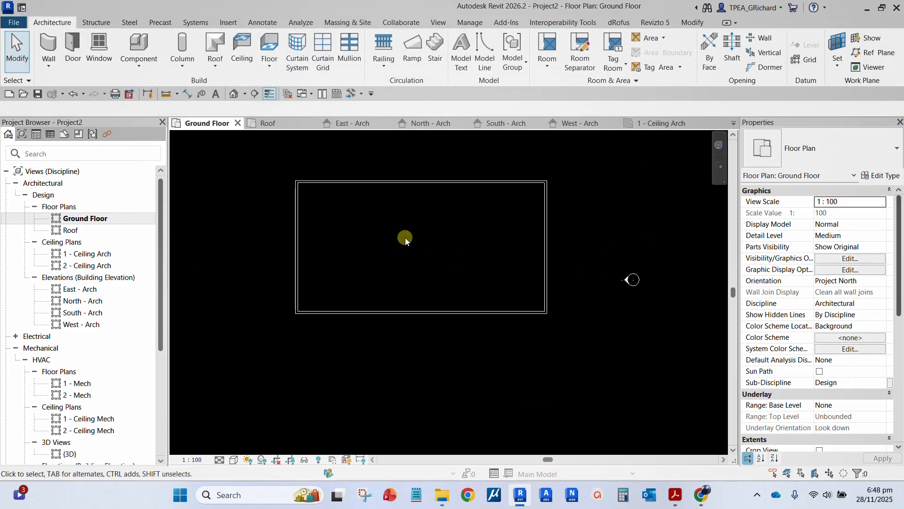
pyautogui.moveTo(403, 235); pyautogui.dragTo(420, 261, button='middle')
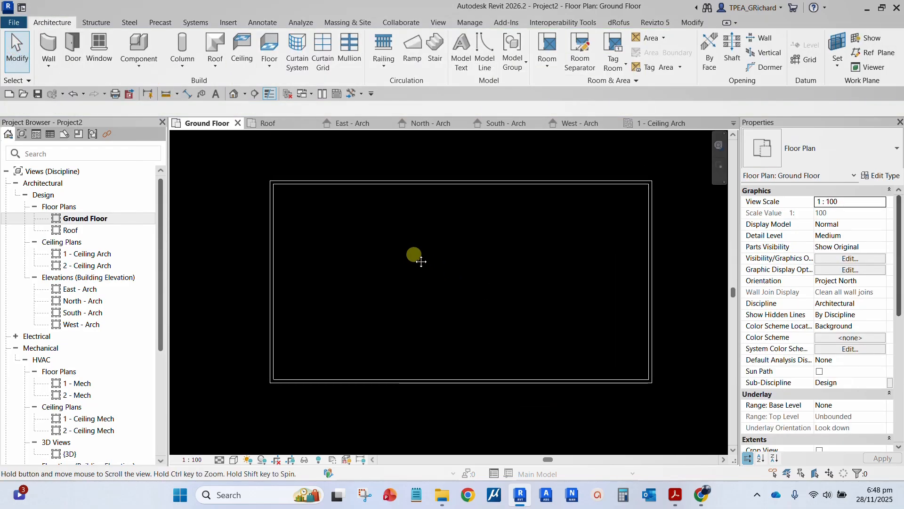
pyautogui.click(394, 185)
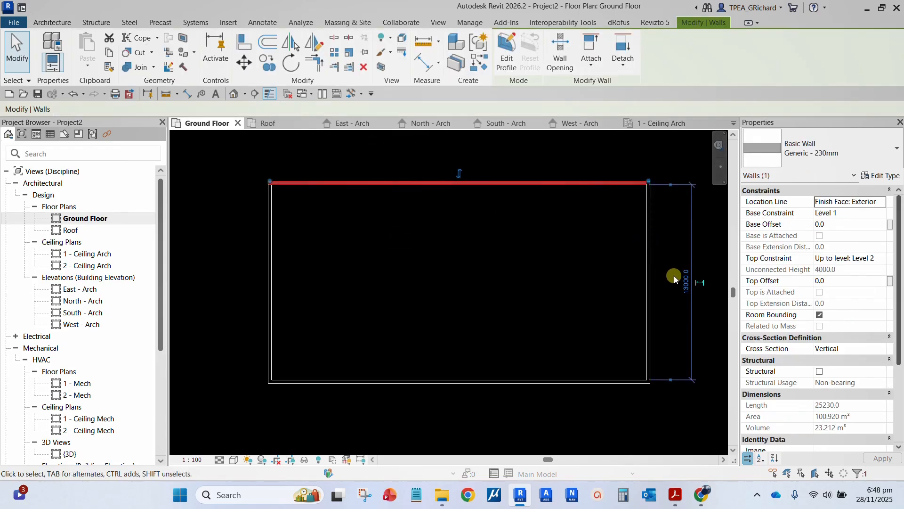
pyautogui.click(685, 285)
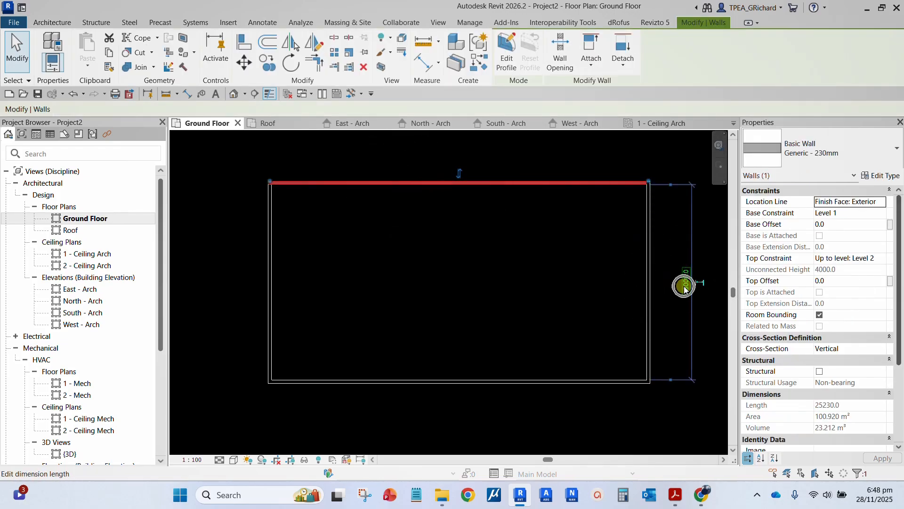
pyautogui.click(649, 273)
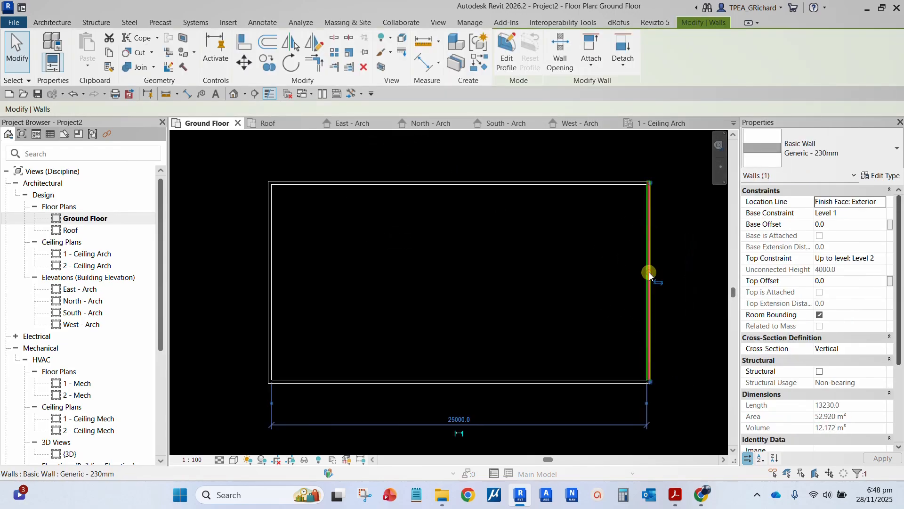
pyautogui.click(460, 419)
pyautogui.click(498, 306)
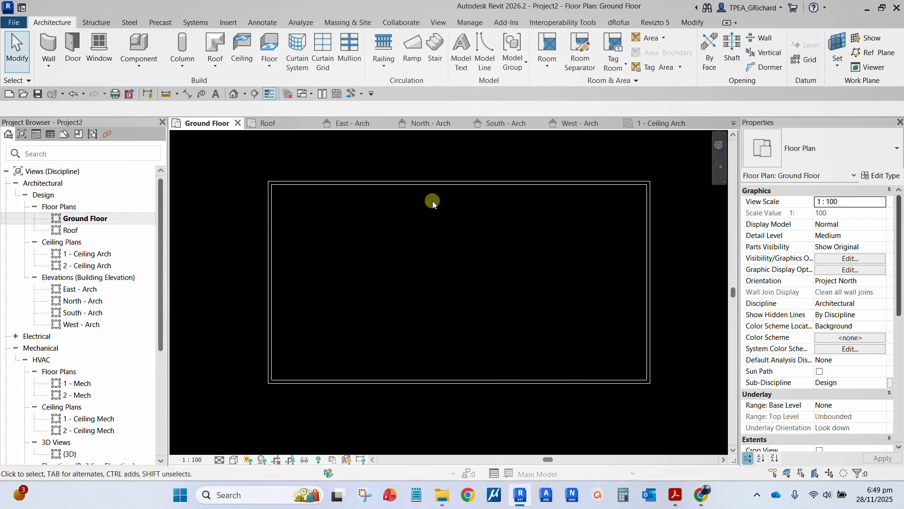
# Draw a 6000 mm long 230 mm wall downward from the rectangle's lower wall, starting 6000 mm from its left corner
pyautogui.scroll(-2, 442, 279)
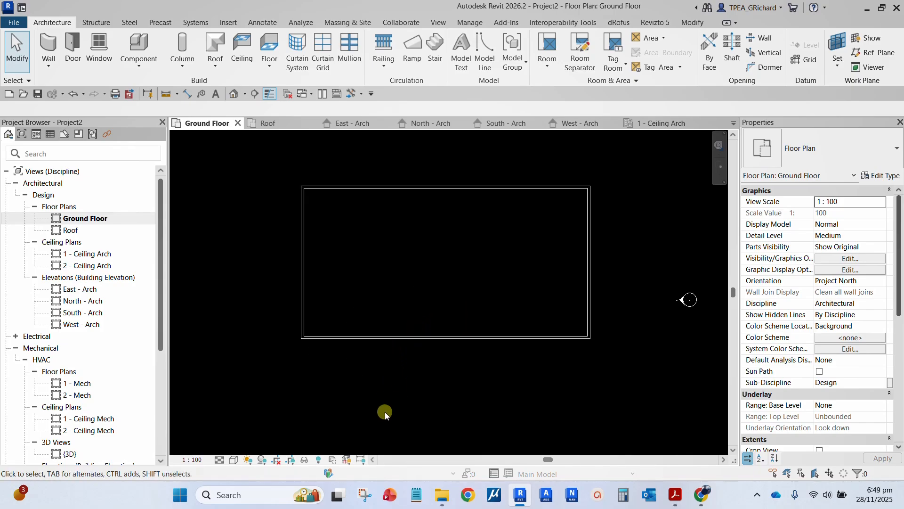
pyautogui.click(49, 47)
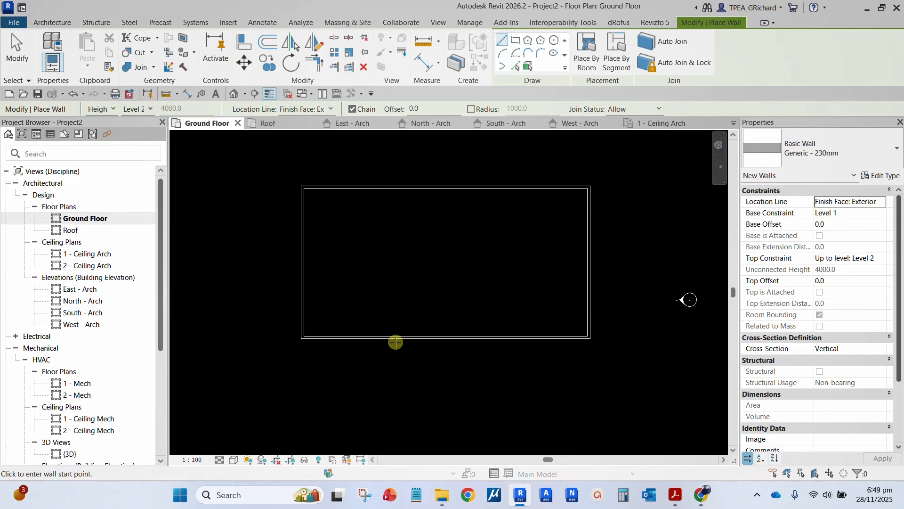
pyautogui.scroll(2, 394, 329)
pyautogui.scroll(-1, 395, 329)
pyautogui.moveTo(398, 323); pyautogui.dragTo(407, 278, button='middle')
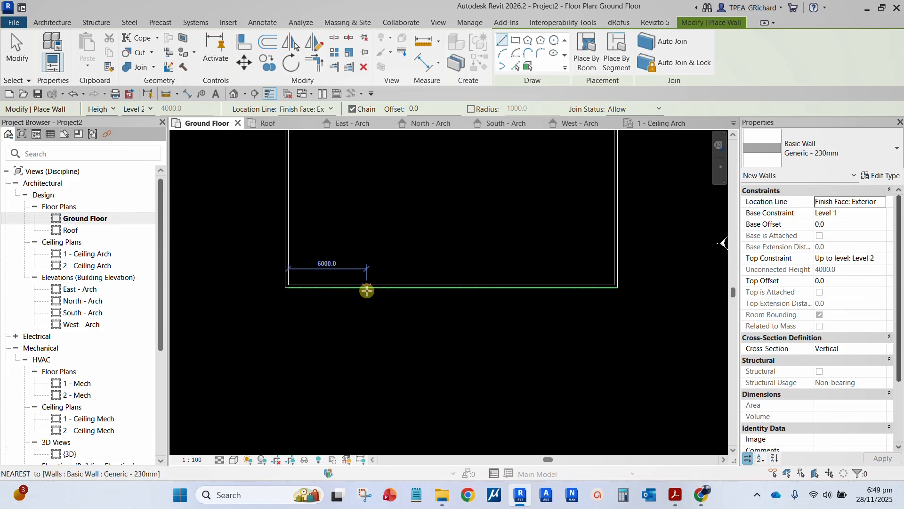
pyautogui.click(367, 291)
pyautogui.click(366, 290)
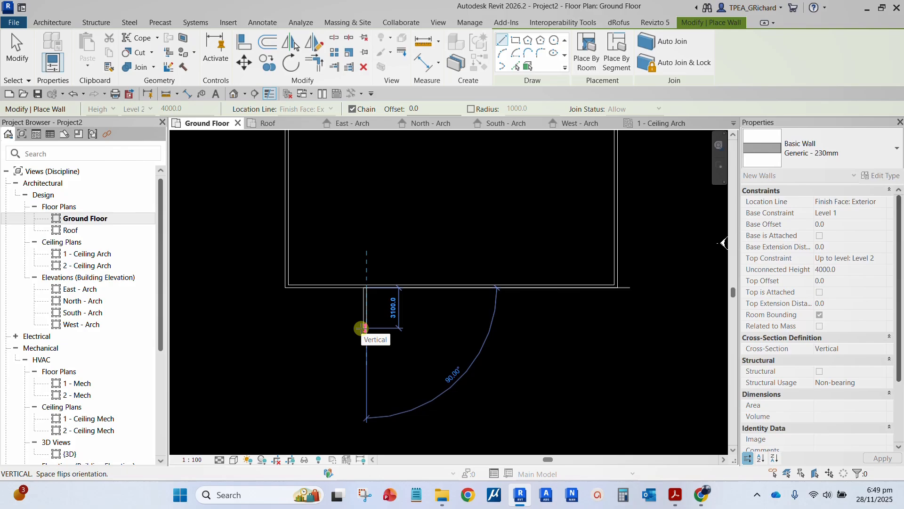
pyautogui.write('6000')
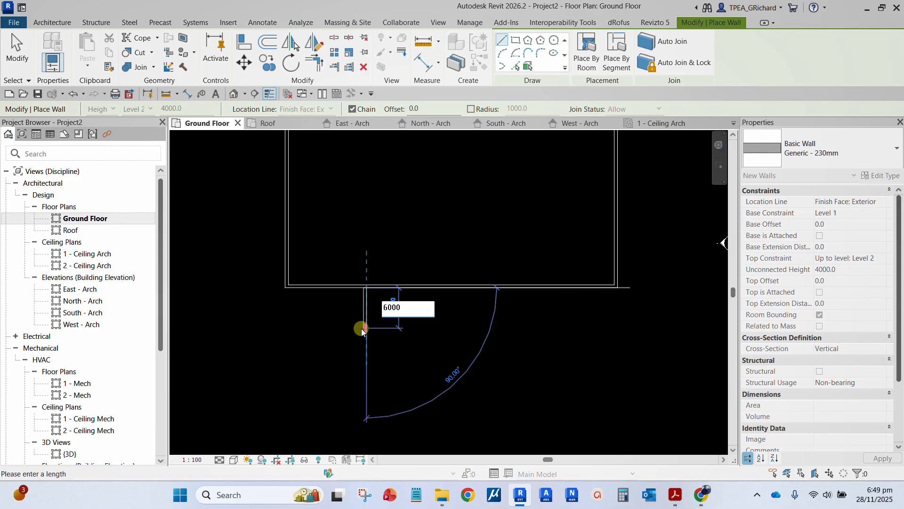
pyautogui.press('Return')
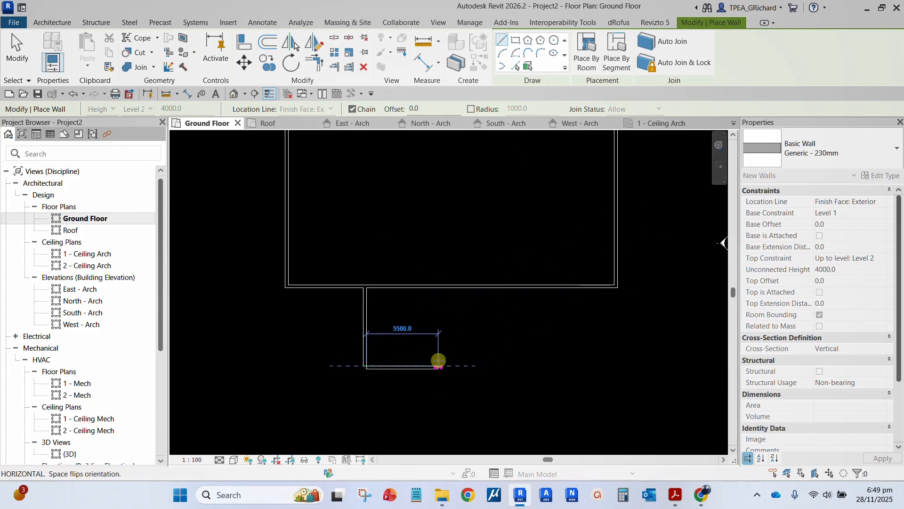
pyautogui.press('Escape')
pyautogui.press('Escape')
# Set the length of the projecting wall below the rectangle to 3000 mm
pyautogui.scroll(3, 356, 326)
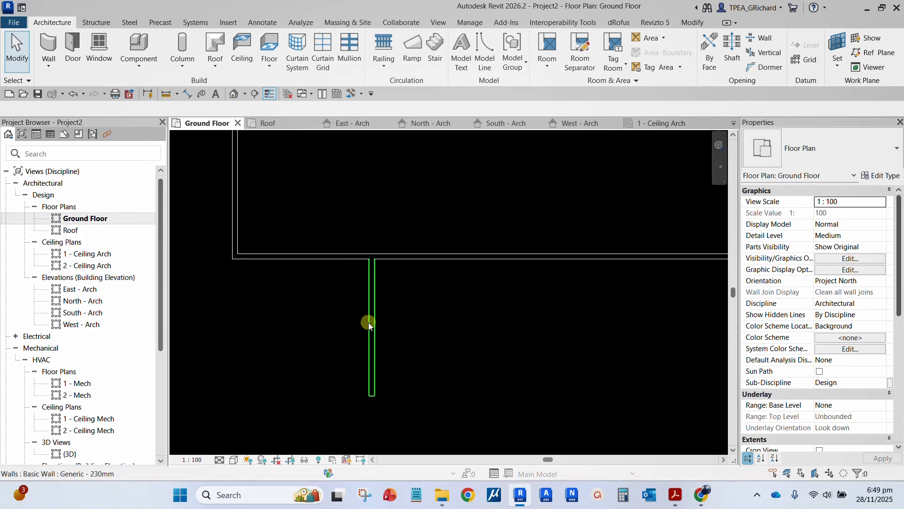
pyautogui.click(368, 323)
pyautogui.click(402, 332)
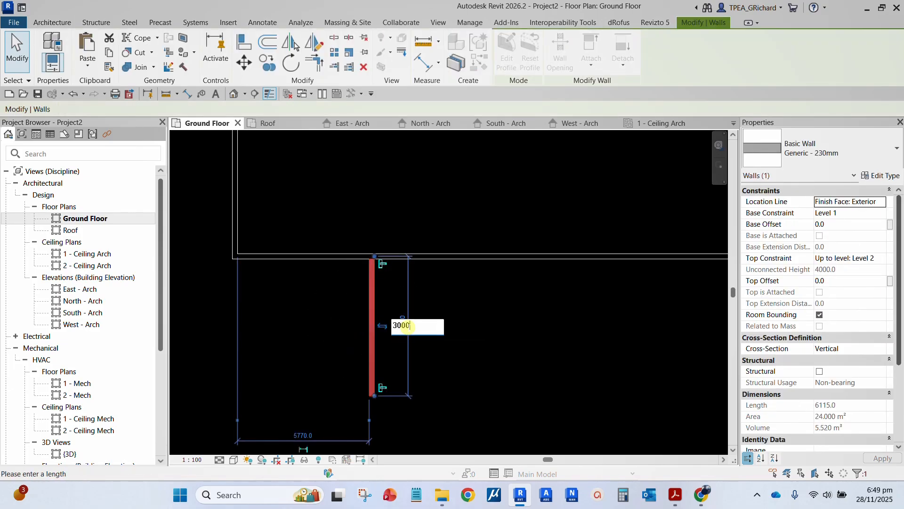
pyautogui.press('Return')
pyautogui.press('Escape')
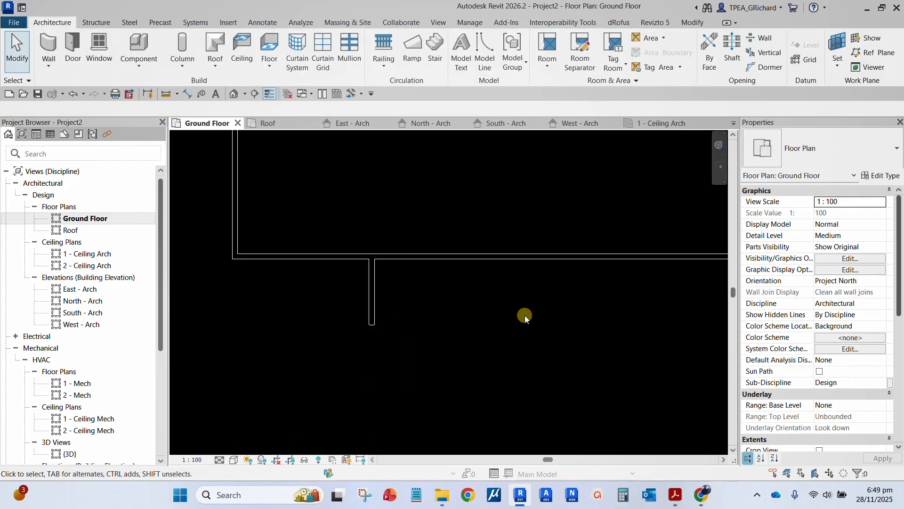
# Draw a 6000 mm wall rightward from the projecting wall's lower end and a return wall up to the rectangle's lower wall
pyautogui.click(49, 44)
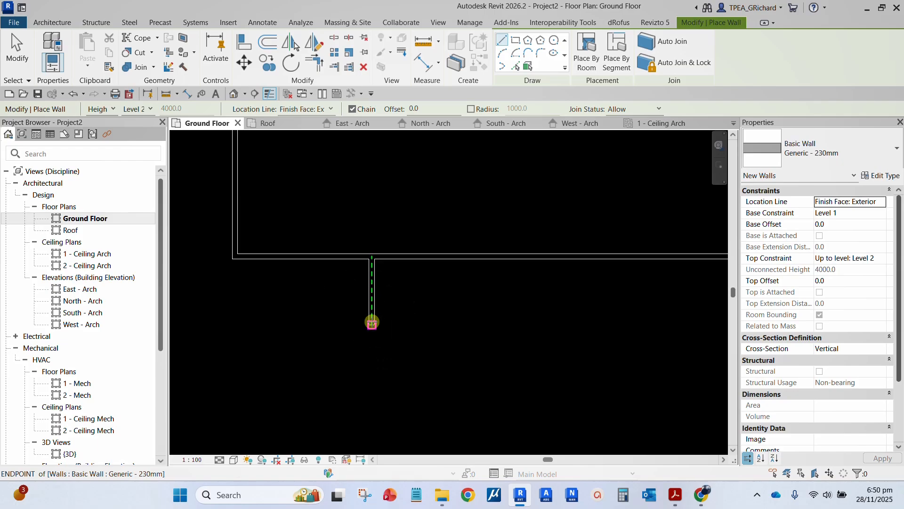
pyautogui.click(372, 322)
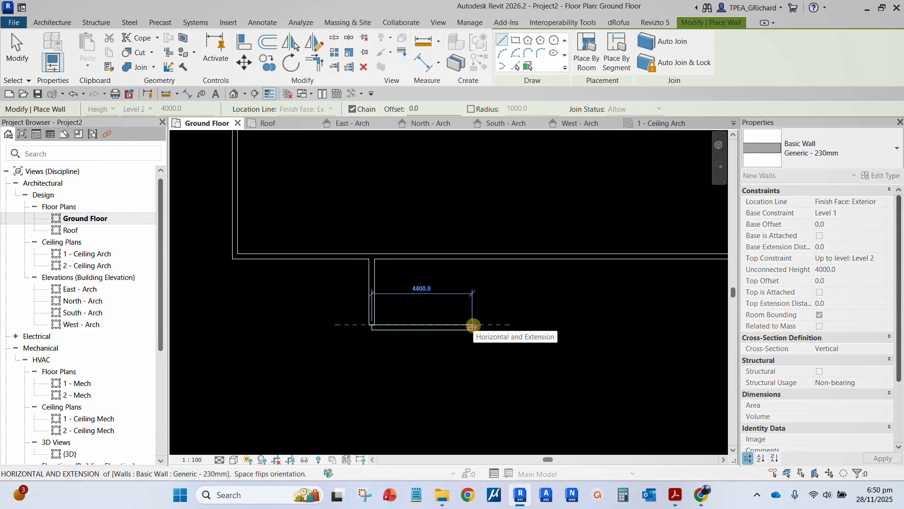
pyautogui.write('6')
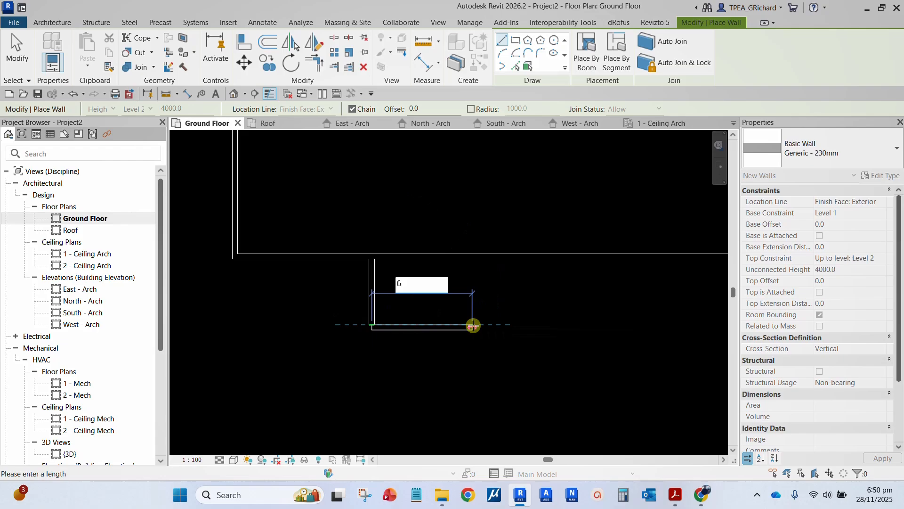
pyautogui.write('000')
pyautogui.press('Return')
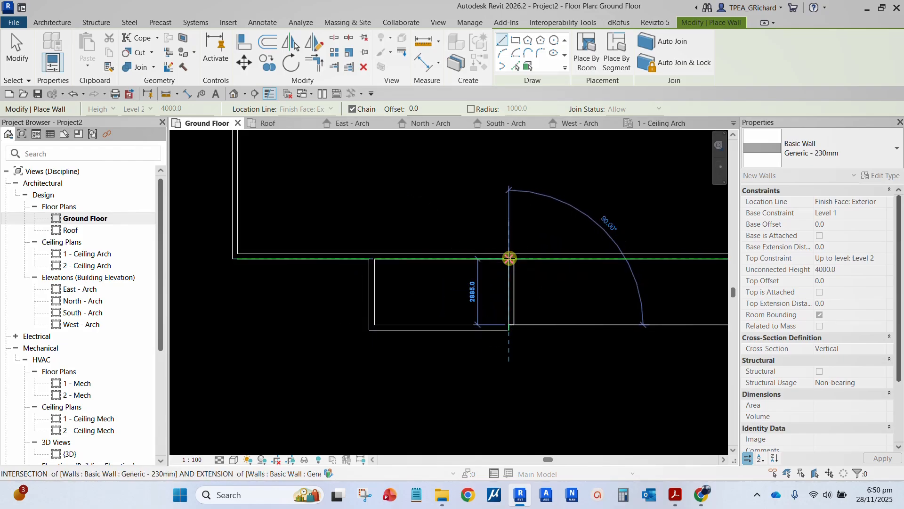
pyautogui.click(509, 258)
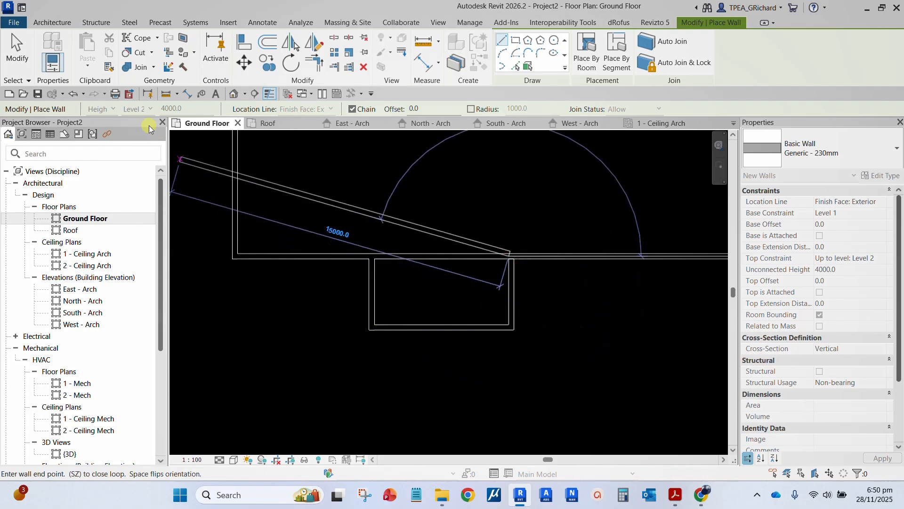
pyautogui.click(16, 47)
pyautogui.scroll(-5, 310, 274)
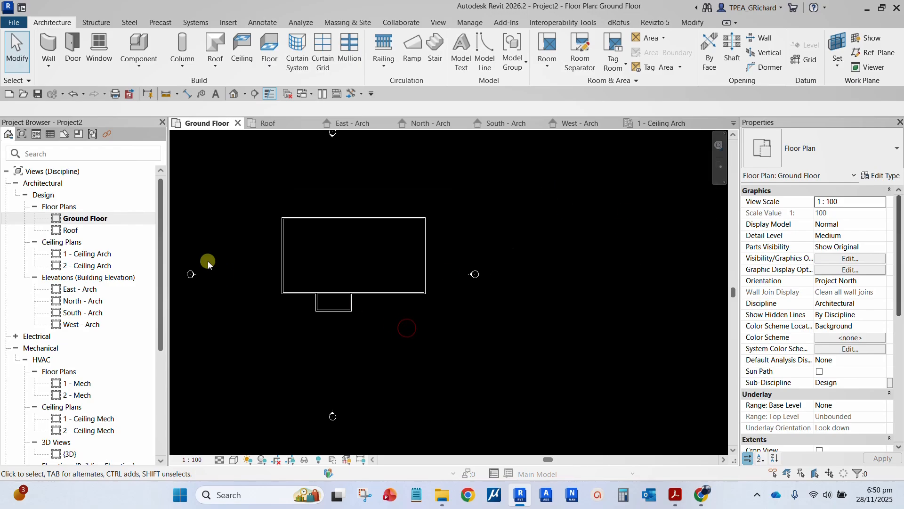
# Duplicate the Generic - 230mm basic wall type and name the copy Generic - 90mm
pyautogui.click(43, 45)
pyautogui.click(850, 150)
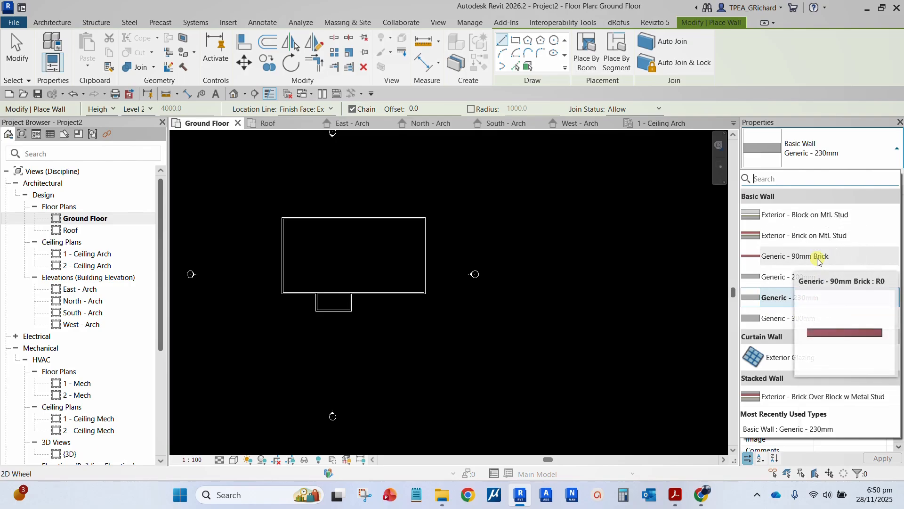
pyautogui.click(795, 281)
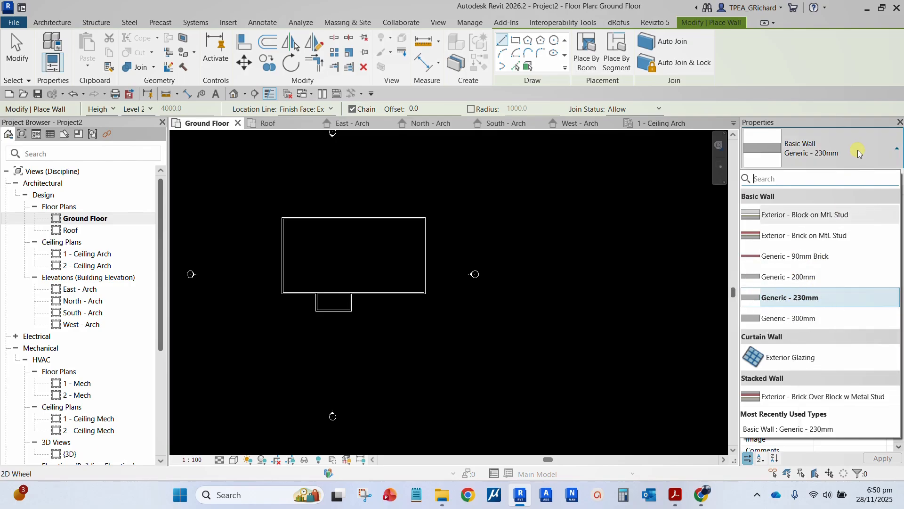
pyautogui.click(843, 154)
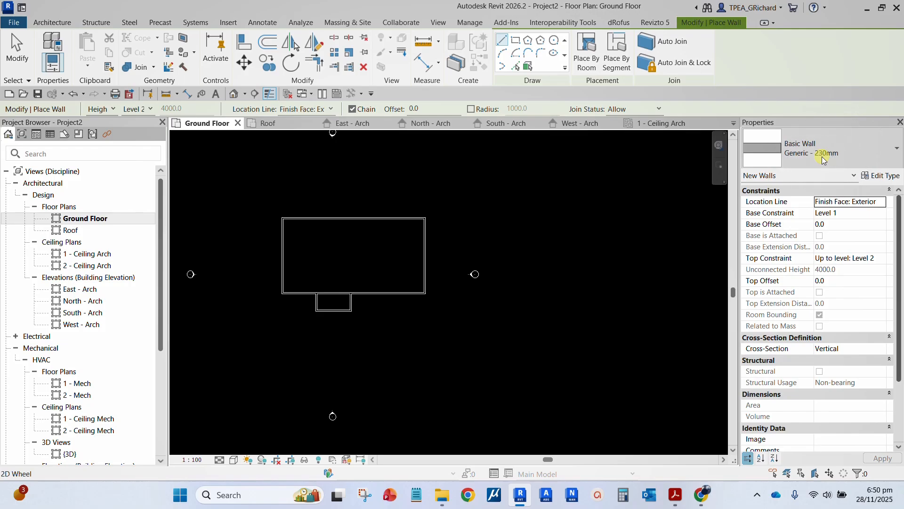
pyautogui.click(883, 178)
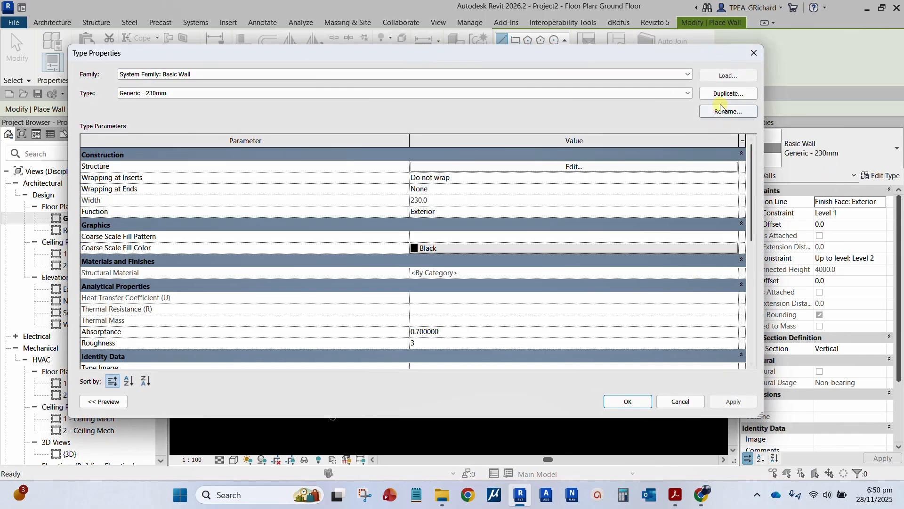
pyautogui.click(724, 97)
pyautogui.click(722, 96)
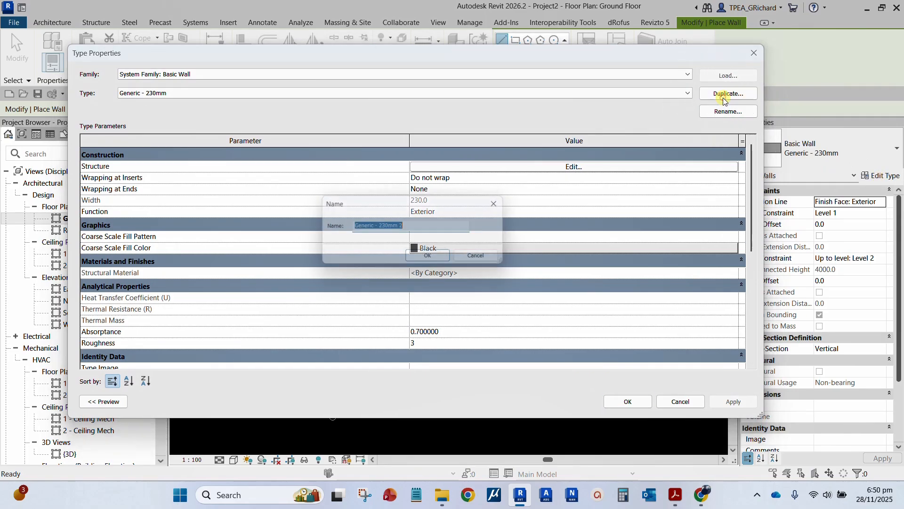
pyautogui.click(410, 226)
pyautogui.press('BackSpace')
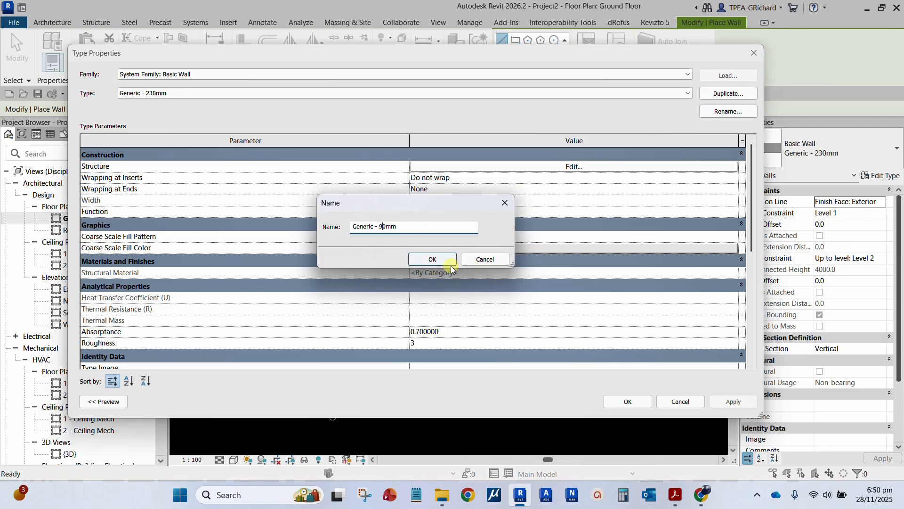
pyautogui.click(435, 260)
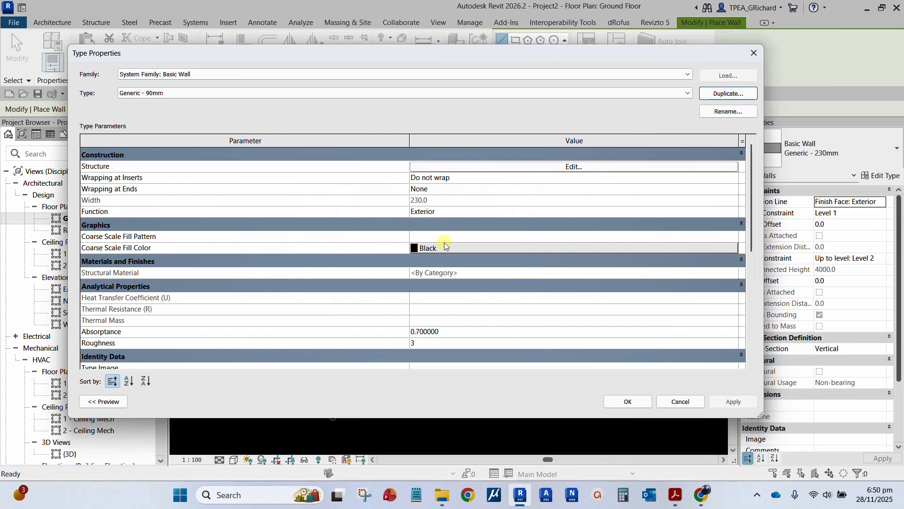
# Set the structure layer thickness of the Generic - 90mm wall type to 90 mm and accept the type
pyautogui.click(487, 167)
pyautogui.click(465, 165)
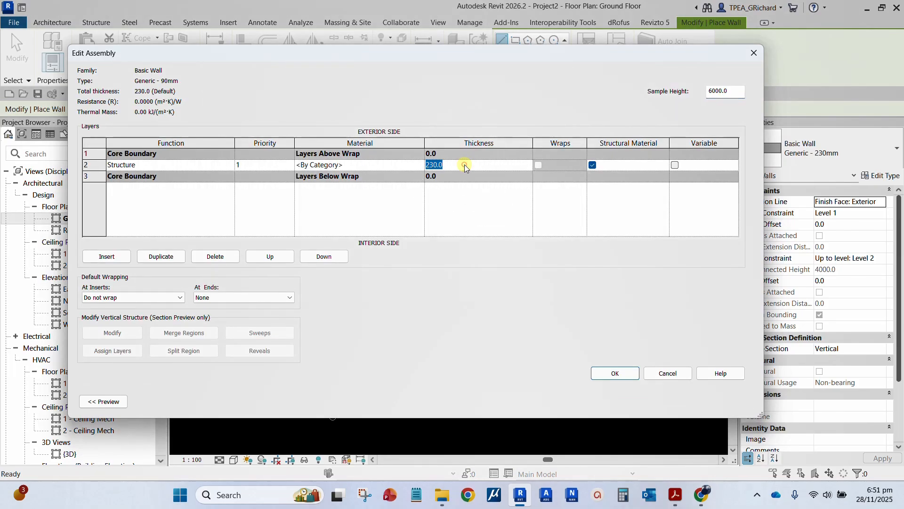
pyautogui.write('90')
pyautogui.click(618, 373)
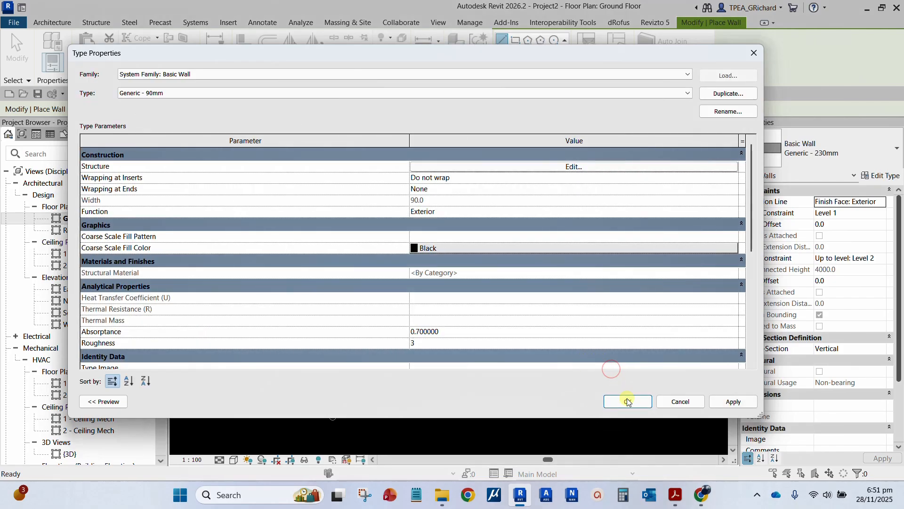
pyautogui.click(628, 401)
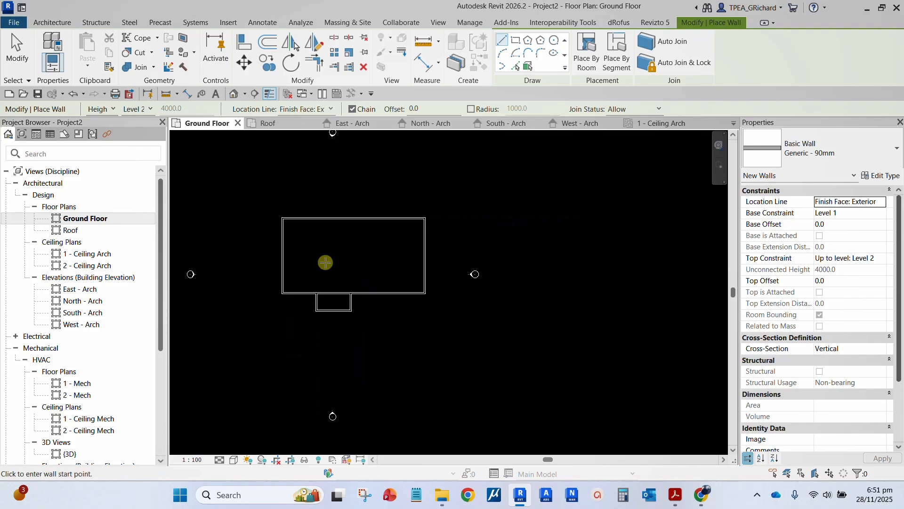
# Draw a 5200 mm long 90 mm interior wall downward from the upper exterior wall, 3000 mm from the inner left corner
pyautogui.scroll(4, 291, 225)
pyautogui.moveTo(288, 253); pyautogui.dragTo(318, 220, button='middle')
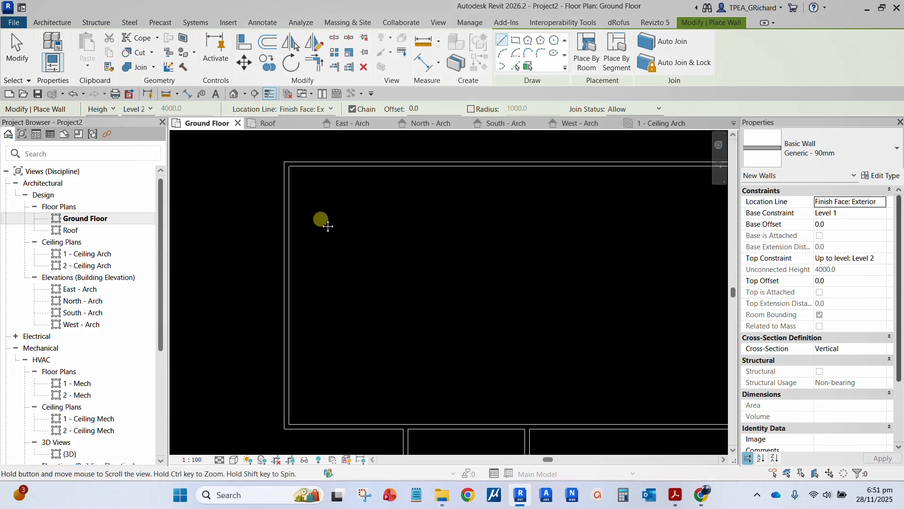
pyautogui.moveTo(347, 168); pyautogui.dragTo(428, 274, button='middle')
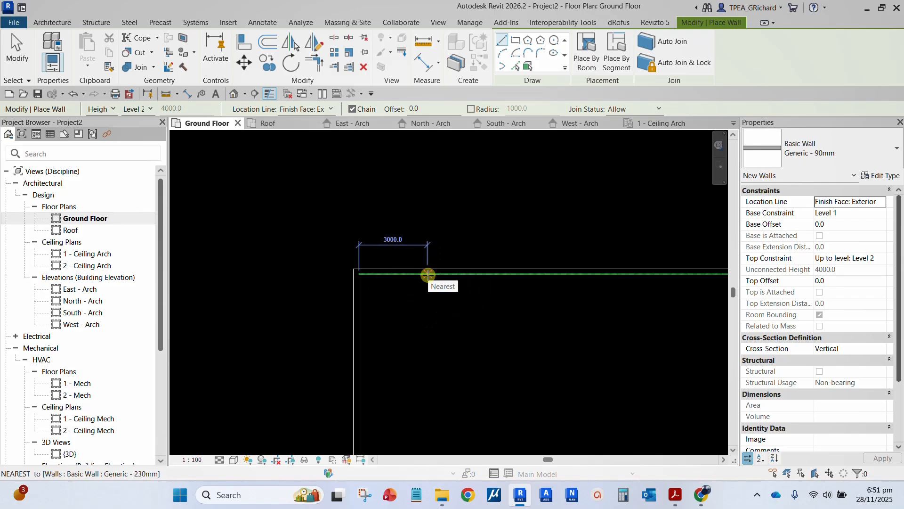
pyautogui.click(429, 275)
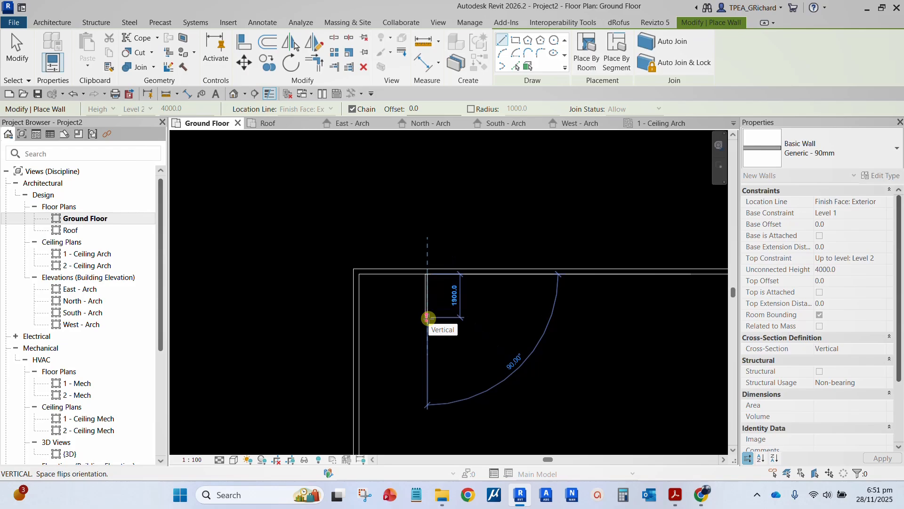
pyautogui.write('5200')
pyautogui.press('Return')
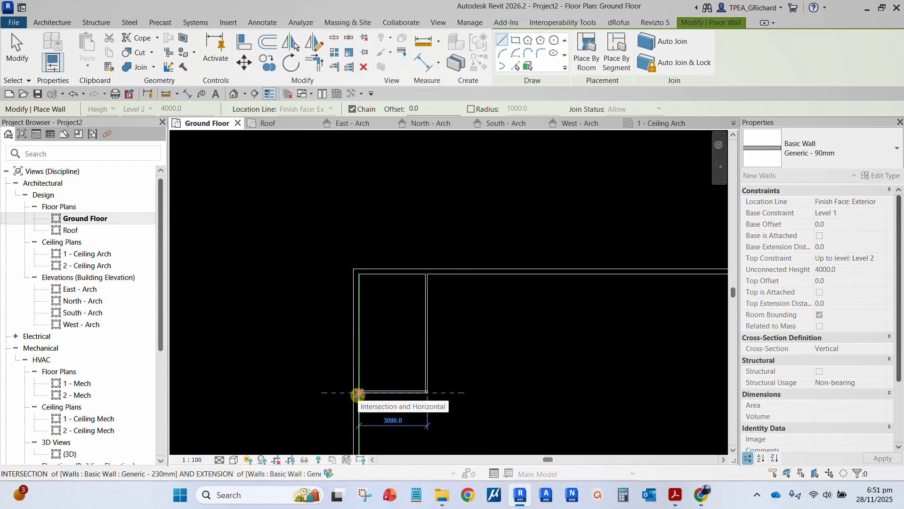
# Close the upper-left corner room with a 3000 mm horizontal wall leftward from the interior wall's lower end to the exterior wall
pyautogui.click(358, 395)
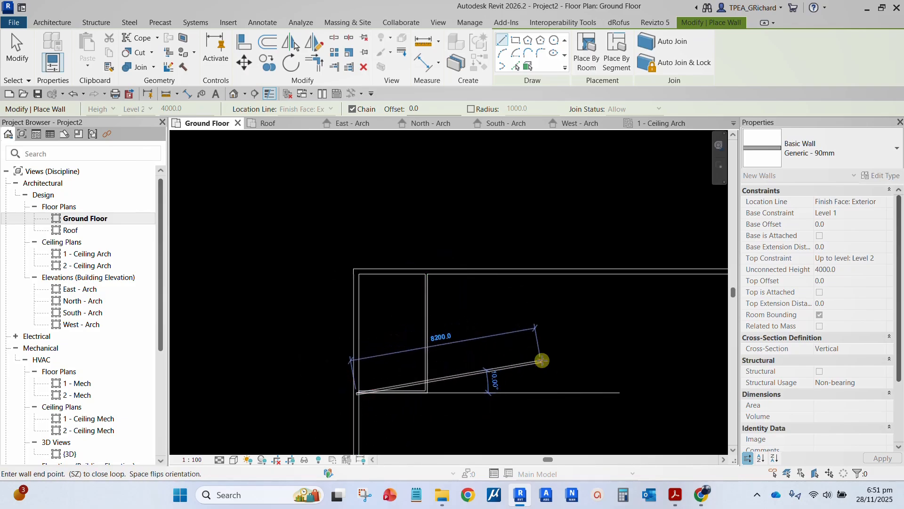
pyautogui.moveTo(541, 359); pyautogui.dragTo(569, 211, button='middle')
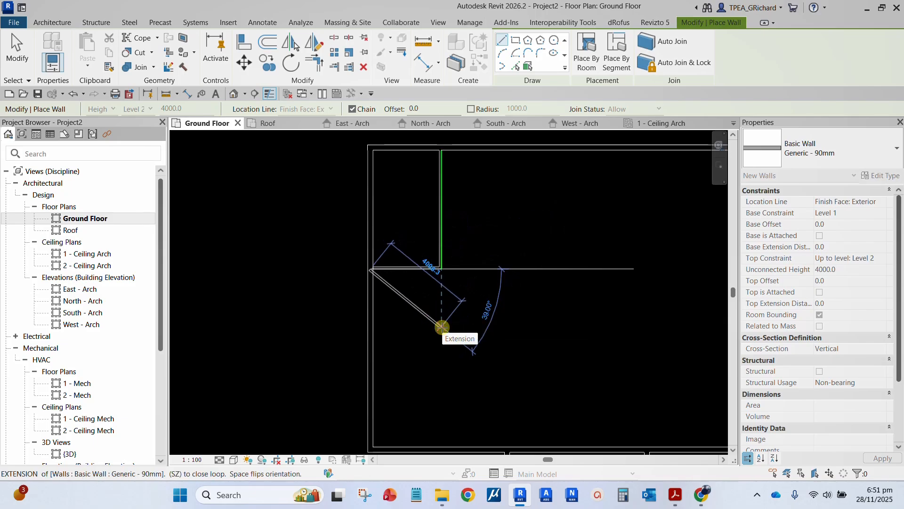
pyautogui.press('Escape')
# Draw a 3700 mm wall downward from the corner room's lower right corner and a 3000 mm return wall left to the exterior wall
pyautogui.scroll(-1, 436, 388)
pyautogui.moveTo(468, 373); pyautogui.dragTo(503, 226, button='middle')
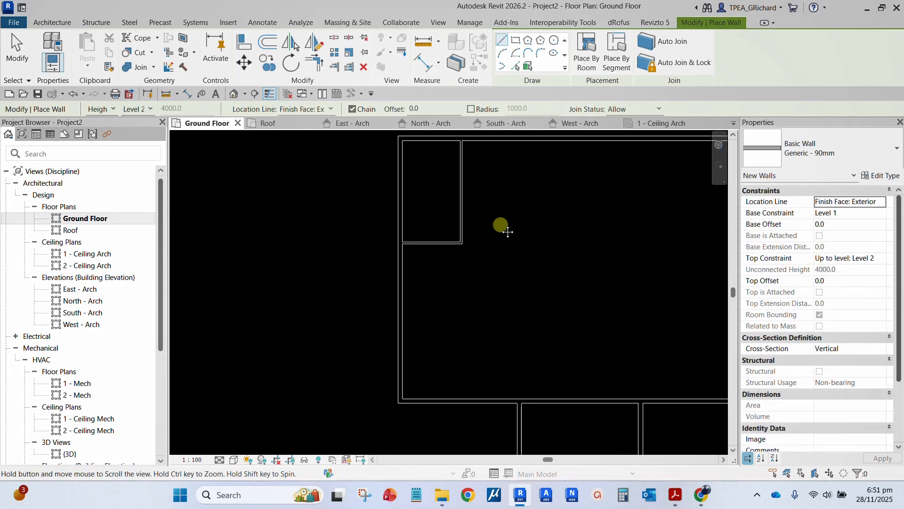
pyautogui.scroll(1, 465, 279)
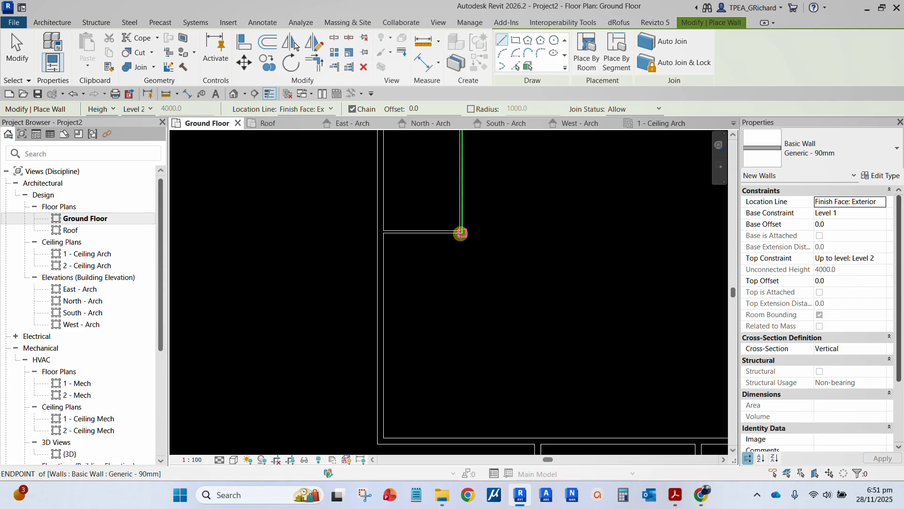
pyautogui.scroll(2, 460, 231)
pyautogui.click(460, 231)
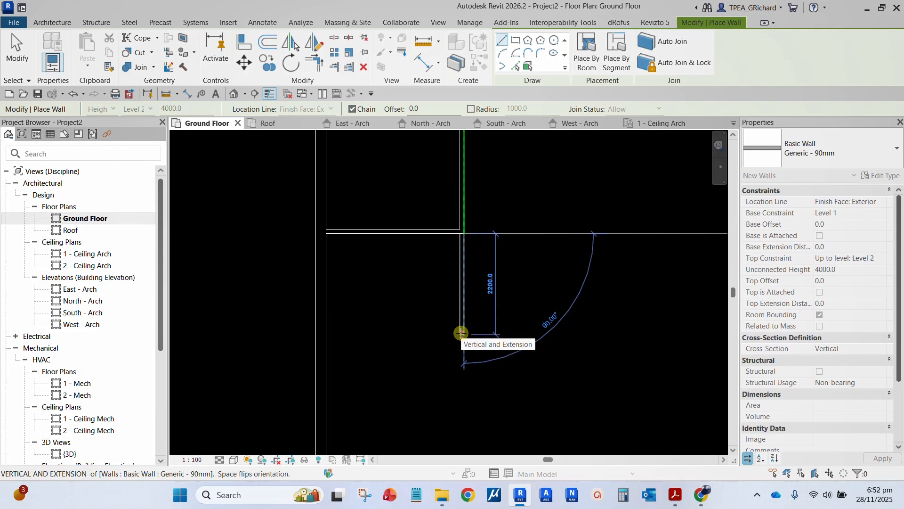
pyautogui.write('3700')
pyautogui.press('Return')
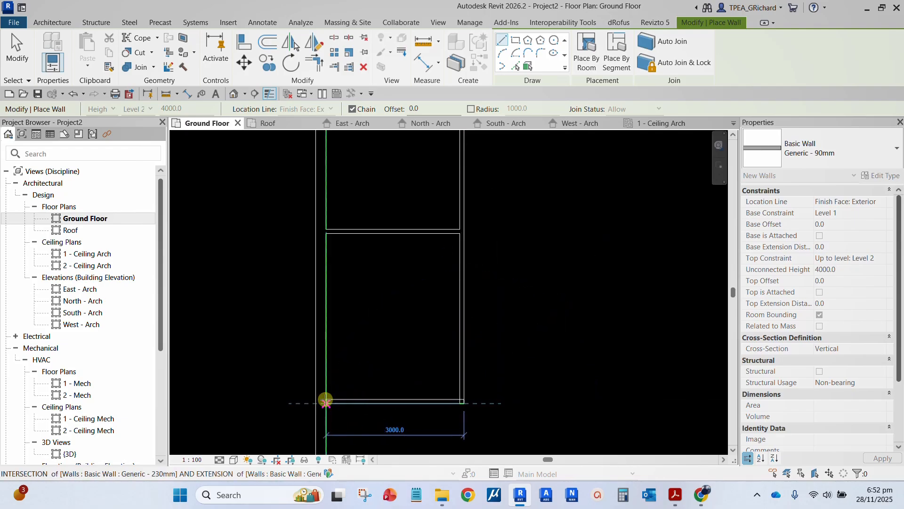
pyautogui.click(326, 400)
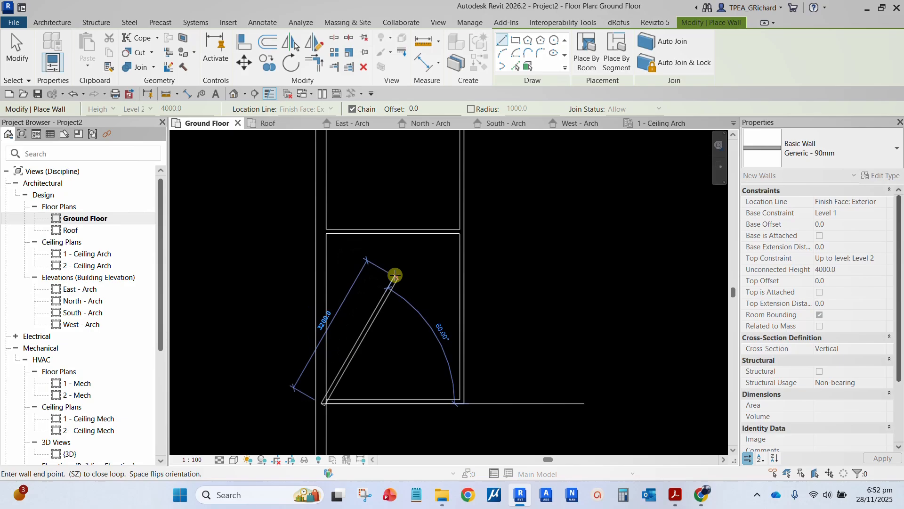
pyautogui.press('Escape')
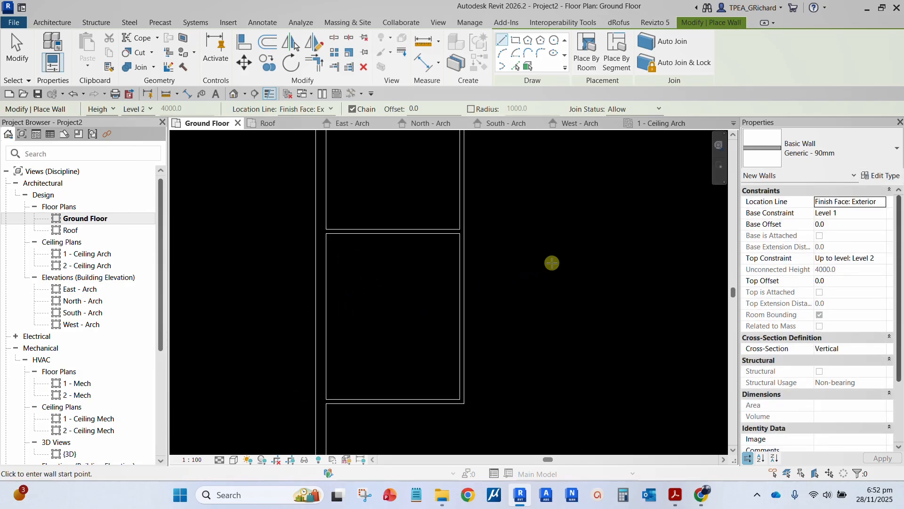
# Draw a 3400 mm wall down from the upper exterior wall, about 4600 mm right of the first interior wall, and a return wall to that wall
pyautogui.moveTo(607, 263); pyautogui.dragTo(293, 324, button='middle')
pyautogui.click(510, 172)
pyautogui.scroll(-4, 306, 299)
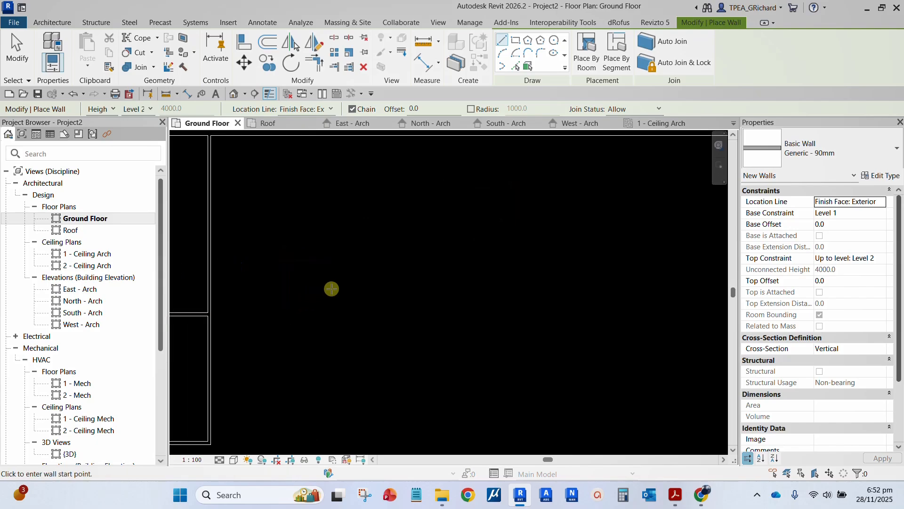
pyautogui.scroll(2, 298, 227)
pyautogui.scroll(1, 298, 227)
pyautogui.moveTo(314, 237); pyautogui.dragTo(486, 263, button='middle')
pyautogui.scroll(2, 464, 225)
pyautogui.scroll(1, 442, 237)
pyautogui.scroll(-2, 463, 230)
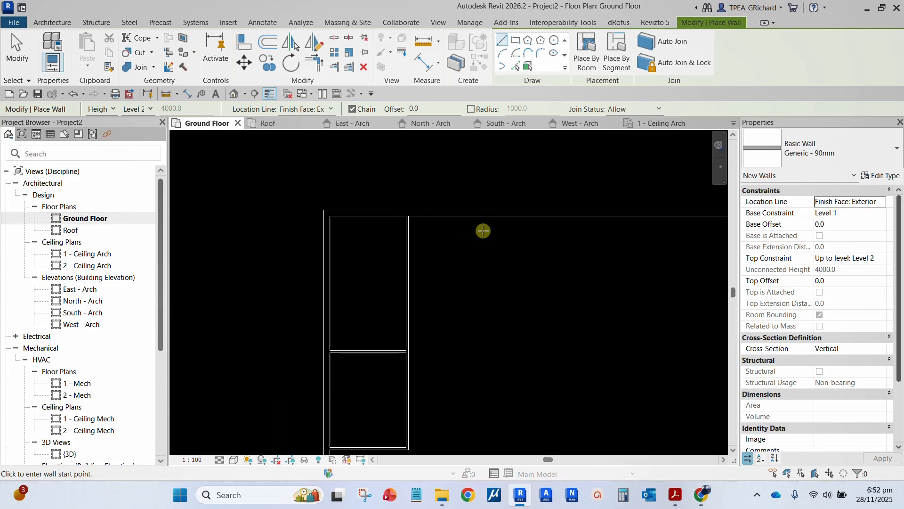
pyautogui.moveTo(483, 231); pyautogui.dragTo(403, 258, button='middle')
pyautogui.scroll(-1, 325, 243)
pyautogui.scroll(2, 384, 247)
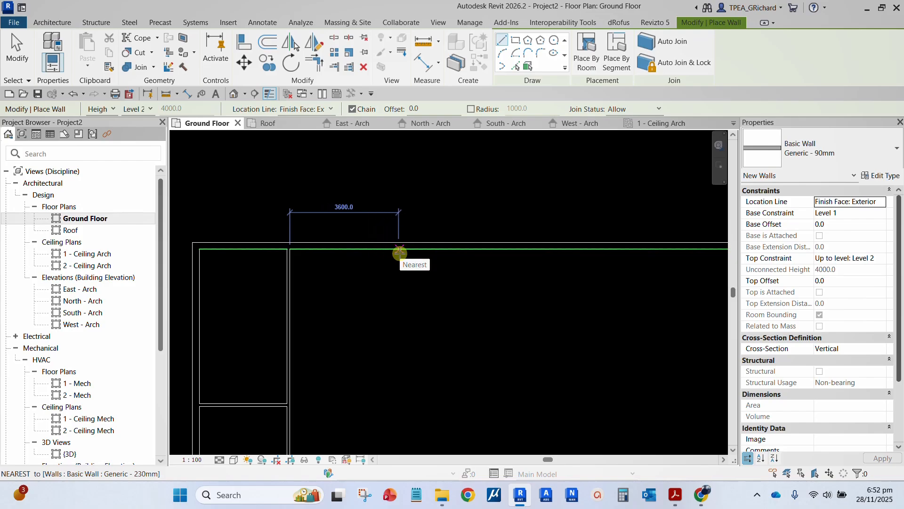
pyautogui.write('1000')
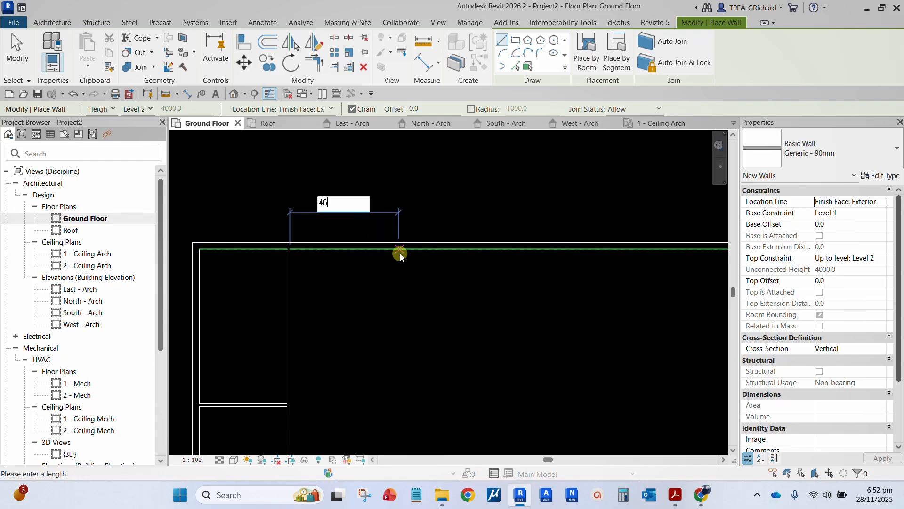
pyautogui.press('Return')
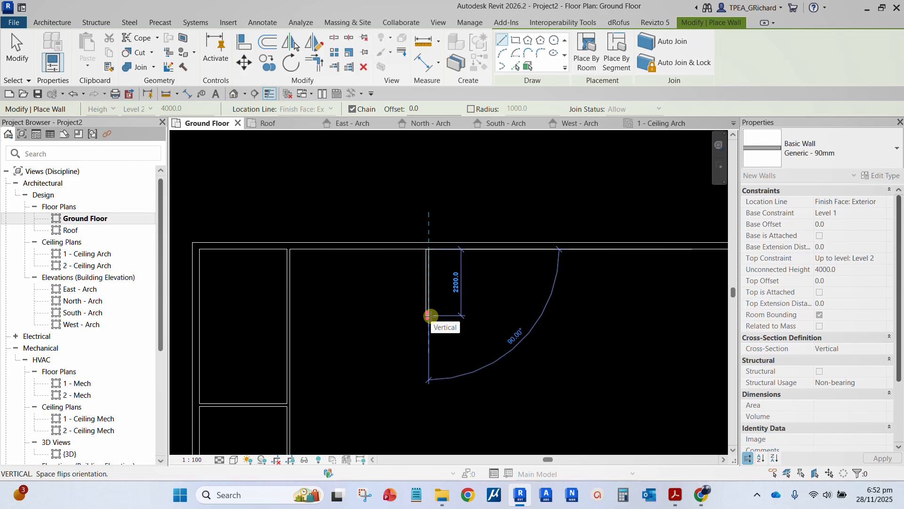
pyautogui.write('3400')
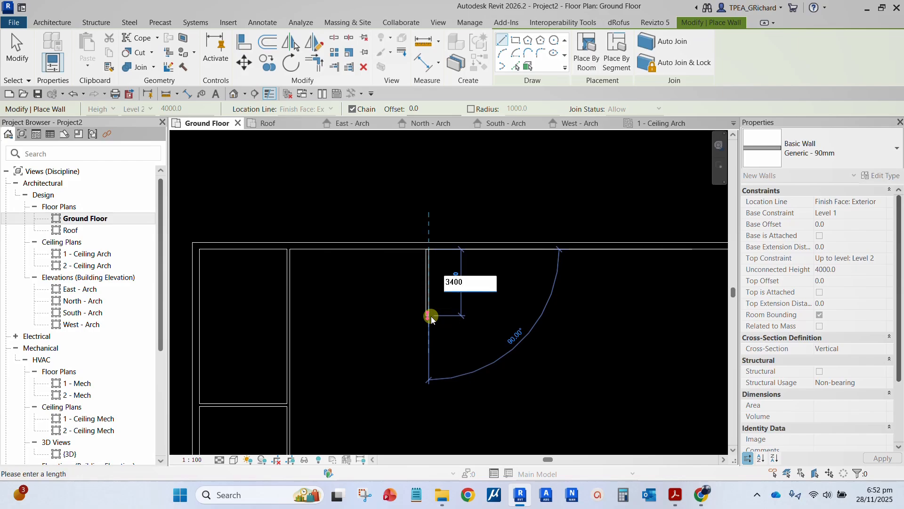
pyautogui.press('Return')
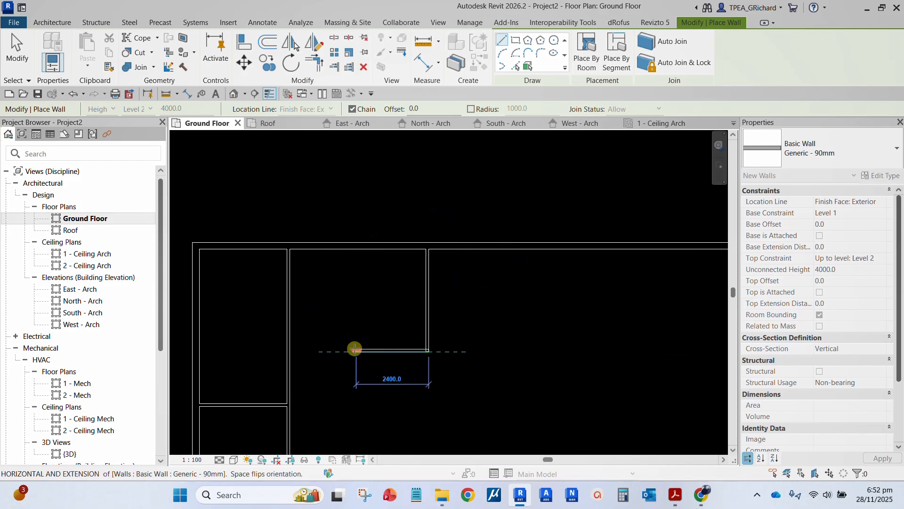
pyautogui.click(287, 352)
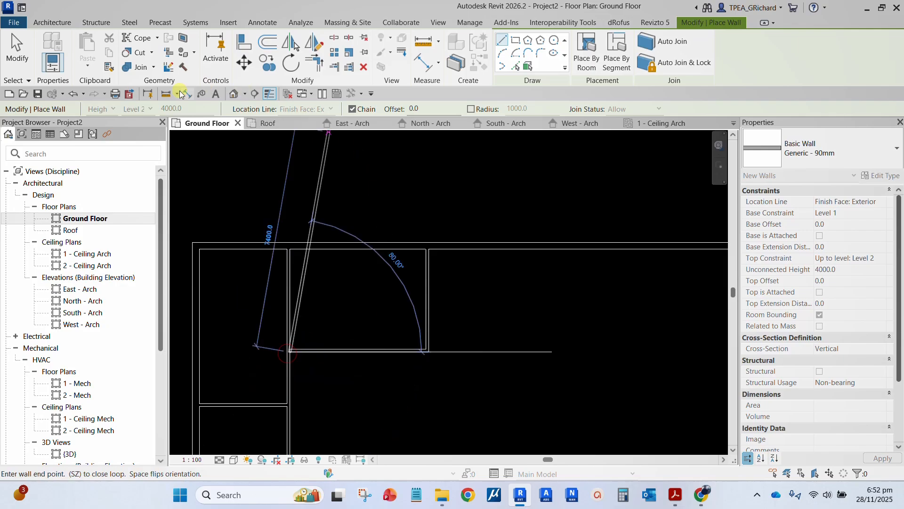
pyautogui.click(17, 47)
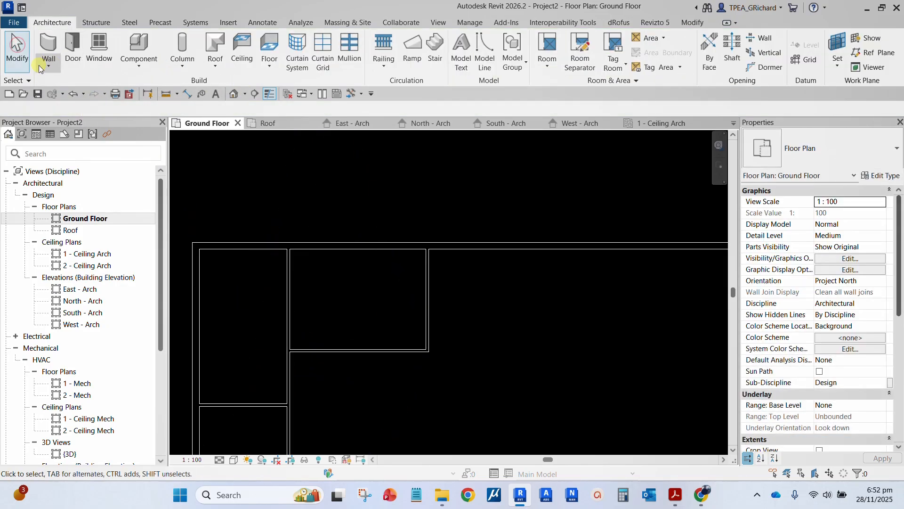
# Start a 90 mm wall rightward from the new room's lower right corner and flip its thickness to the upper side of the line
pyautogui.scroll(-3, 428, 329)
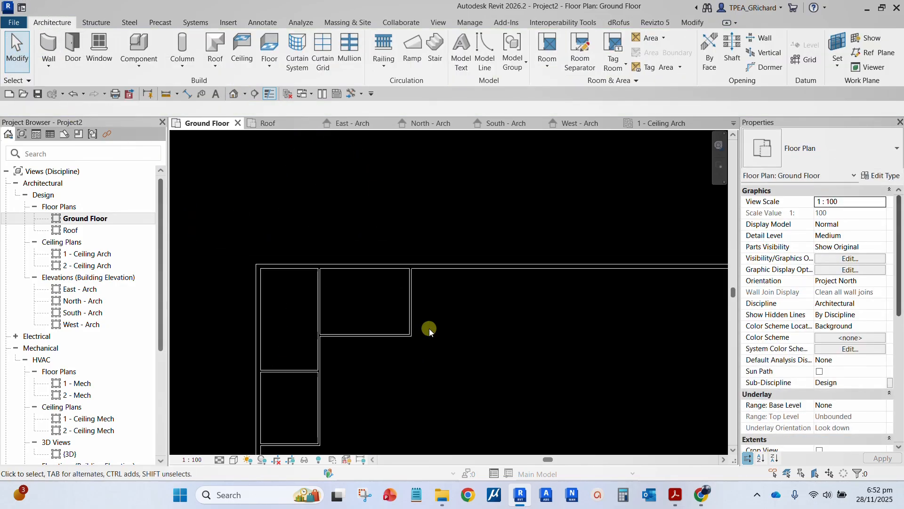
pyautogui.scroll(-2, 410, 282)
pyautogui.moveTo(417, 287); pyautogui.dragTo(382, 263, button='middle')
pyautogui.scroll(3, 330, 236)
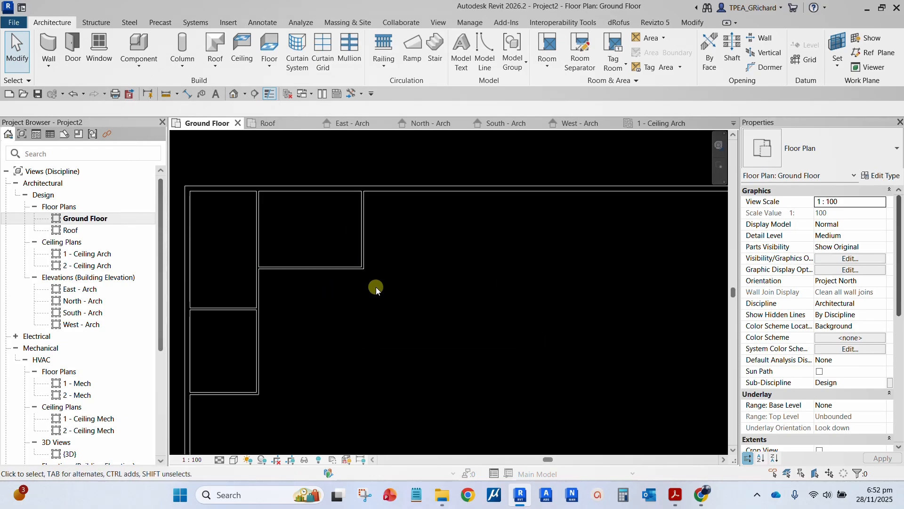
pyautogui.click(48, 45)
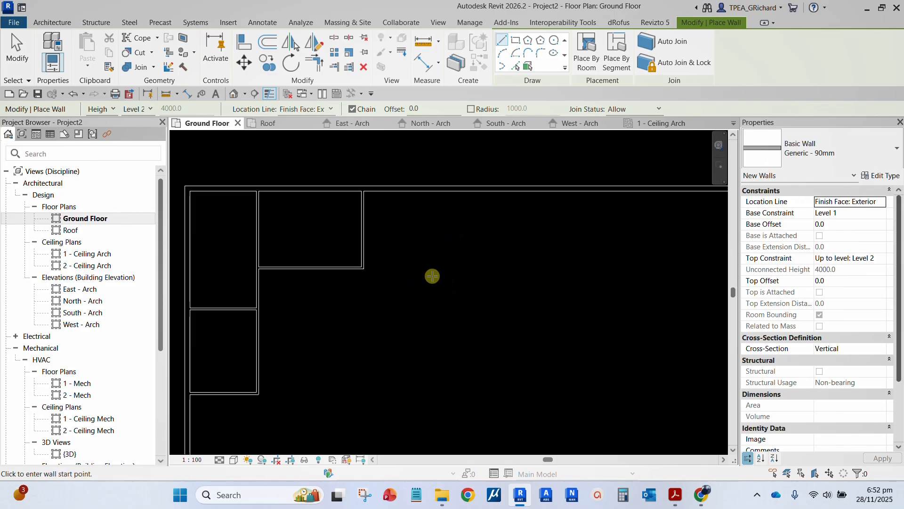
pyautogui.scroll(1, 380, 265)
pyautogui.click(364, 268)
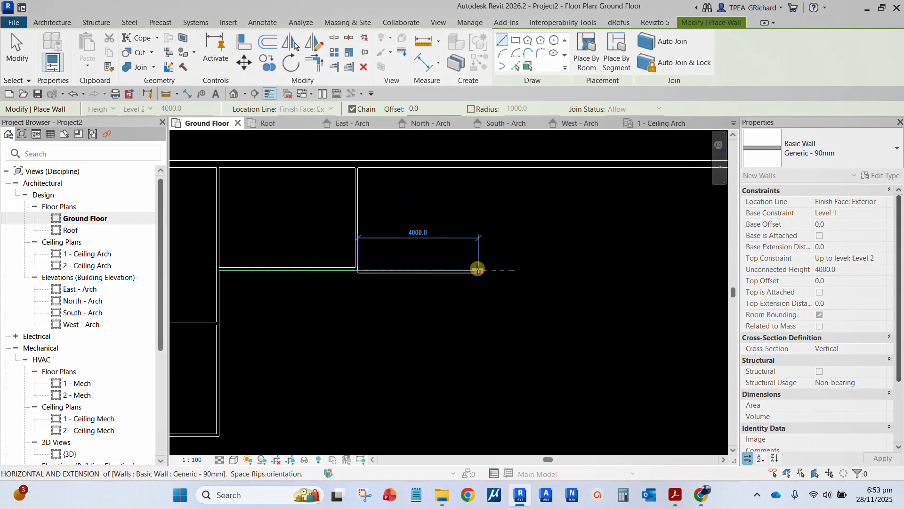
pyautogui.scroll(2, 403, 264)
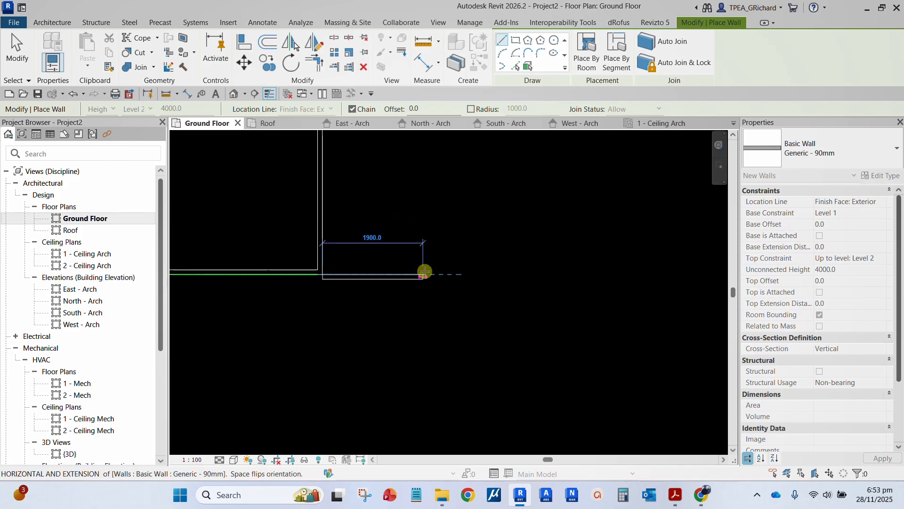
pyautogui.scroll(3, 299, 269)
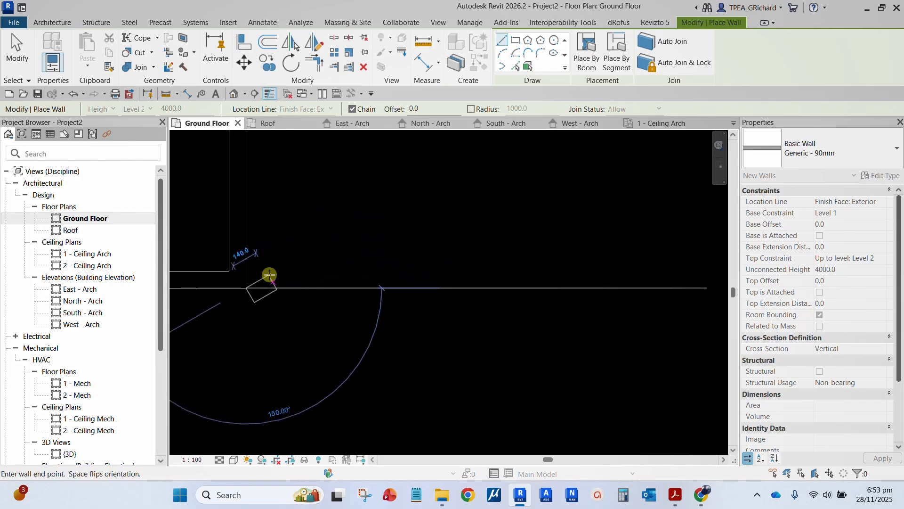
pyautogui.moveTo(273, 277); pyautogui.dragTo(406, 250, button='middle')
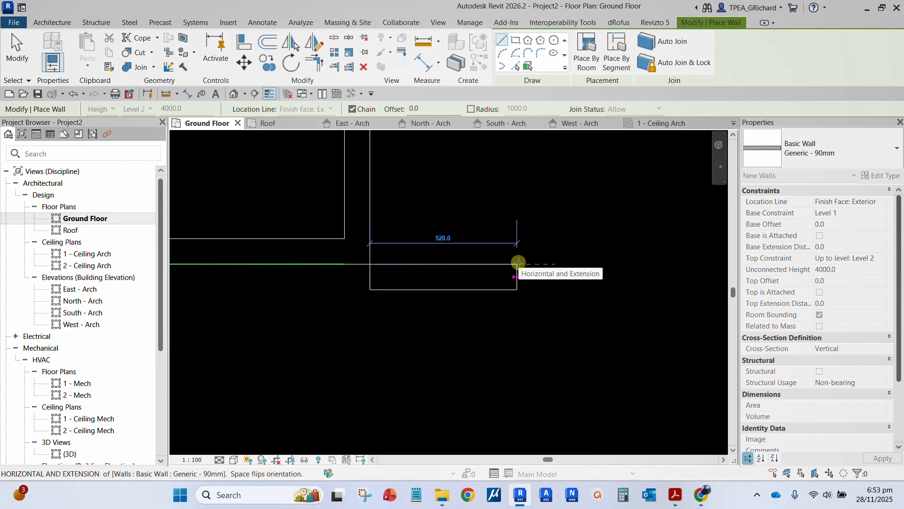
pyautogui.press('space')
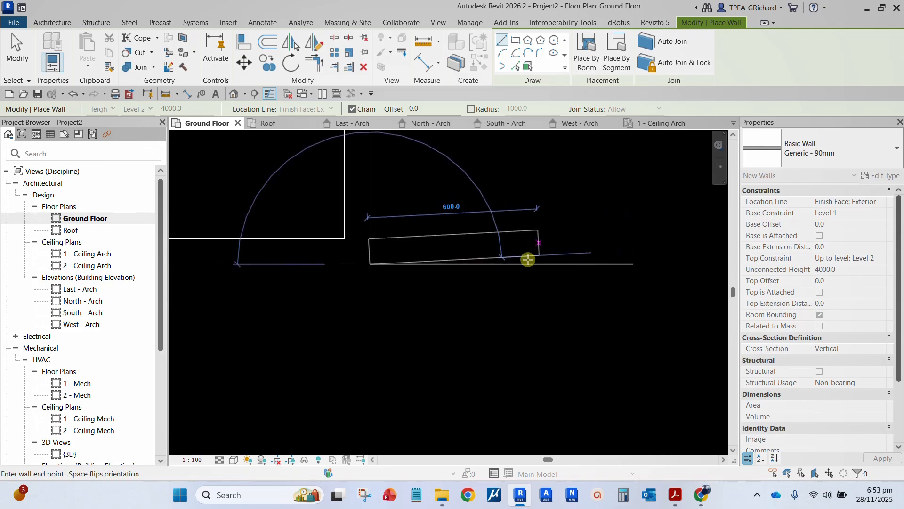
pyautogui.press('space')
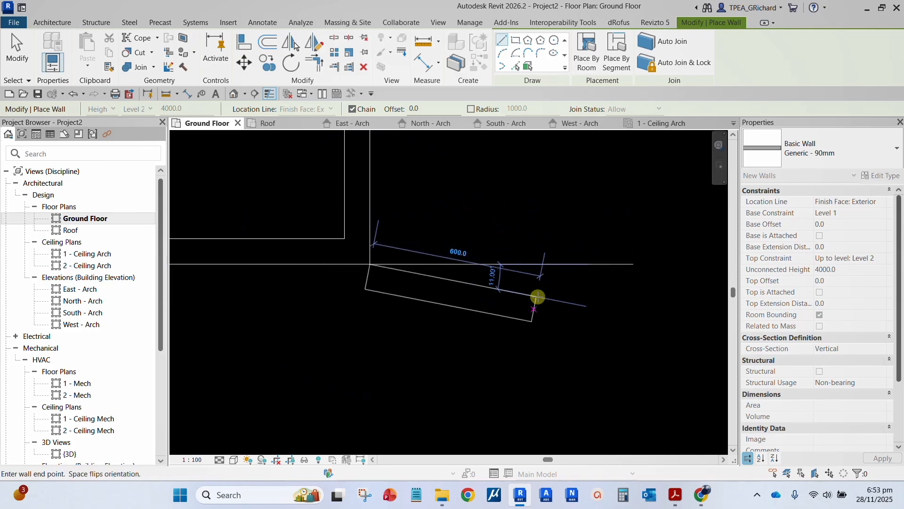
pyautogui.press('space')
pyautogui.press('space')
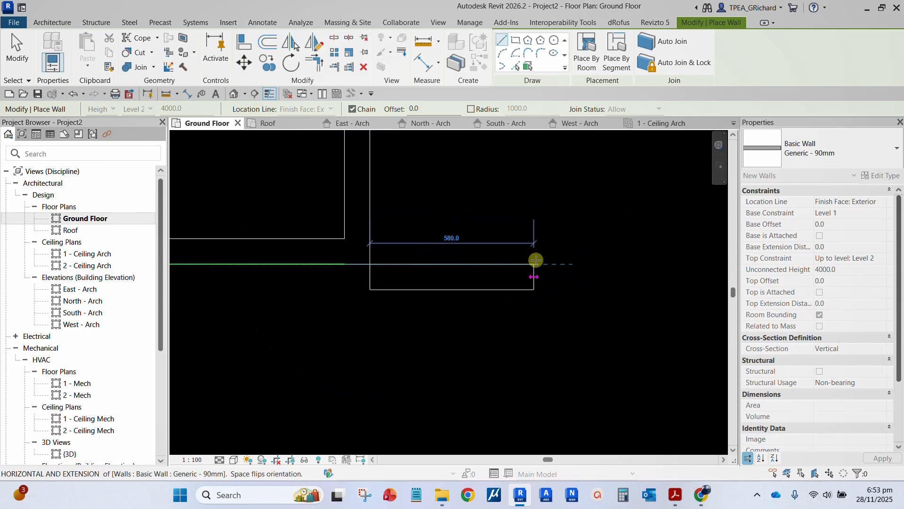
pyautogui.press('space')
# Finish the horizontal wall at 2800 mm long and draw a 3400 mm wall from its end up to the upper exterior wall
pyautogui.scroll(-1, 523, 270)
pyautogui.scroll(-10, 522, 269)
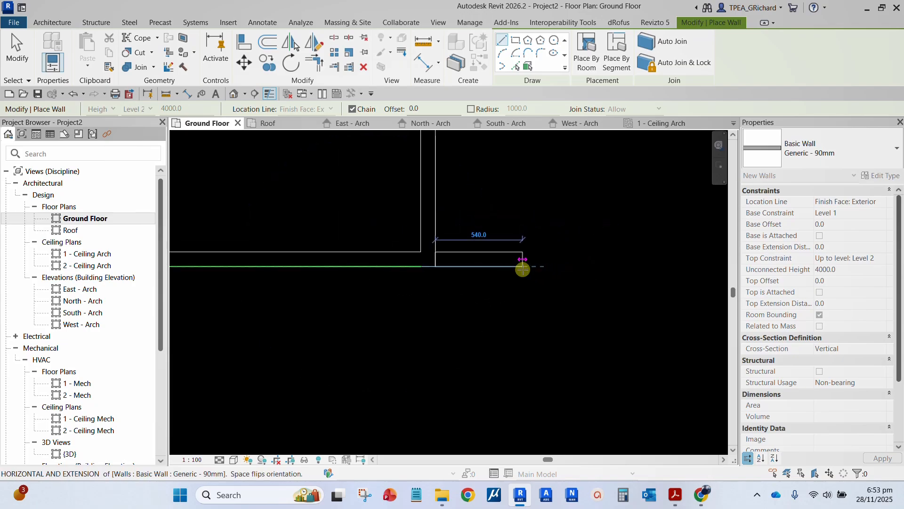
pyautogui.moveTo(555, 274); pyautogui.dragTo(436, 312, button='middle')
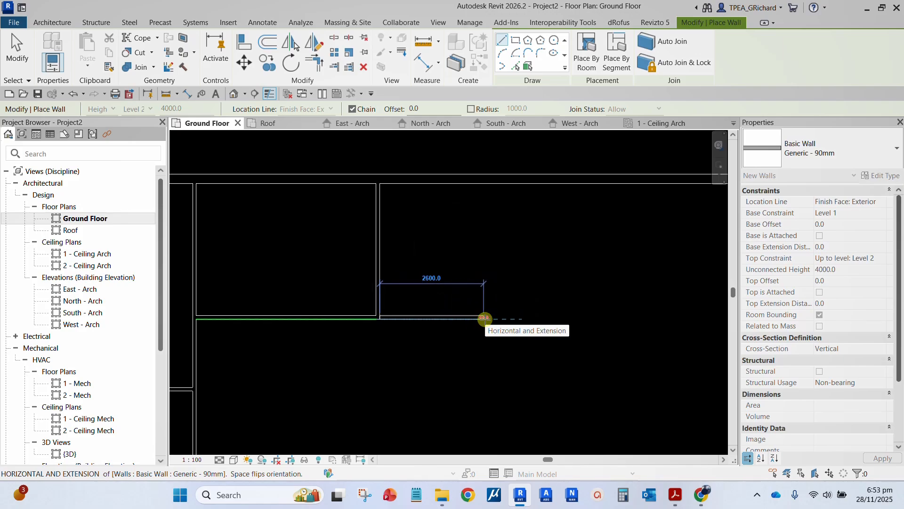
pyautogui.write('2800')
pyautogui.press('Return')
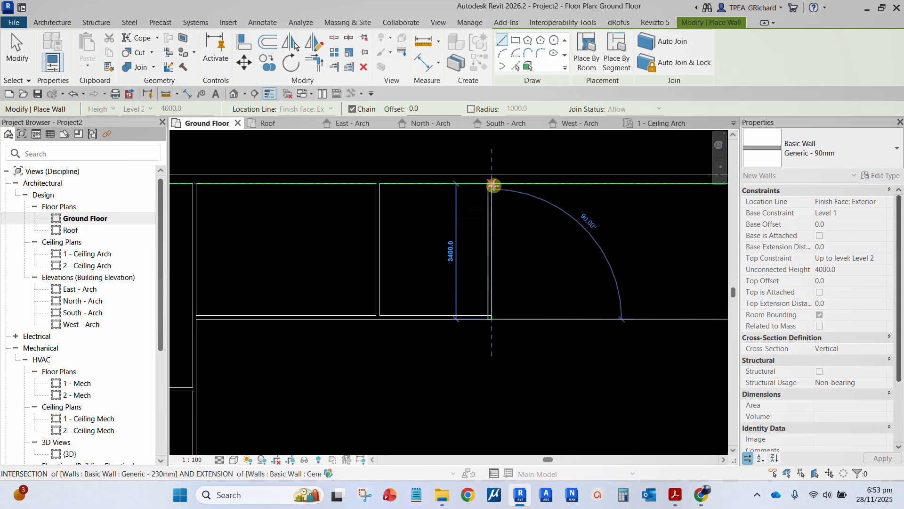
pyautogui.click(493, 185)
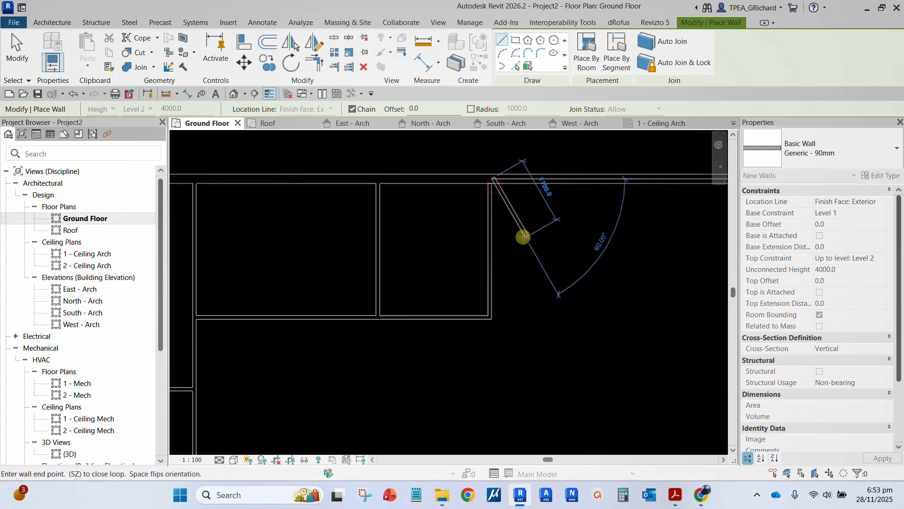
pyautogui.press('Escape')
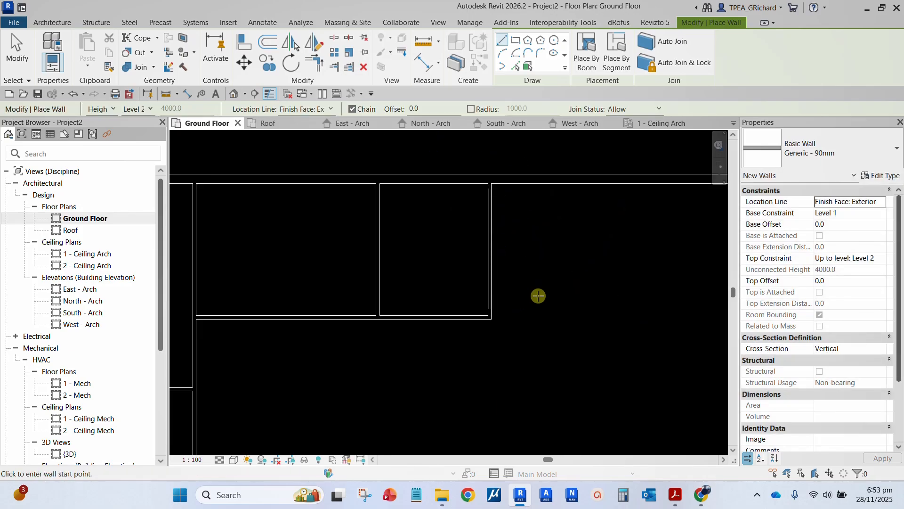
pyautogui.moveTo(539, 297); pyautogui.dragTo(442, 306, button='middle')
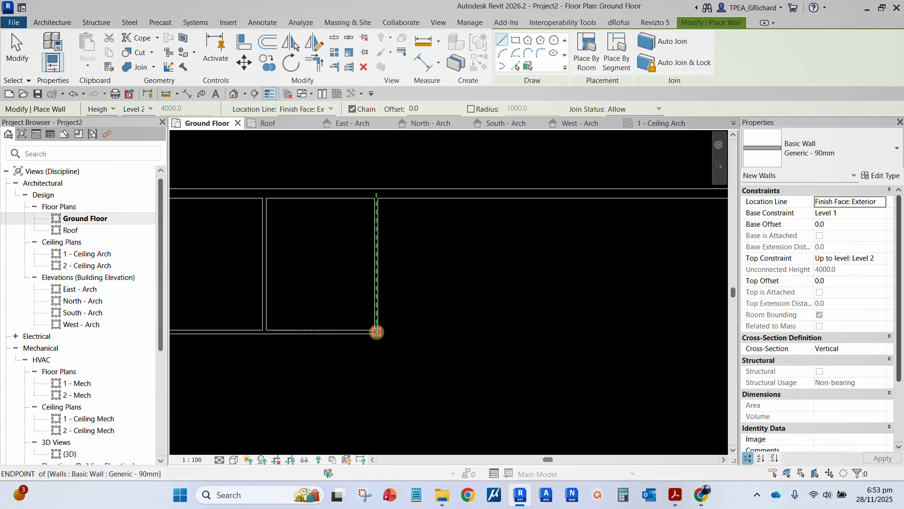
pyautogui.click(376, 331)
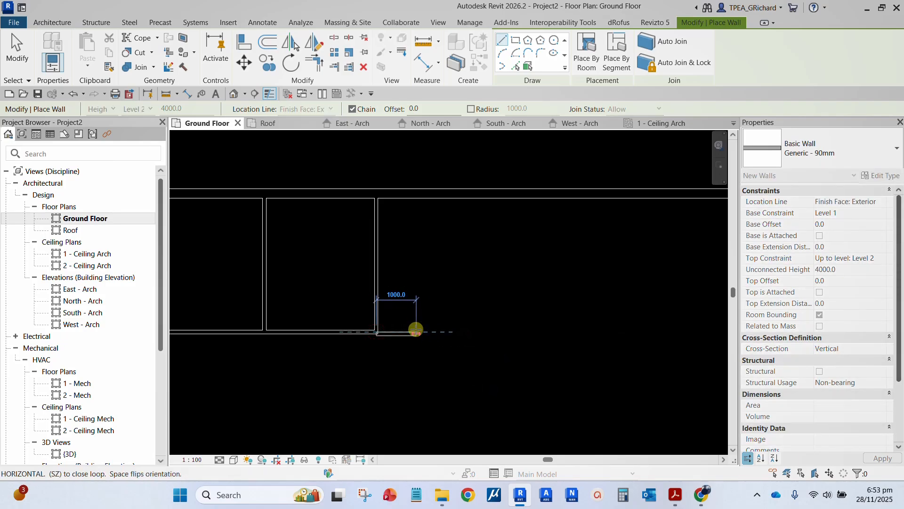
pyautogui.scroll(3, 413, 328)
pyautogui.press('Escape')
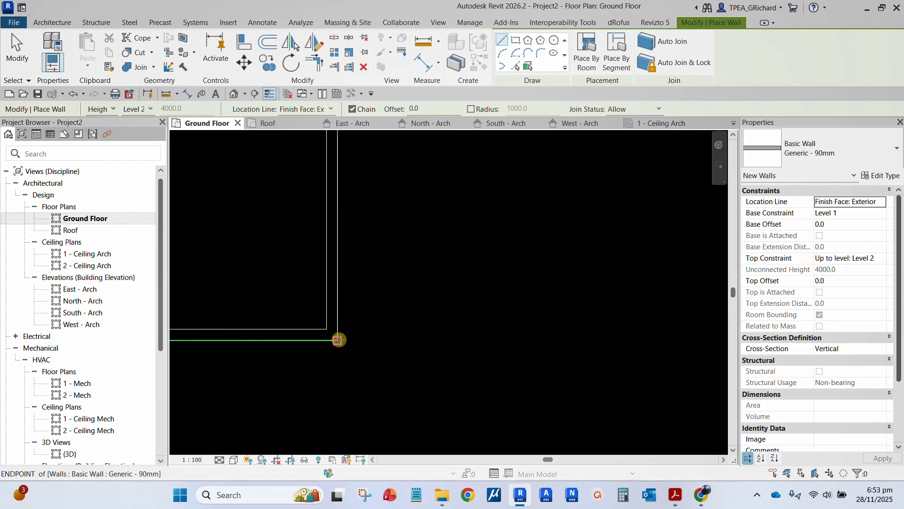
# Start another 90 mm wall rightward from the outer lower right corner of the last room, in line with its lower wall
pyautogui.click(339, 339)
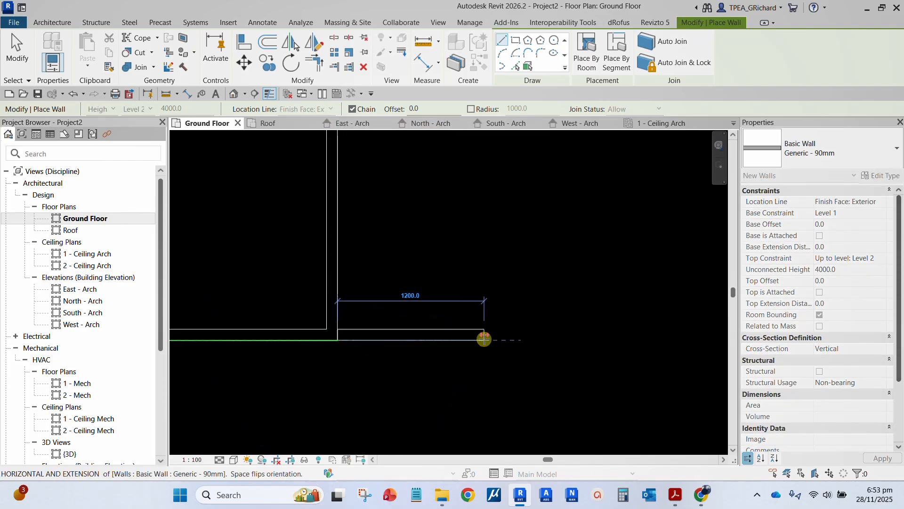
pyautogui.scroll(-3, 484, 338)
pyautogui.scroll(-2, 484, 338)
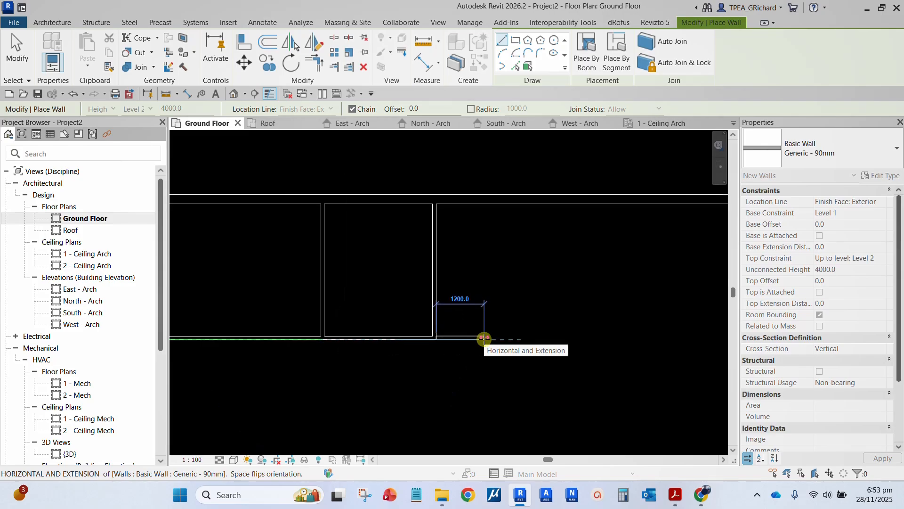
# Draw 90 mm walls enclosing the next room: 3400 mm east along the corridor line and up to the north exterior wall
pyautogui.write('3400')
pyautogui.press('Return')
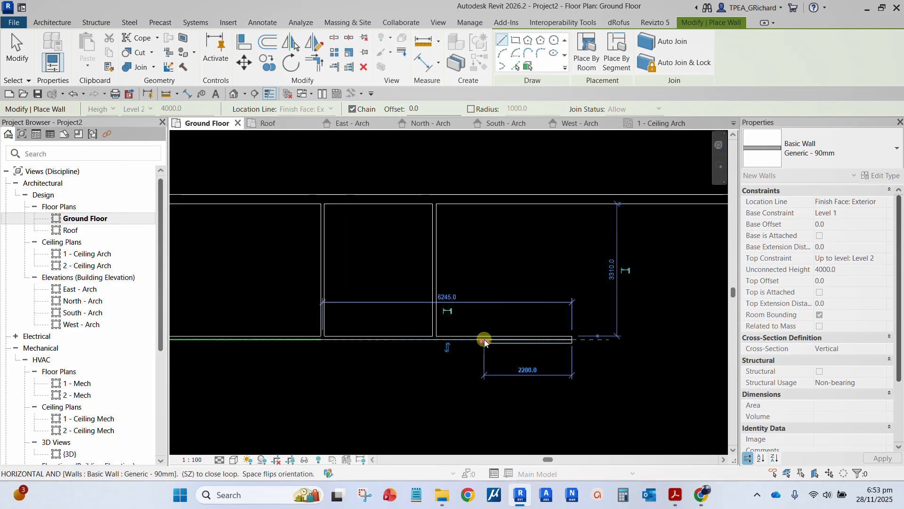
pyautogui.moveTo(571, 348); pyautogui.dragTo(530, 358, button='middle')
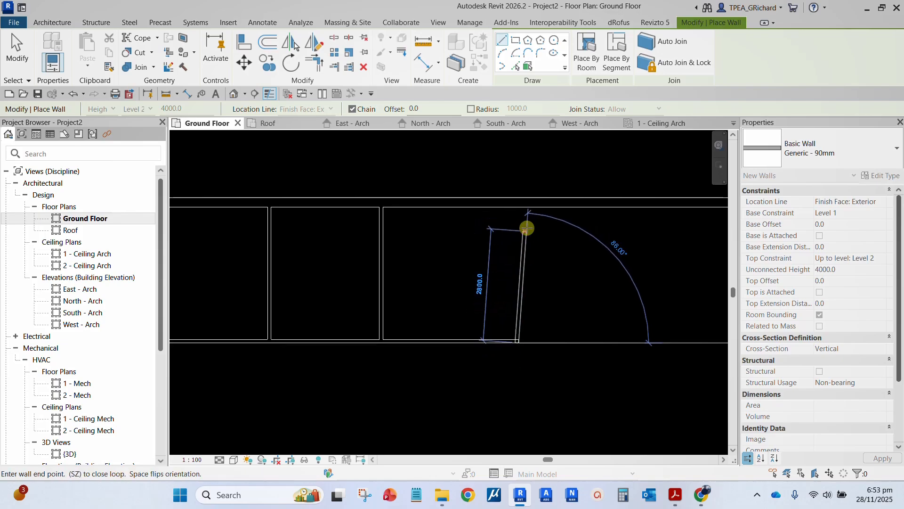
pyautogui.click(521, 205)
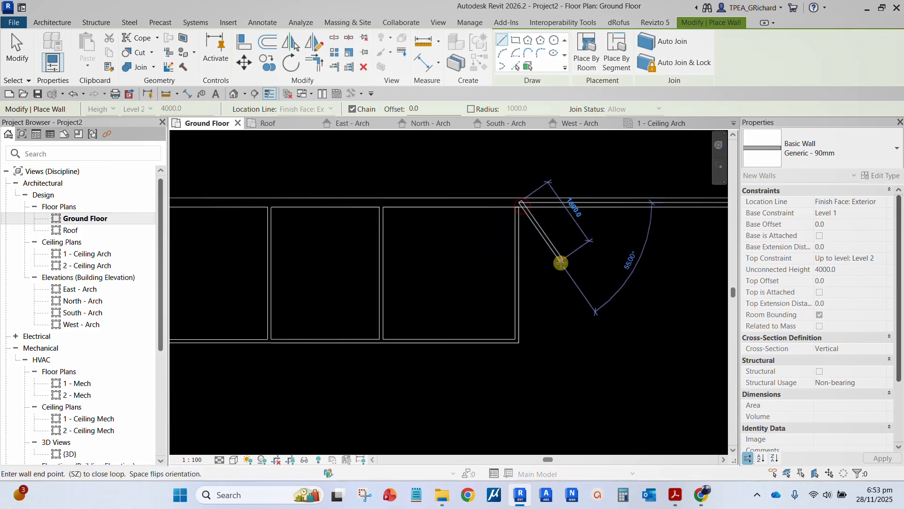
pyautogui.press('Escape')
# Enclose another room from the last lower corner with a 3100 mm wall running east and a wall up to the north exterior wall
pyautogui.scroll(-1, 563, 289)
pyautogui.moveTo(563, 289); pyautogui.dragTo(453, 265, button='middle')
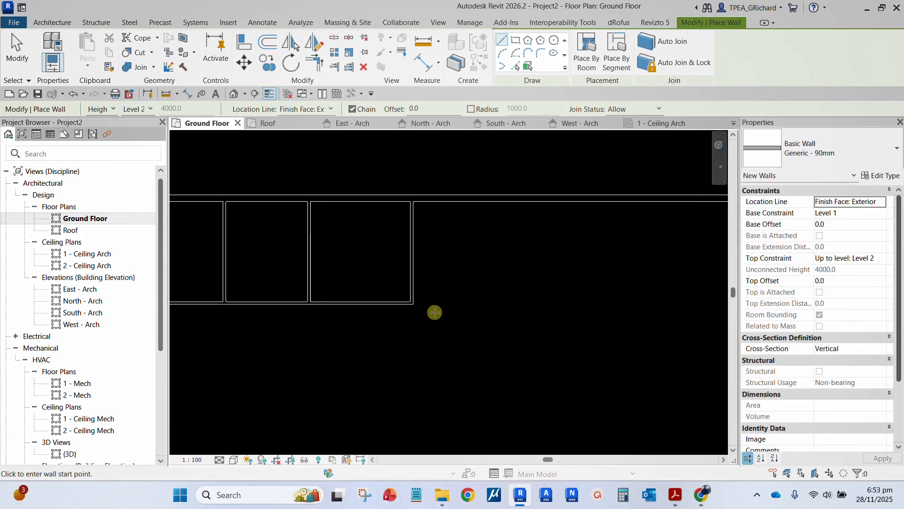
pyautogui.click(412, 304)
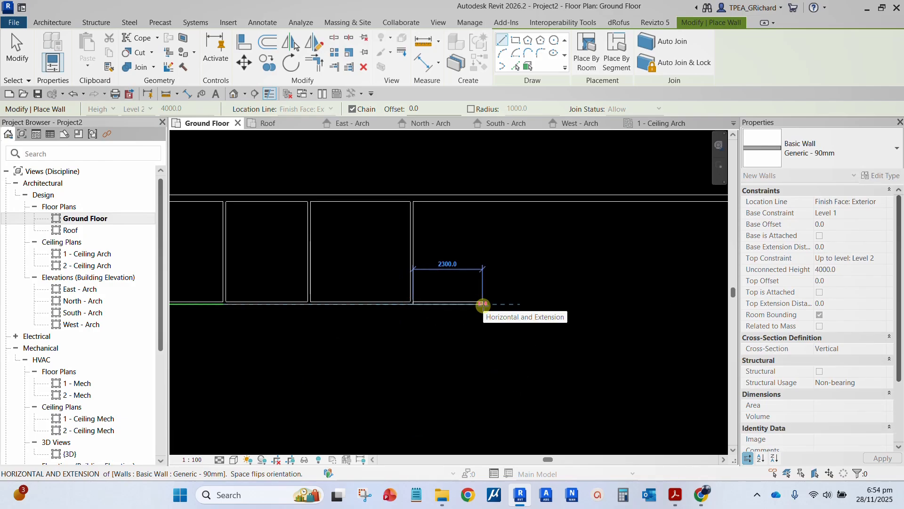
pyautogui.write('3100')
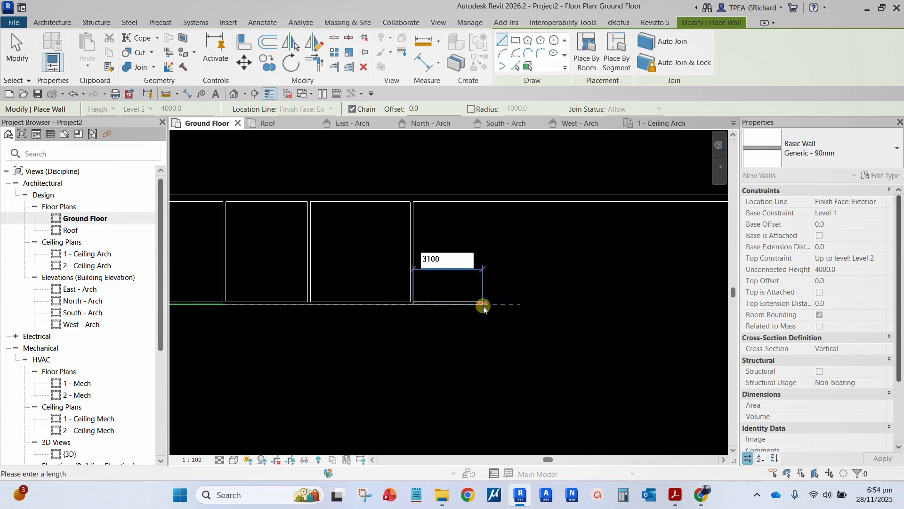
pyautogui.press('Return')
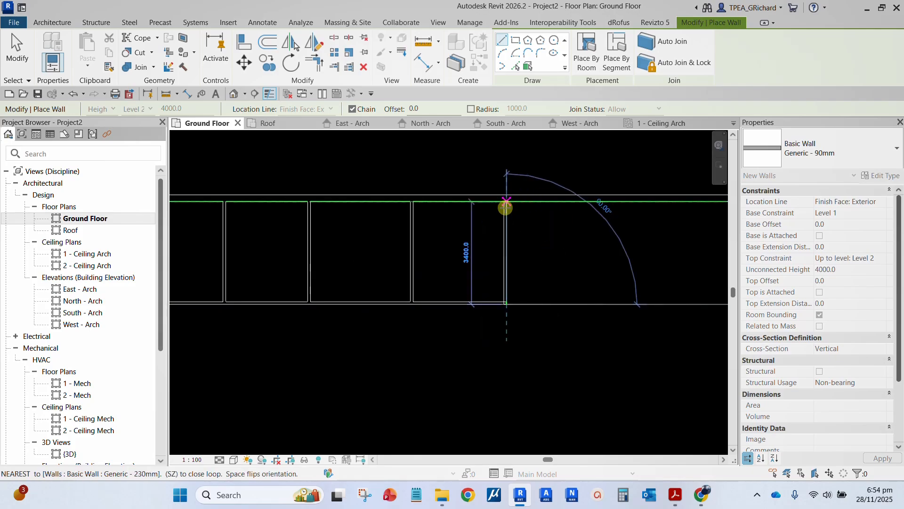
pyautogui.click(506, 203)
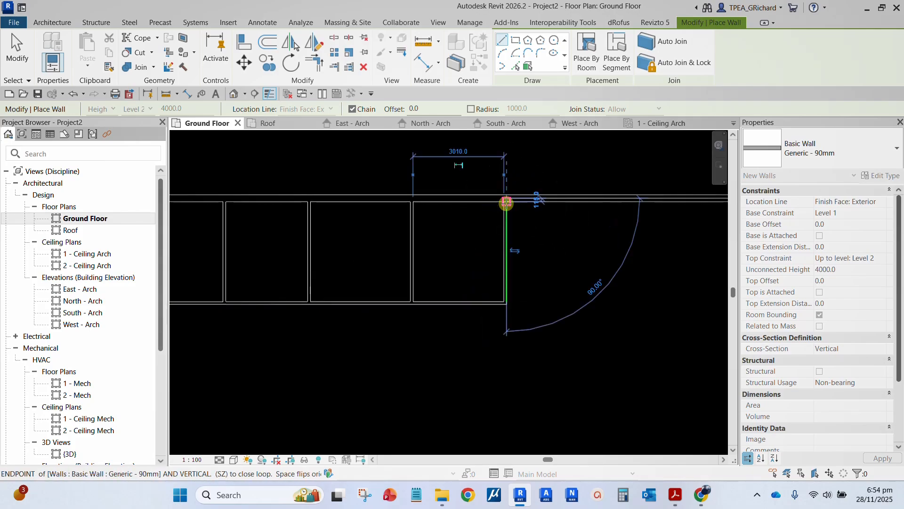
pyautogui.press('Escape')
# Add the following room's walls, extending the corridor wall 3400 mm east and turning up to the north exterior wall's inner face
pyautogui.scroll(-2, 546, 306)
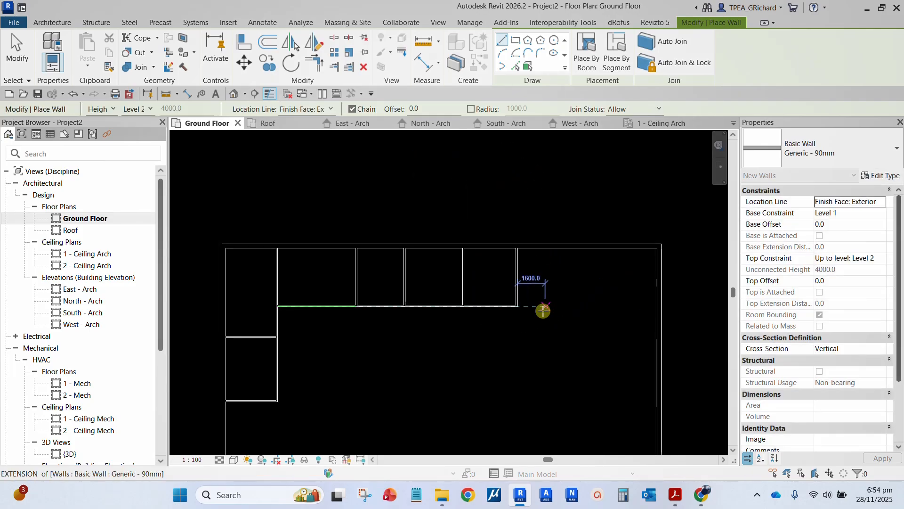
pyautogui.scroll(3, 543, 311)
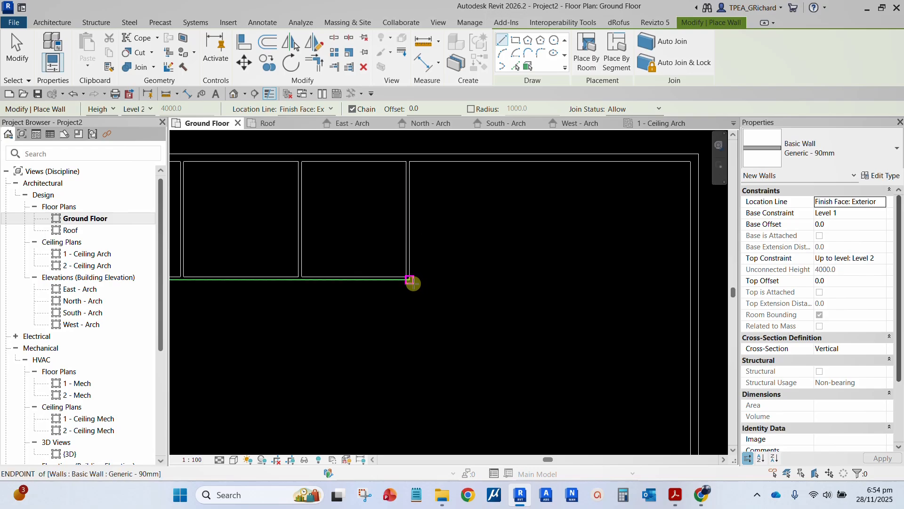
pyautogui.click(410, 281)
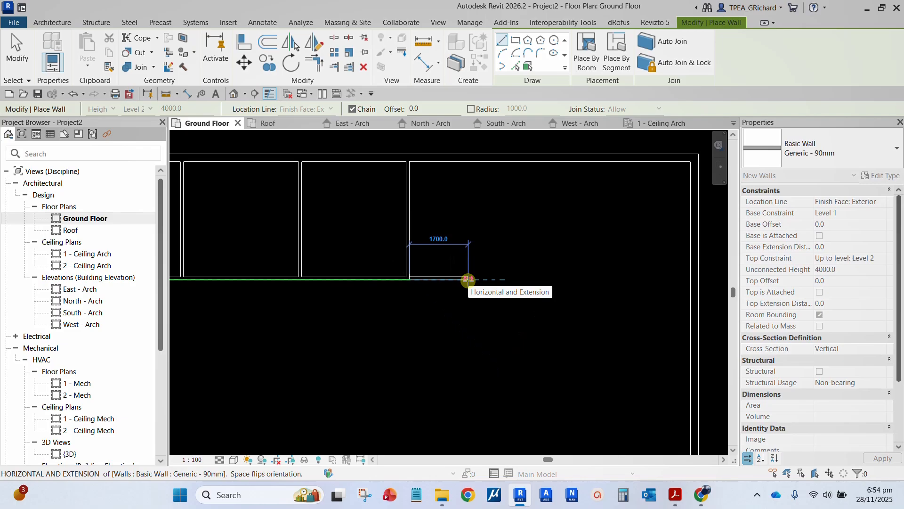
pyautogui.write('3400')
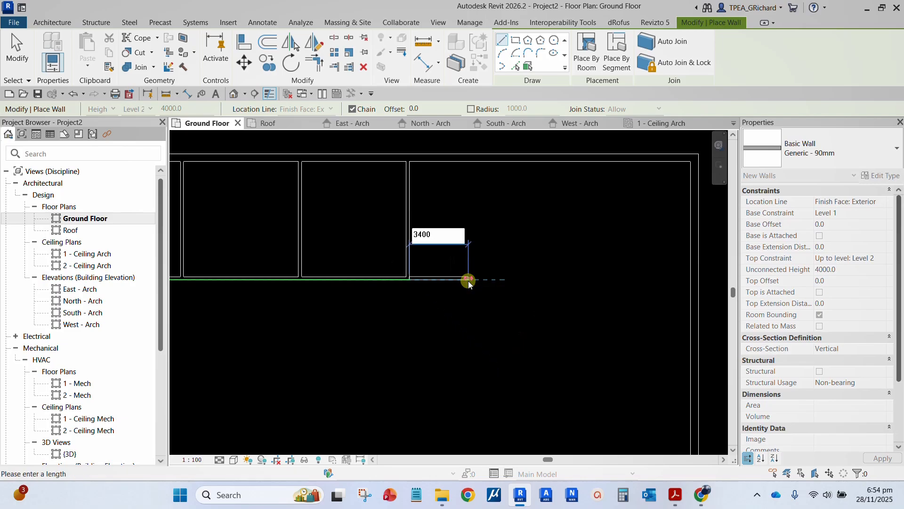
pyautogui.press('Return')
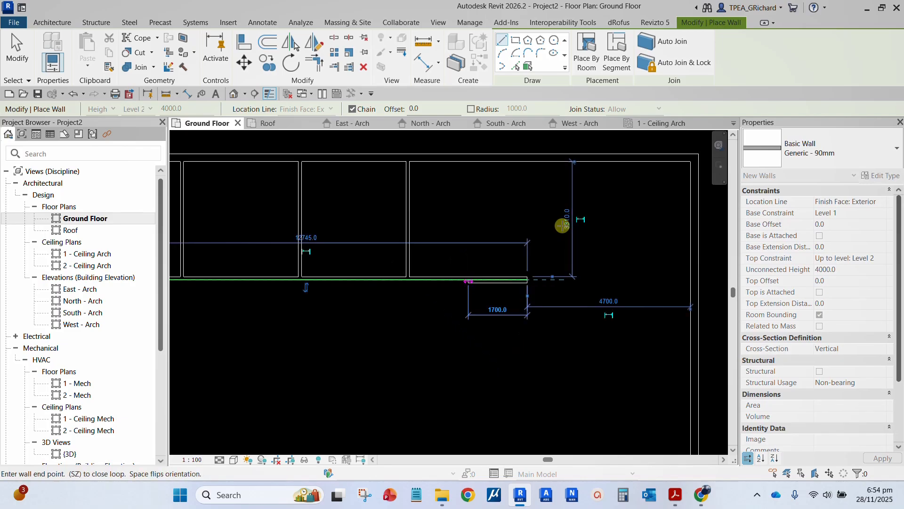
pyautogui.click(528, 161)
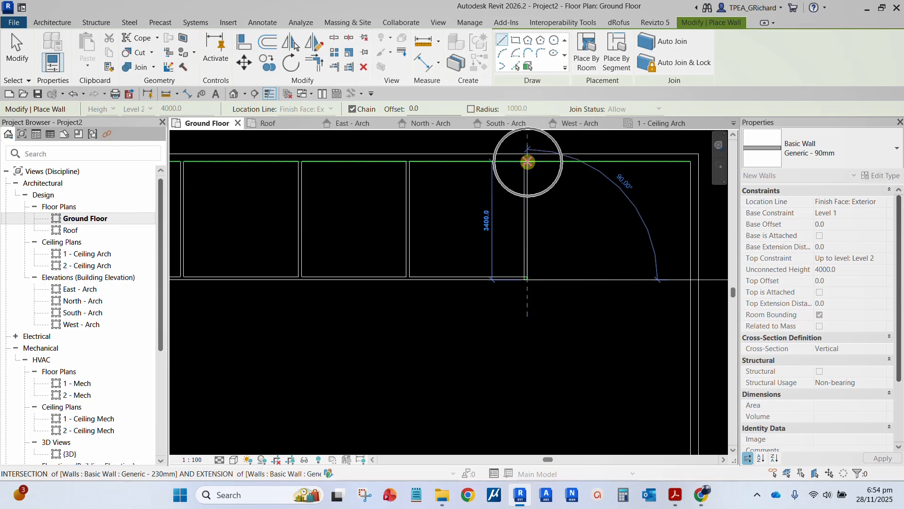
pyautogui.press('Escape')
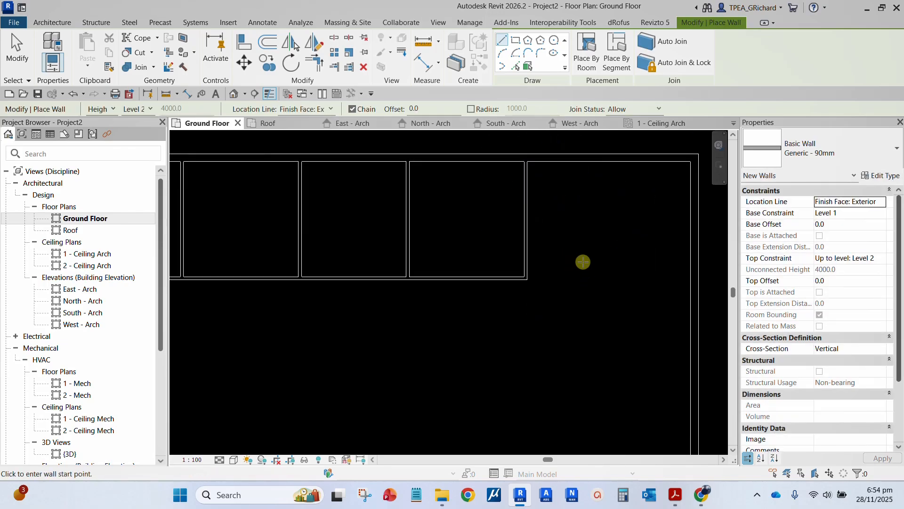
# Close the northeast corner room by extending the corridor wall to the east exterior wall's inner face, and end the Wall command
pyautogui.moveTo(584, 262); pyautogui.dragTo(450, 245, button='middle')
pyautogui.scroll(1, 410, 204)
pyautogui.moveTo(410, 203); pyautogui.dragTo(403, 280, button='middle')
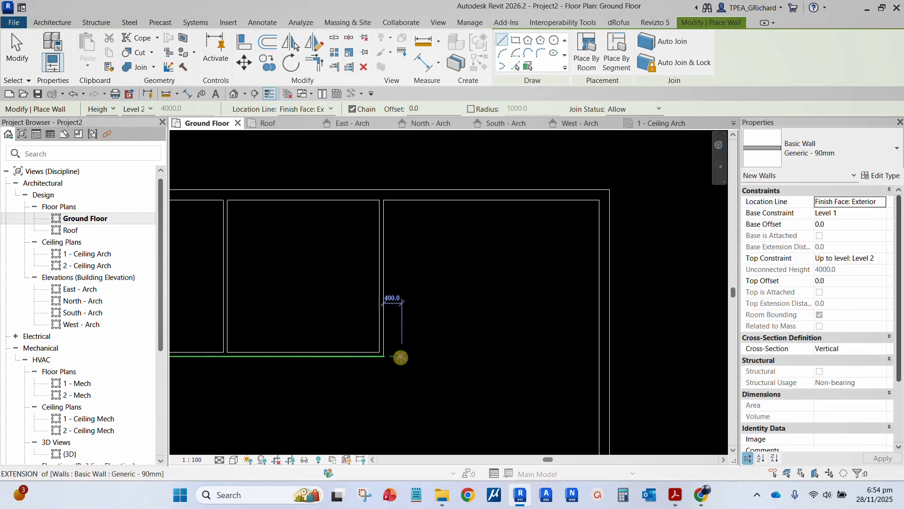
pyautogui.click(384, 358)
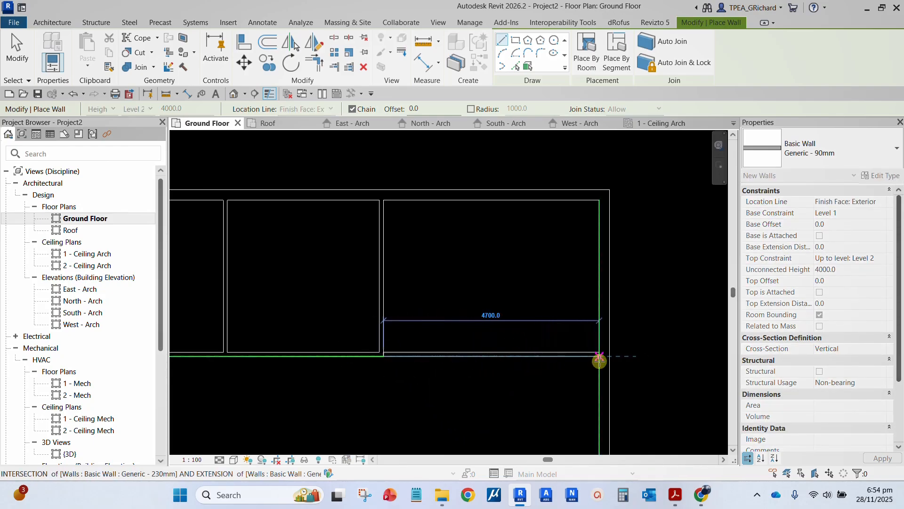
pyautogui.press('ctrl')
pyautogui.click(599, 360)
pyautogui.scroll(-4, 492, 378)
pyautogui.moveTo(436, 383); pyautogui.dragTo(523, 325, button='middle')
pyautogui.scroll(-1, 531, 332)
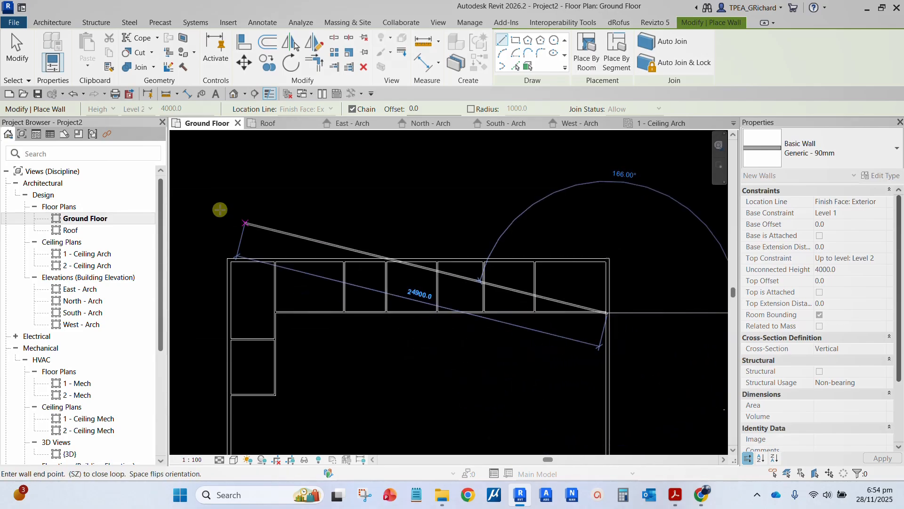
pyautogui.click(18, 55)
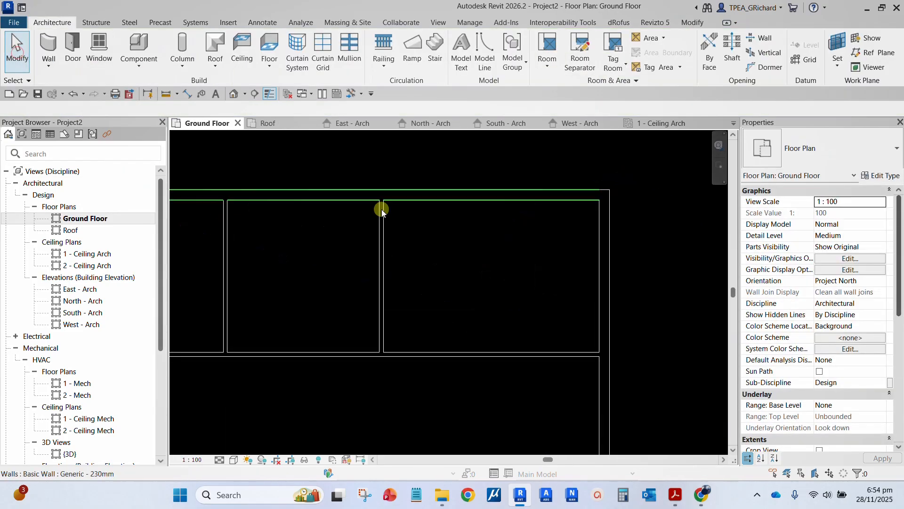
# Enclose the southeast corner room with Generic - 90mm walls, starting 3400 mm up the east wall, running 4300 mm west and down to the south wall
pyautogui.scroll(-5, 392, 243)
pyautogui.moveTo(432, 307); pyautogui.dragTo(483, 282, button='middle')
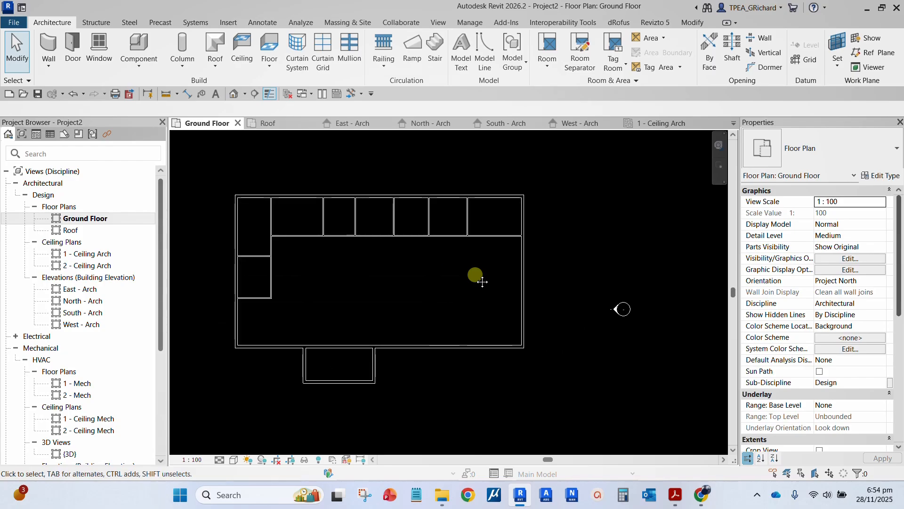
pyautogui.scroll(2, 417, 330)
pyautogui.moveTo(417, 329); pyautogui.dragTo(421, 290, button='middle')
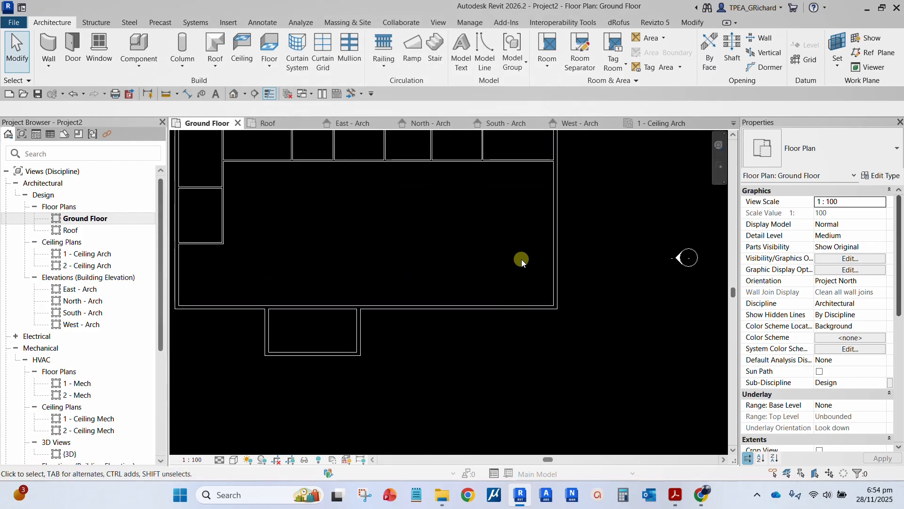
pyautogui.moveTo(521, 259); pyautogui.dragTo(473, 300, button='middle')
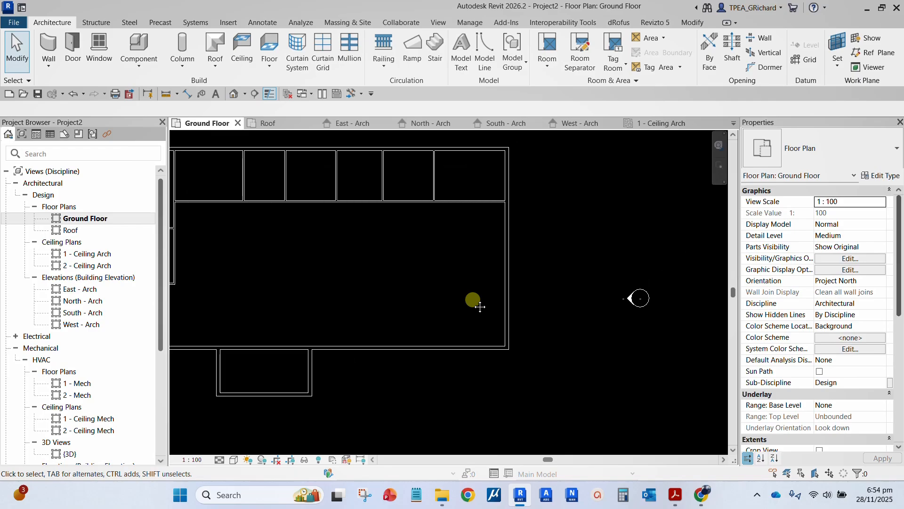
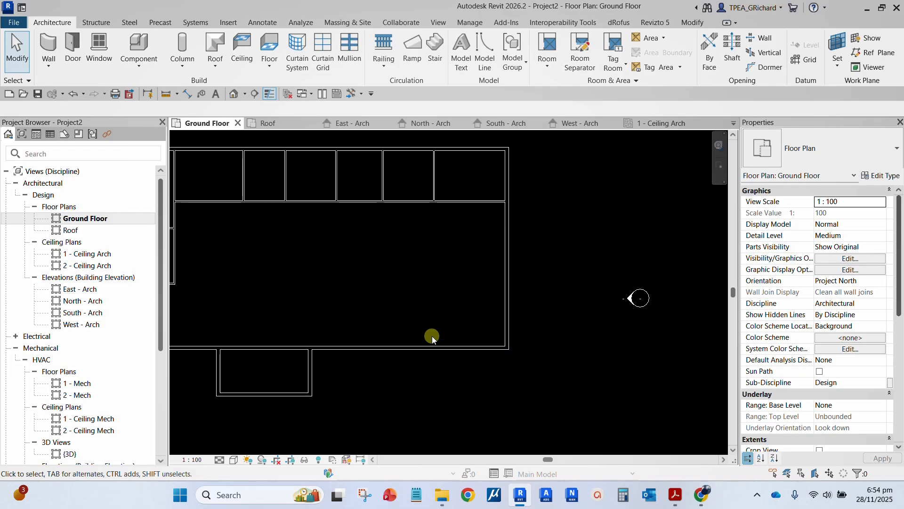
pyautogui.scroll(1, 432, 335)
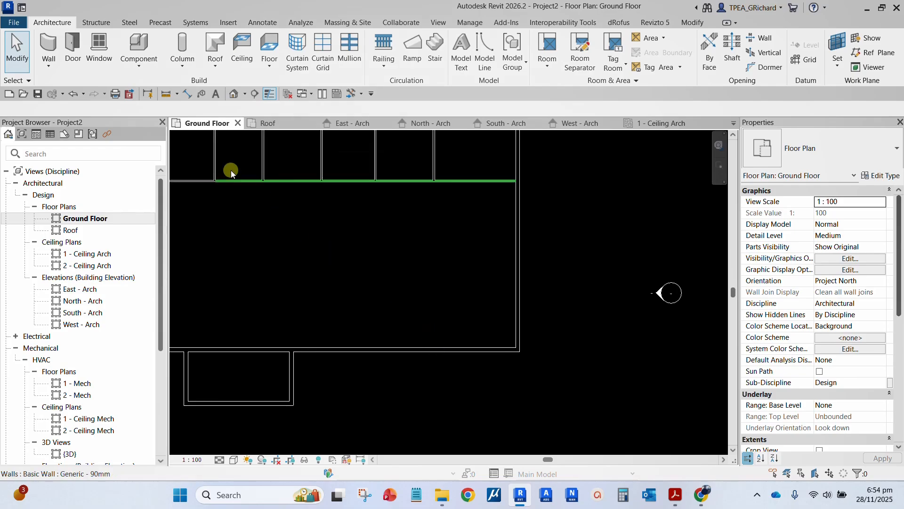
pyautogui.click(49, 45)
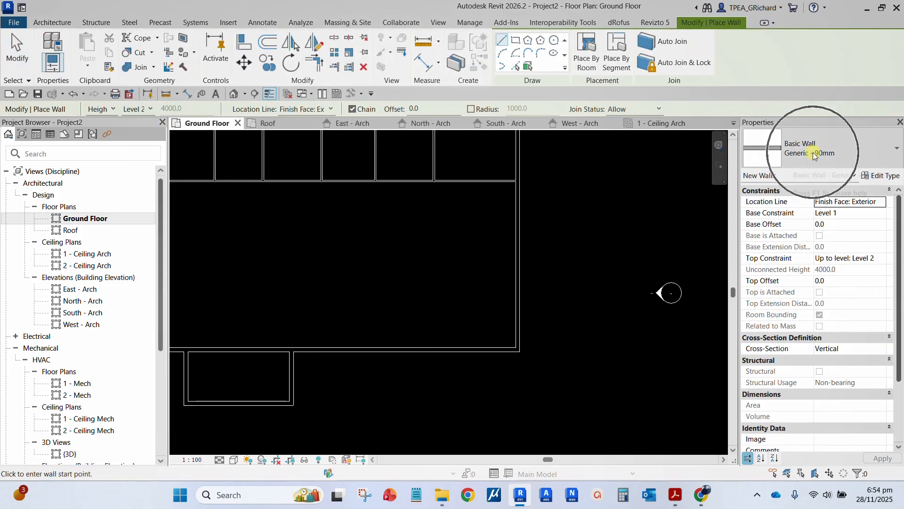
pyautogui.moveTo(445, 309); pyautogui.dragTo(493, 324, button='middle')
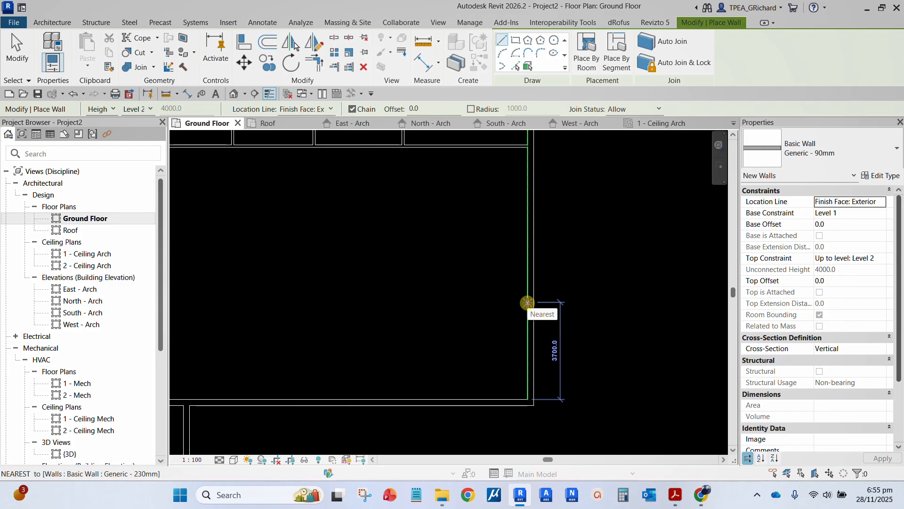
pyautogui.write('34')
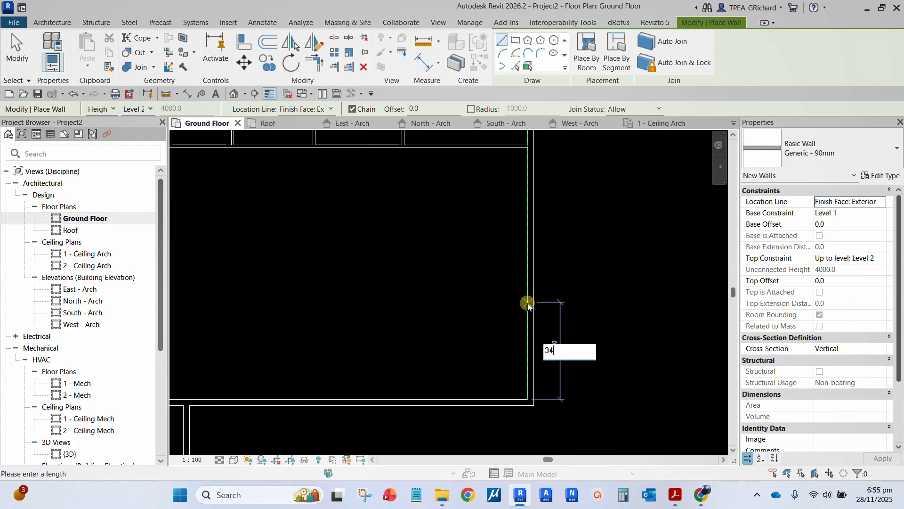
pyautogui.write('00')
pyautogui.press('Return')
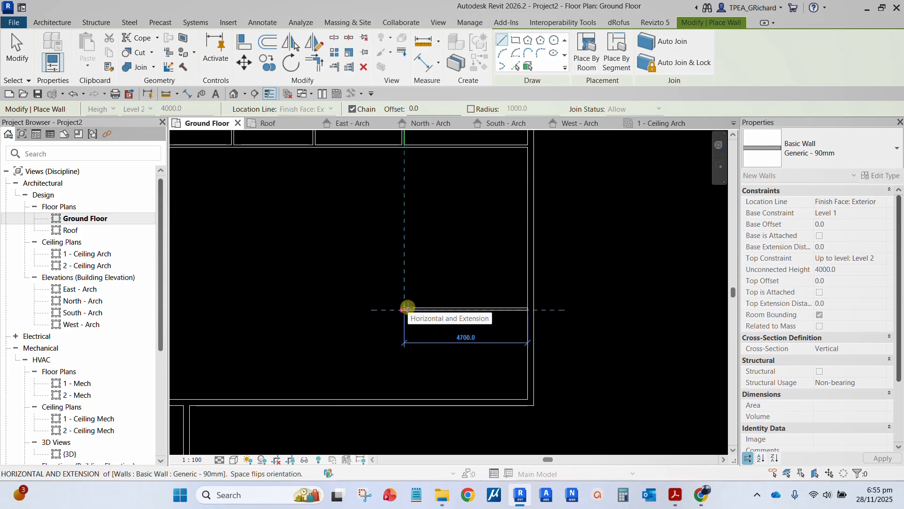
pyautogui.write('4300')
pyautogui.press('Return')
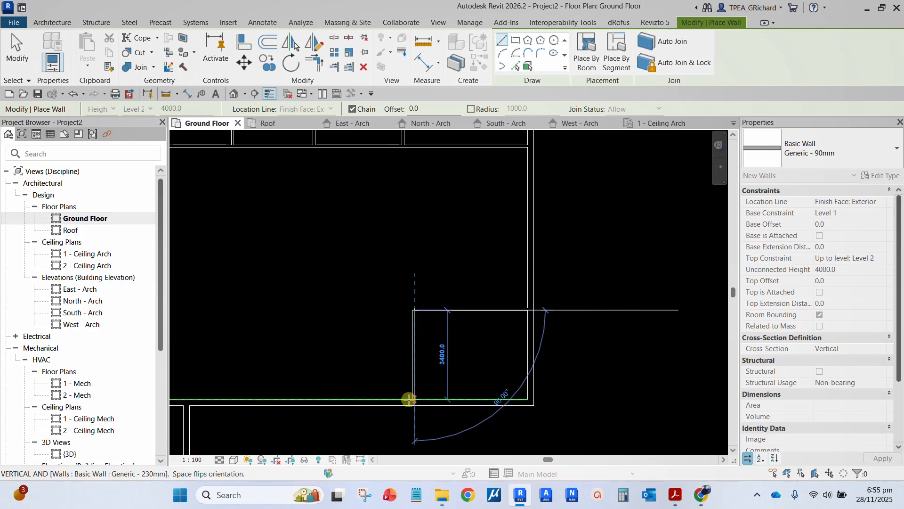
pyautogui.click(409, 399)
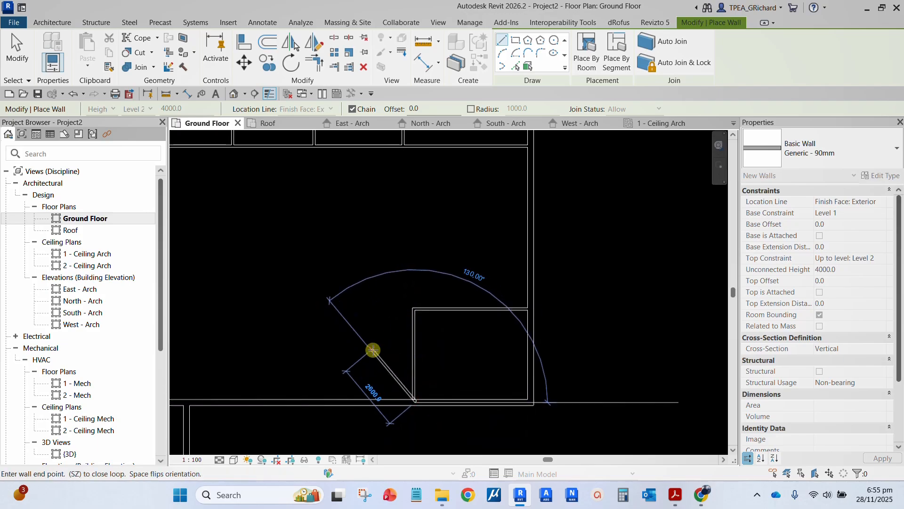
pyautogui.press('Escape')
# Enclose the room west of the southeast corner room with a 3400 mm wall running west and a wall down to the south exterior wall
pyautogui.scroll(3, 373, 350)
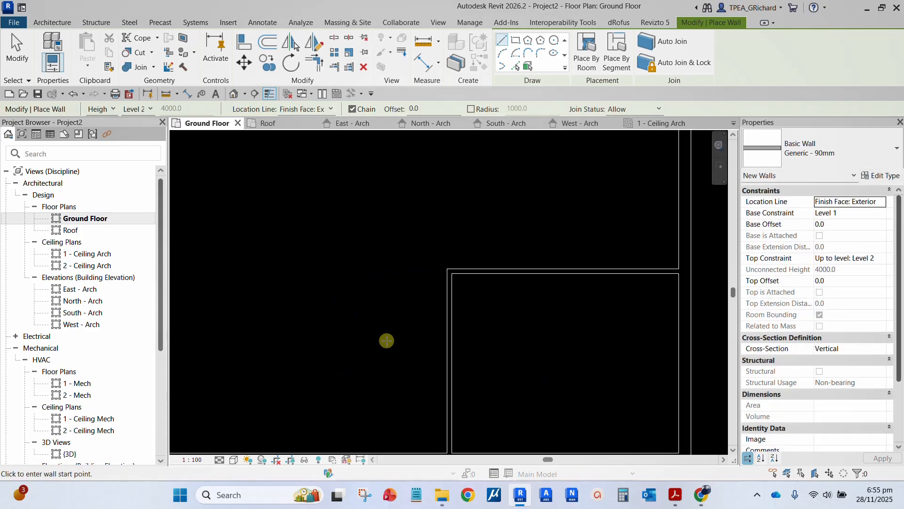
pyautogui.click(445, 268)
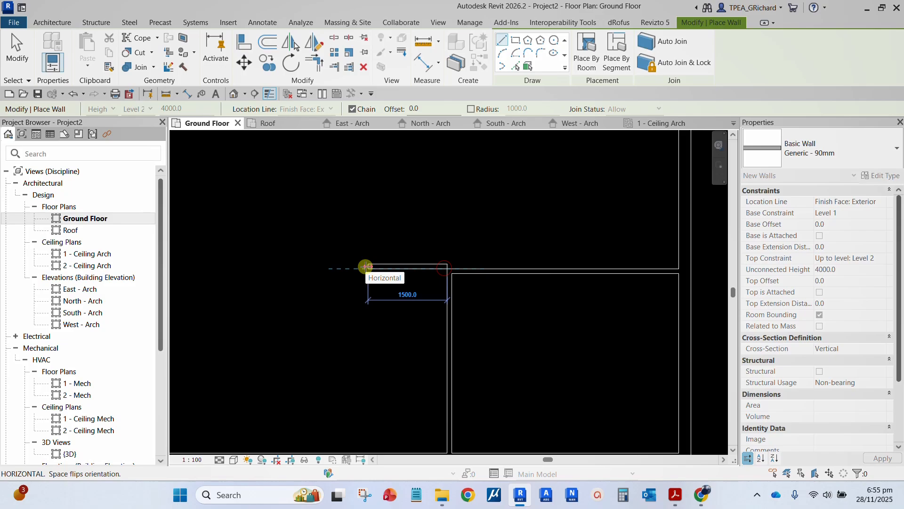
pyautogui.click(366, 267)
pyautogui.scroll(-3, 372, 264)
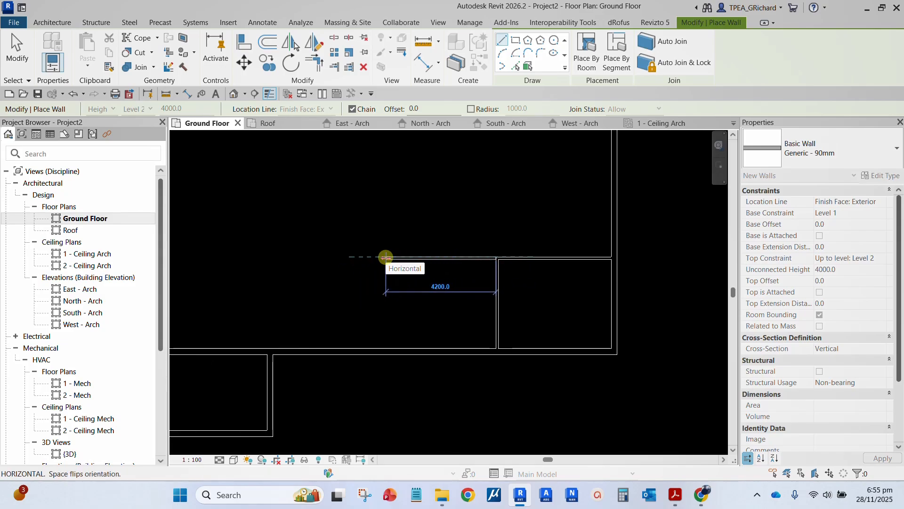
pyautogui.write('3400')
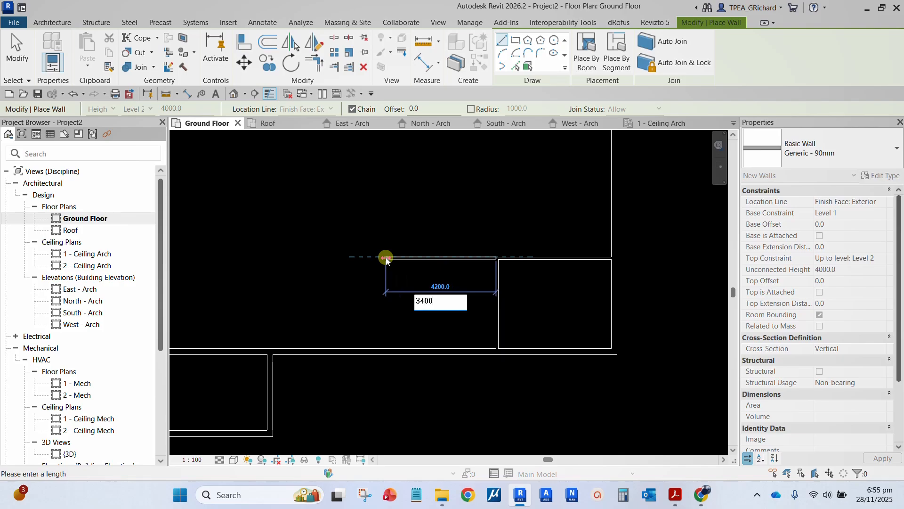
pyautogui.press('Return')
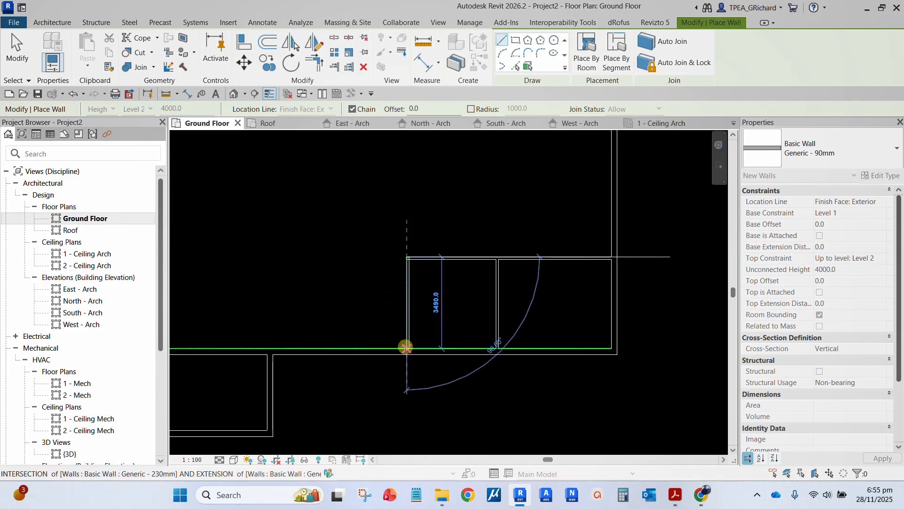
pyautogui.click(406, 347)
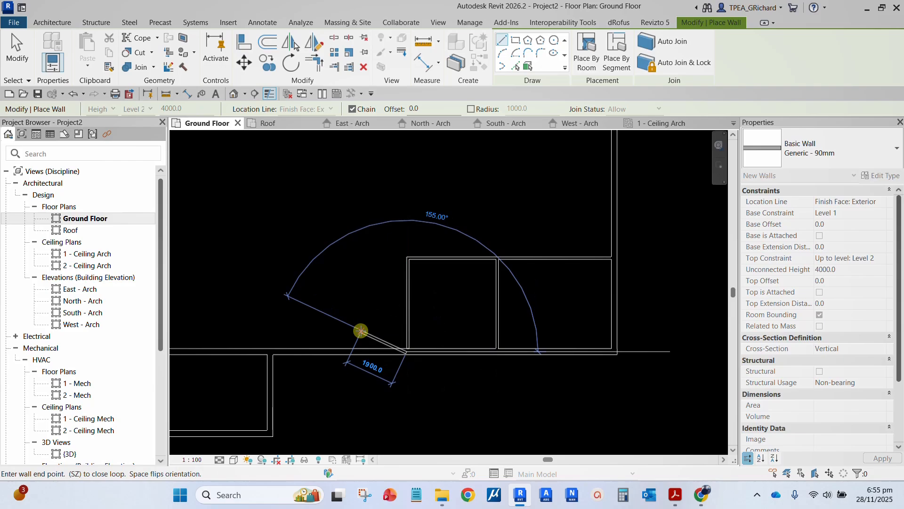
pyautogui.press('Escape')
# Add the third southern room from the last upper corner, running a wall 3100 mm west and turning down to the south exterior wall
pyautogui.scroll(5, 459, 283)
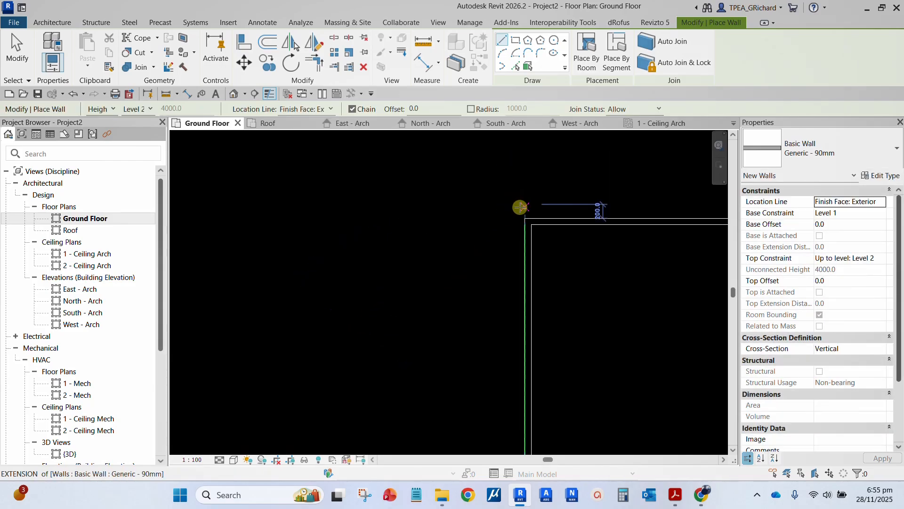
pyautogui.click(522, 217)
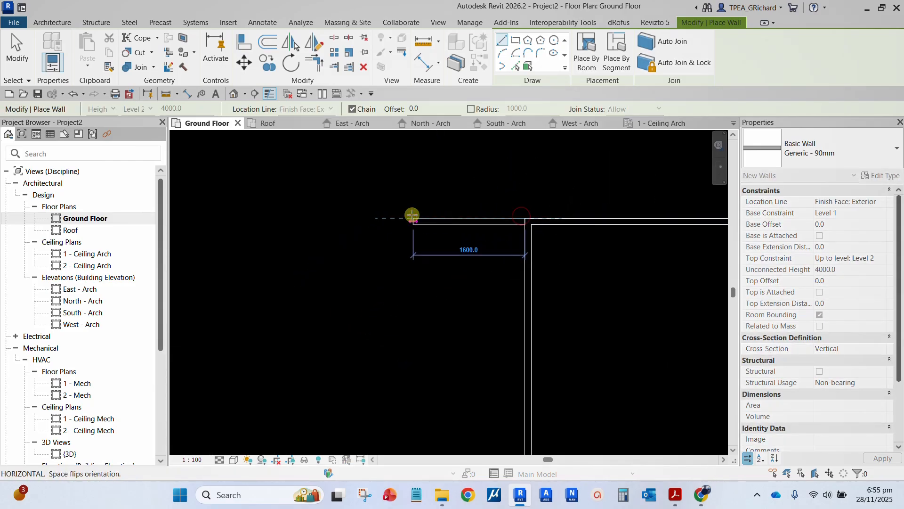
pyautogui.scroll(-3, 412, 215)
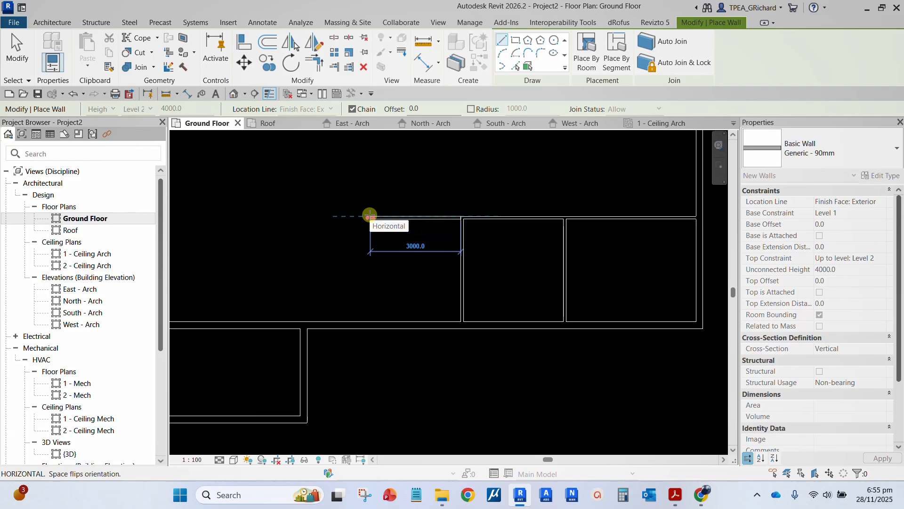
pyautogui.write('310')
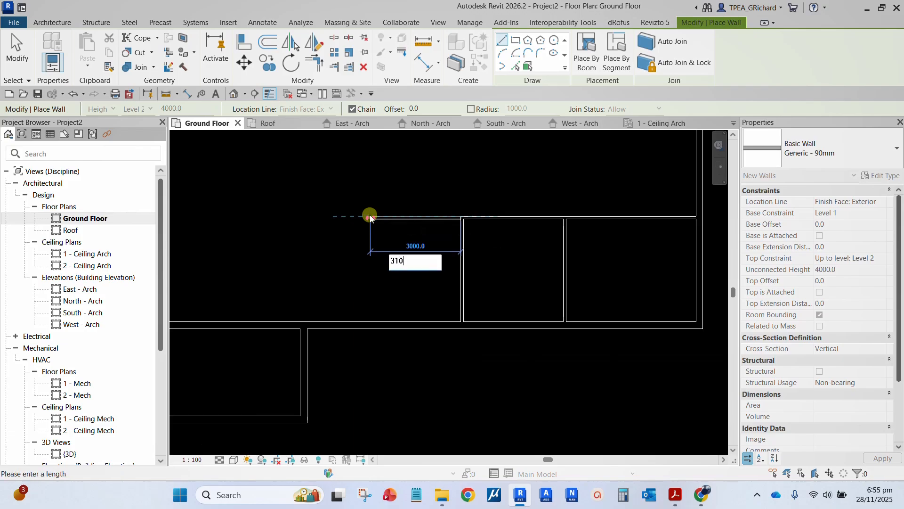
pyautogui.write('0')
pyautogui.press('Return')
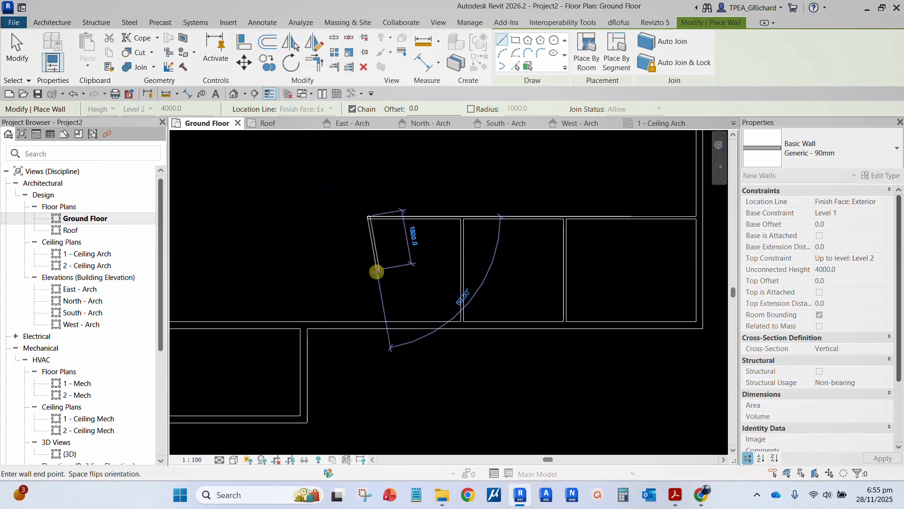
pyautogui.click(368, 323)
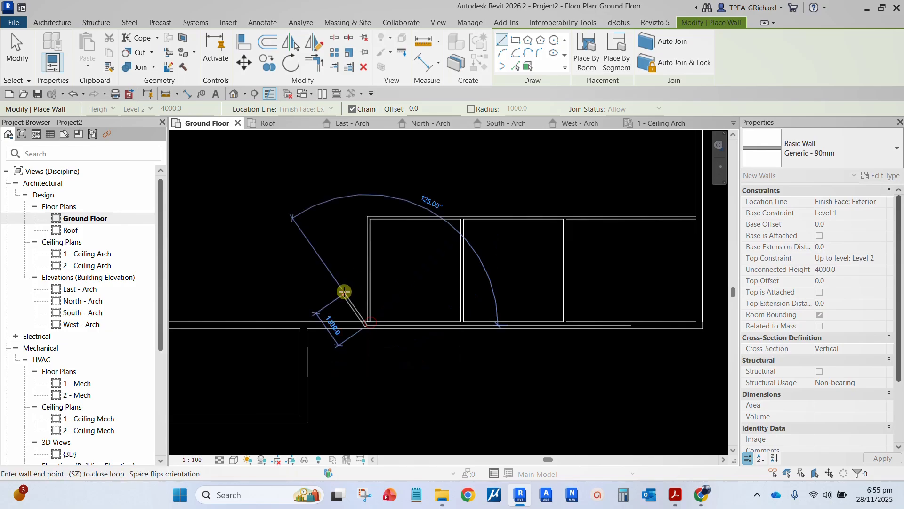
pyautogui.press('Escape')
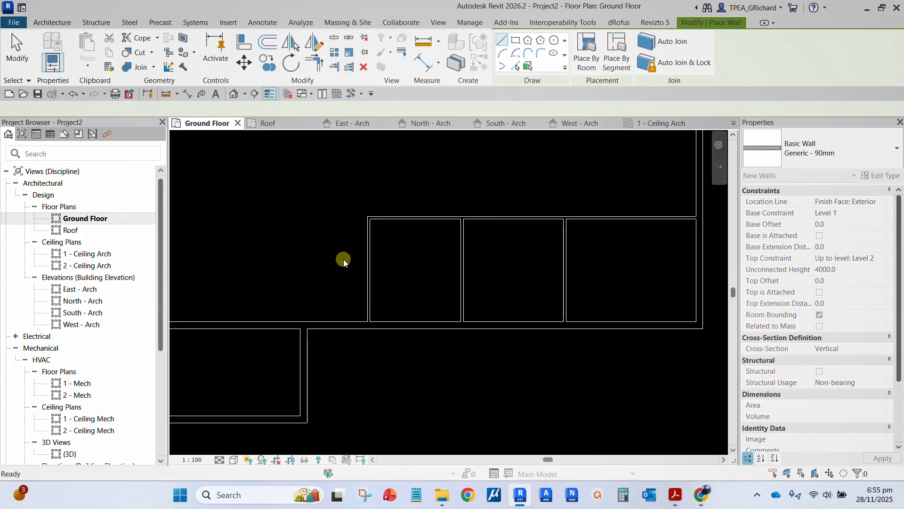
# Enclose the fourth southern room with a 4600 mm wall running west and a wall down to the south wall, and end the Wall command
pyautogui.scroll(3, 471, 191)
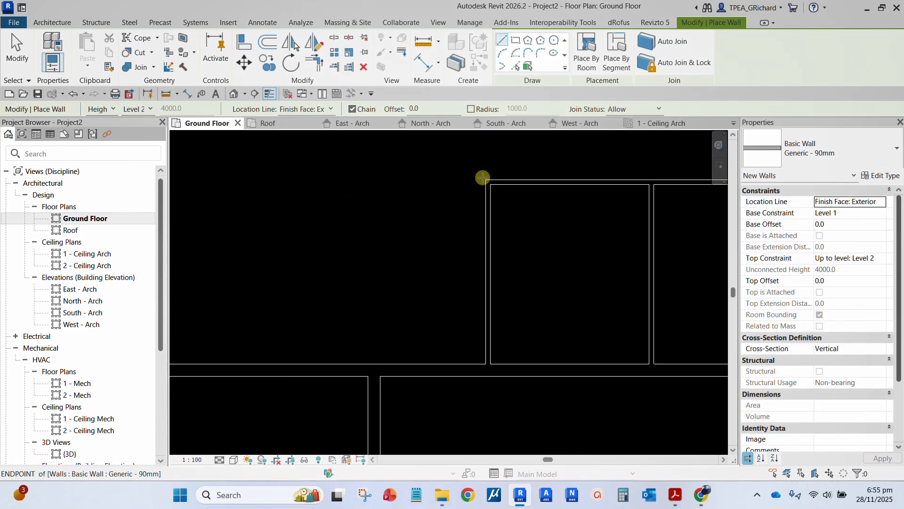
pyautogui.click(482, 177)
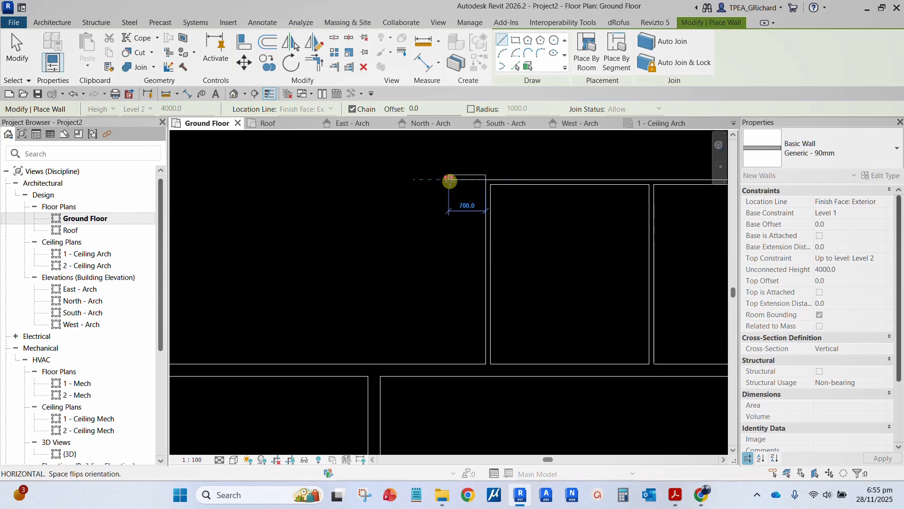
pyautogui.scroll(-2, 452, 179)
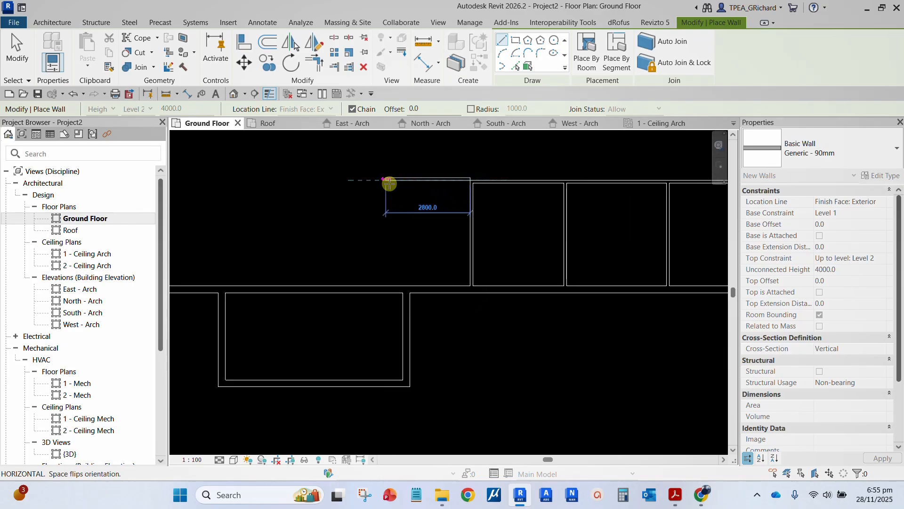
pyautogui.scroll(-2, 367, 187)
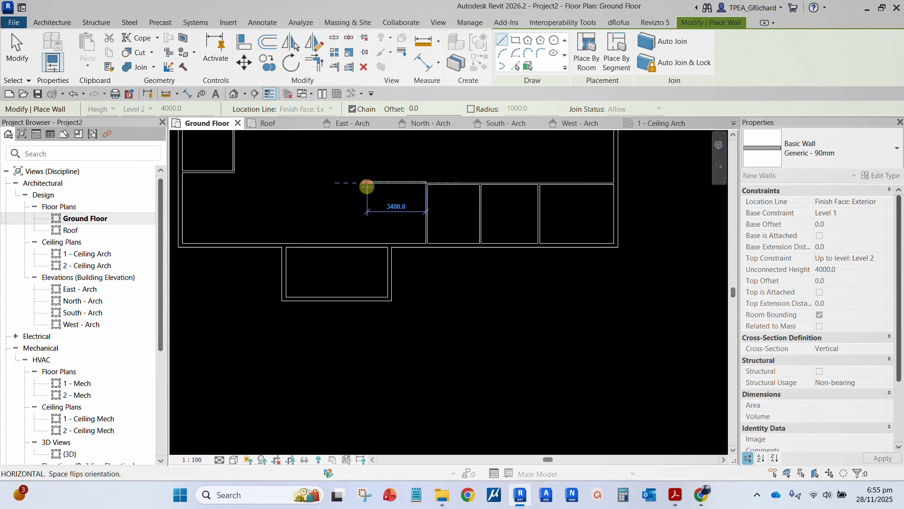
pyautogui.scroll(-2, 367, 186)
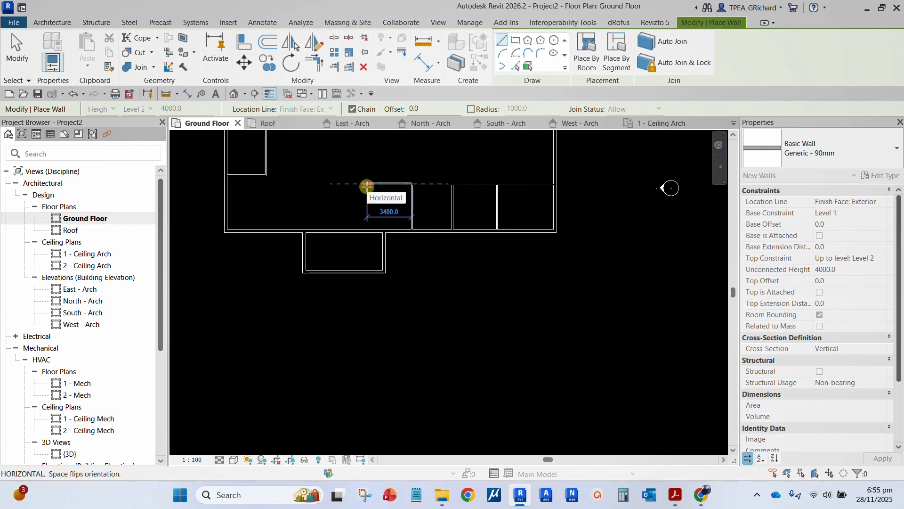
pyautogui.scroll(4, 367, 187)
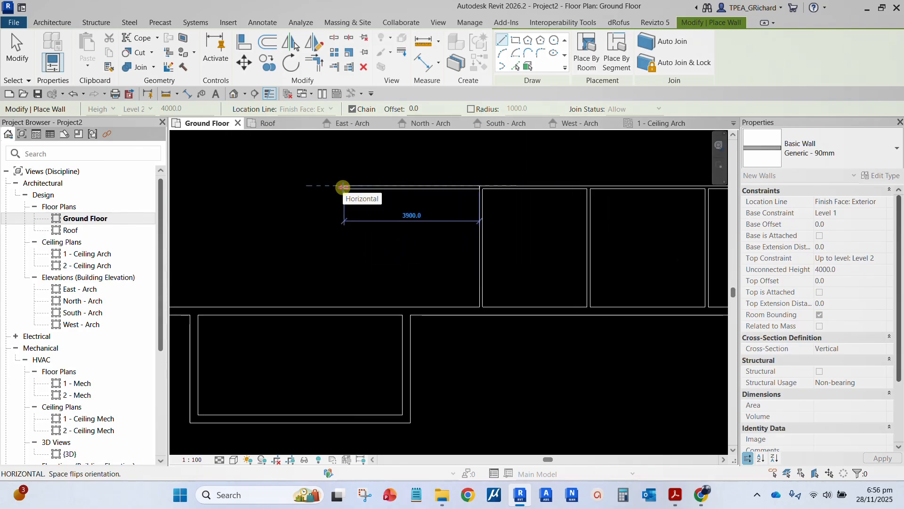
pyautogui.write('46')
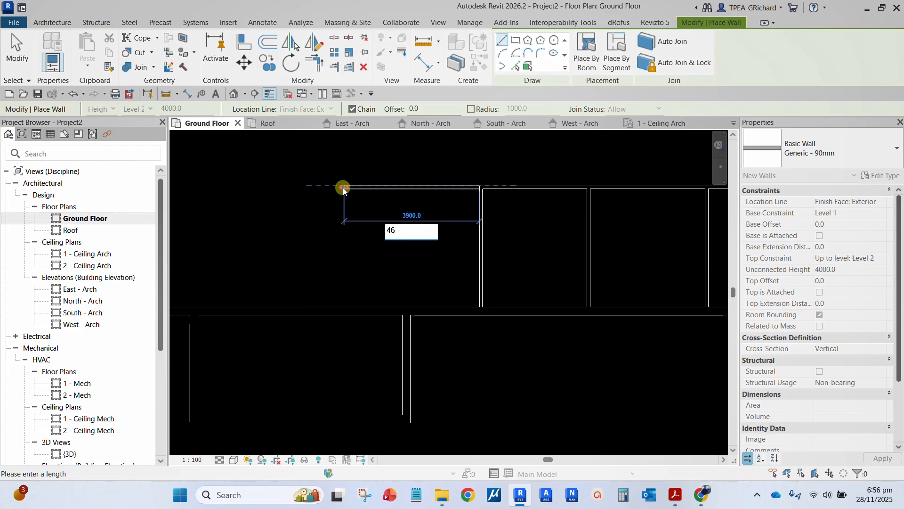
pyautogui.write('00')
pyautogui.press('Return')
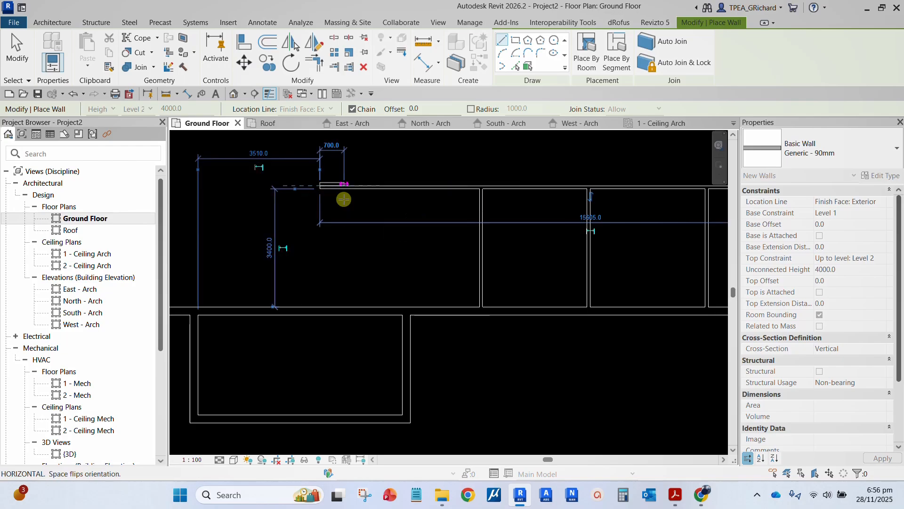
pyautogui.click(323, 306)
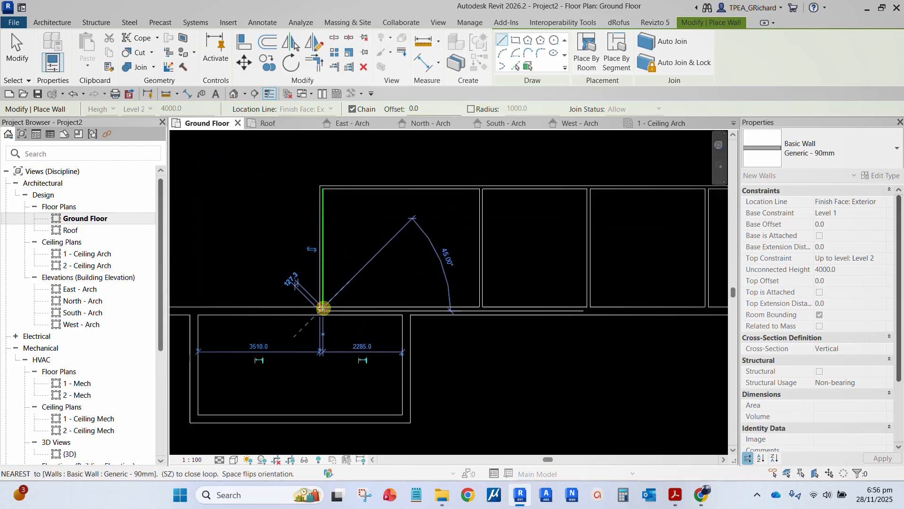
pyautogui.click(16, 49)
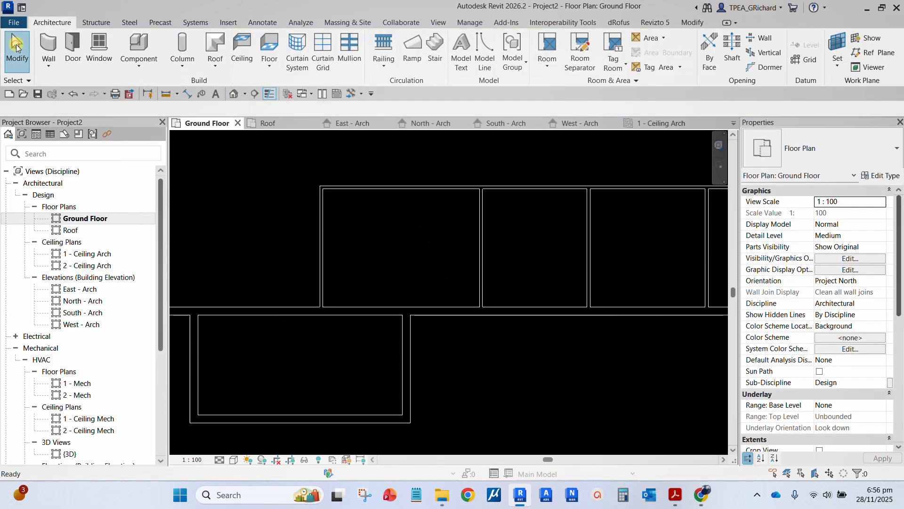
# Draw a partition between the northern and southern room rows near the east end, about 1100 mm east of the southeast room's west wall
pyautogui.scroll(-7, 511, 287)
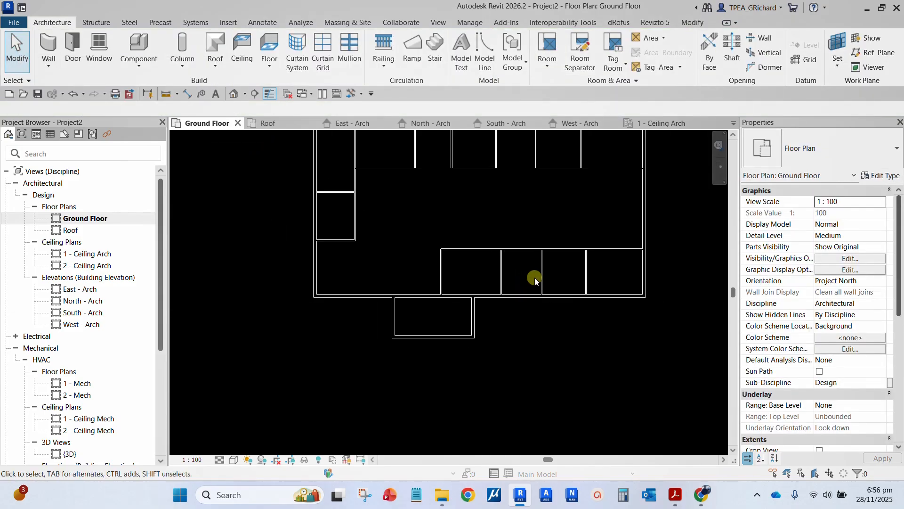
pyautogui.moveTo(581, 266); pyautogui.dragTo(468, 289, button='middle')
pyautogui.scroll(3, 495, 216)
pyautogui.moveTo(505, 224); pyautogui.dragTo(442, 225, button='middle')
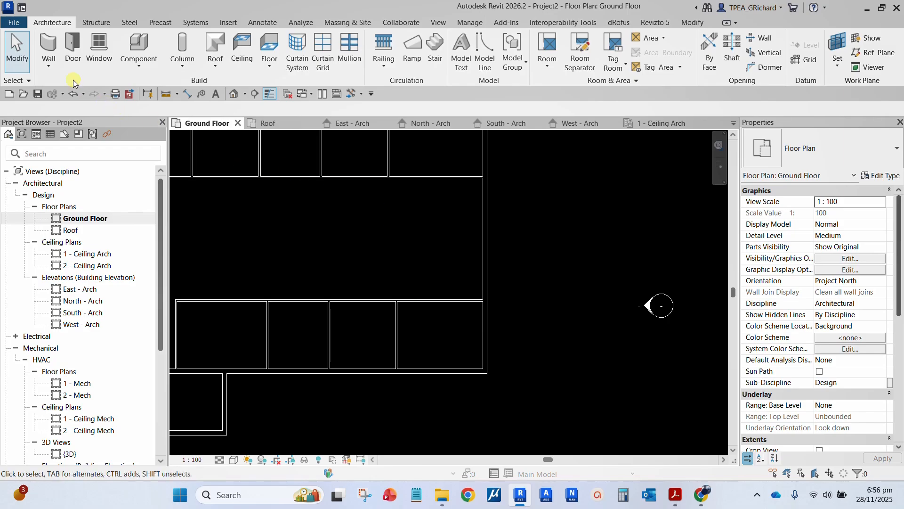
pyautogui.click(48, 46)
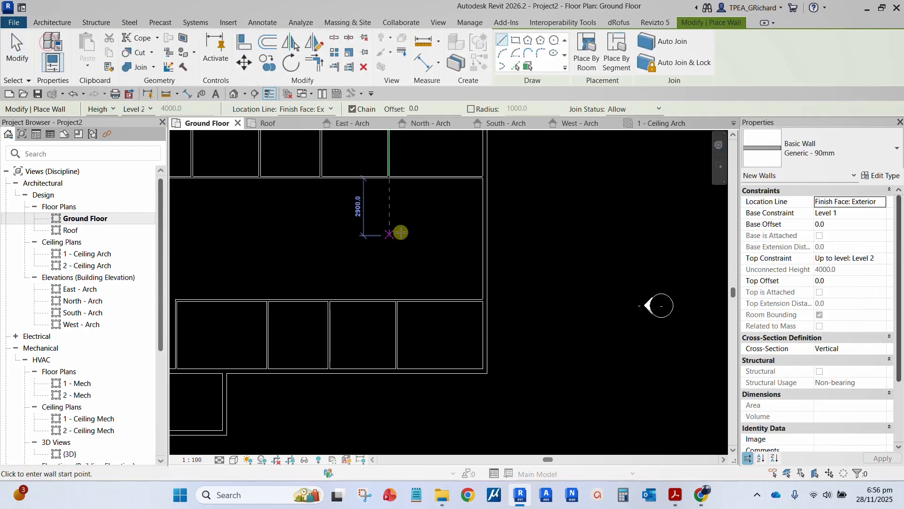
pyautogui.scroll(2, 415, 240)
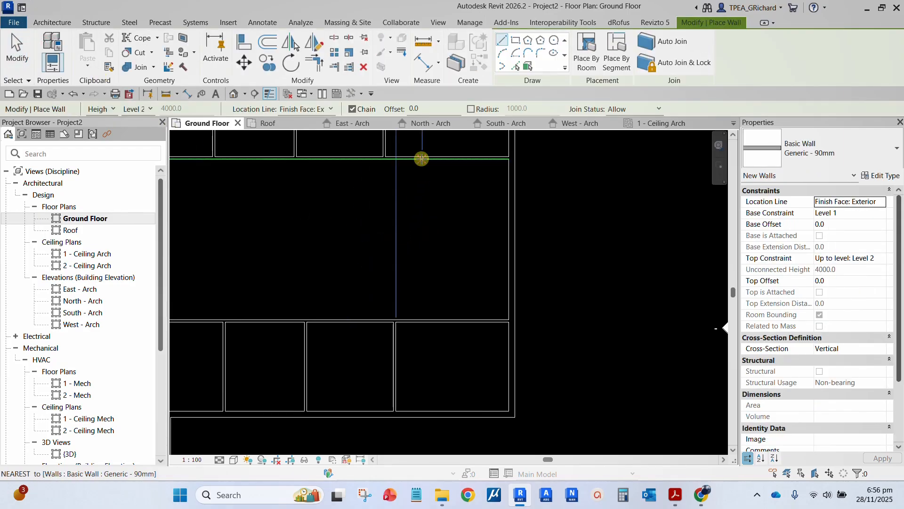
pyautogui.scroll(-4, 422, 161)
pyautogui.scroll(3, 356, 285)
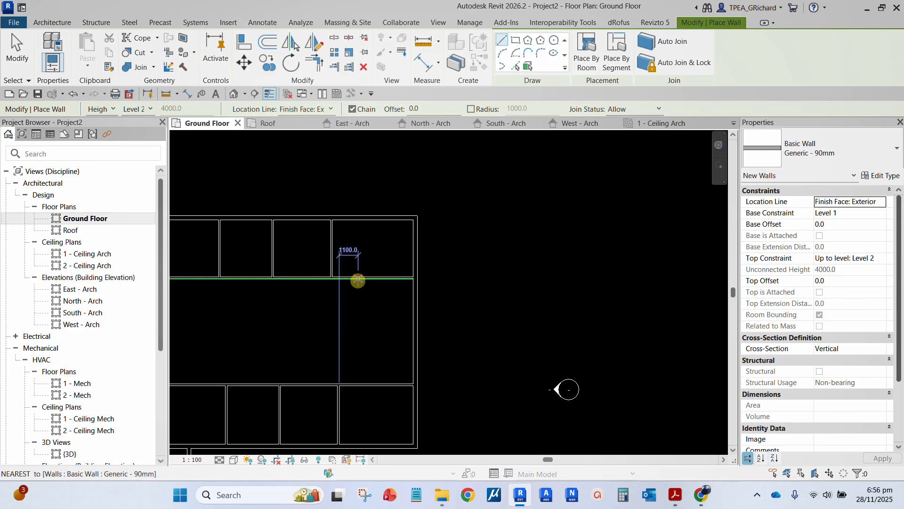
pyautogui.click(358, 280)
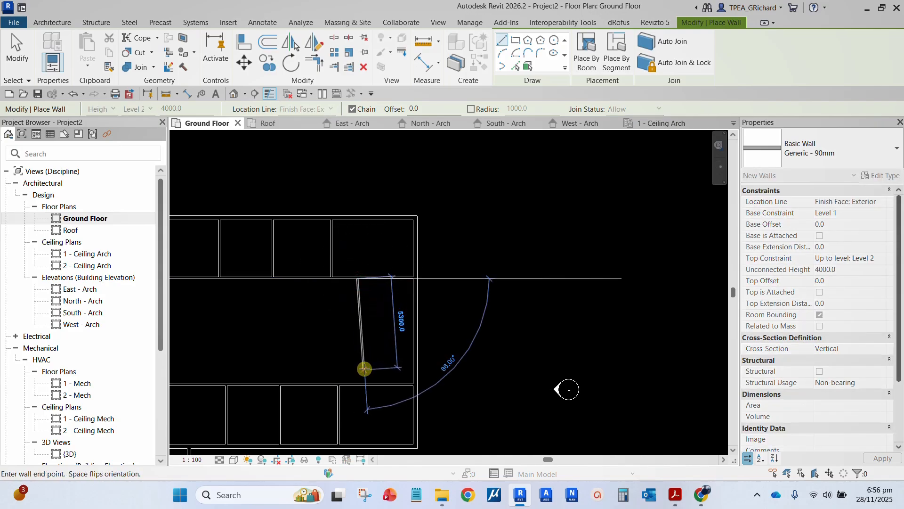
pyautogui.click(362, 385)
pyautogui.scroll(-2, 377, 359)
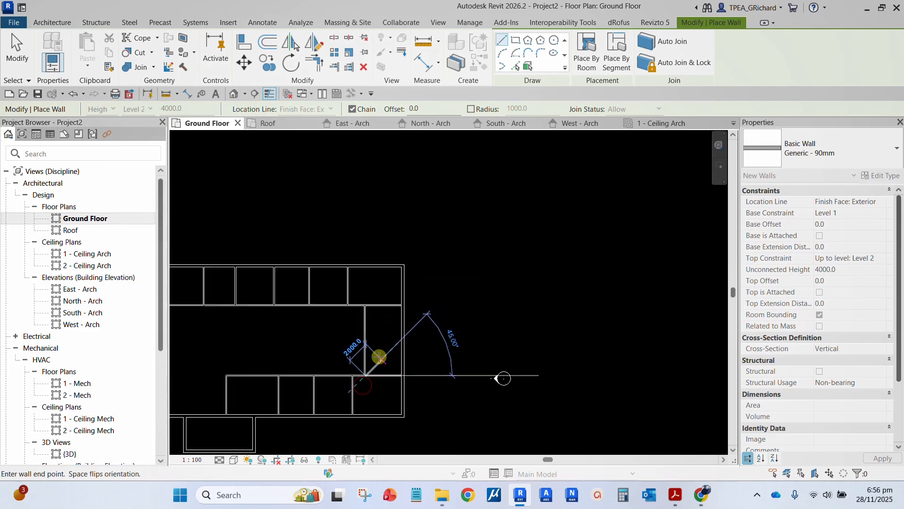
pyautogui.moveTo(387, 347); pyautogui.dragTo(506, 250, button='middle')
pyautogui.press('Escape')
# Draw a partition across the south projection between its east and west walls, 1200 mm below the room's upper inner edge
pyautogui.scroll(2, 398, 341)
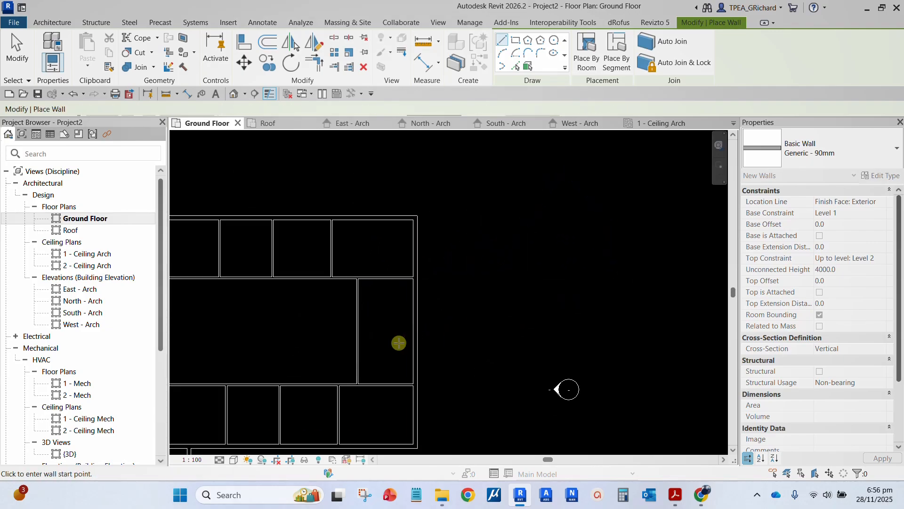
pyautogui.moveTo(398, 340); pyautogui.dragTo(500, 240, button='middle')
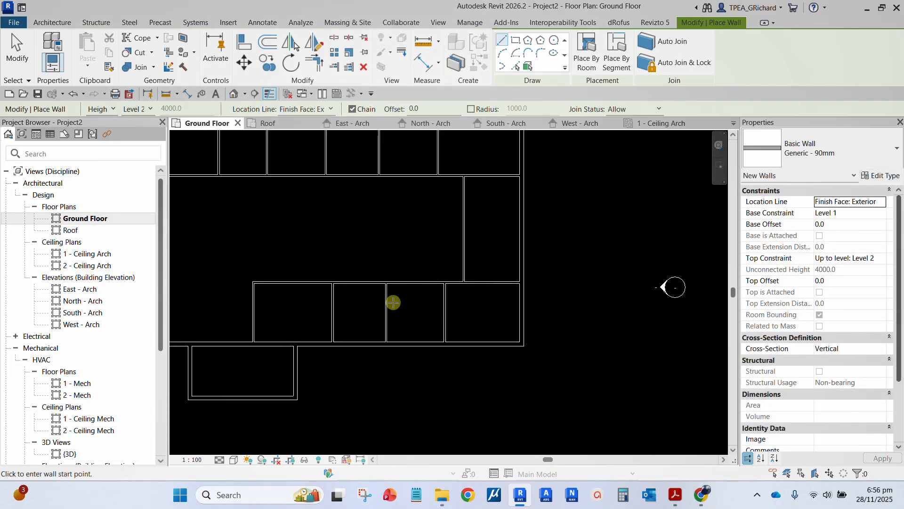
pyautogui.scroll(1, 379, 305)
pyautogui.moveTo(299, 355); pyautogui.dragTo(511, 259, button='middle')
pyautogui.scroll(6, 465, 275)
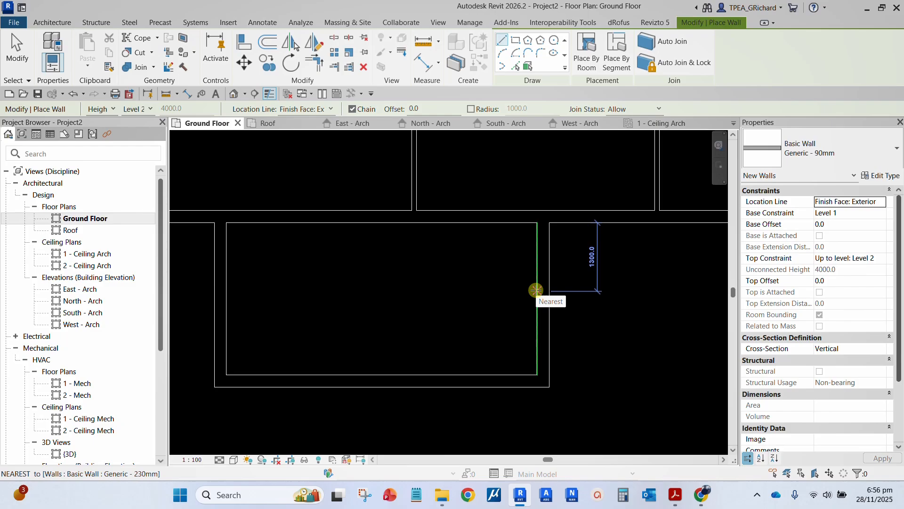
pyautogui.write('1200')
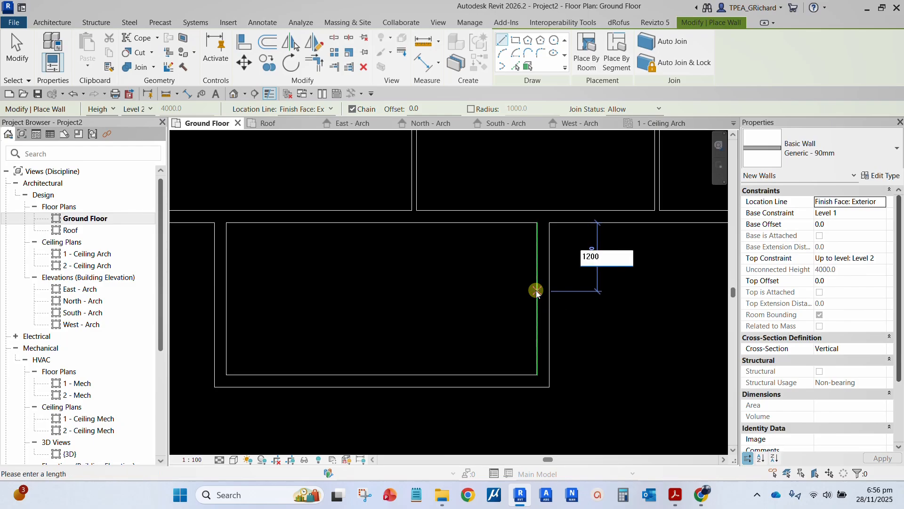
pyautogui.press('Return')
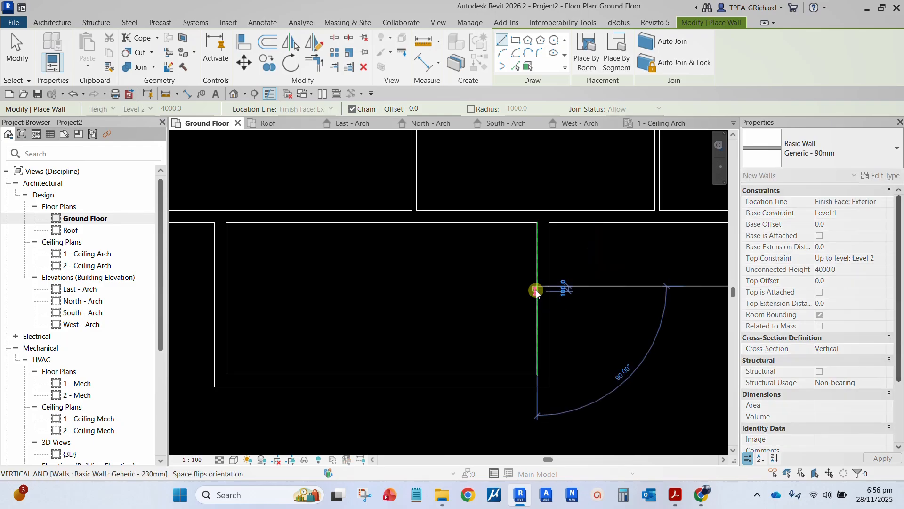
pyautogui.click(226, 282)
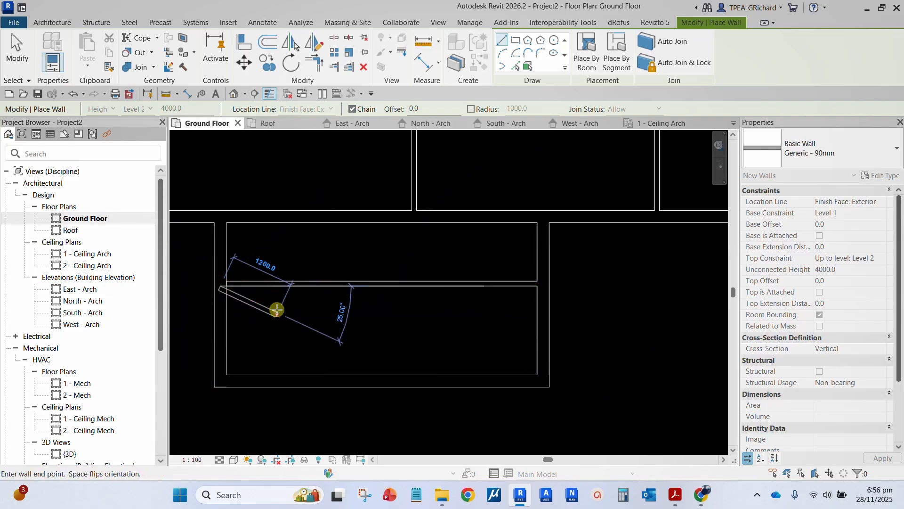
pyautogui.press('Escape')
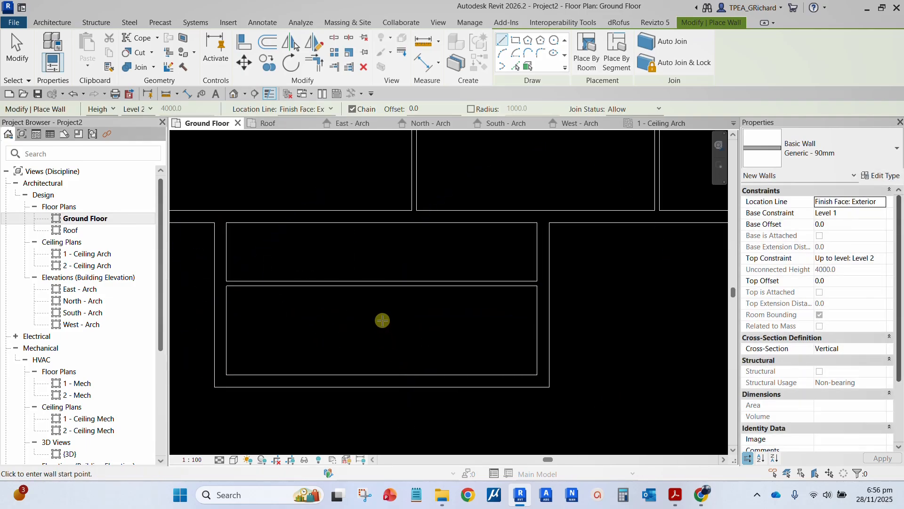
# Set the location line to Wall Centerline, divide the projection's lower room with a wall from the partition's midpoint to the south wall, and end the Wall command
pyautogui.click(303, 109)
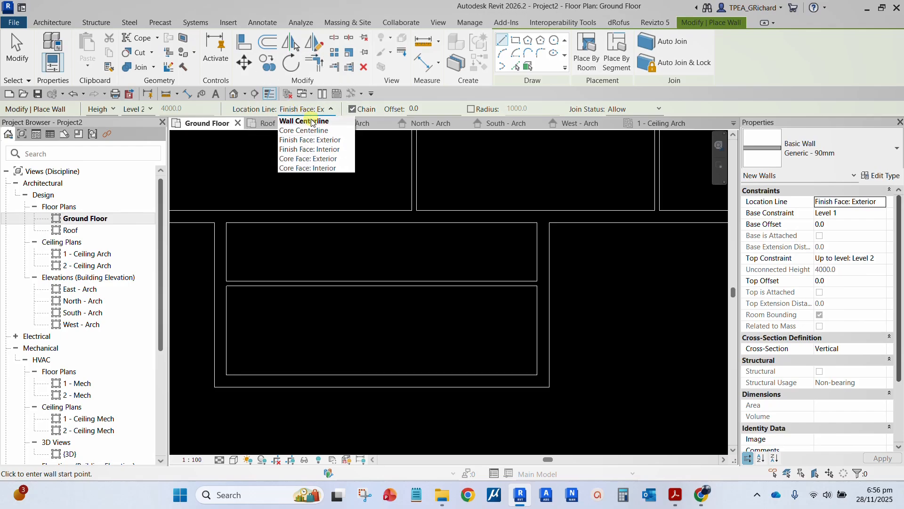
pyautogui.click(311, 121)
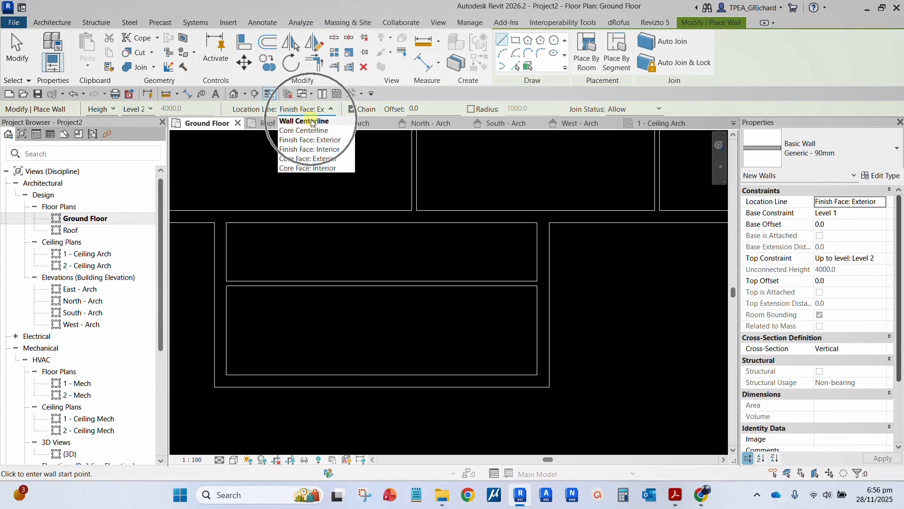
pyautogui.click(381, 284)
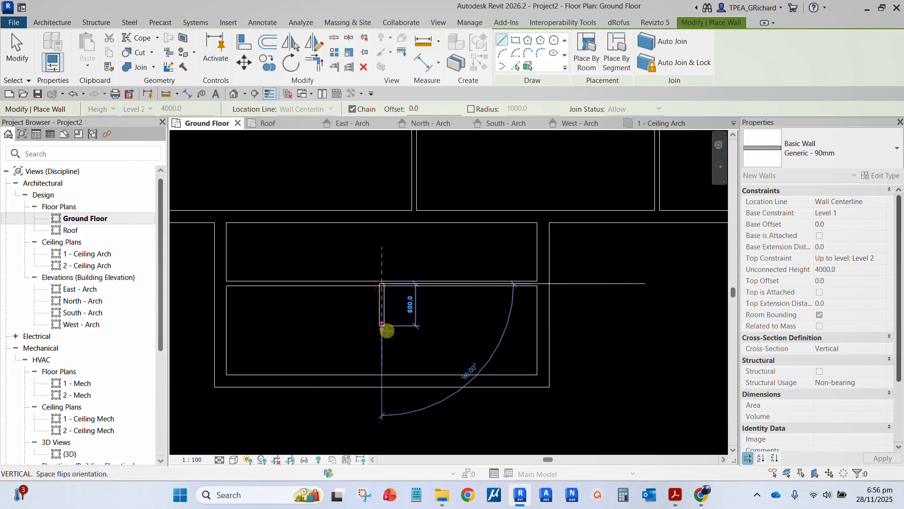
pyautogui.click(380, 375)
pyautogui.press('Escape')
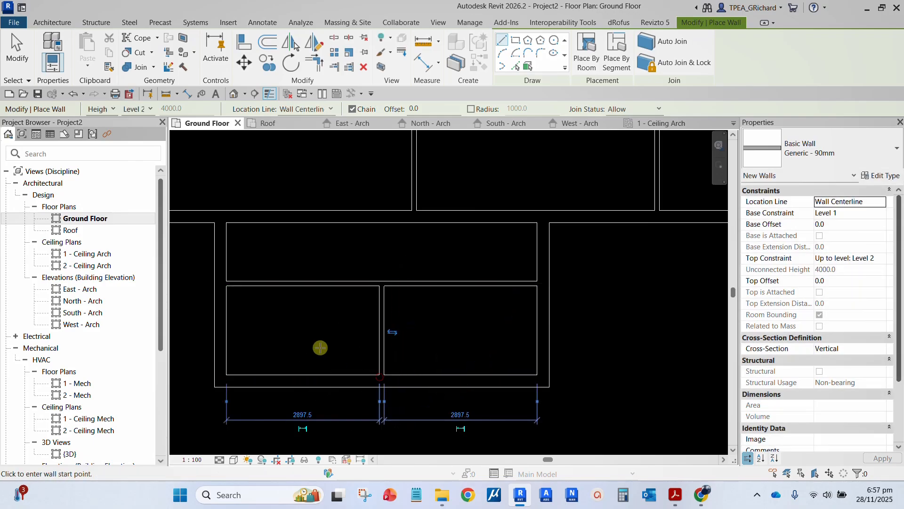
pyautogui.scroll(-3, 320, 348)
pyautogui.scroll(-3, 480, 360)
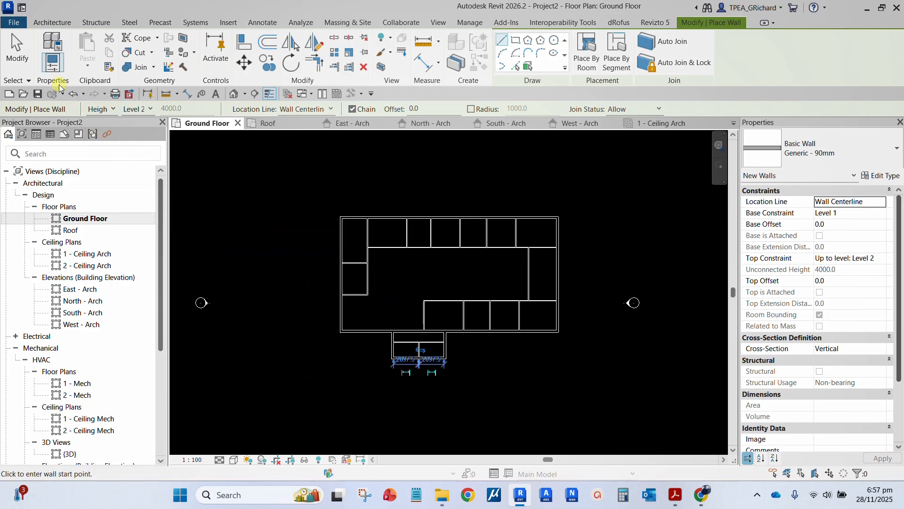
pyautogui.click(24, 57)
pyautogui.scroll(4, 463, 309)
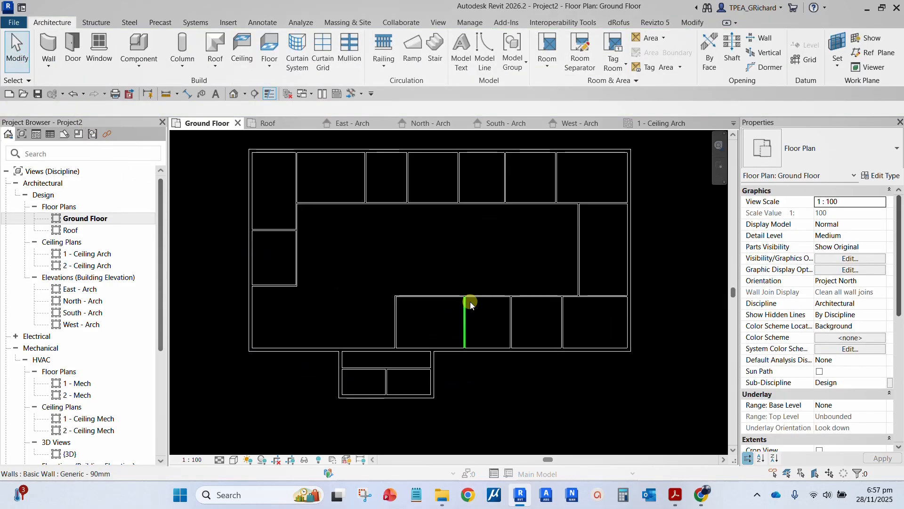
pyautogui.moveTo(480, 292); pyautogui.dragTo(466, 307, button='middle')
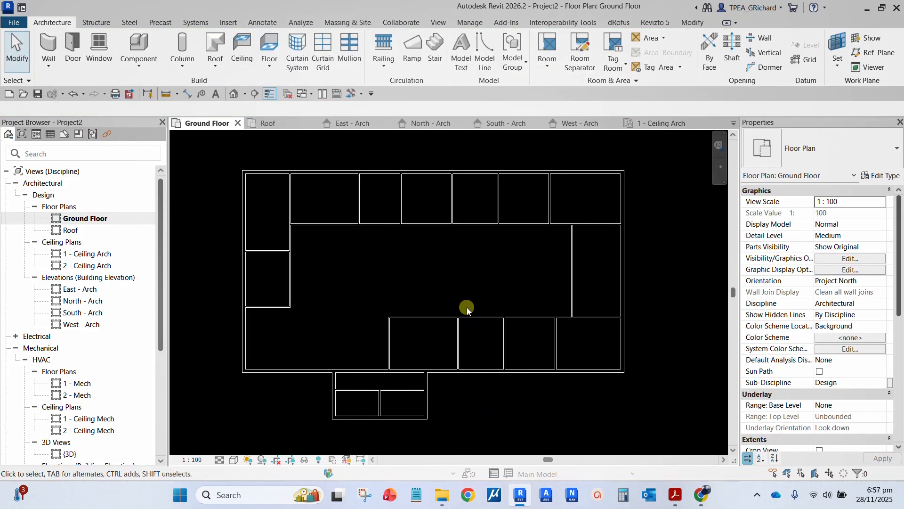
# Open the default 3D view and duplicate it without detailing
pyautogui.click(234, 93)
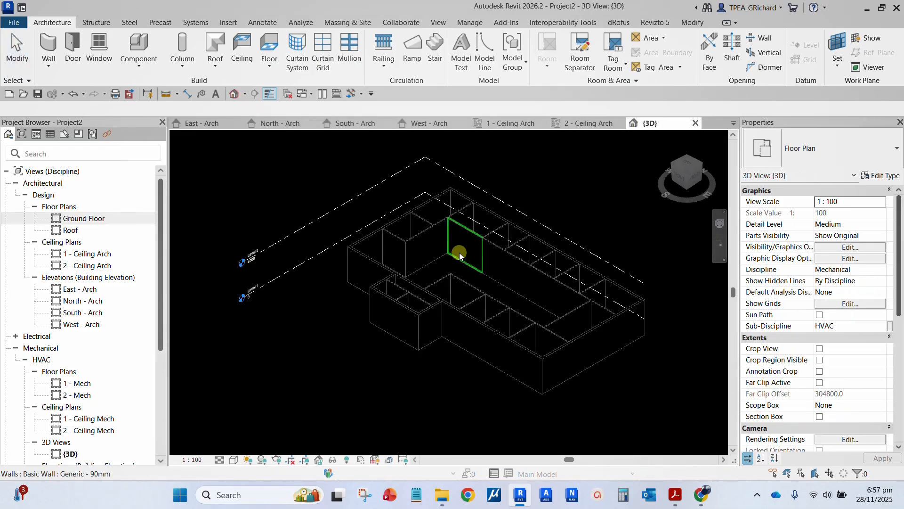
pyautogui.scroll(1, 558, 305)
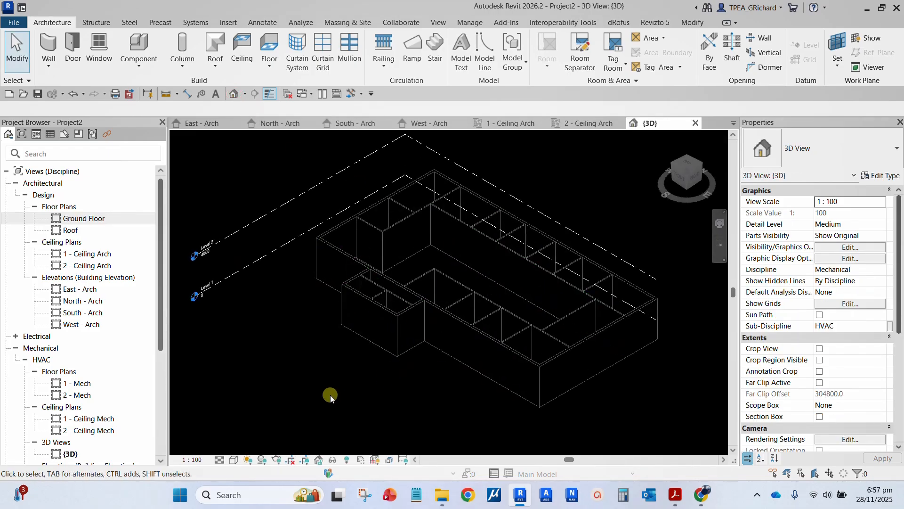
pyautogui.scroll(-1, 306, 371)
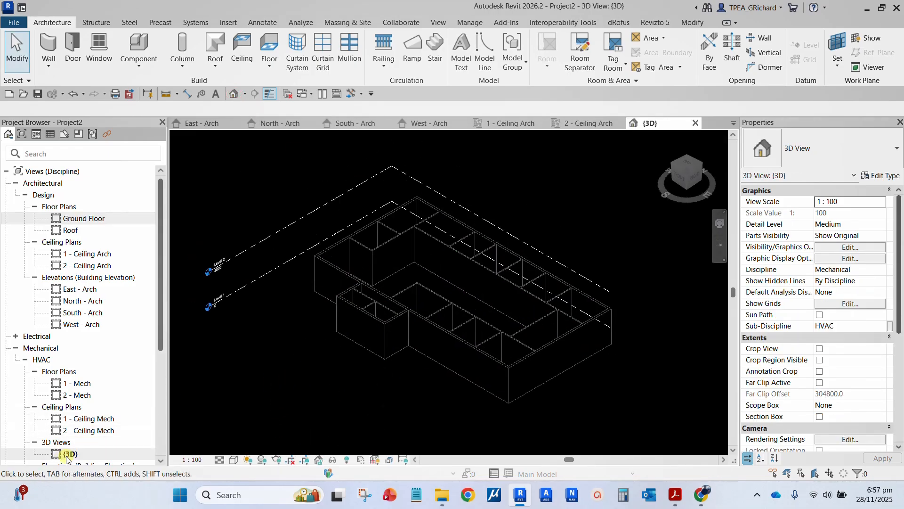
pyautogui.scroll(-5, 73, 398)
pyautogui.rightClick(69, 283)
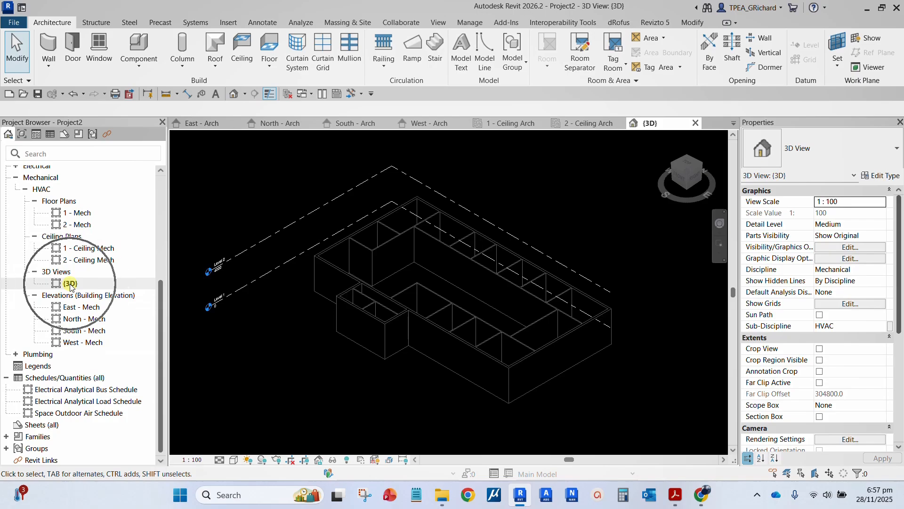
pyautogui.moveTo(127, 305)
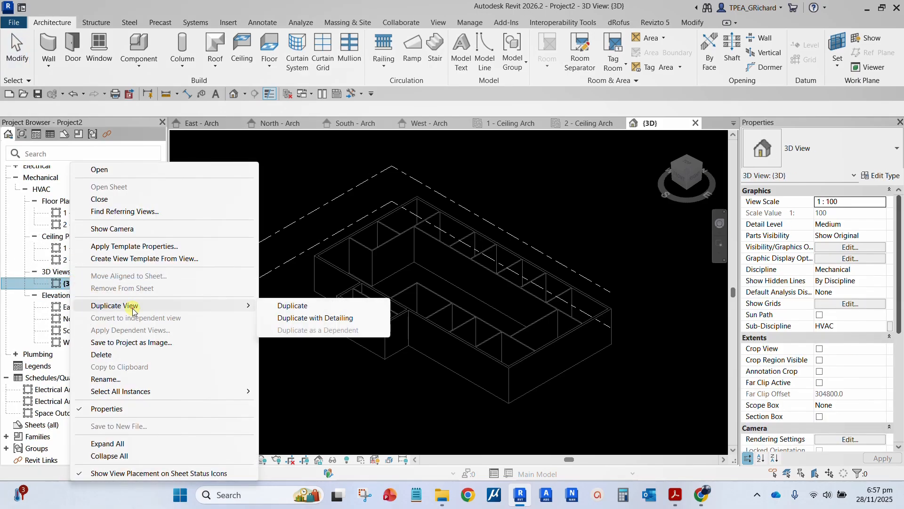
pyautogui.click(307, 307)
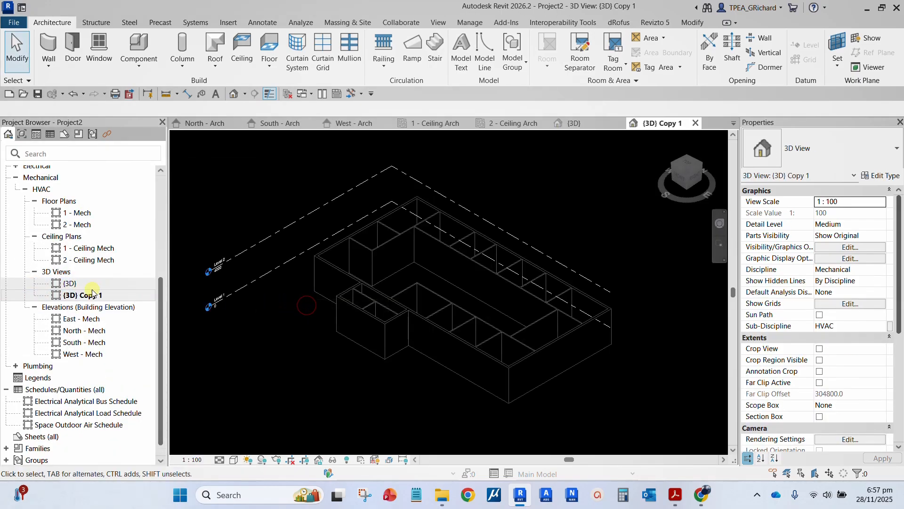
# Rename the duplicated 3D view as 3D - Arch
pyautogui.rightClick(90, 296)
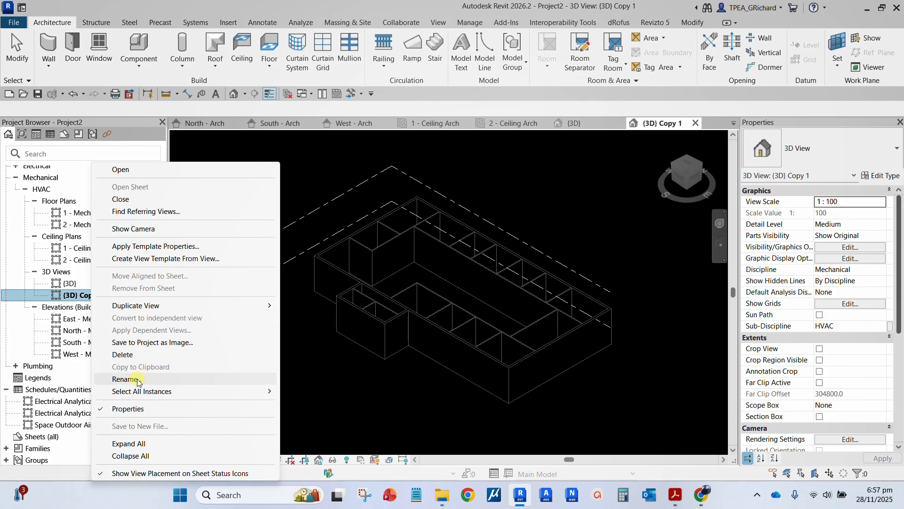
pyautogui.click(127, 379)
pyautogui.click(112, 296)
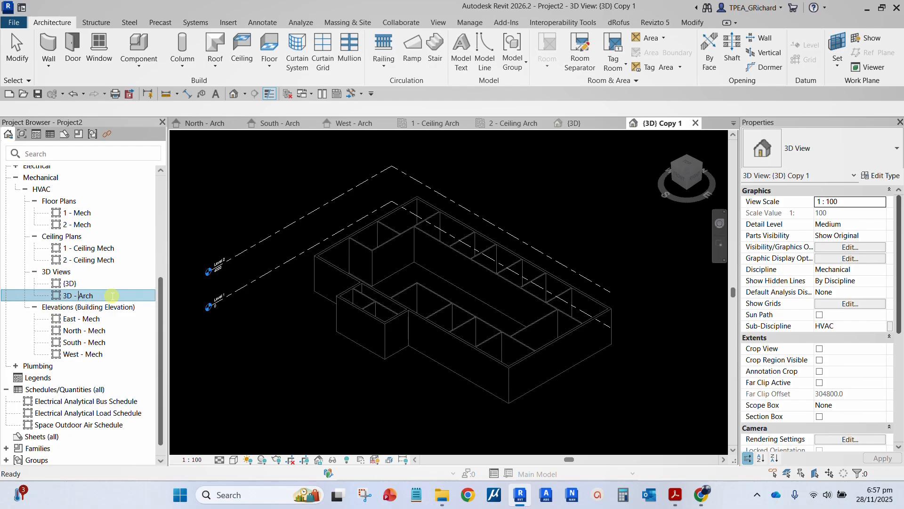
pyautogui.press('Return')
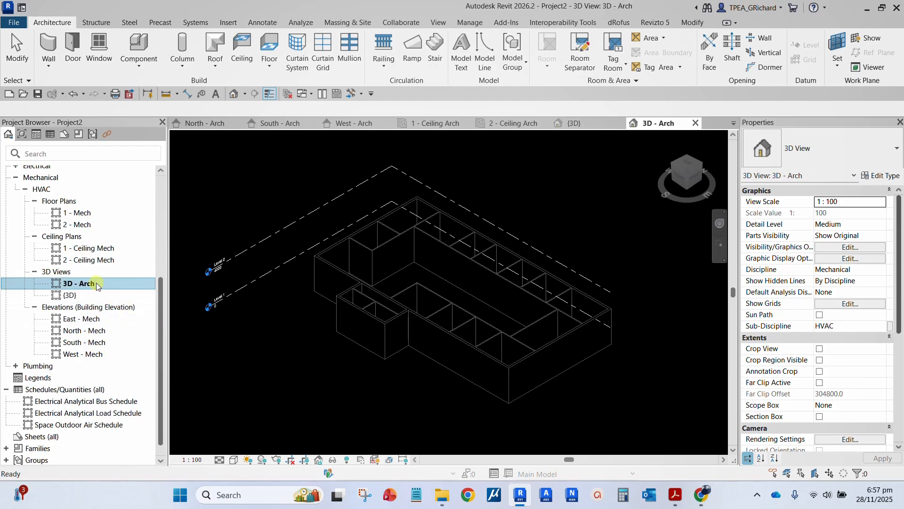
# Set the 3D - Arch view's discipline to Architectural and its sub-discipline to Design, and apply the changes
pyautogui.click(92, 283)
pyautogui.click(884, 273)
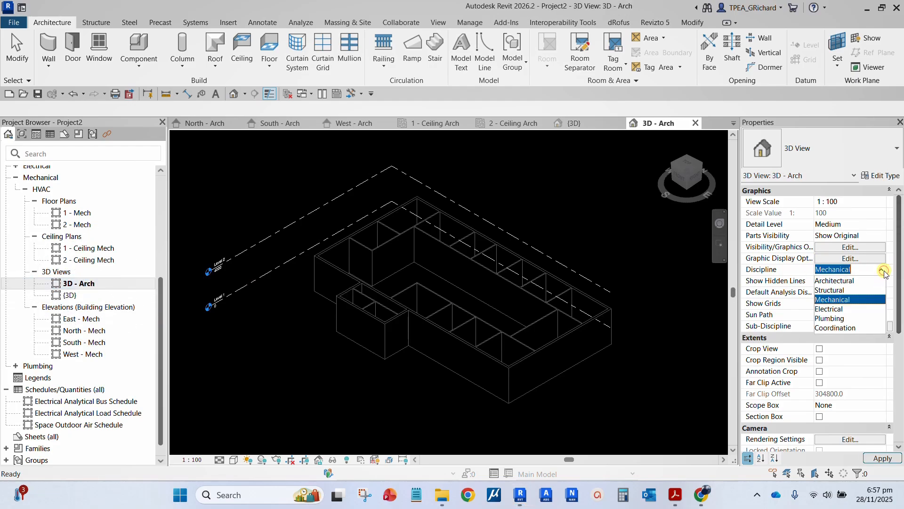
pyautogui.click(860, 281)
pyautogui.click(882, 327)
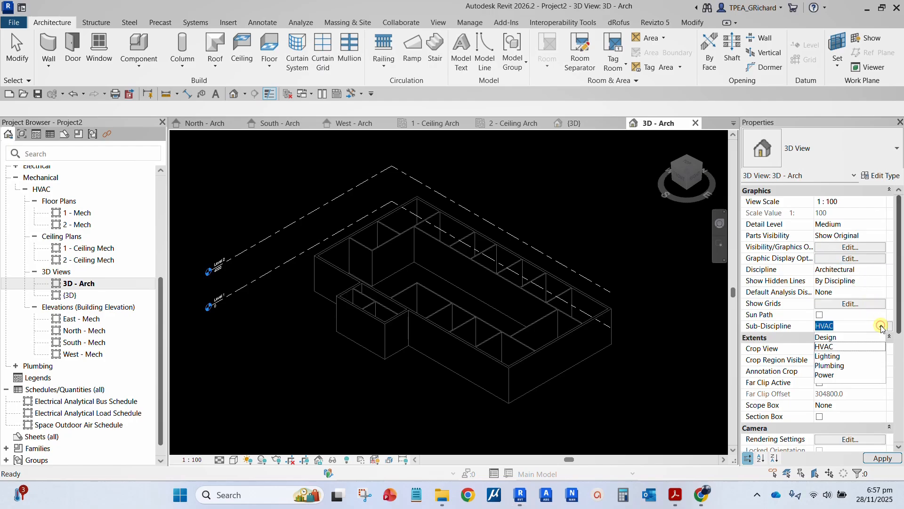
pyautogui.click(825, 337)
pyautogui.click(882, 457)
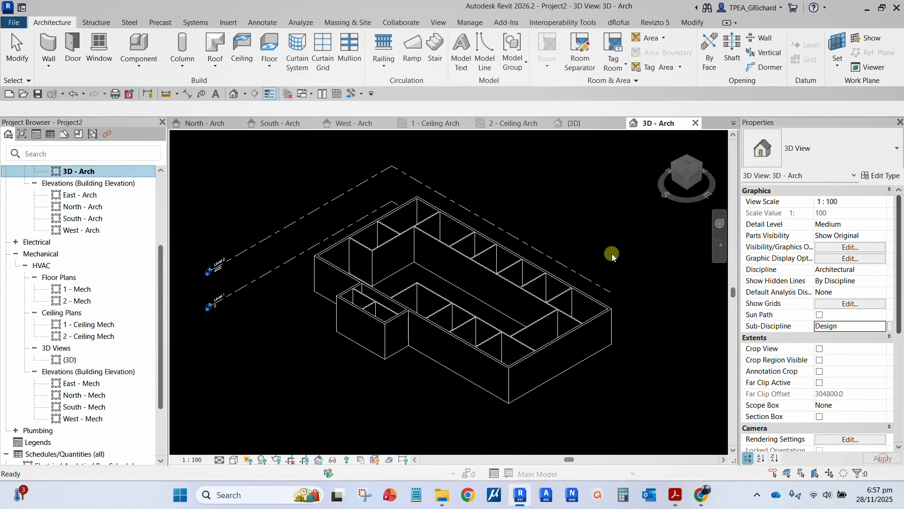
pyautogui.moveTo(566, 211); pyautogui.dragTo(542, 215, button='middle')
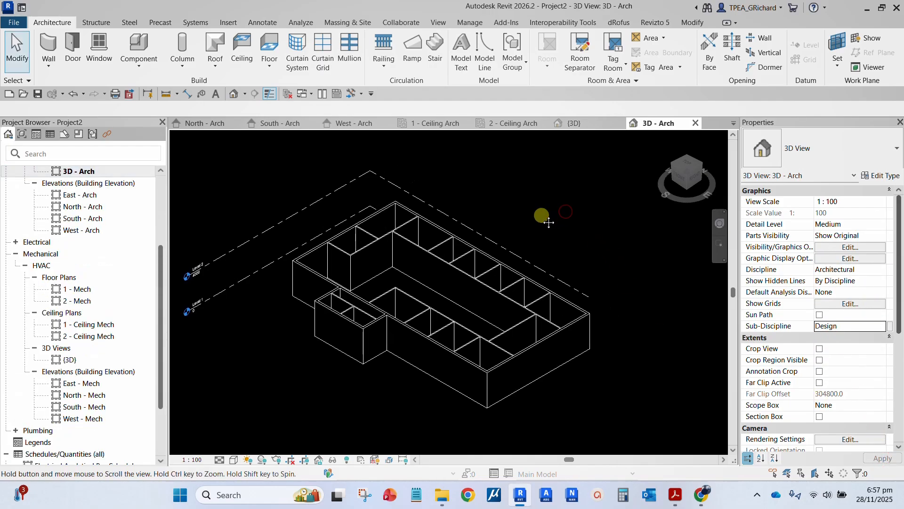
# Set the 3D - Arch view's detail level to Fine and its visual style to Shaded
pyautogui.click(220, 460)
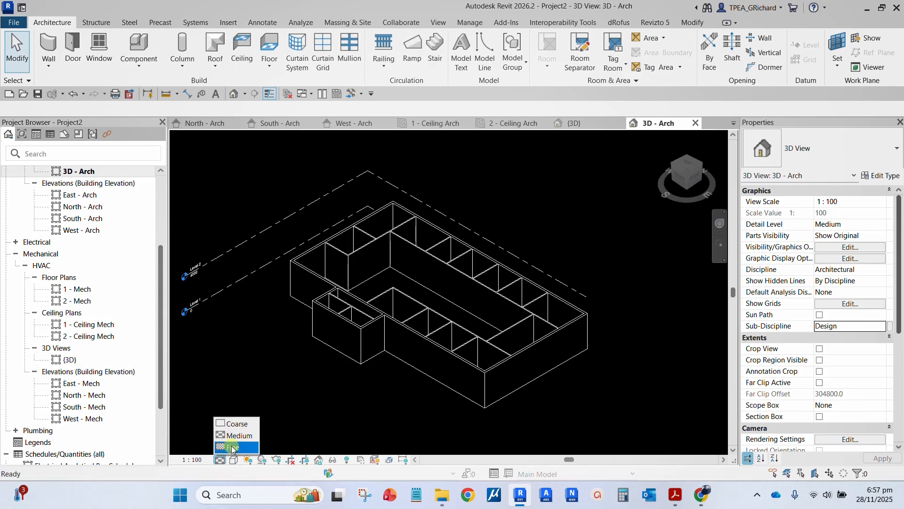
pyautogui.click(233, 447)
pyautogui.click(234, 460)
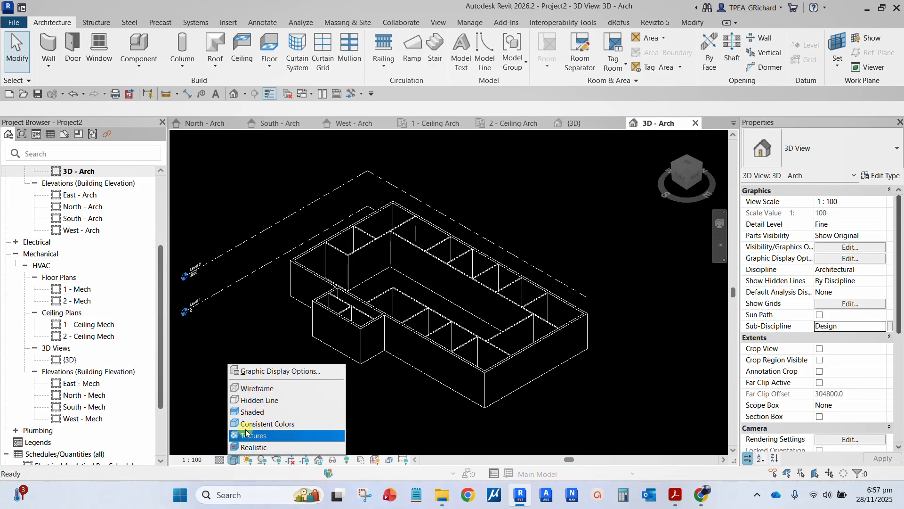
pyautogui.click(250, 411)
pyautogui.moveTo(547, 238)
pyautogui.keyDown('shift'); pyautogui.mouseDown(button='middle')
pyautogui.moveTo(574, 330)
pyautogui.moveTo(578, 257)
pyautogui.moveTo(552, 269)
pyautogui.moveTo(532, 235)
pyautogui.mouseUp(button='middle'); pyautogui.keyUp('shift')
pyautogui.scroll(-2, 543, 245)
pyautogui.click(686, 175)
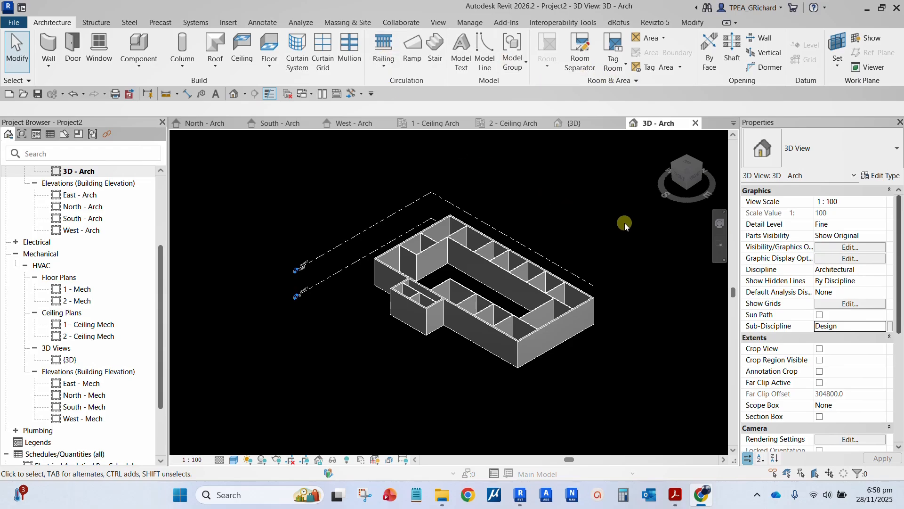
pyautogui.click(575, 231)
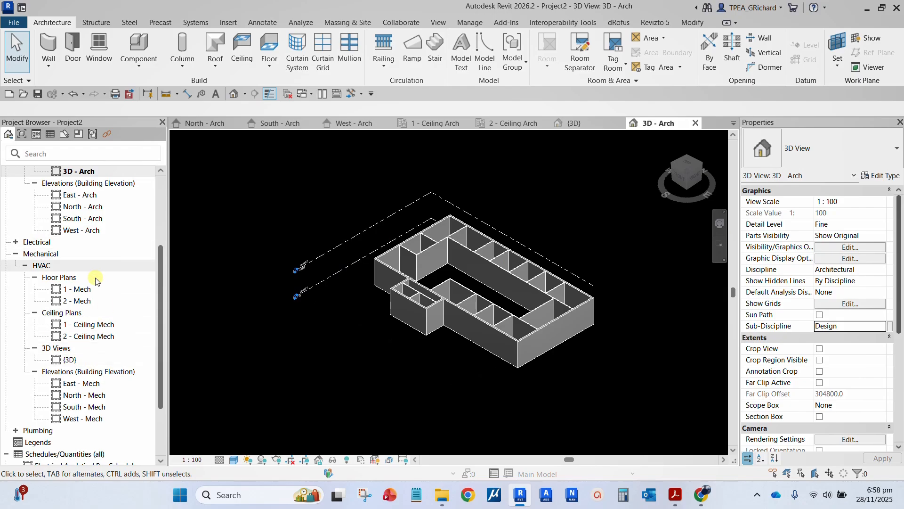
# Open the North - Arch elevation at the Level 1 and Level 2 heads
pyautogui.scroll(2, 95, 279)
pyautogui.press('ctrl')
pyautogui.press('ctrl')
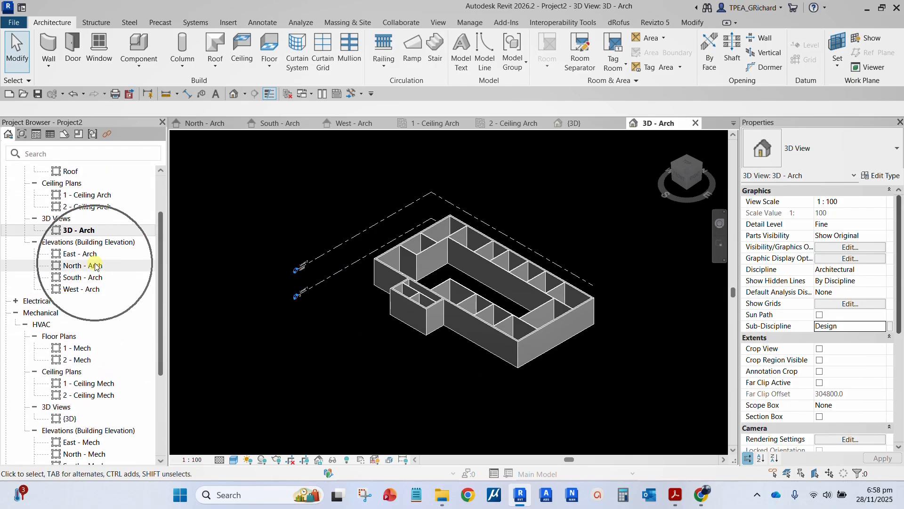
pyautogui.doubleClick(95, 266)
pyautogui.press('ctrl')
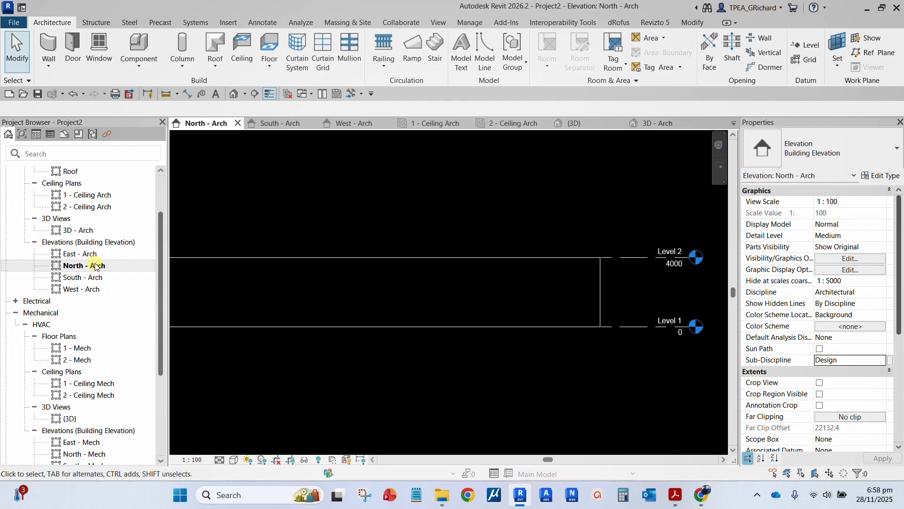
pyautogui.scroll(-1, 381, 279)
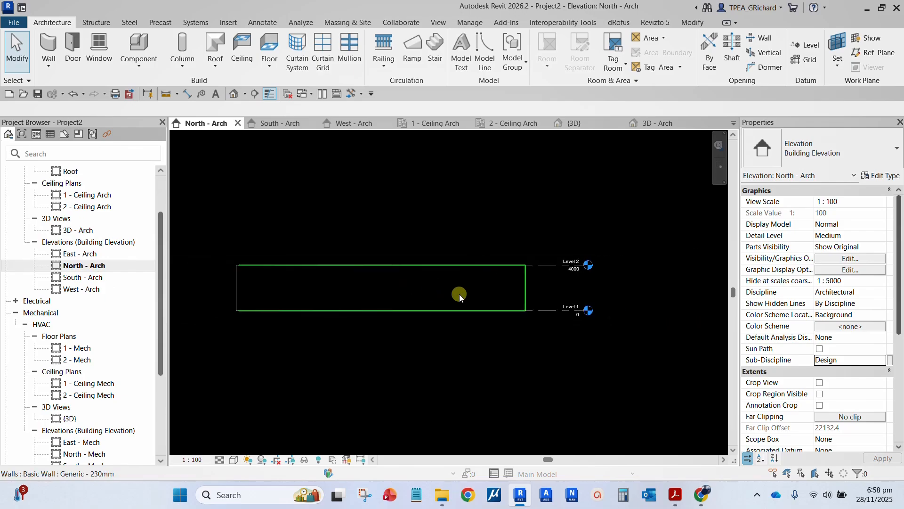
pyautogui.moveTo(465, 296); pyautogui.dragTo(393, 285, button='middle')
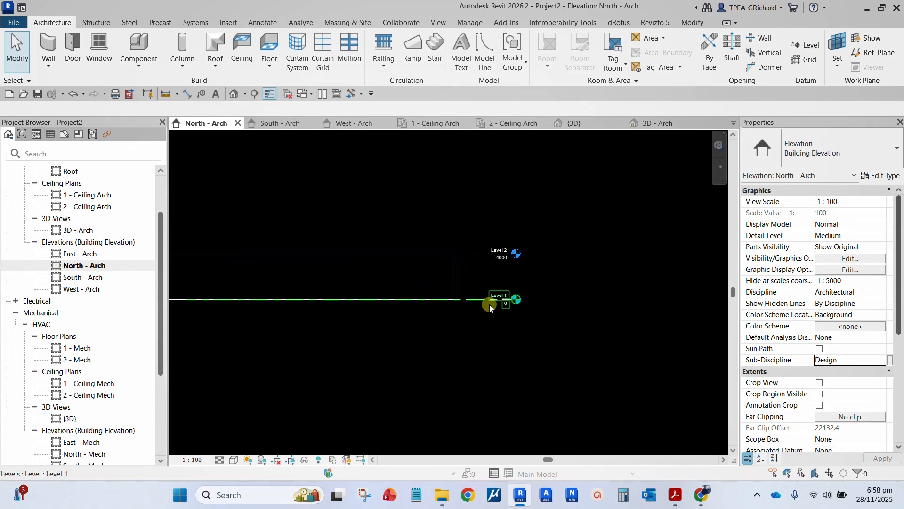
# Rename Level 1 as Ground Floor in the North - Arch elevation
pyautogui.scroll(2, 475, 289)
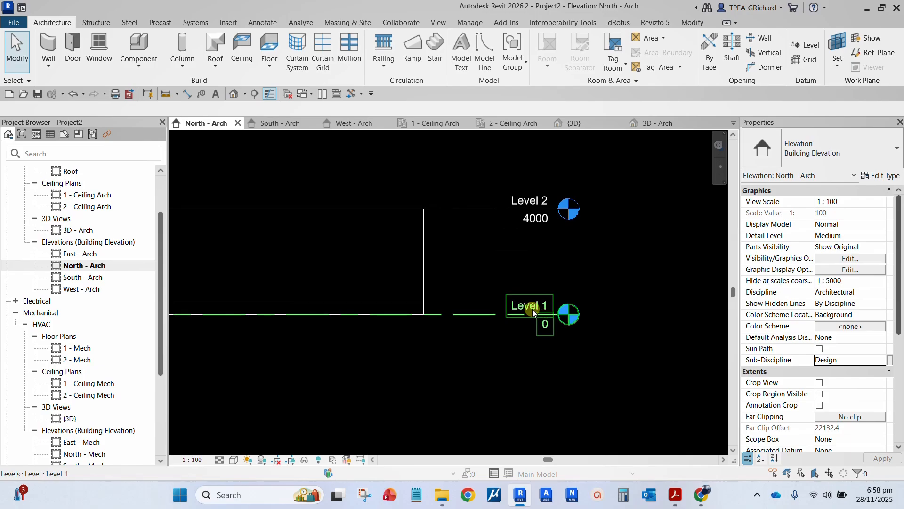
pyautogui.scroll(3, 143, 242)
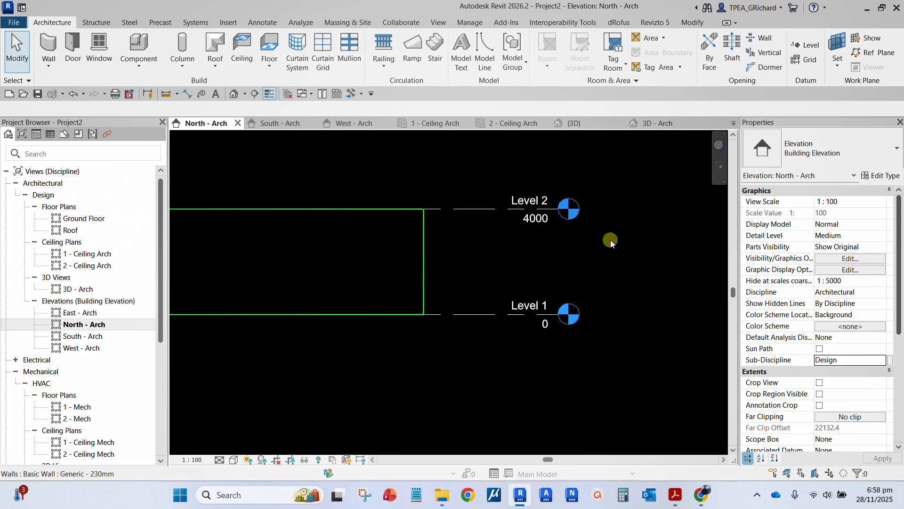
pyautogui.click(491, 314)
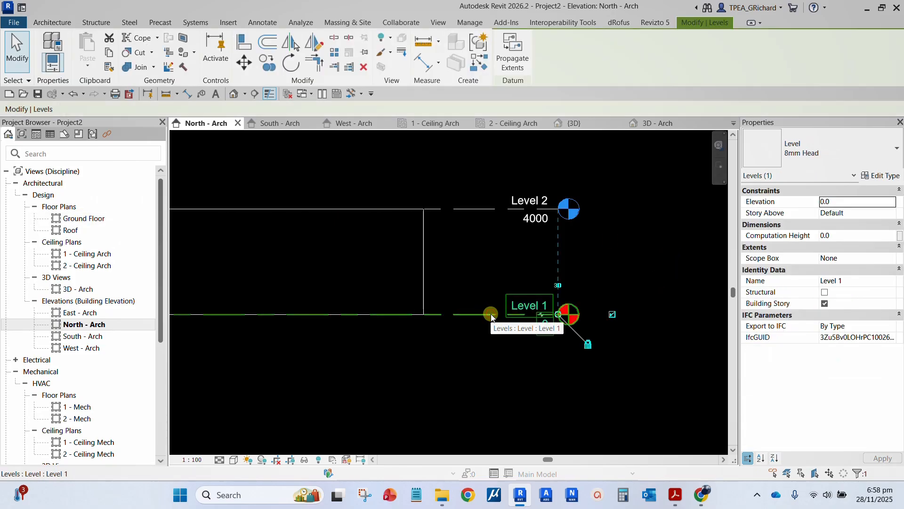
pyautogui.click(520, 307)
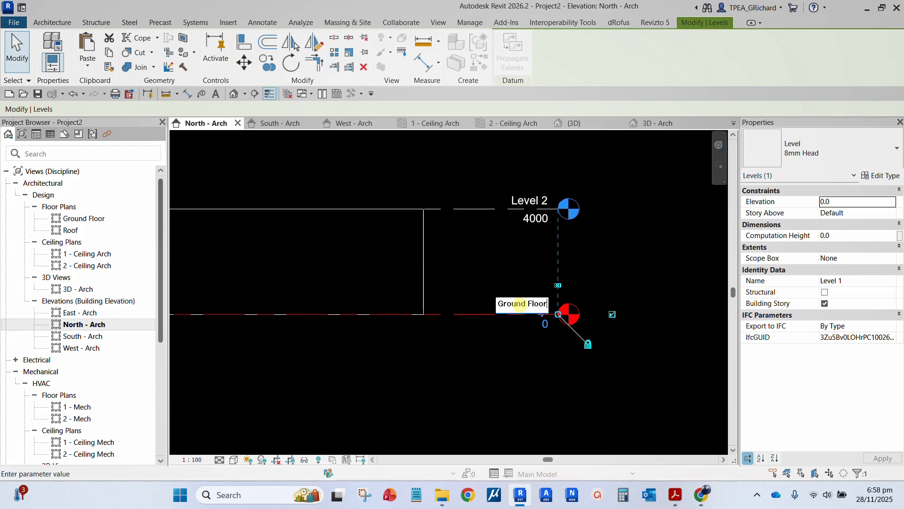
pyautogui.press('Return')
pyautogui.click(484, 255)
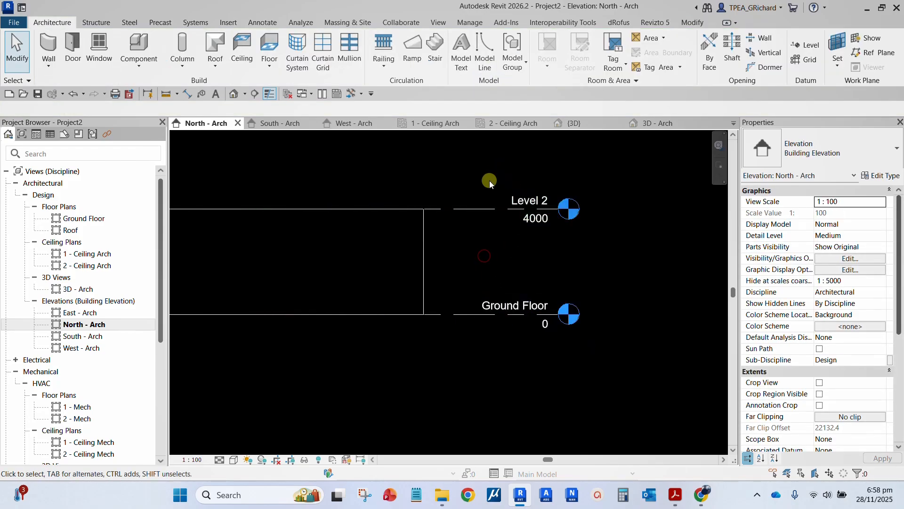
# Rename Level 2 as Roof in the North - Arch elevation
pyautogui.click(486, 209)
pyautogui.click(529, 198)
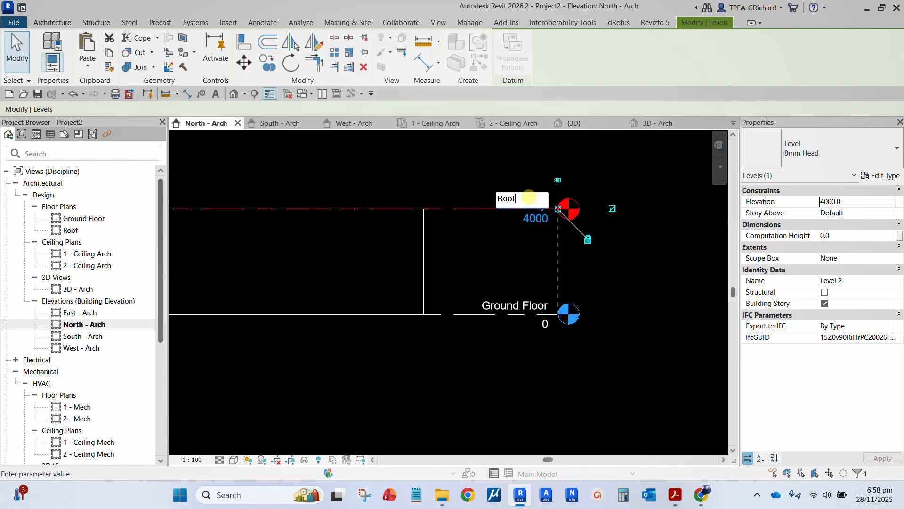
pyautogui.write('Roof')
pyautogui.press('Return')
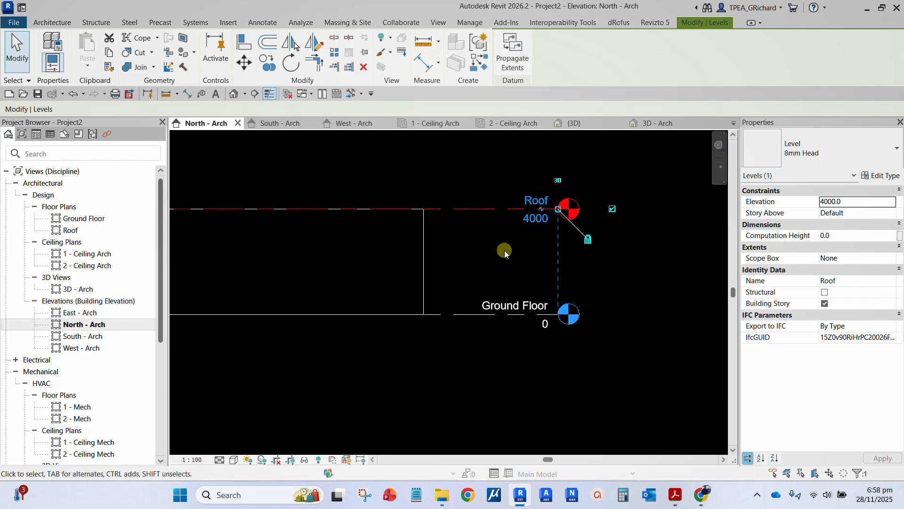
pyautogui.click(501, 259)
pyautogui.scroll(-3, 502, 264)
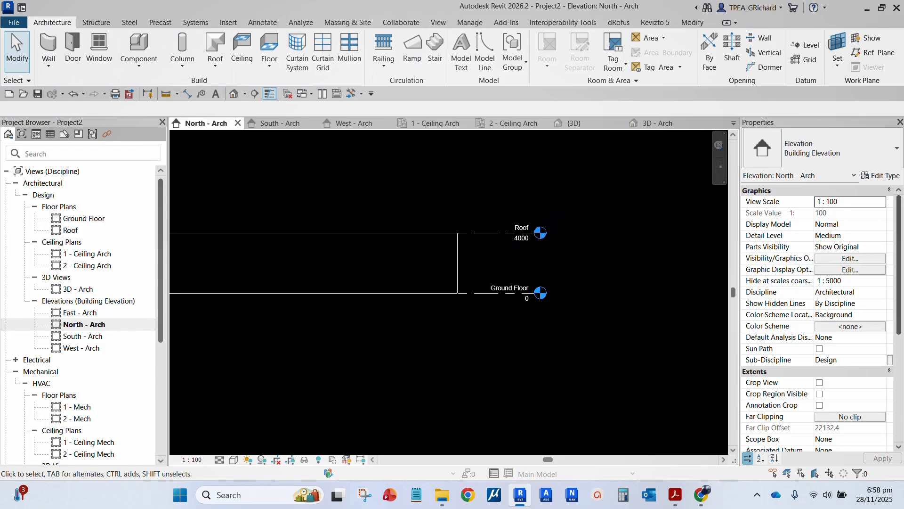
# Open the Ground Floor plan and draw a vertical grid line upward from the exterior walls' north-west corner, on the west wall's centreline
pyautogui.doubleClick(85, 218)
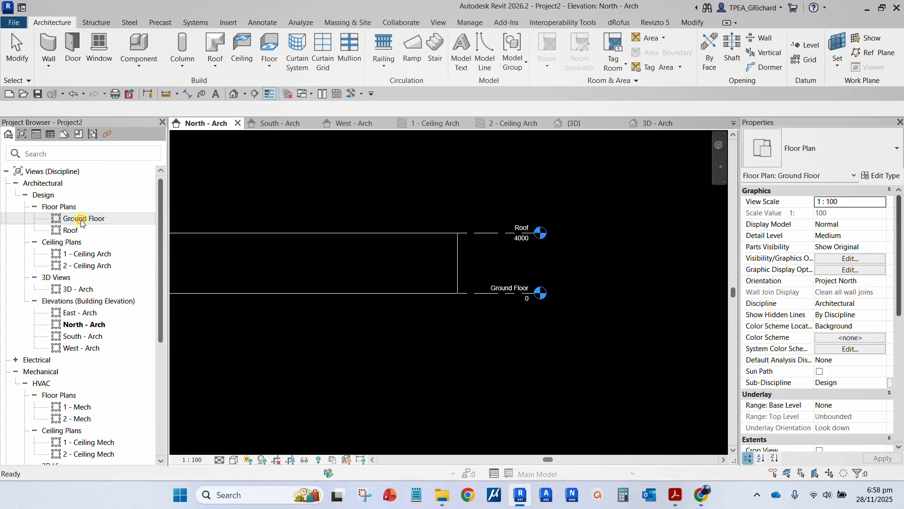
pyautogui.scroll(-2, 434, 275)
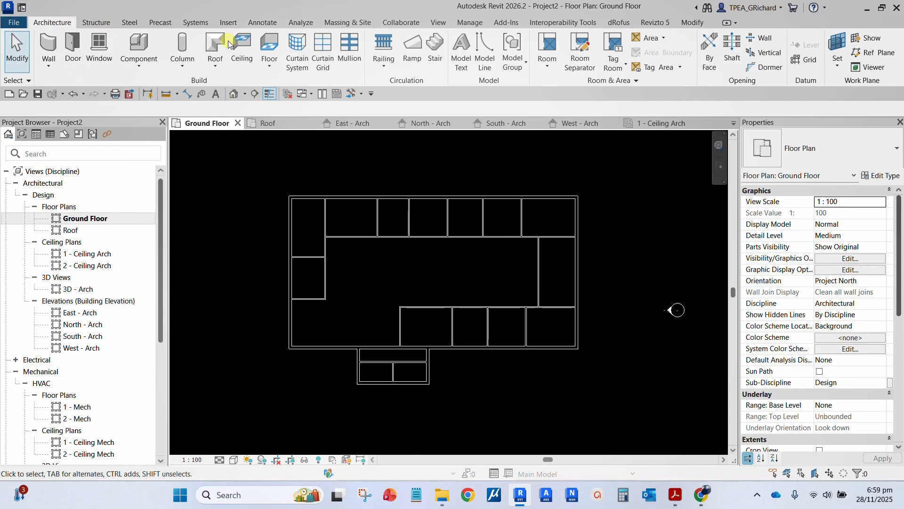
pyautogui.click(802, 60)
pyautogui.scroll(5, 283, 195)
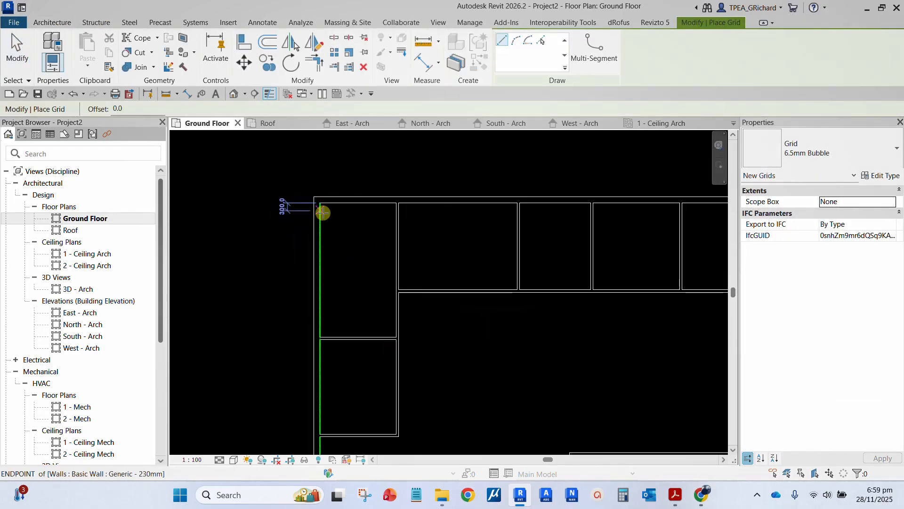
pyautogui.scroll(2, 319, 193)
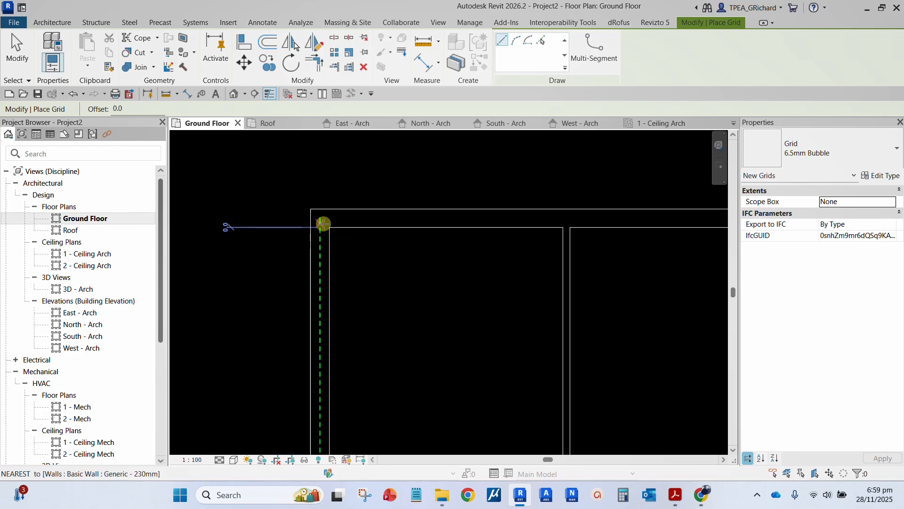
pyautogui.click(323, 217)
pyautogui.scroll(-3, 361, 286)
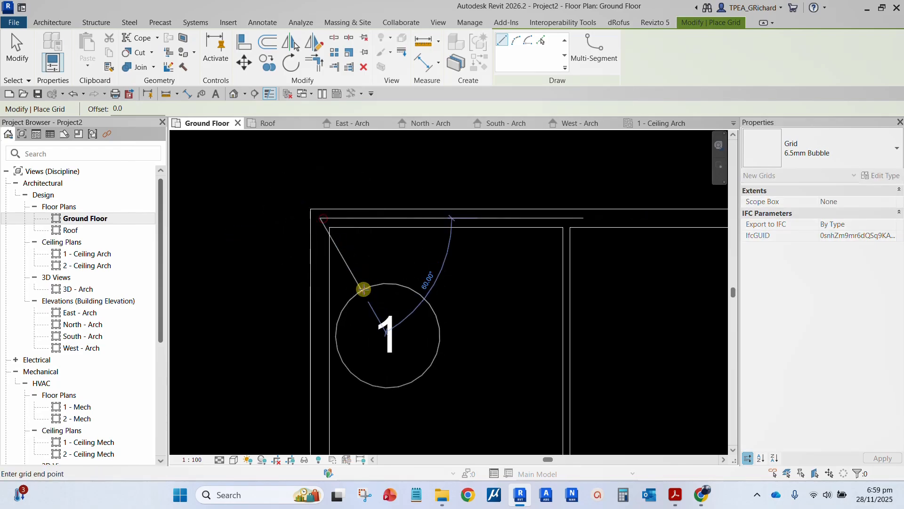
pyautogui.scroll(2, 364, 169)
pyautogui.scroll(-4, 373, 242)
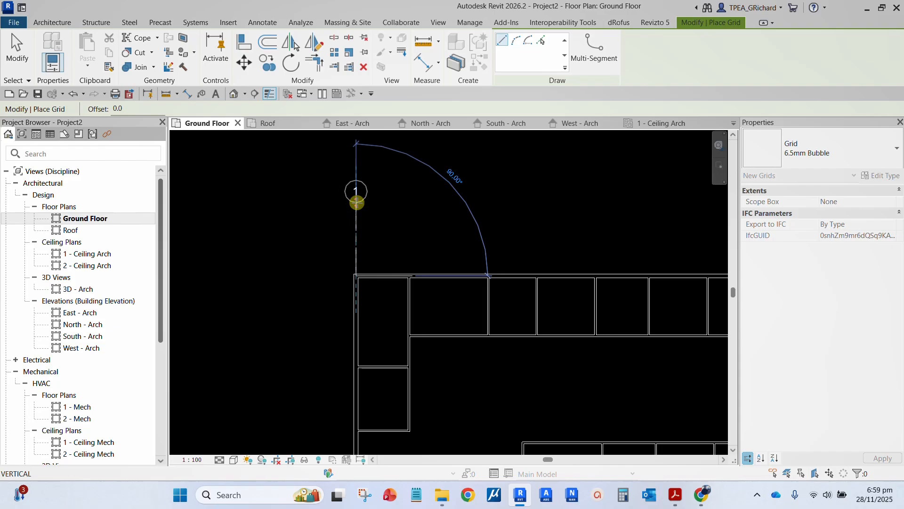
pyautogui.click(357, 203)
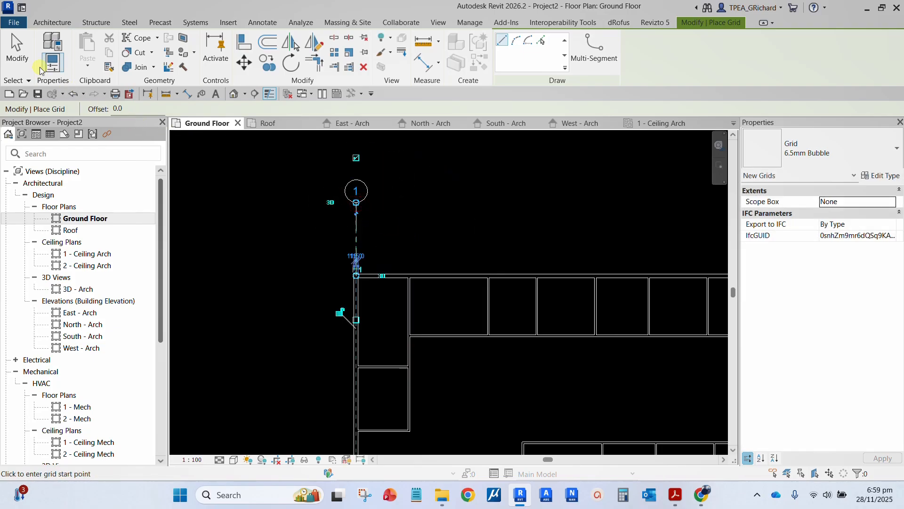
pyautogui.click(16, 47)
# Extend the lower end of grid 1 south along the west wall to well below the building
pyautogui.scroll(-2, 416, 233)
pyautogui.moveTo(416, 232); pyautogui.dragTo(435, 203, button='middle')
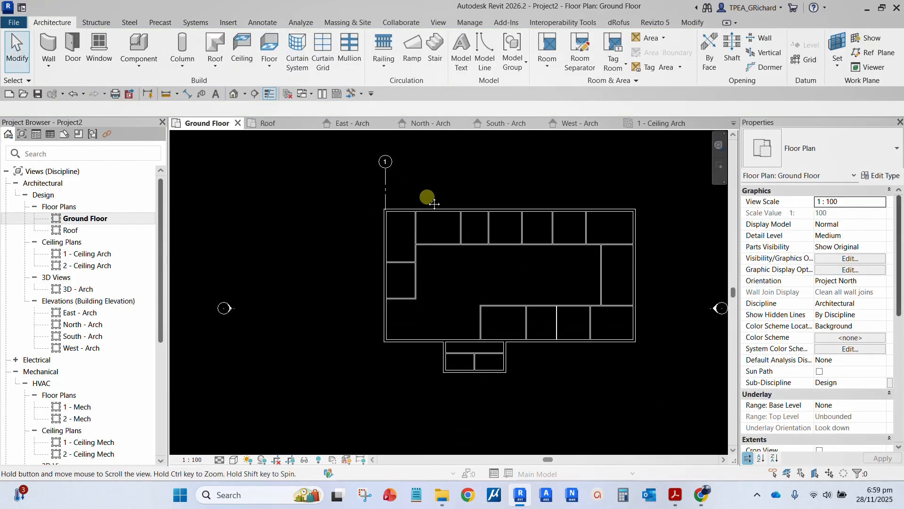
pyautogui.click(388, 188)
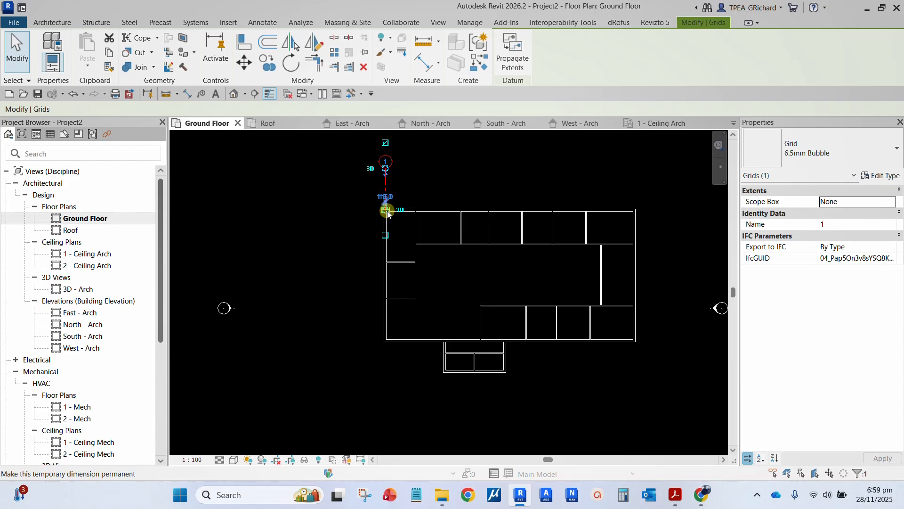
pyautogui.scroll(2, 387, 213)
pyautogui.moveTo(382, 206); pyautogui.dragTo(392, 403)
pyautogui.scroll(-4, 385, 281)
pyautogui.click(523, 404)
pyautogui.scroll(2, 419, 403)
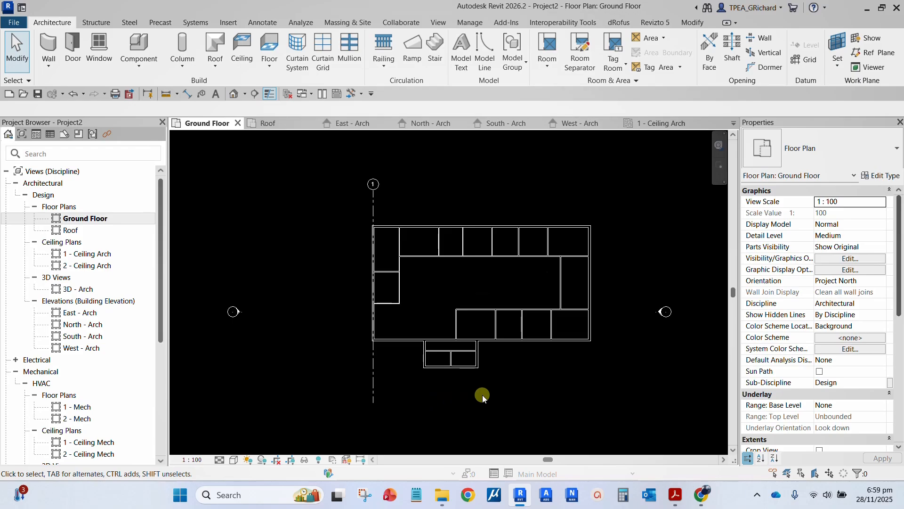
pyautogui.moveTo(482, 395); pyautogui.dragTo(483, 404, button='middle')
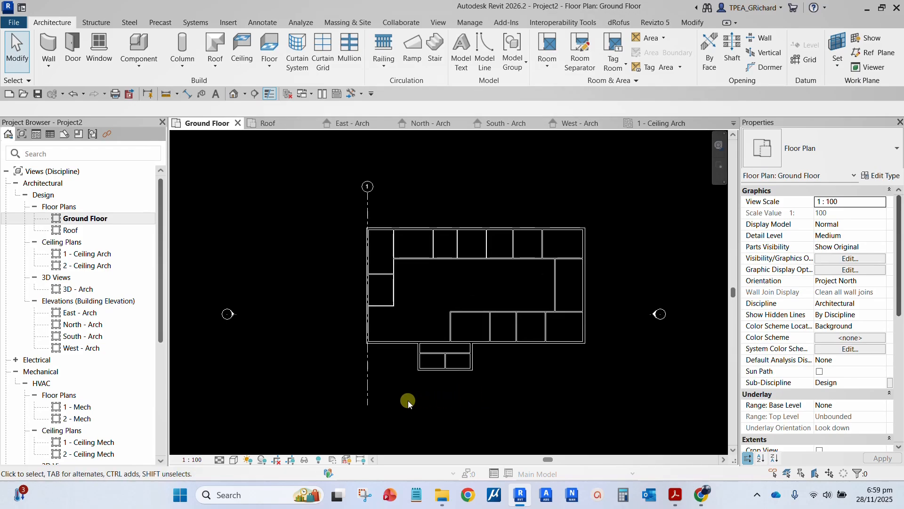
# Shorten the lower end of grid 1 so it stops a little below the entrance projection
pyautogui.click(368, 390)
pyautogui.scroll(2, 368, 391)
pyautogui.moveTo(366, 409); pyautogui.dragTo(376, 377)
pyautogui.click(496, 367)
pyautogui.scroll(-2, 444, 374)
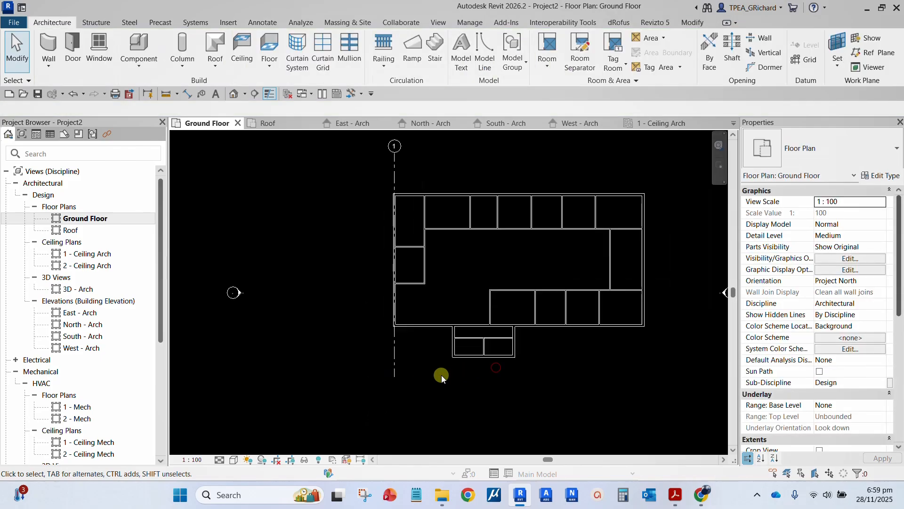
pyautogui.moveTo(441, 375); pyautogui.dragTo(418, 385, button='middle')
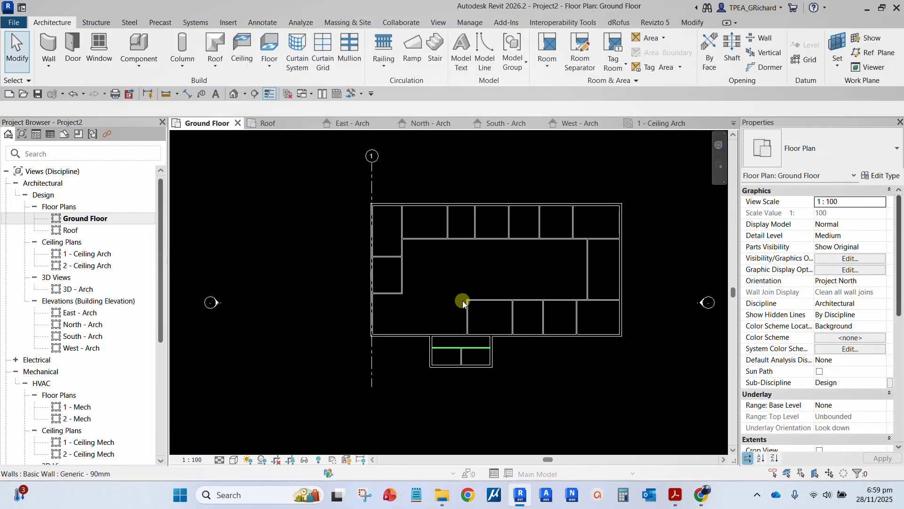
# Draw a vertical grid line from the north wall along the first partition east of grid 1, ending level with grid 1's lower end
pyautogui.click(800, 61)
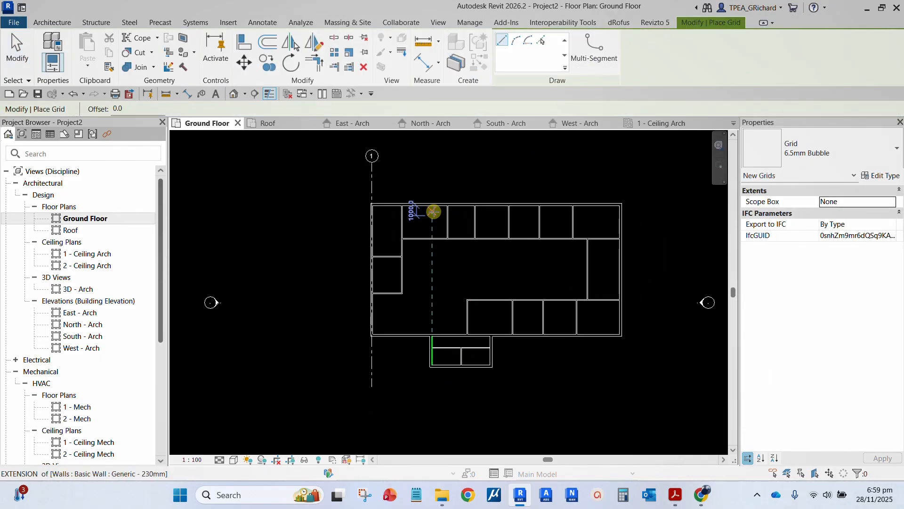
pyautogui.scroll(5, 414, 205)
pyautogui.click(434, 170)
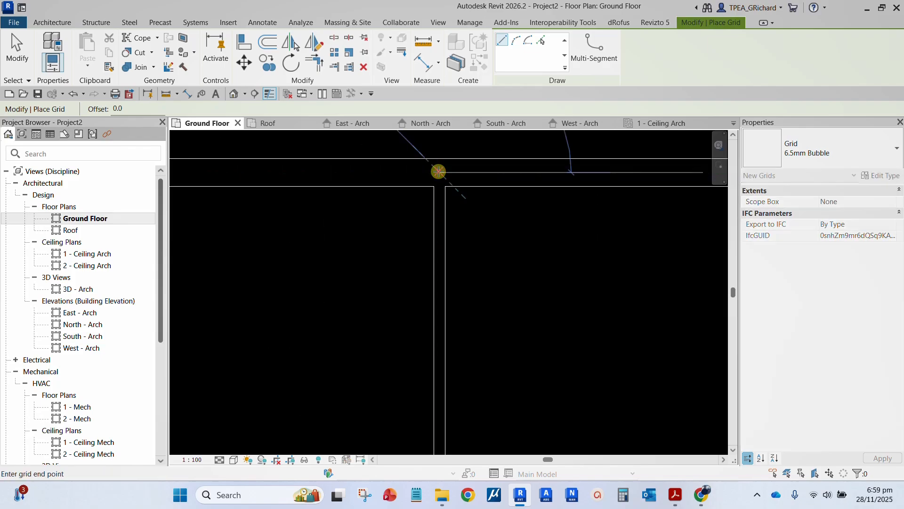
pyautogui.scroll(-4, 475, 256)
pyautogui.scroll(4, 474, 250)
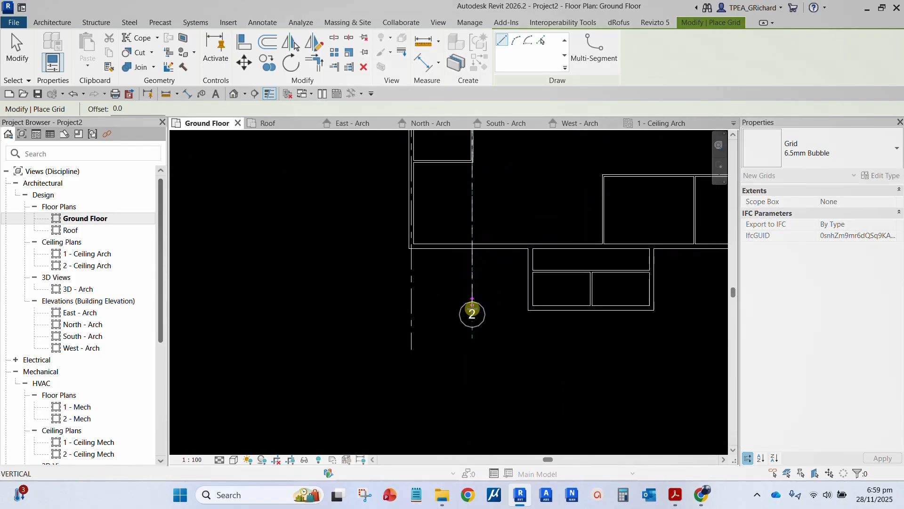
pyautogui.click(473, 351)
pyautogui.scroll(-4, 509, 307)
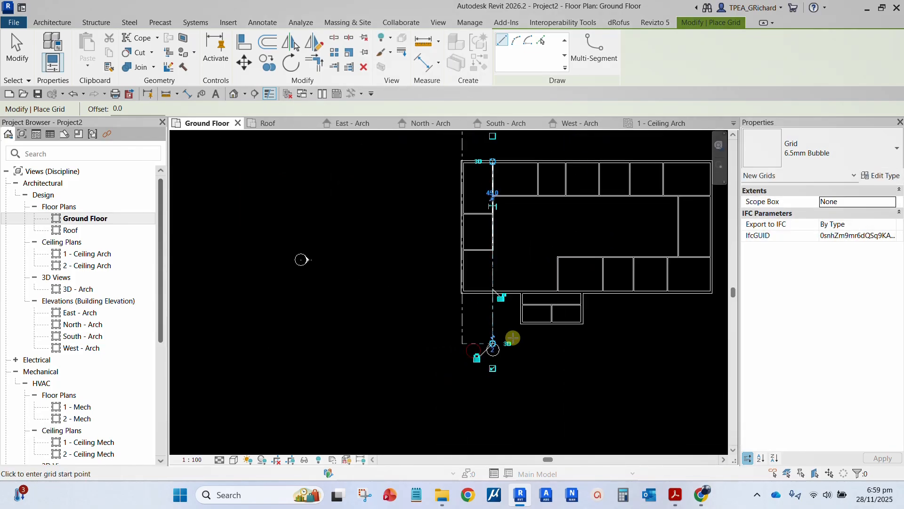
# Draw a vertical grid line from the north wall along the second north-row partition, ending level with grid 2's lower end
pyautogui.scroll(2, 431, 348)
pyautogui.scroll(6, 424, 206)
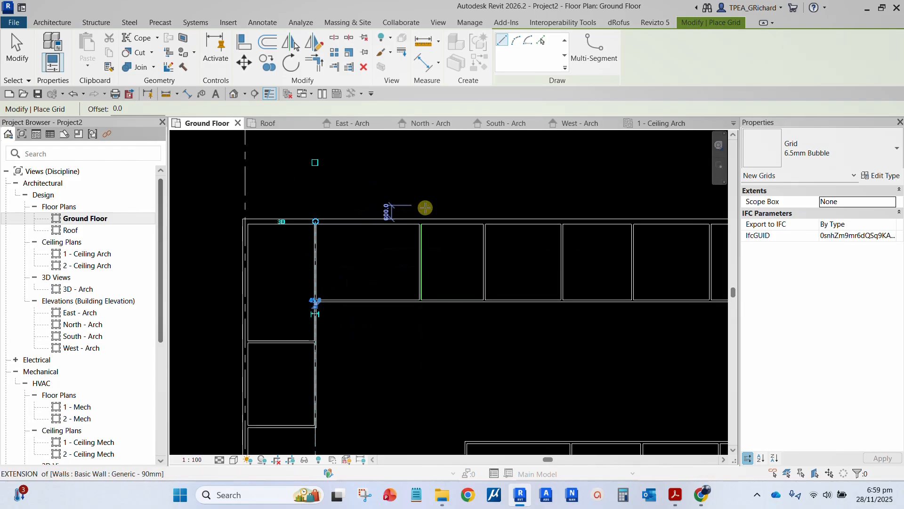
pyautogui.click(412, 234)
pyautogui.scroll(-4, 414, 269)
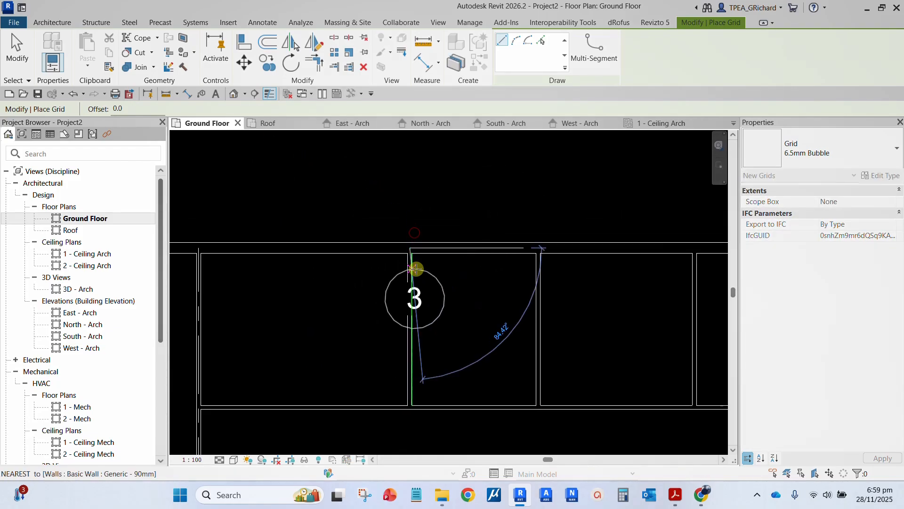
pyautogui.scroll(-4, 436, 261)
pyautogui.scroll(3, 434, 278)
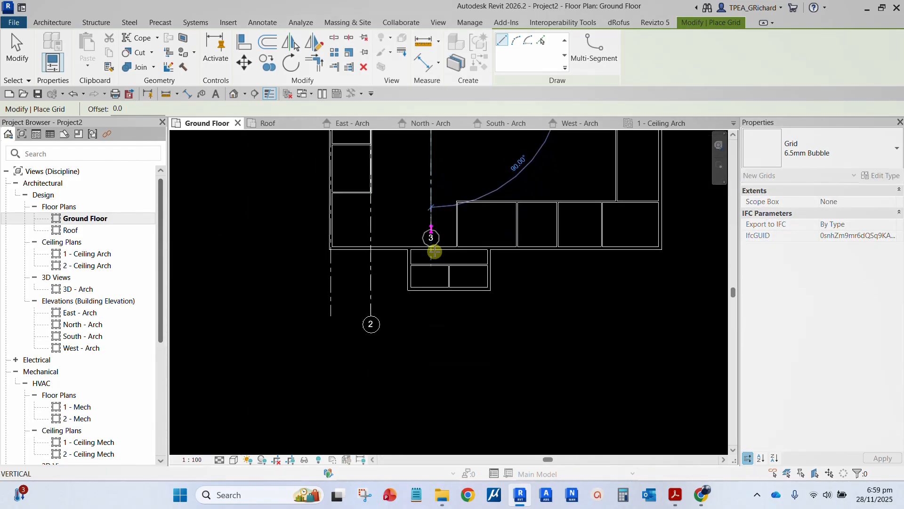
pyautogui.click(431, 316)
pyautogui.scroll(-2, 471, 236)
# Draw a vertical grid line from the north wall along the third north-row partition, ending level with grids 2 and 3
pyautogui.scroll(6, 430, 263)
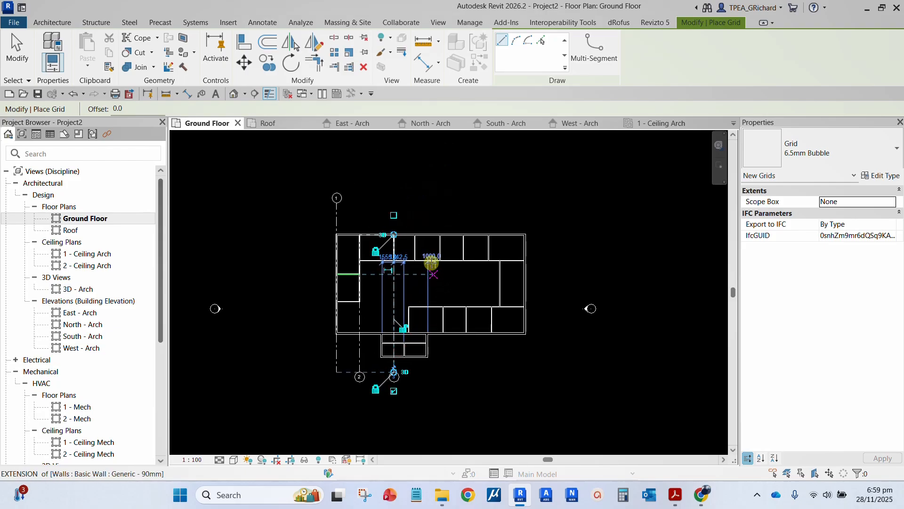
pyautogui.scroll(2, 380, 207)
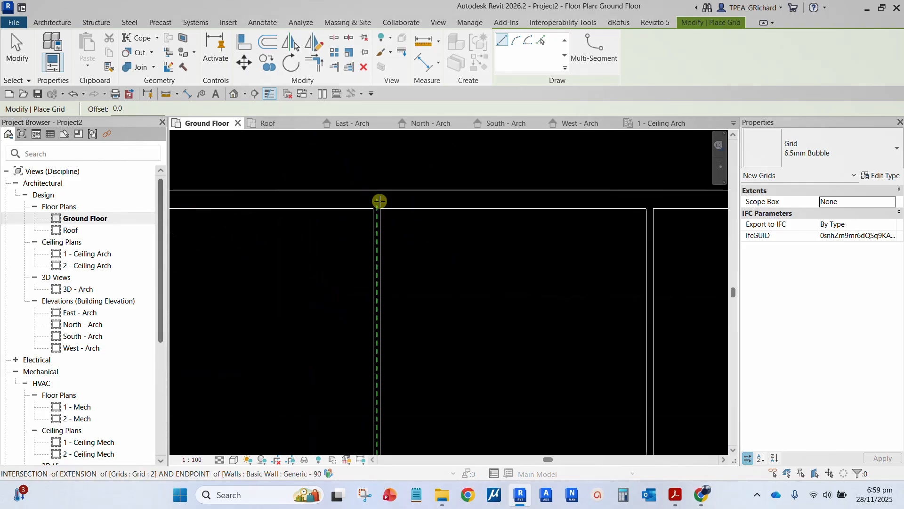
pyautogui.click(379, 199)
pyautogui.scroll(-4, 410, 262)
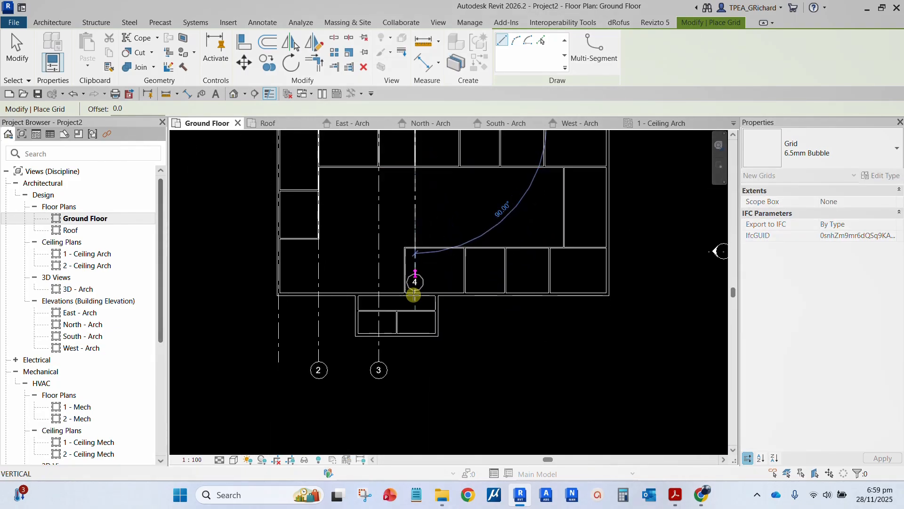
pyautogui.click(415, 361)
pyautogui.scroll(-2, 471, 325)
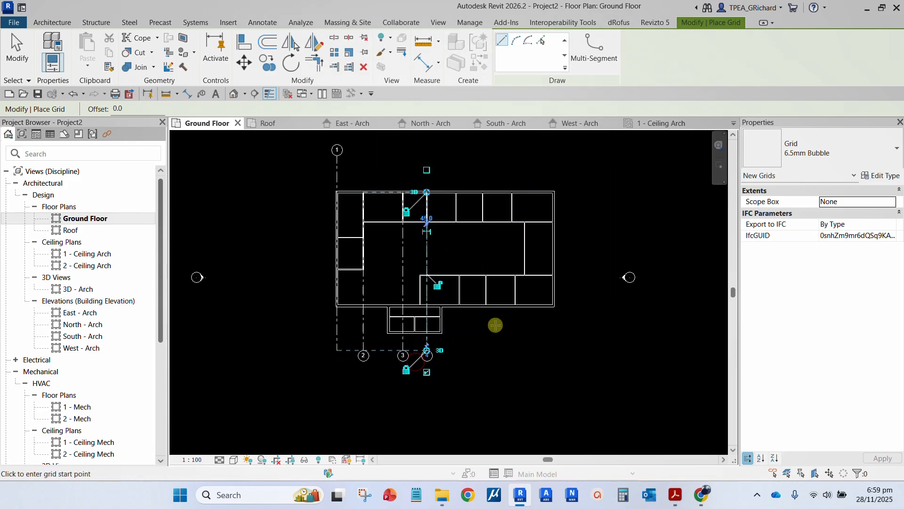
# Draw a vertical grid line from the north wall along the fourth north-row partition, ending level with grids 2 to 4
pyautogui.moveTo(495, 323); pyautogui.dragTo(424, 320, button='middle')
pyautogui.scroll(5, 383, 184)
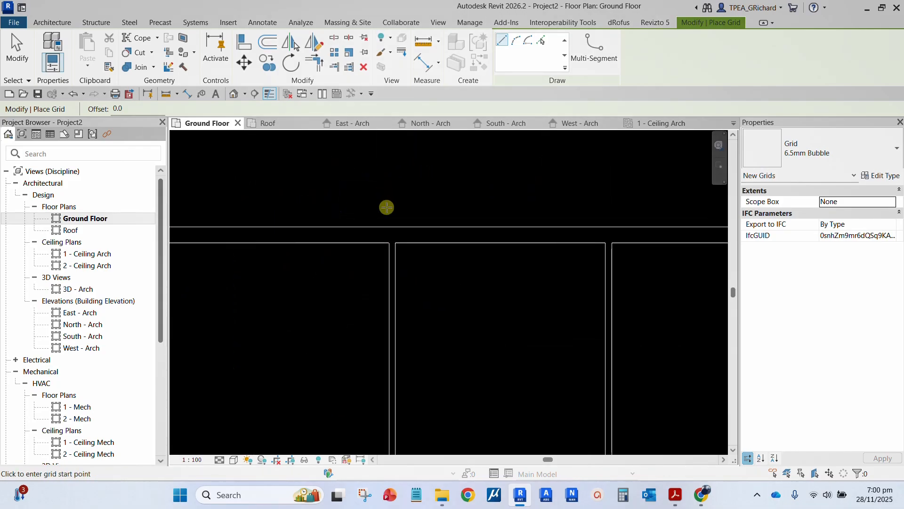
pyautogui.click(383, 187)
pyautogui.scroll(-4, 413, 260)
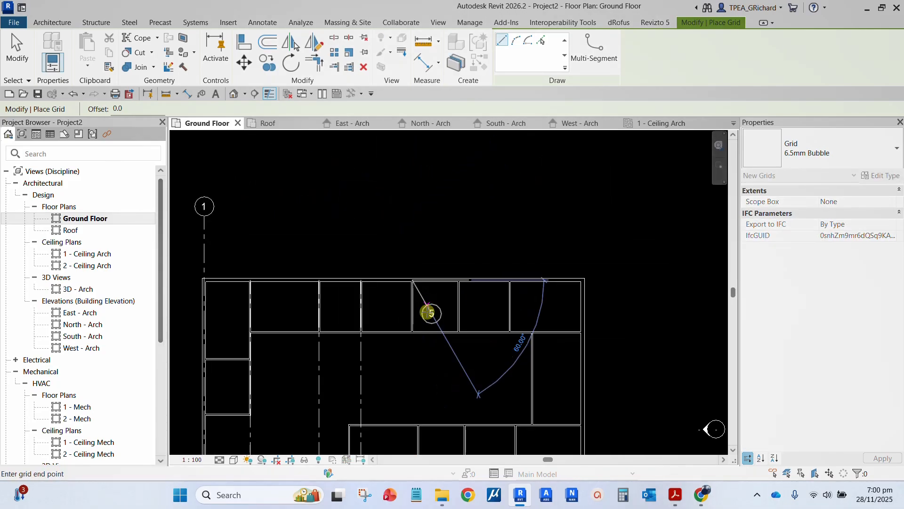
pyautogui.moveTo(427, 309); pyautogui.dragTo(454, 188, button='middle')
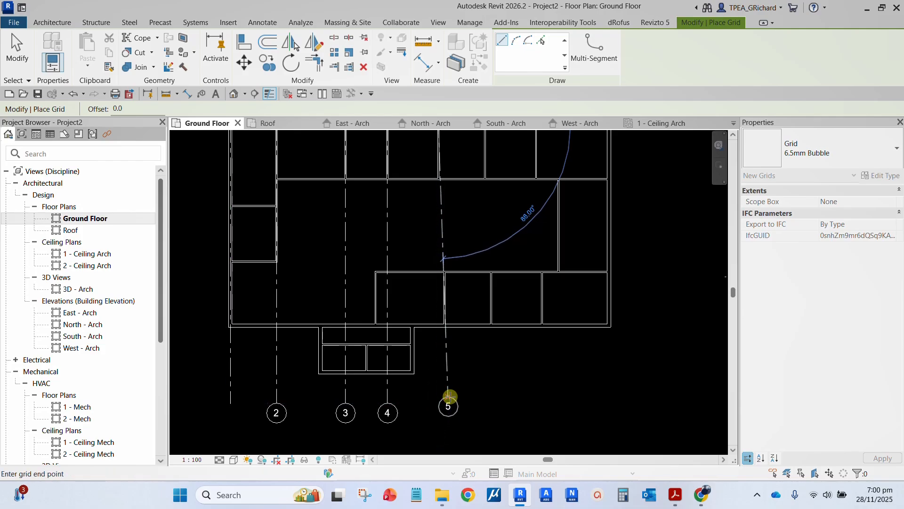
pyautogui.click(439, 404)
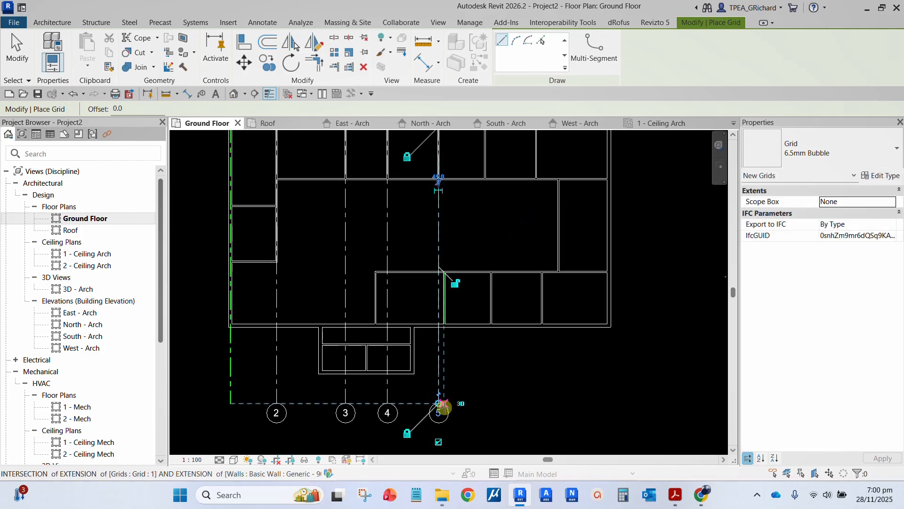
pyautogui.click(26, 54)
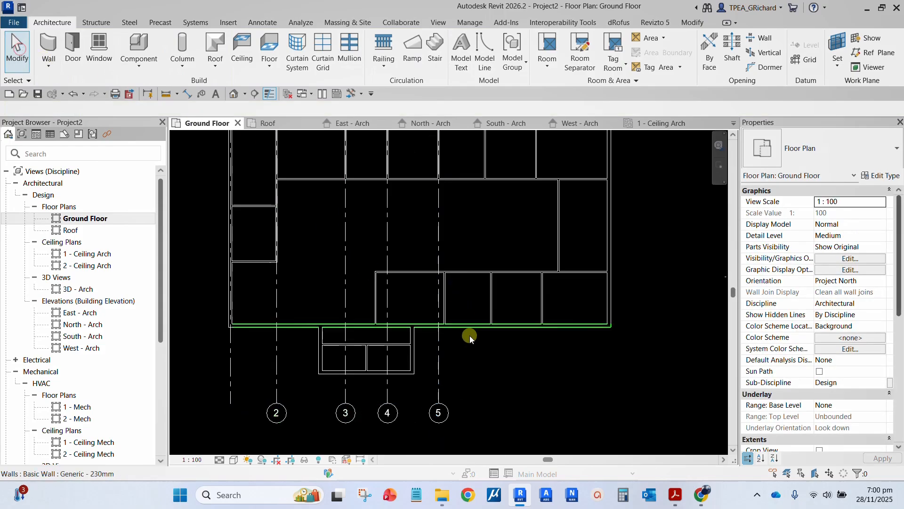
# Align the centreline of the south-row partition just east of grid 5 to grid 5
pyautogui.scroll(5, 451, 336)
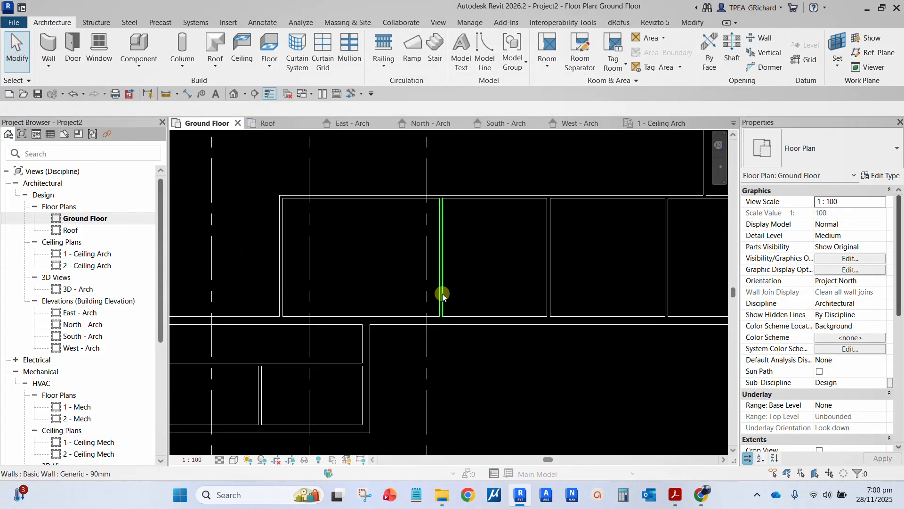
pyautogui.press('ctrl')
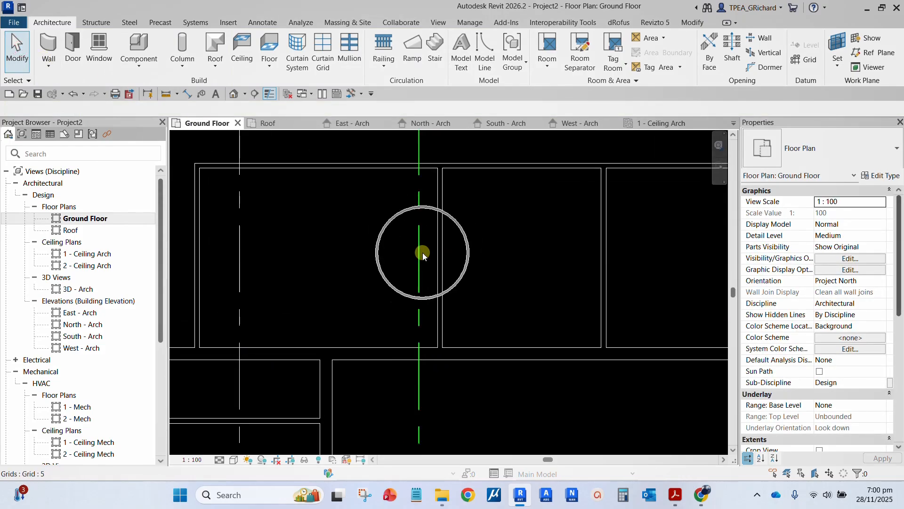
pyautogui.click(693, 23)
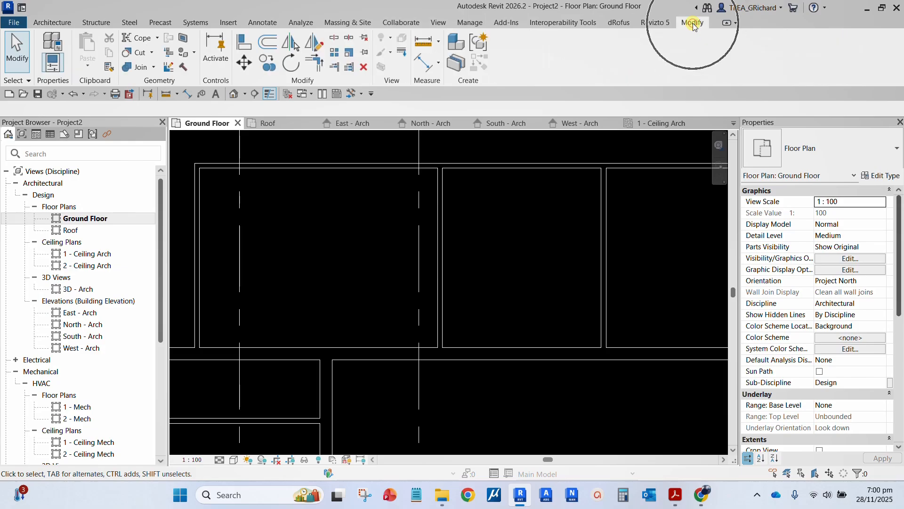
pyautogui.click(246, 42)
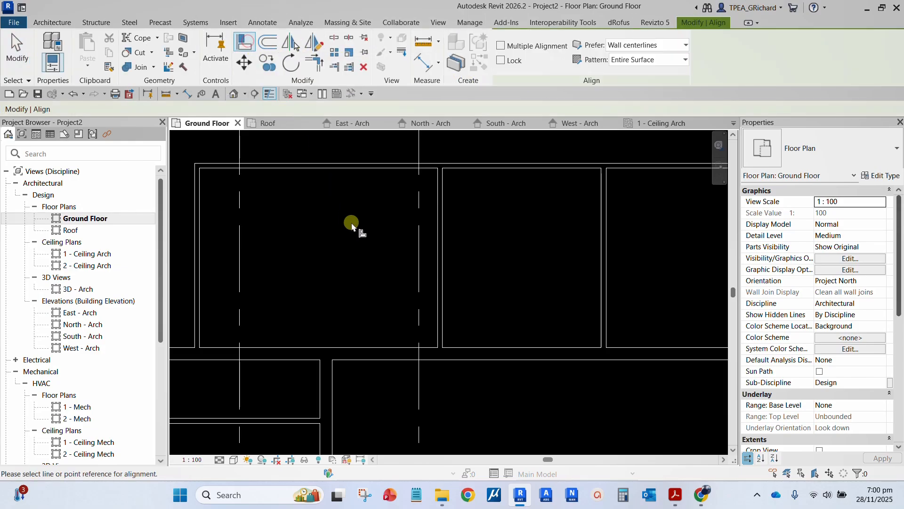
pyautogui.click(421, 246)
pyautogui.scroll(1, 422, 248)
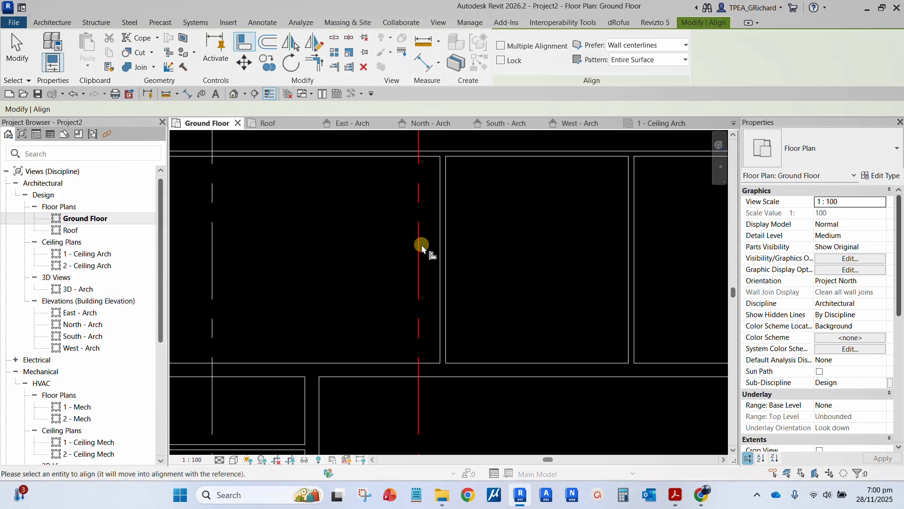
pyautogui.scroll(3, 443, 245)
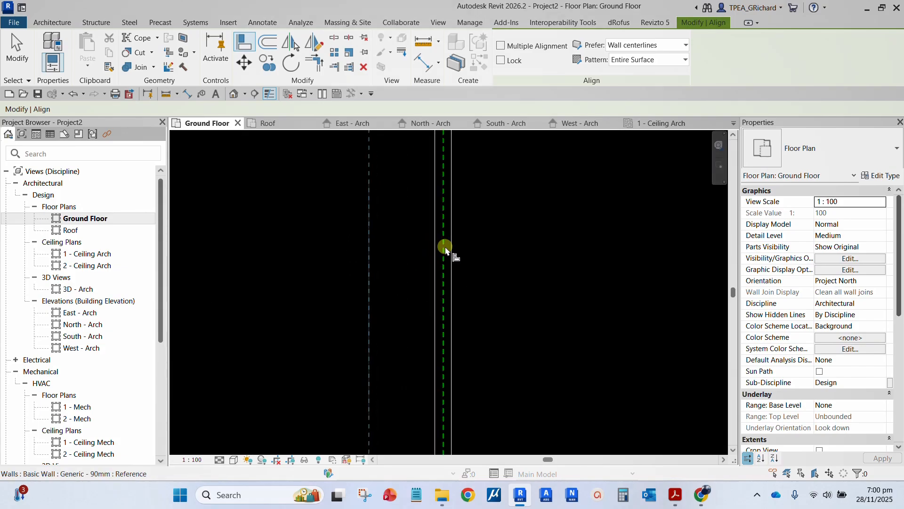
pyautogui.click(445, 247)
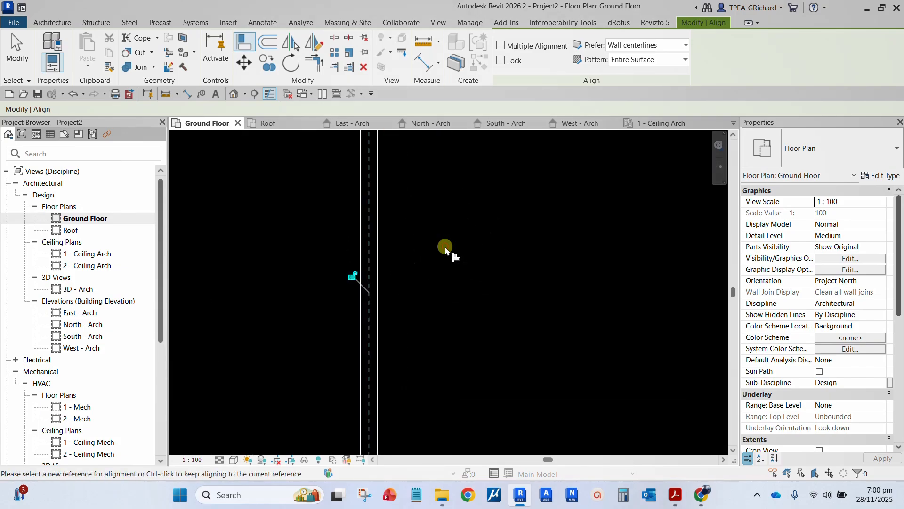
pyautogui.scroll(-5, 446, 252)
pyautogui.scroll(2, 442, 264)
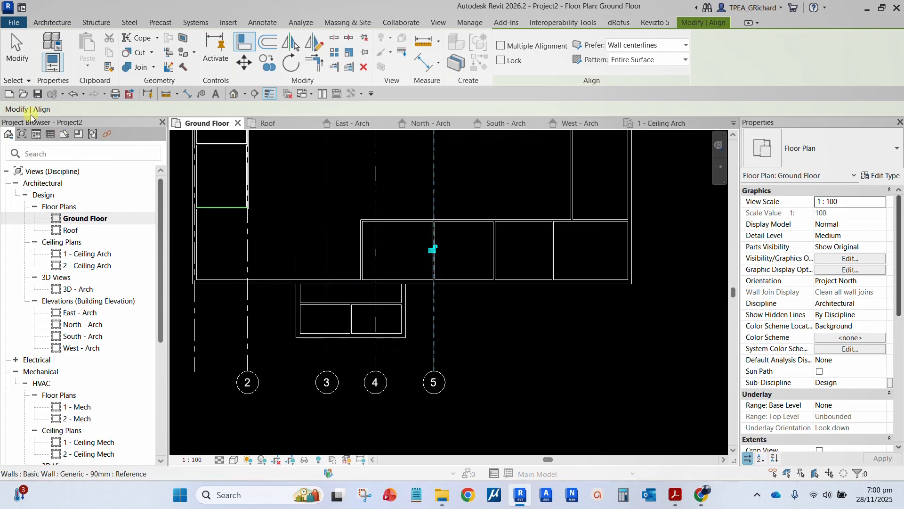
pyautogui.press('Escape')
pyautogui.scroll(-2, 461, 318)
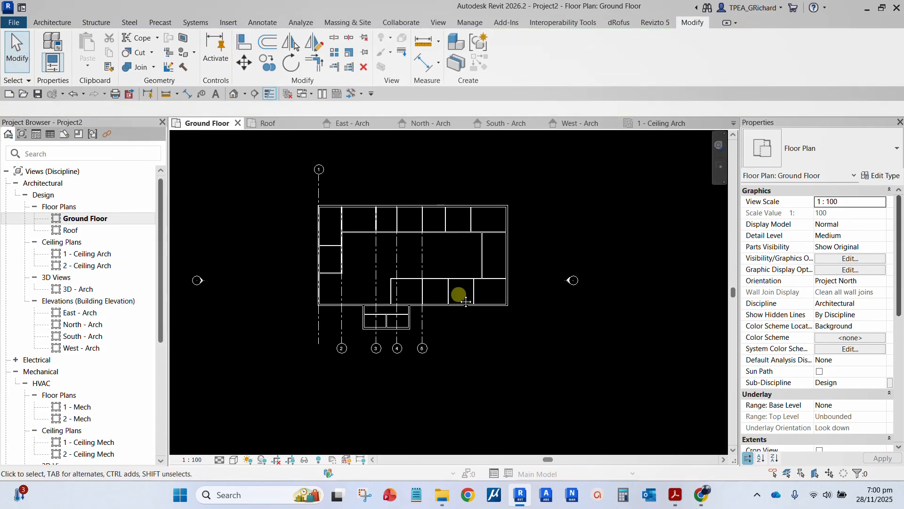
# Draw a vertical grid line from the north wall along the fifth north-row partition, ending level with grids 2 to 5
pyautogui.click(55, 24)
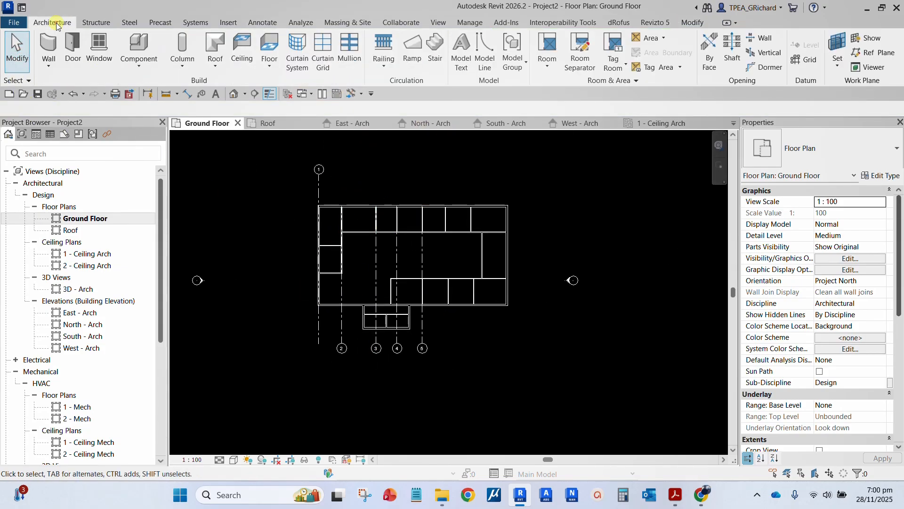
pyautogui.click(809, 64)
pyautogui.scroll(5, 445, 200)
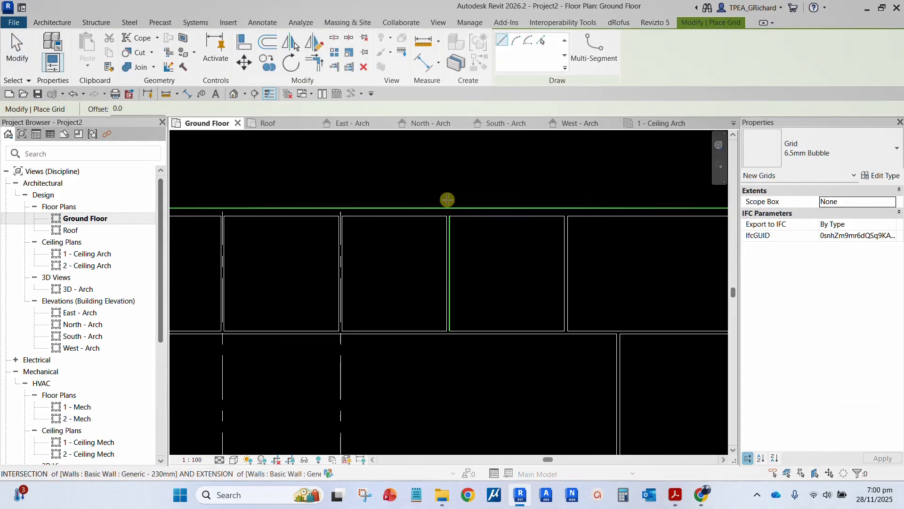
pyautogui.scroll(1, 449, 207)
pyautogui.click(453, 217)
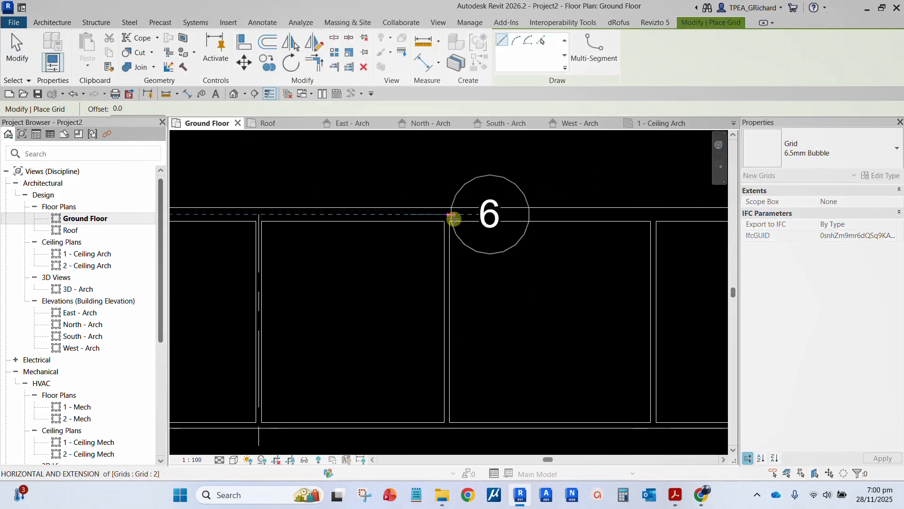
pyautogui.scroll(-4, 488, 354)
pyautogui.moveTo(486, 357); pyautogui.dragTo(493, 177, button='middle')
pyautogui.moveTo(505, 394); pyautogui.dragTo(523, 241, button='middle')
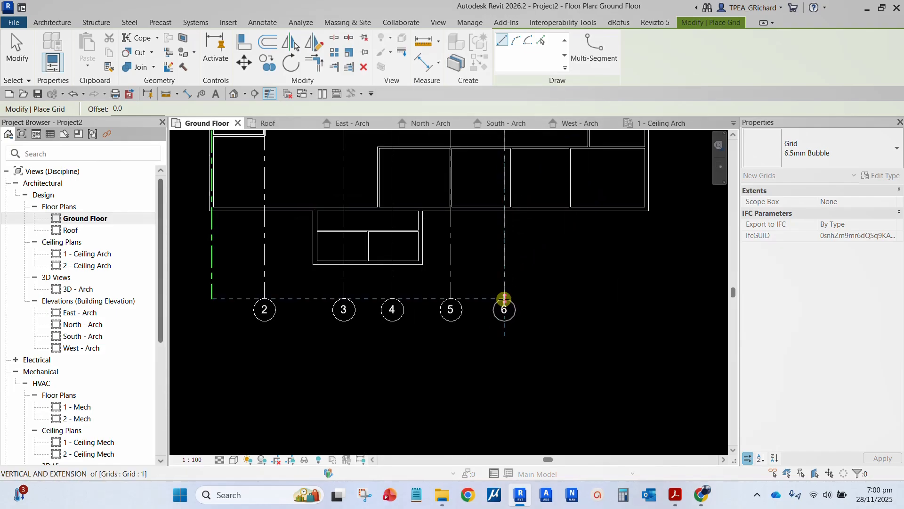
pyautogui.click(505, 298)
# Draw a vertical grid line from the north wall along the sixth north-row partition, ending level with grids 2 to 6
pyautogui.scroll(-2, 529, 297)
pyautogui.moveTo(588, 269); pyautogui.dragTo(523, 330, button='middle')
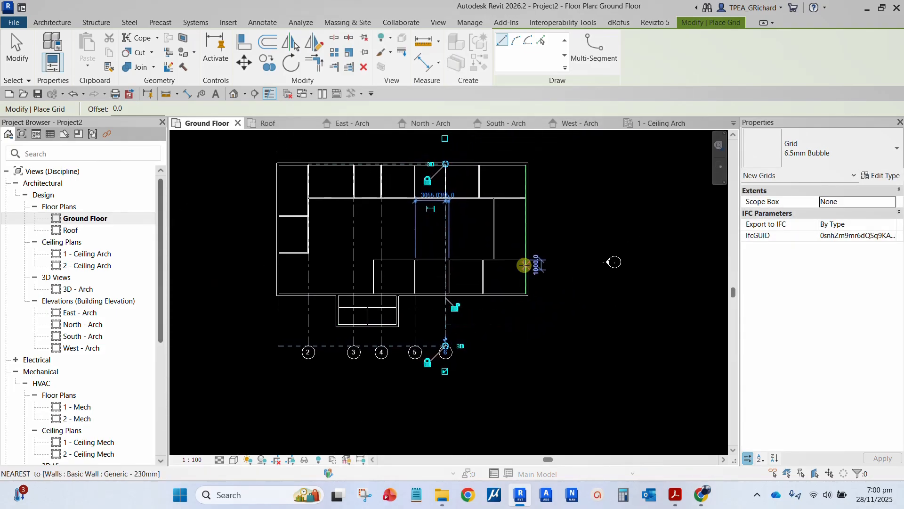
pyautogui.scroll(8, 499, 205)
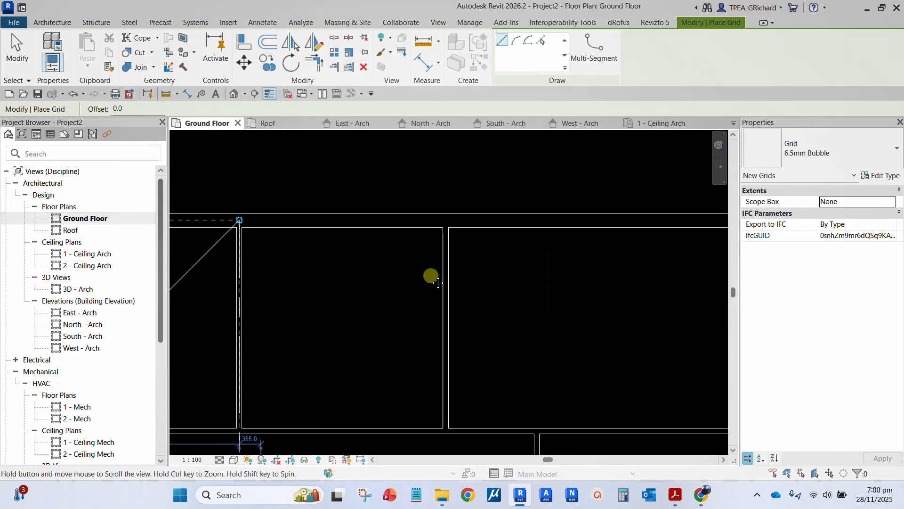
pyautogui.click(448, 223)
pyautogui.scroll(-6, 513, 325)
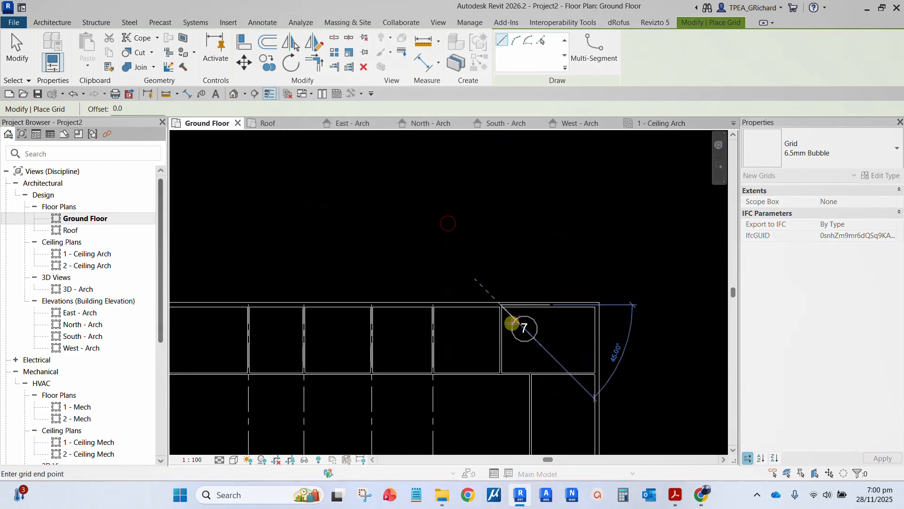
pyautogui.moveTo(510, 338); pyautogui.dragTo(512, 185, button='middle')
pyautogui.scroll(-1, 500, 261)
pyautogui.moveTo(500, 372); pyautogui.dragTo(528, 187, button='middle')
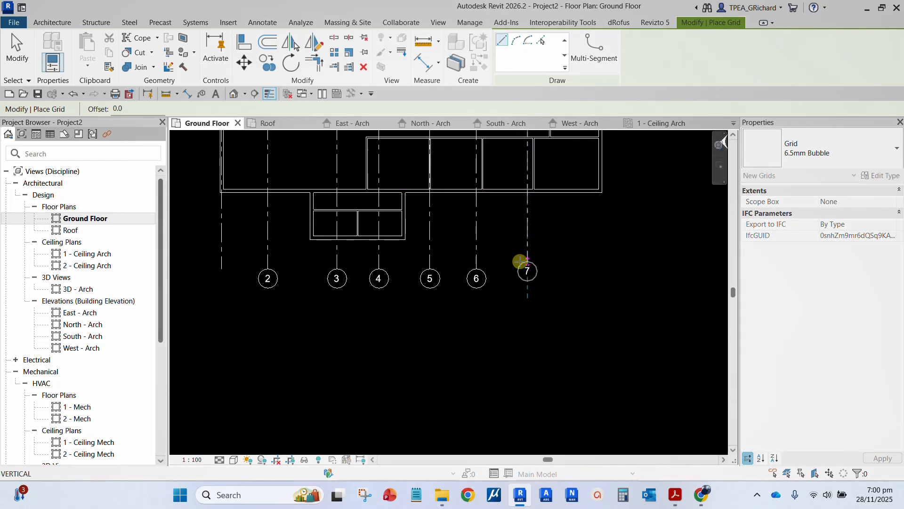
pyautogui.click(525, 269)
# Draw a vertical grid line from the building's north-east corner along the east wall, ending level with grids 2 to 7
pyautogui.moveTo(569, 256); pyautogui.dragTo(518, 333, button='middle')
pyautogui.scroll(5, 506, 170)
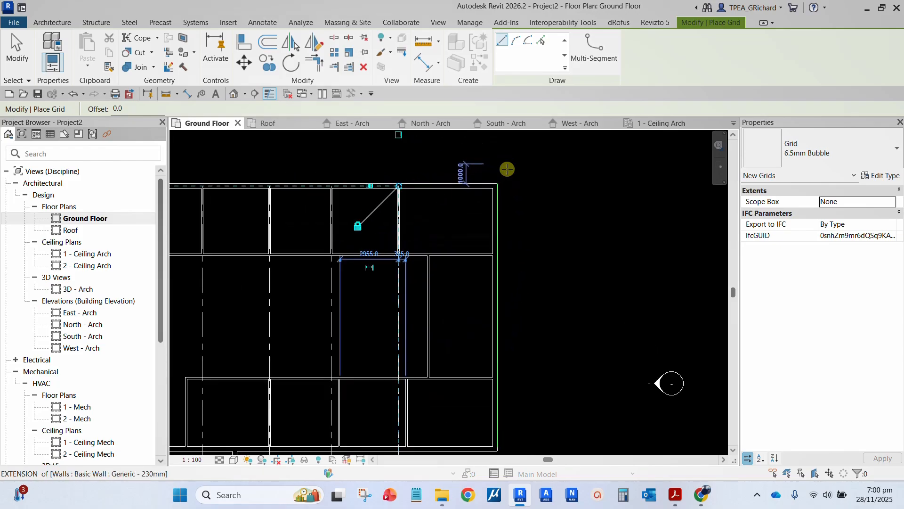
pyautogui.scroll(1, 500, 174)
pyautogui.click(482, 214)
pyautogui.scroll(-4, 503, 255)
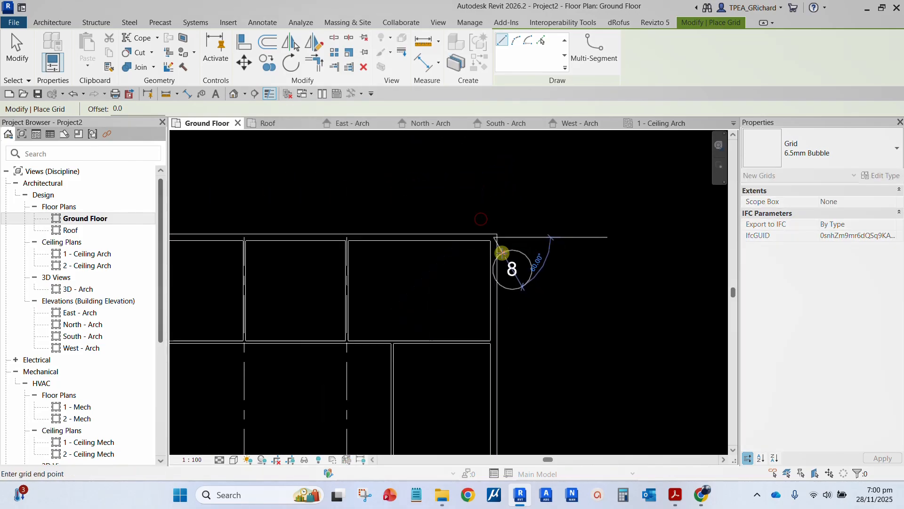
pyautogui.moveTo(506, 297); pyautogui.dragTo(514, 146, button='middle')
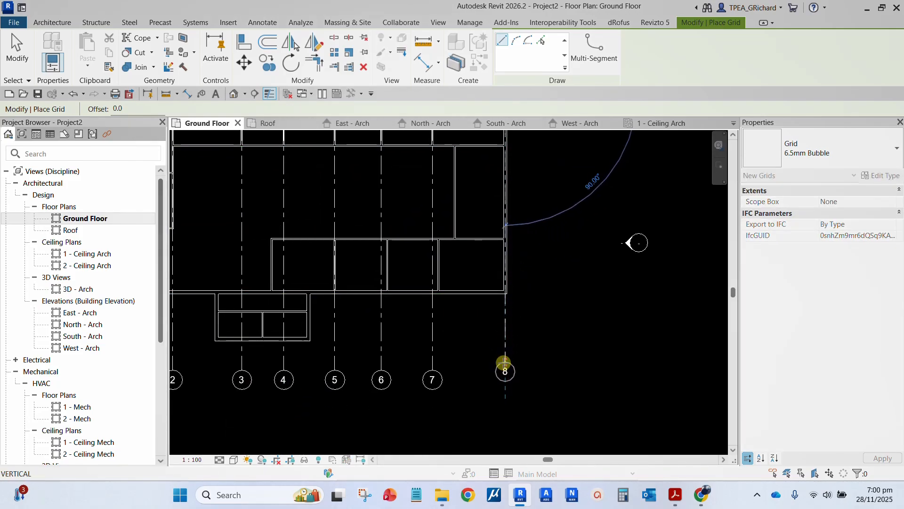
pyautogui.click(504, 368)
pyautogui.press('Escape')
pyautogui.press('Escape')
# Align the centreline of the south-row partition just east of grid 6 to grid 6
pyautogui.scroll(3, 388, 288)
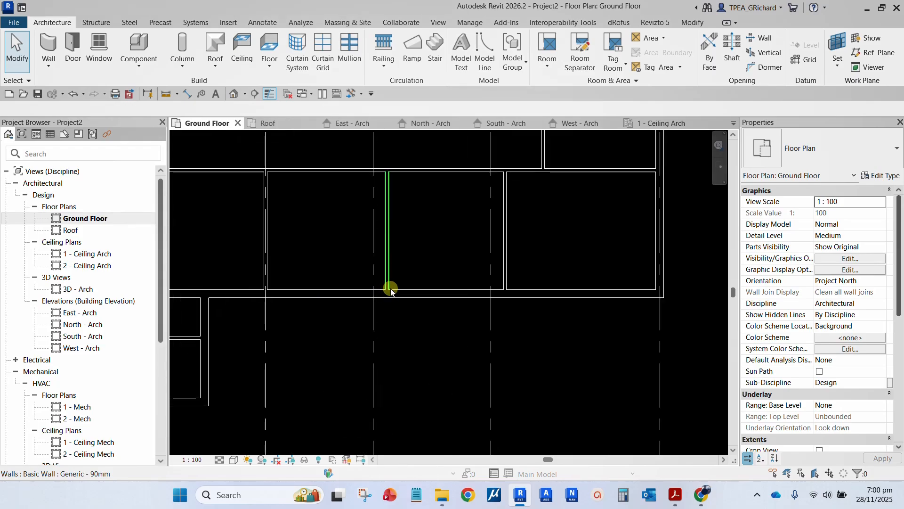
pyautogui.moveTo(389, 287); pyautogui.dragTo(430, 309, button='middle')
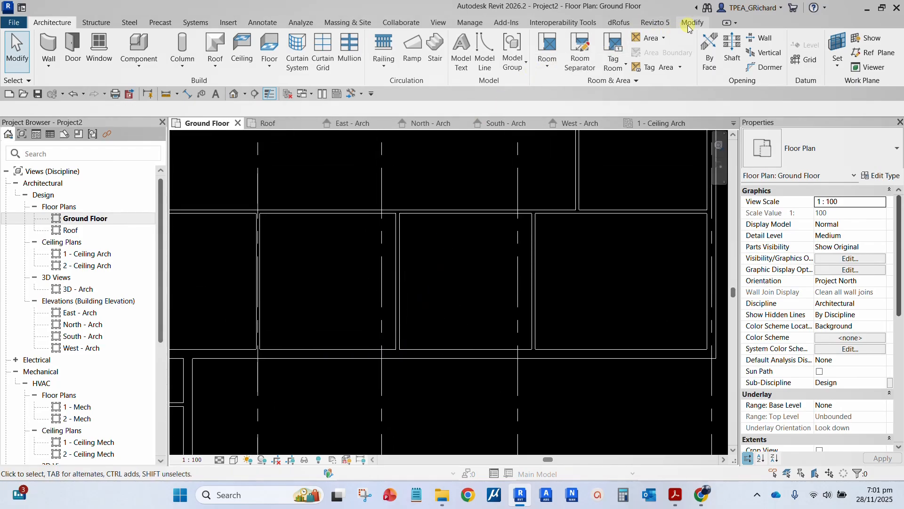
pyautogui.click(692, 22)
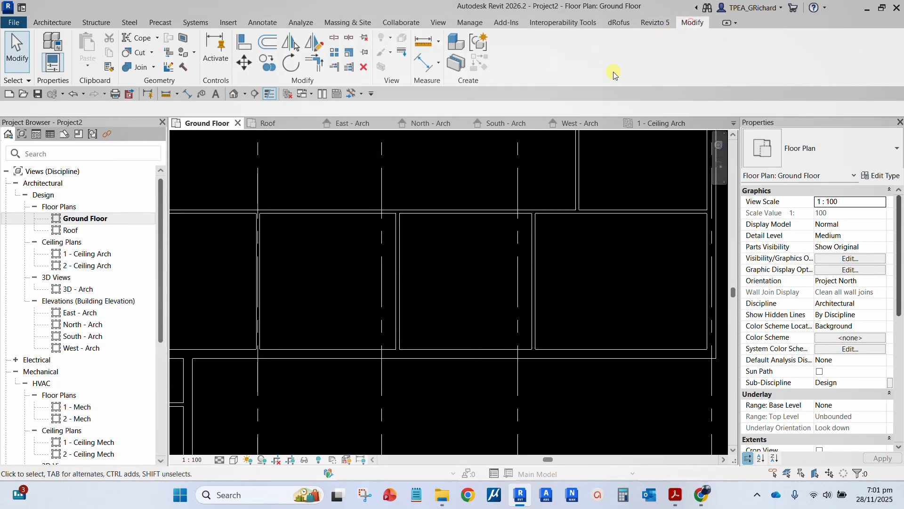
pyautogui.click(244, 44)
pyautogui.scroll(2, 375, 301)
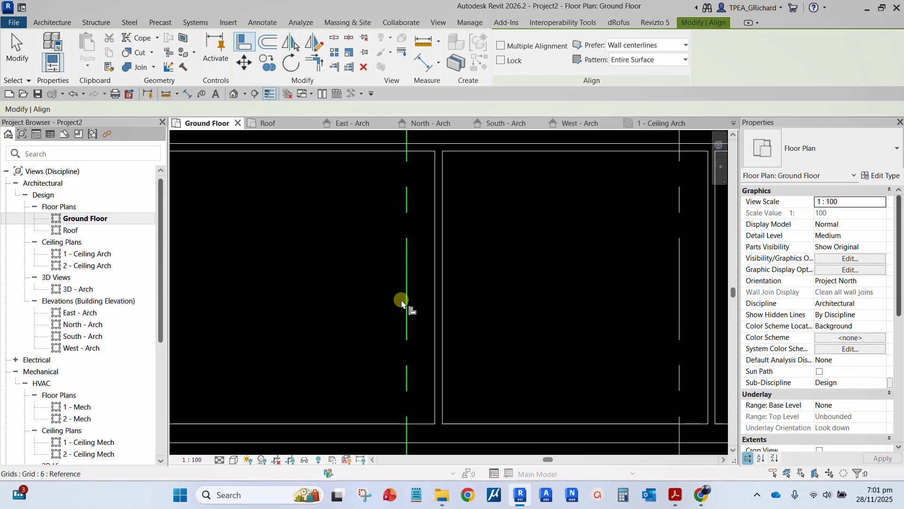
pyautogui.click(403, 304)
pyautogui.scroll(4, 403, 301)
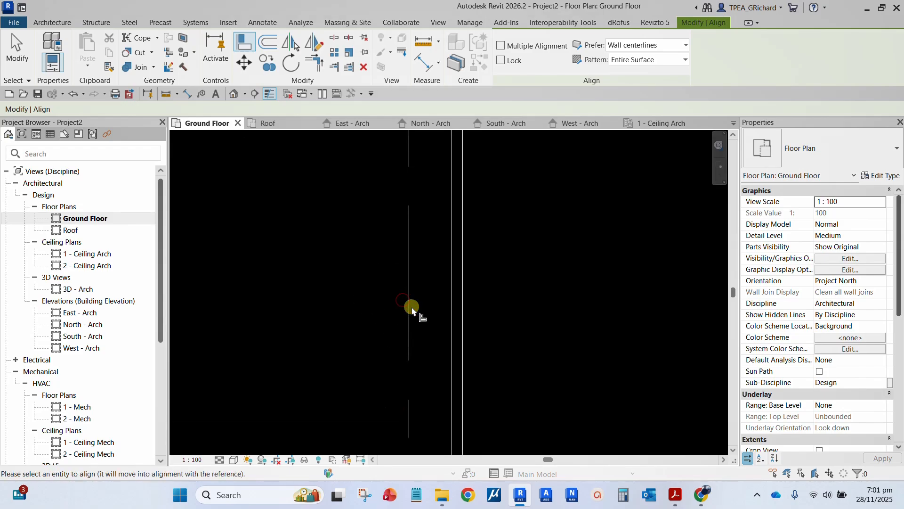
pyautogui.scroll(3, 456, 313)
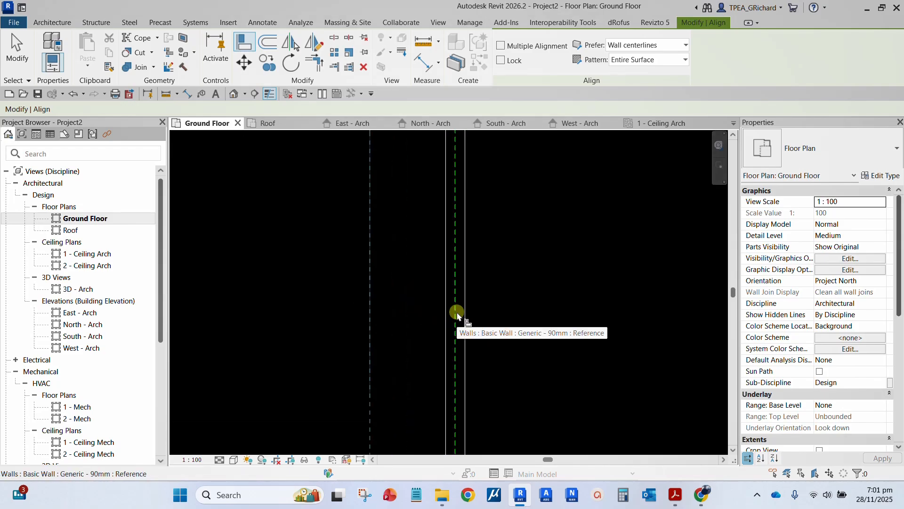
pyautogui.click(456, 312)
pyautogui.scroll(-5, 440, 318)
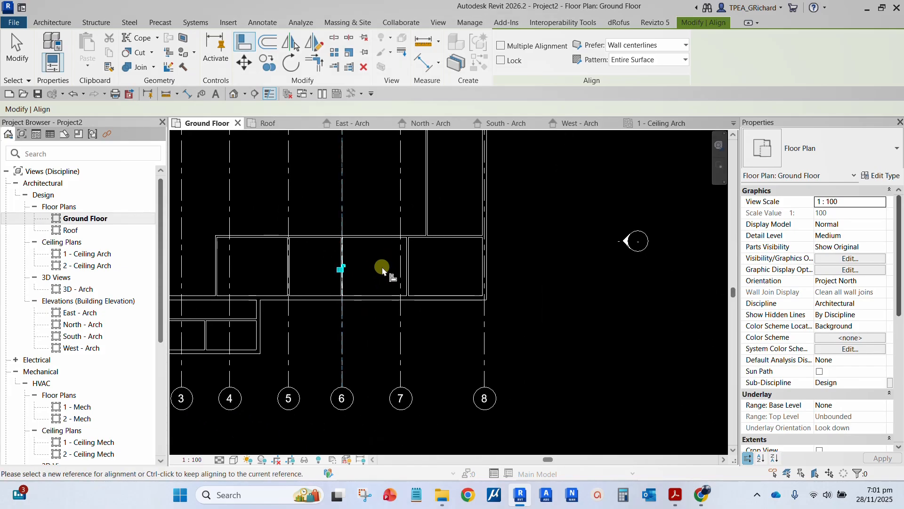
# Align the centreline of the south-row partition just east of grid 7 to grid 7
pyautogui.scroll(4, 383, 282)
pyautogui.click(380, 304)
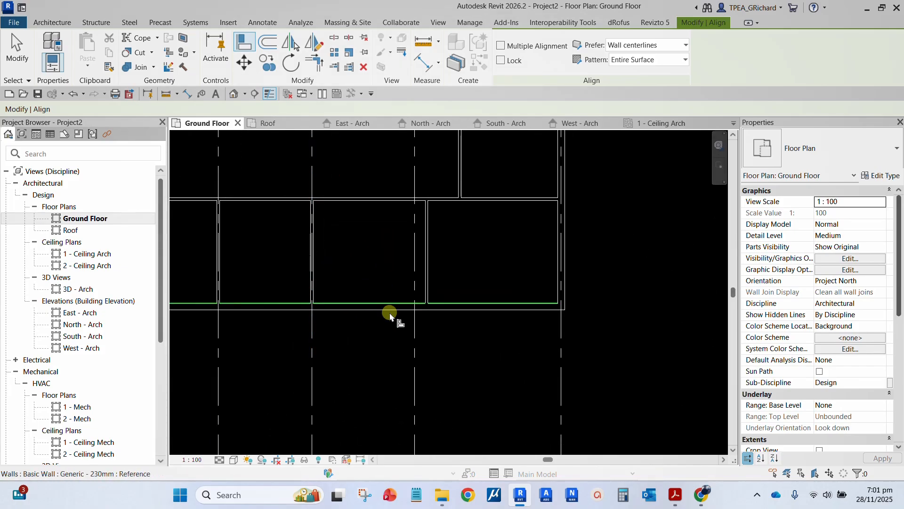
pyautogui.scroll(1, 419, 341)
pyautogui.click(417, 335)
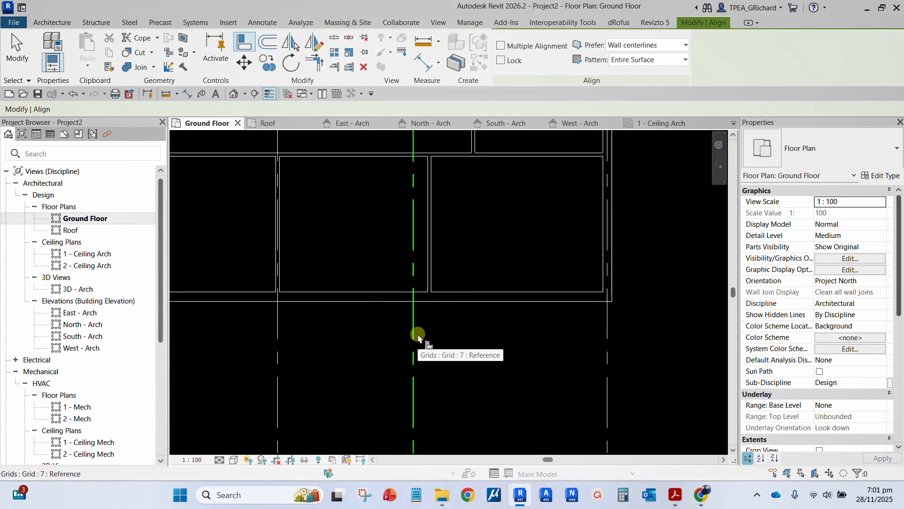
pyautogui.scroll(5, 429, 274)
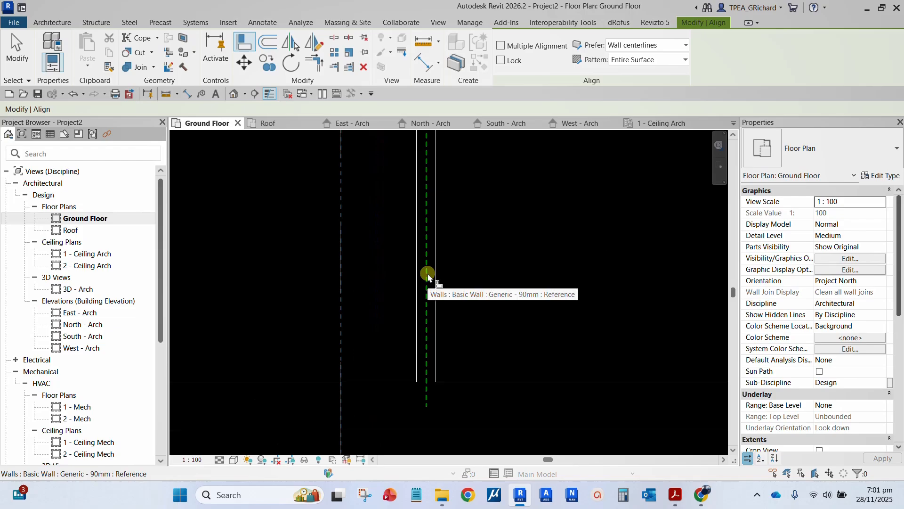
pyautogui.click(428, 275)
pyautogui.scroll(-4, 420, 296)
pyautogui.scroll(-2, 457, 313)
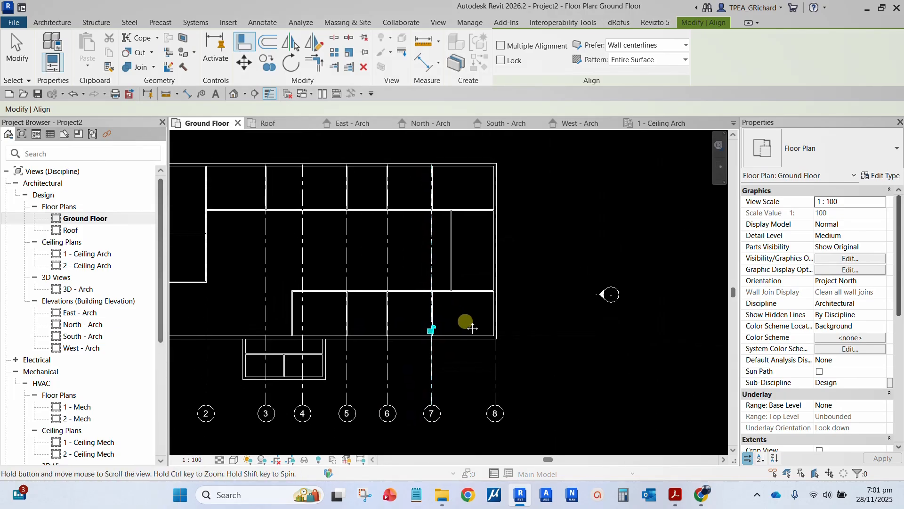
pyautogui.moveTo(464, 319); pyautogui.dragTo(476, 334, button='middle')
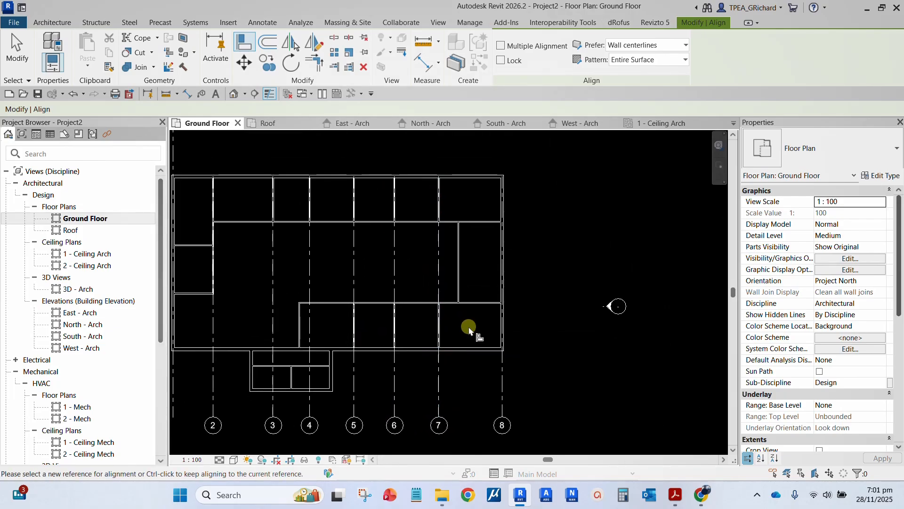
pyautogui.press('Escape')
pyautogui.press('Escape')
# Draw a horizontal grid line along the north row's corridor partition, from grid 2 to beyond the east wall
pyautogui.scroll(-3, 374, 330)
pyautogui.scroll(4, 331, 359)
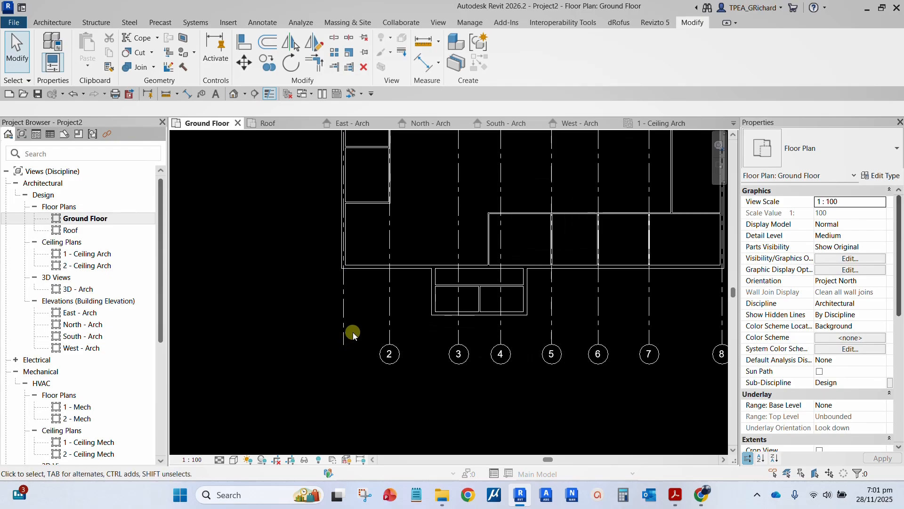
pyautogui.scroll(-3, 353, 332)
pyautogui.moveTo(397, 325); pyautogui.dragTo(378, 349, button='middle')
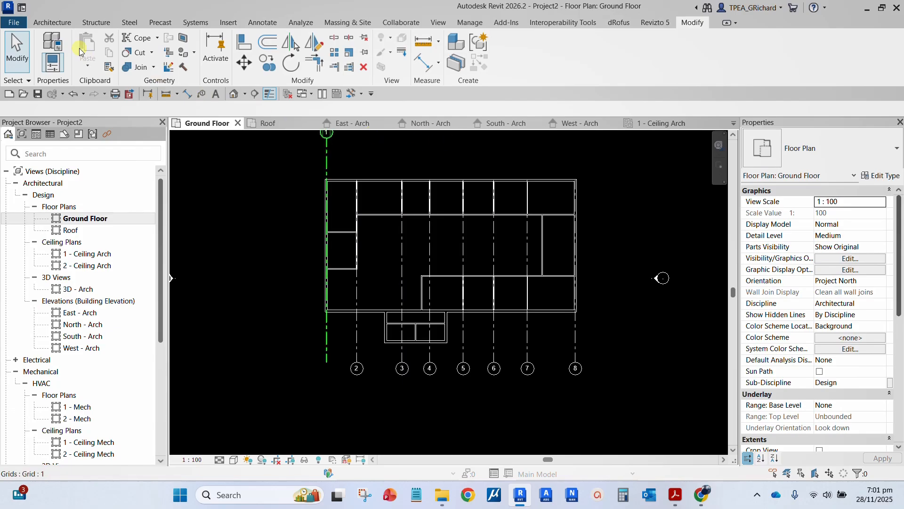
pyautogui.click(53, 22)
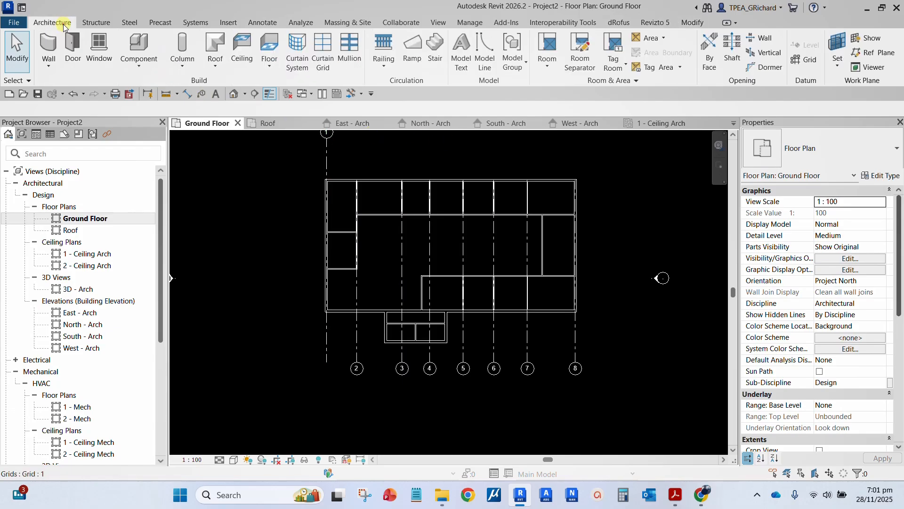
pyautogui.click(806, 62)
pyautogui.scroll(6, 367, 216)
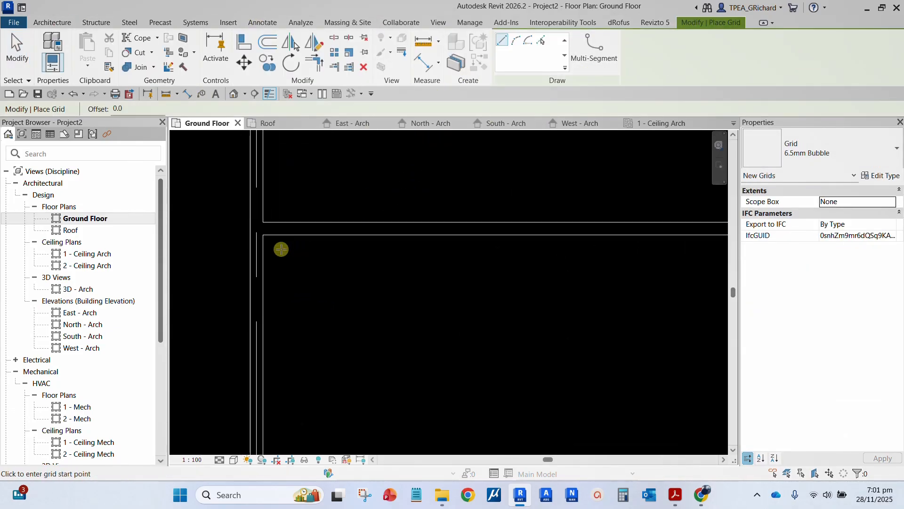
pyautogui.click(257, 230)
pyautogui.scroll(-6, 464, 263)
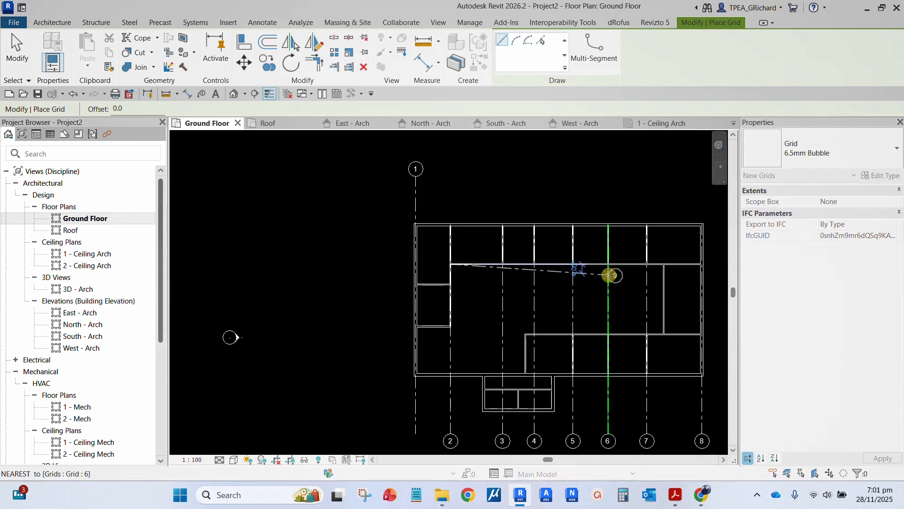
pyautogui.moveTo(609, 274); pyautogui.dragTo(363, 273, button='middle')
pyautogui.click(497, 262)
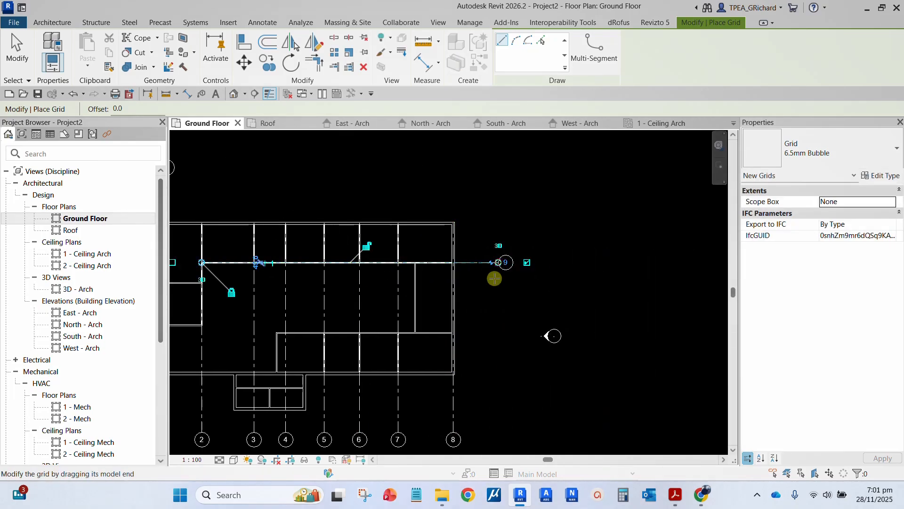
pyautogui.scroll(3, 514, 264)
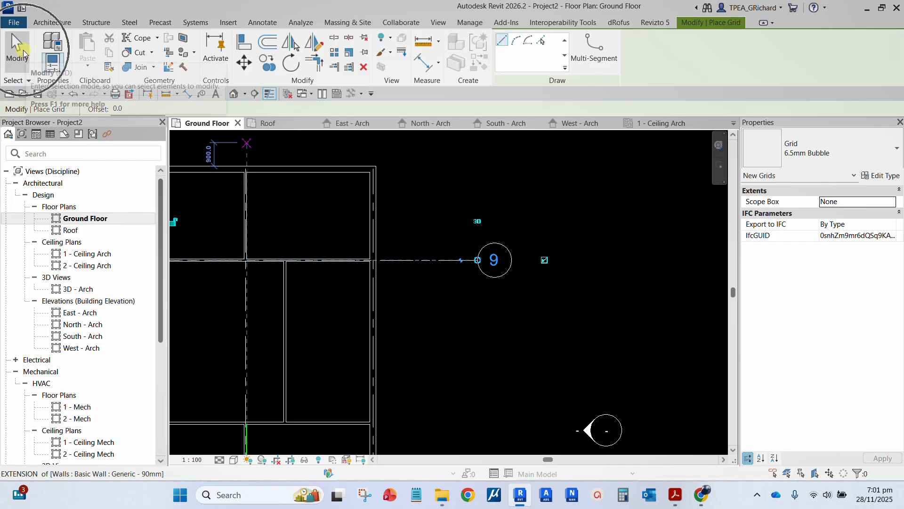
pyautogui.click(23, 49)
# Rename the horizontal grid line along the north row's corridor partition as A
pyautogui.scroll(3, 494, 261)
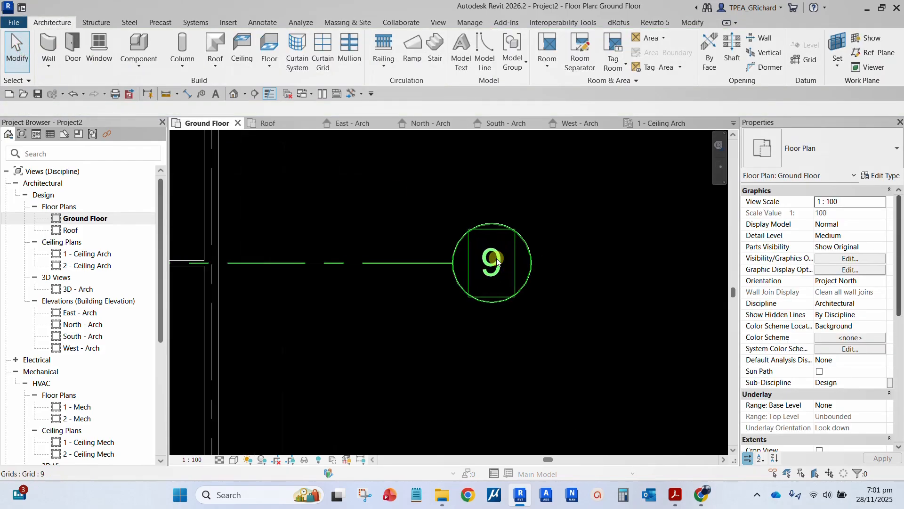
pyautogui.click(497, 264)
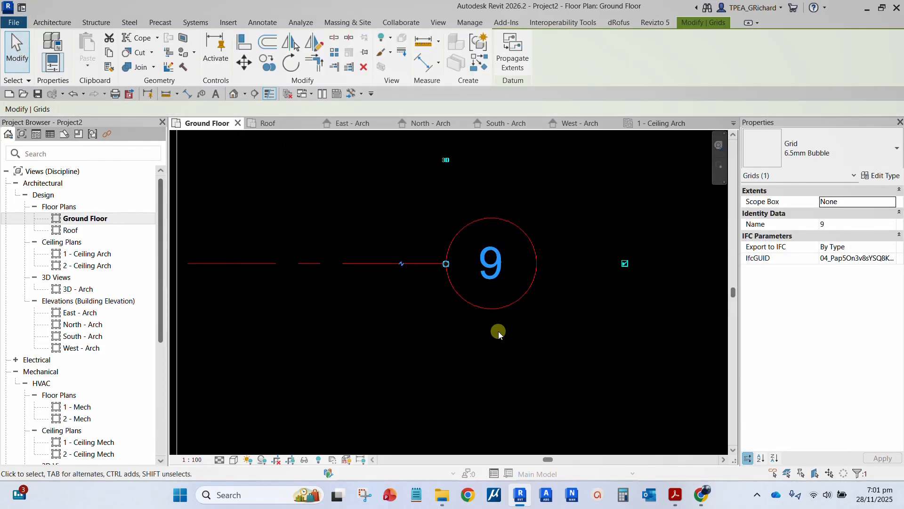
pyautogui.click(498, 332)
pyautogui.click(488, 262)
pyautogui.click(494, 263)
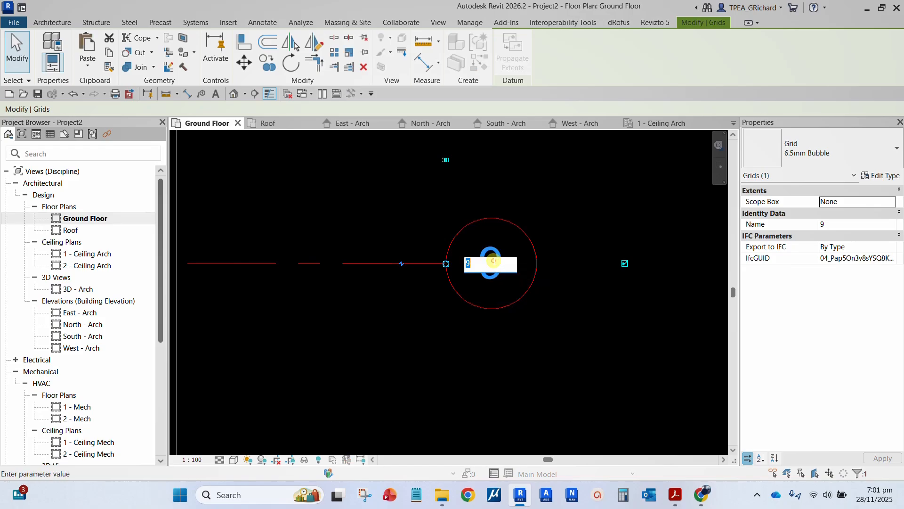
pyautogui.click(567, 331)
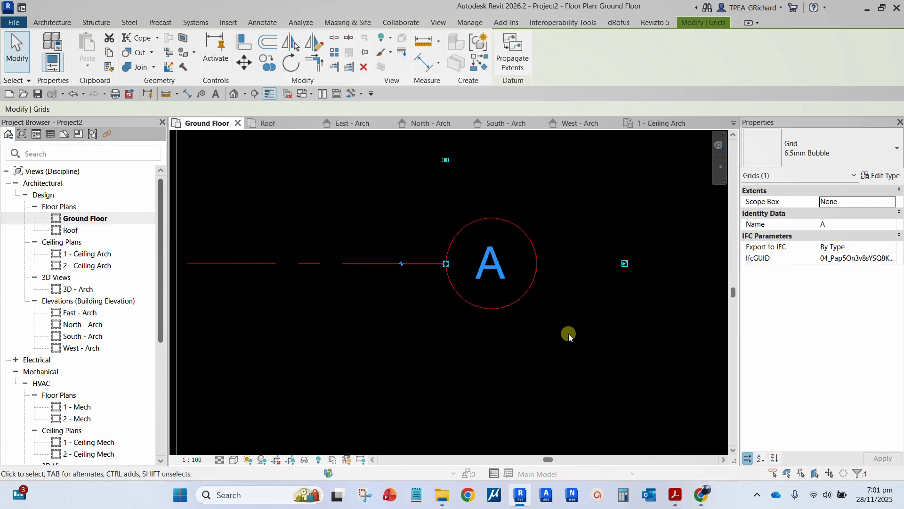
pyautogui.scroll(-3, 569, 334)
pyautogui.click(575, 357)
# Draw a horizontal grid line from grid 2 along the west rooms' southern partition line eastward, ending level with grid A
pyautogui.scroll(-3, 560, 361)
pyautogui.moveTo(548, 363); pyautogui.dragTo(561, 296, button='middle')
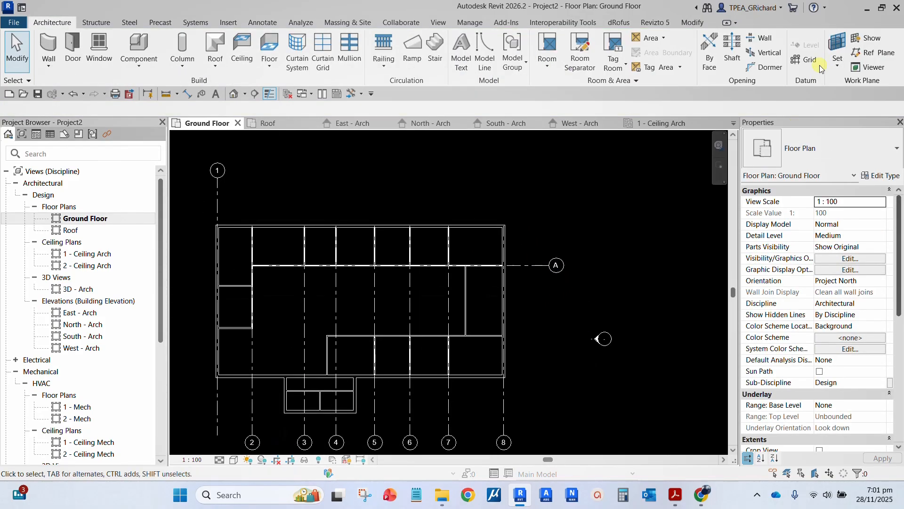
pyautogui.click(806, 61)
pyautogui.scroll(-2, 554, 302)
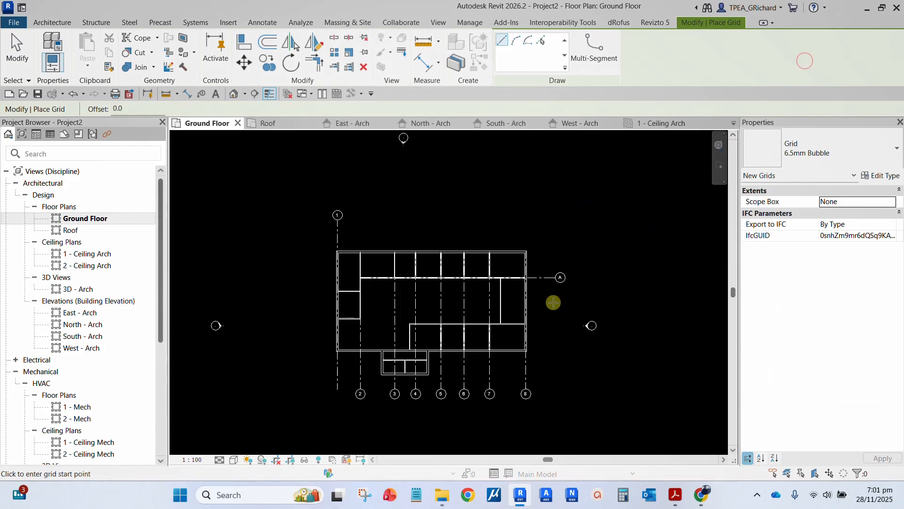
pyautogui.scroll(5, 382, 338)
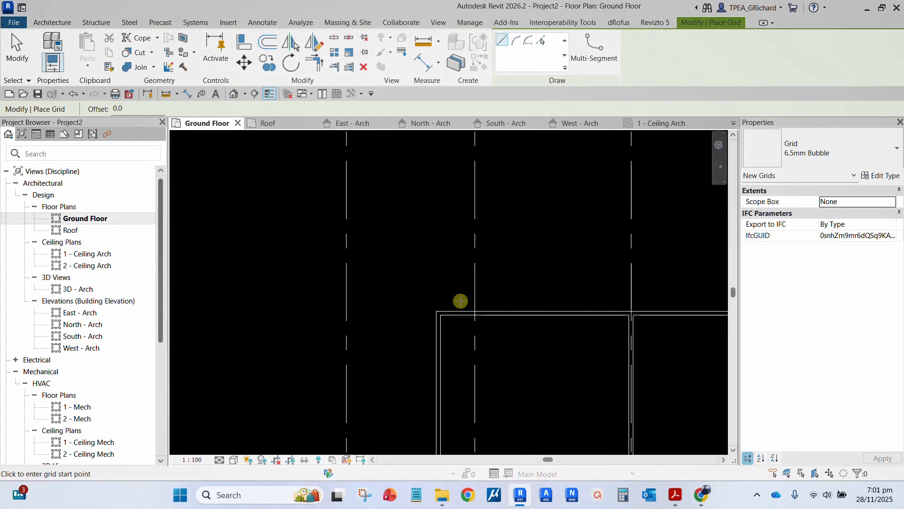
pyautogui.scroll(-5, 402, 306)
pyautogui.scroll(4, 352, 322)
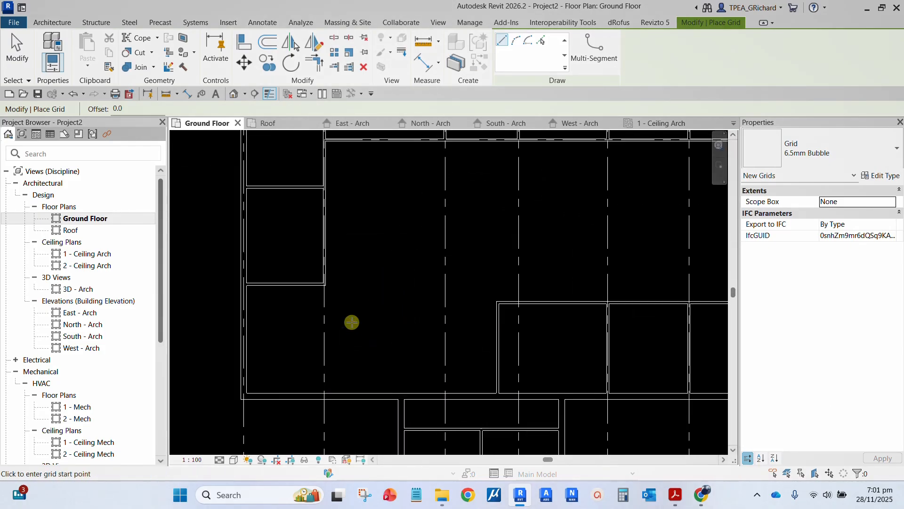
pyautogui.scroll(3, 352, 323)
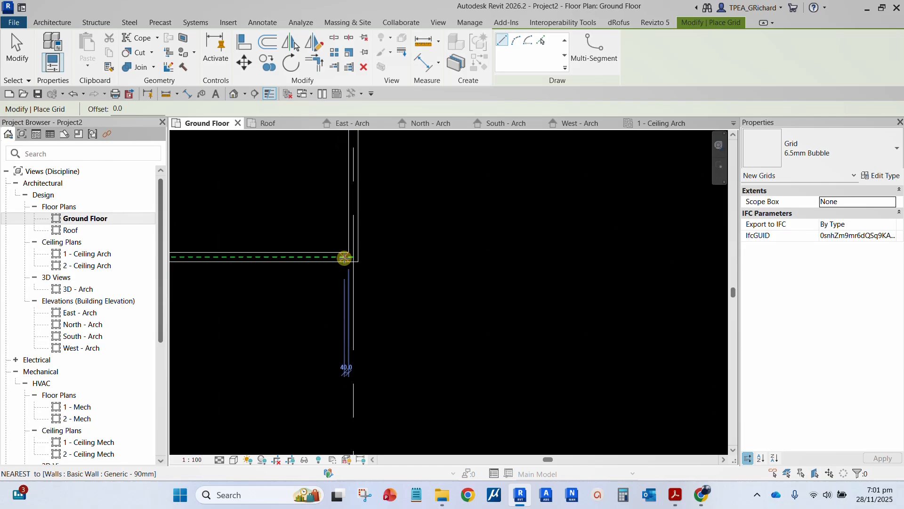
pyautogui.click(344, 258)
pyautogui.scroll(-4, 448, 278)
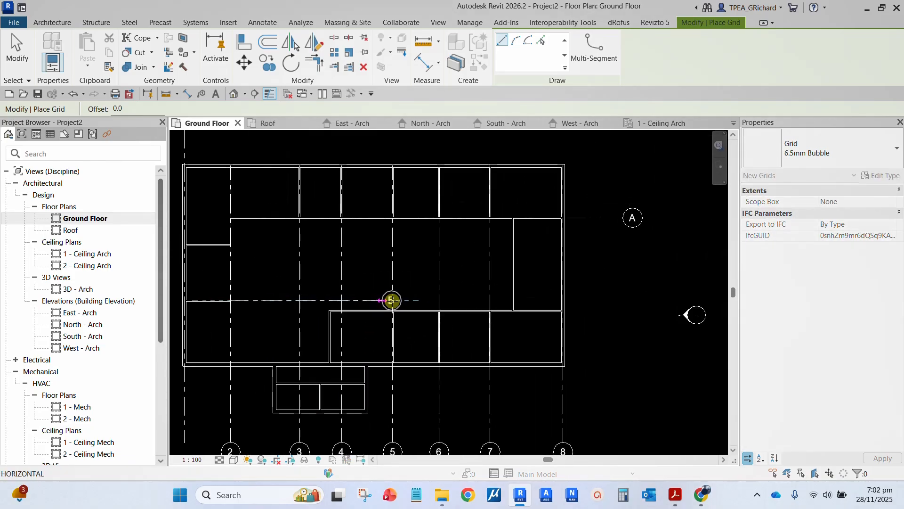
pyautogui.click(623, 306)
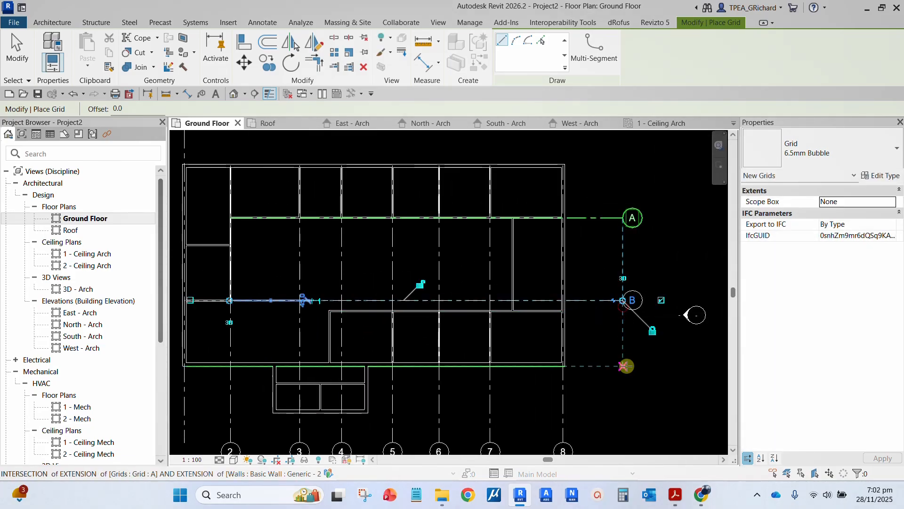
pyautogui.press('Escape')
pyautogui.press('Escape')
pyautogui.scroll(4, 361, 316)
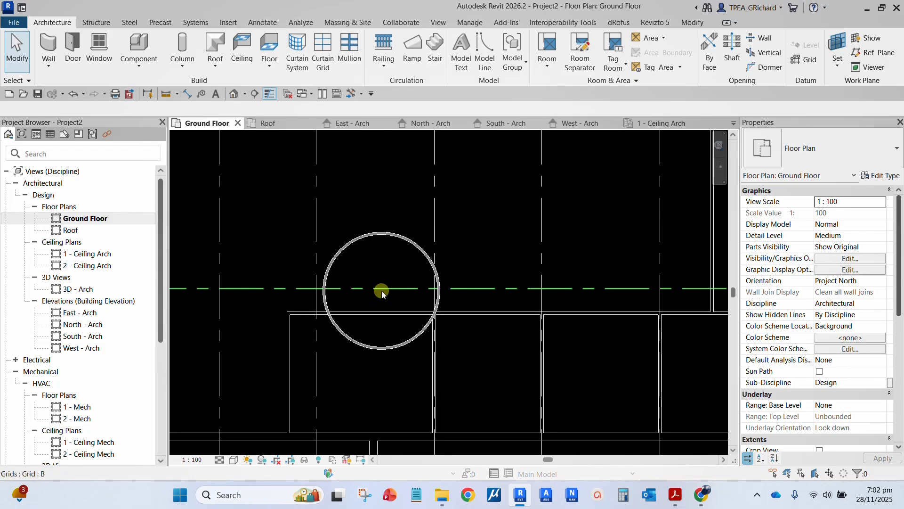
# Align the centreline of the south row's long corridor partition to grid B
pyautogui.click(693, 23)
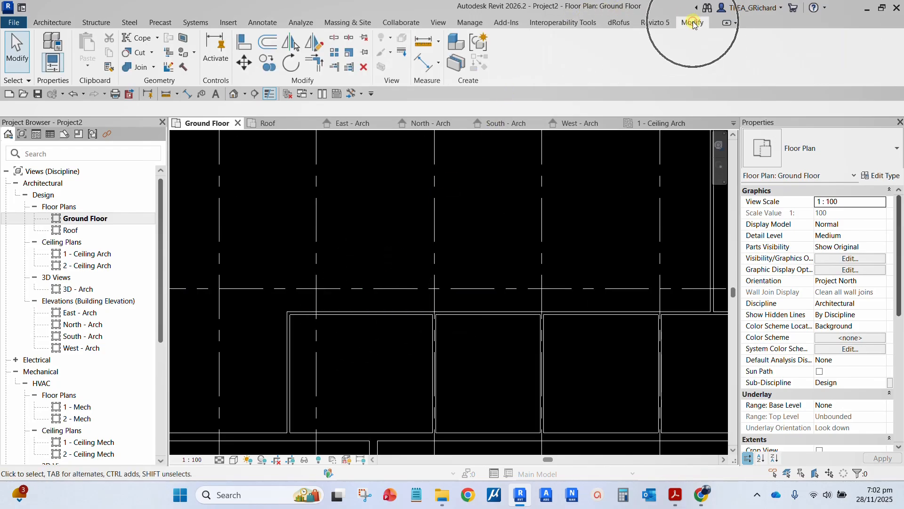
pyautogui.click(246, 43)
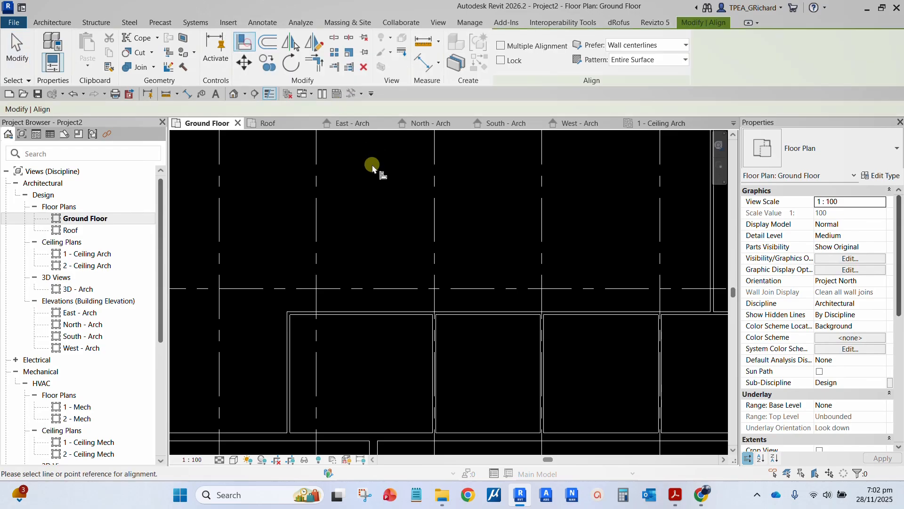
pyautogui.scroll(2, 375, 241)
pyautogui.click(389, 313)
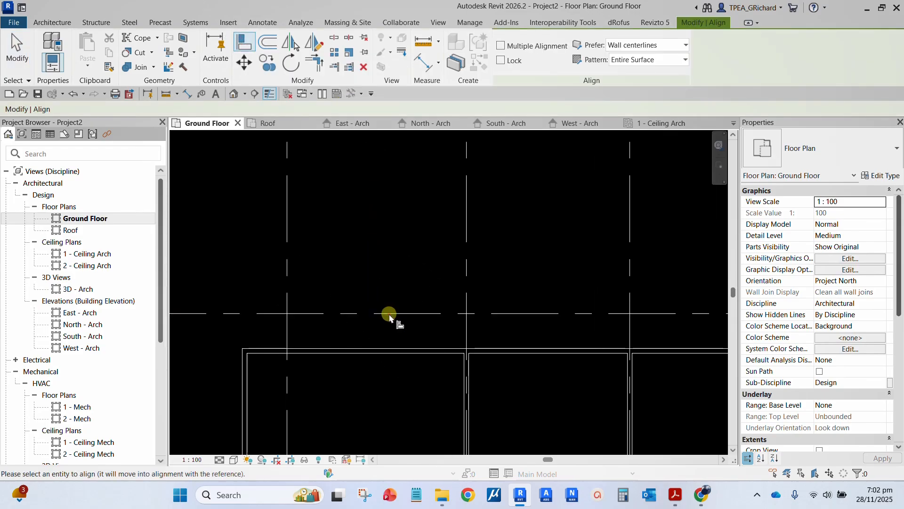
pyautogui.scroll(2, 382, 367)
pyautogui.scroll(1, 381, 368)
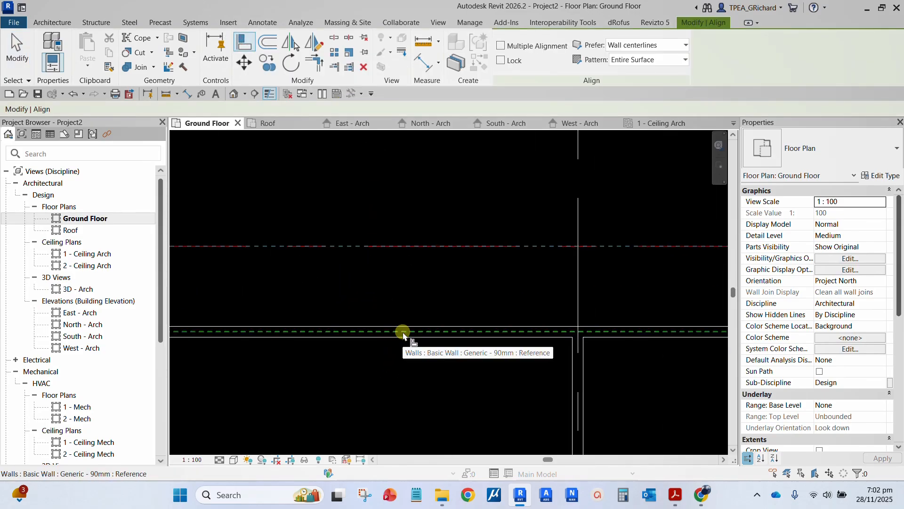
pyautogui.click(401, 331)
pyautogui.scroll(-3, 399, 335)
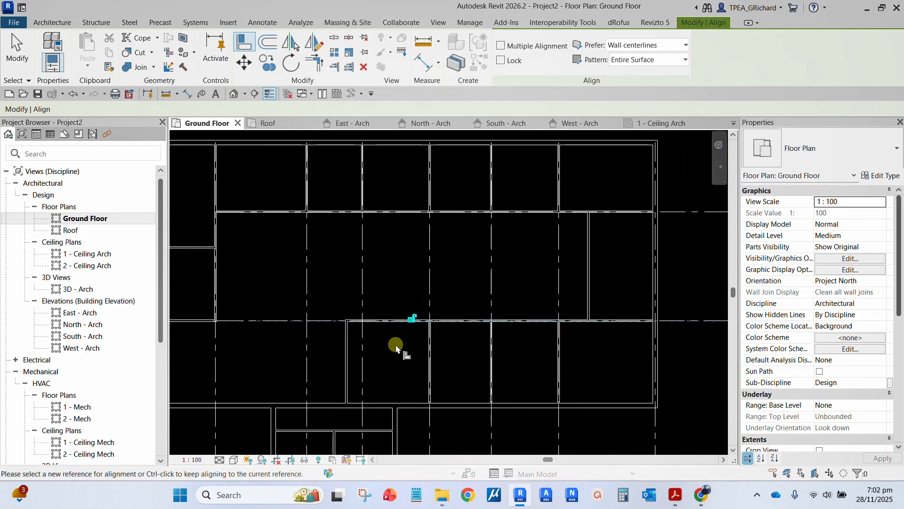
pyautogui.click(18, 47)
pyautogui.scroll(-3, 375, 262)
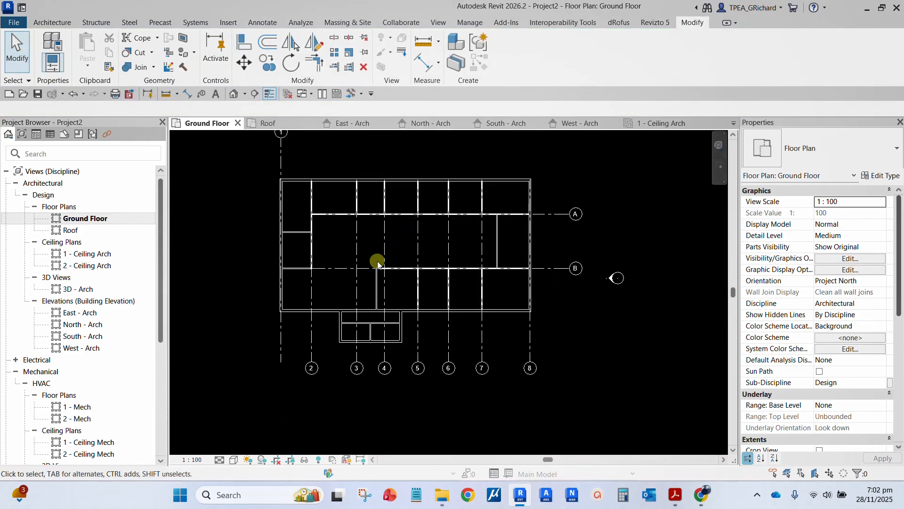
# Extend the west end of grid B beyond the building's west wall
pyautogui.scroll(1, 358, 280)
pyautogui.click(619, 267)
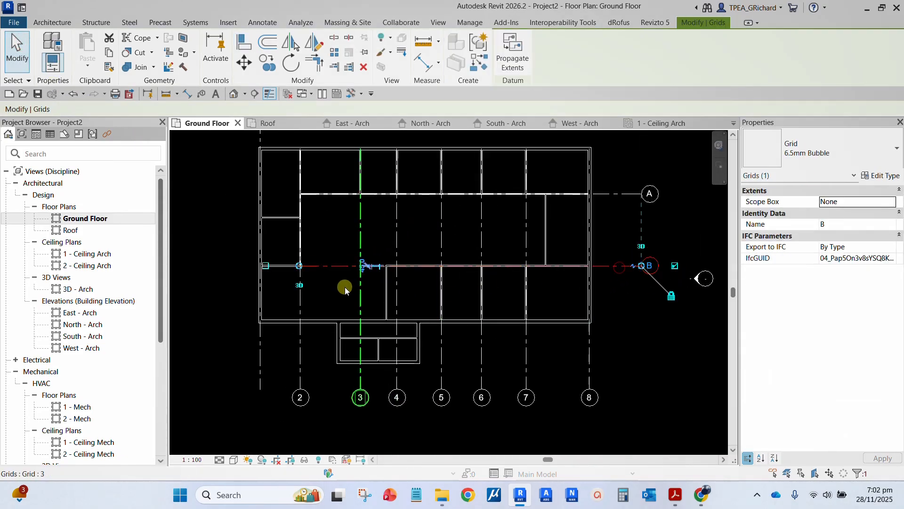
pyautogui.moveTo(267, 262); pyautogui.dragTo(208, 265)
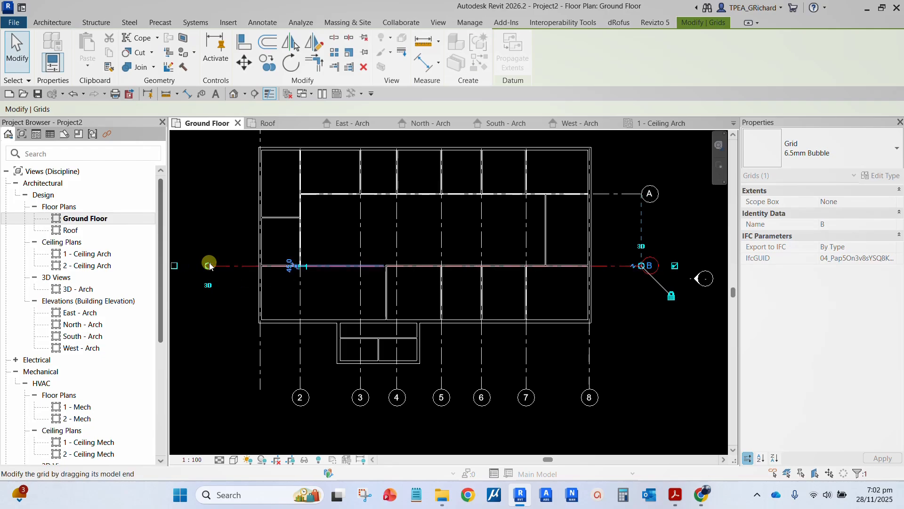
# Extend the west end of grid A beyond the west wall, level with the end of grid B
pyautogui.click(614, 193)
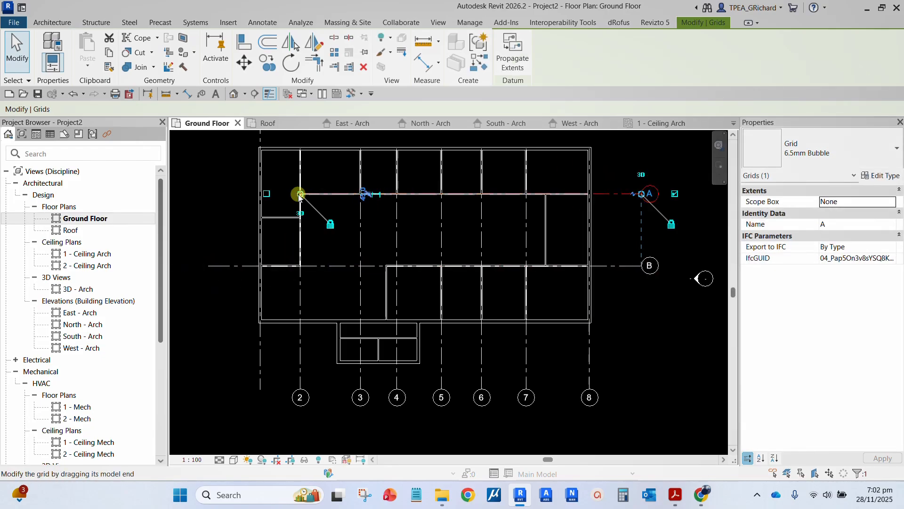
pyautogui.moveTo(301, 193); pyautogui.dragTo(209, 196)
pyautogui.scroll(-2, 222, 235)
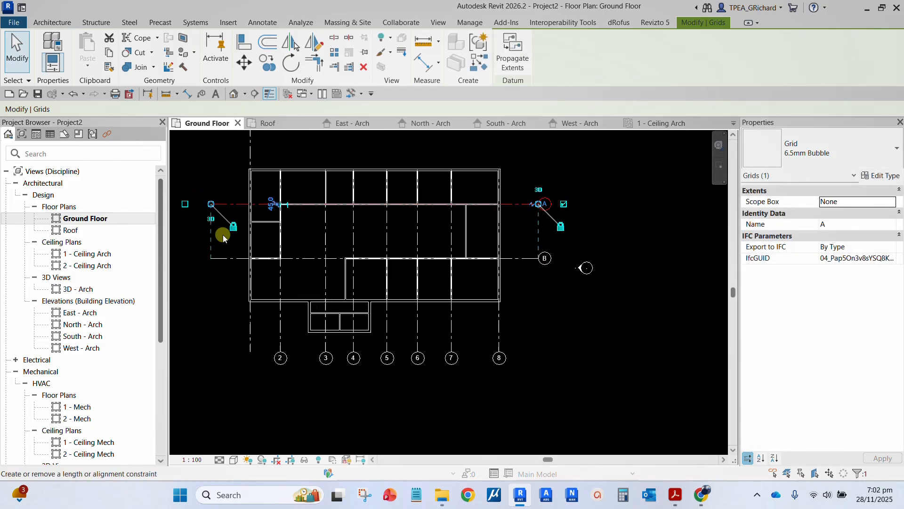
pyautogui.click(433, 369)
pyautogui.scroll(1, 209, 306)
pyautogui.scroll(-3, 227, 266)
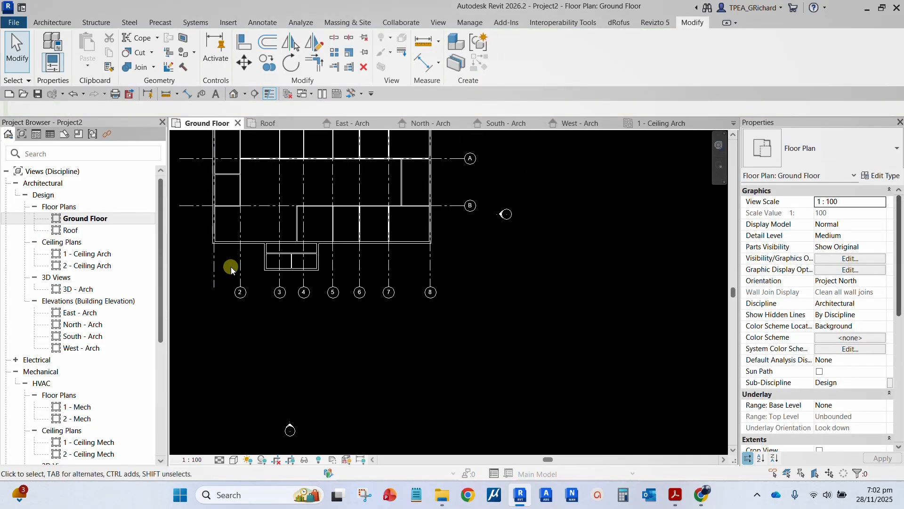
# Extend the north ends of grids 2 to 8 beyond the building's north wall, level with the north end of grid 1
pyautogui.click(238, 266)
pyautogui.scroll(-2, 257, 245)
pyautogui.moveTo(277, 213); pyautogui.dragTo(283, 302, button='middle')
pyautogui.scroll(1, 271, 298)
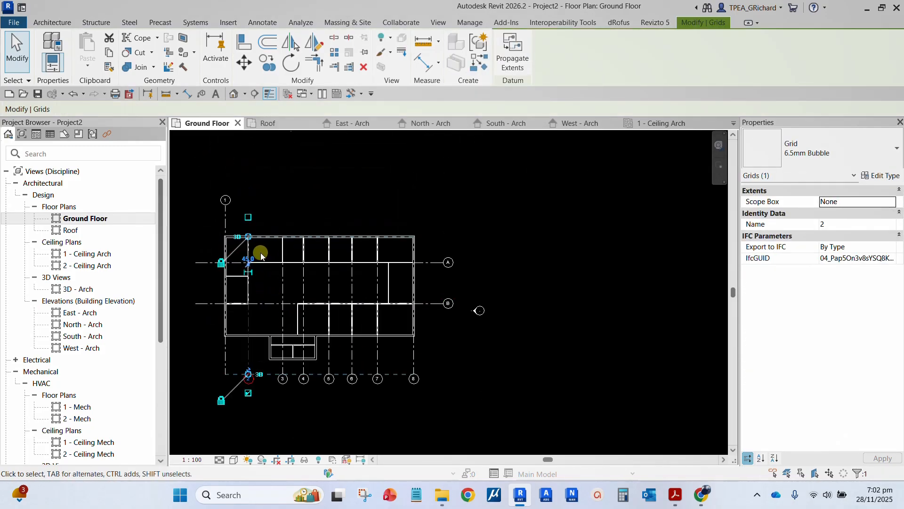
pyautogui.moveTo(249, 238); pyautogui.dragTo(248, 206)
pyautogui.click(375, 168)
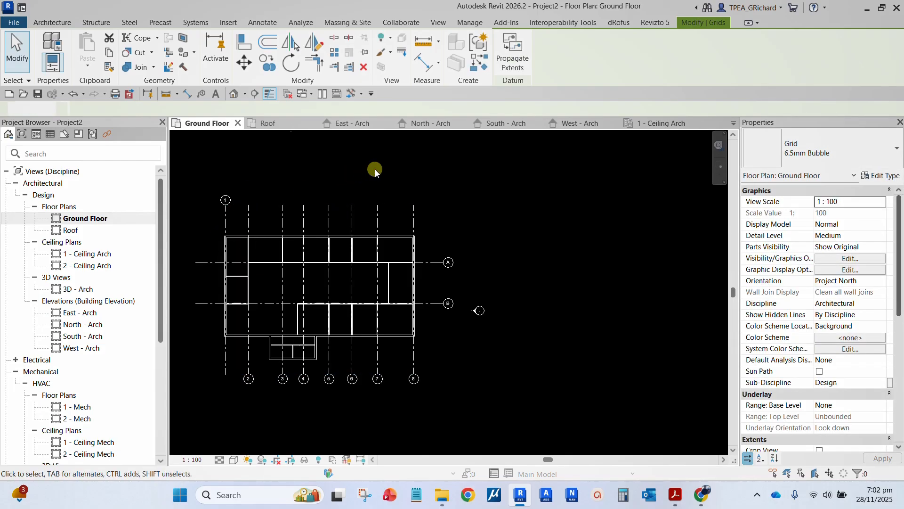
pyautogui.scroll(3, 233, 365)
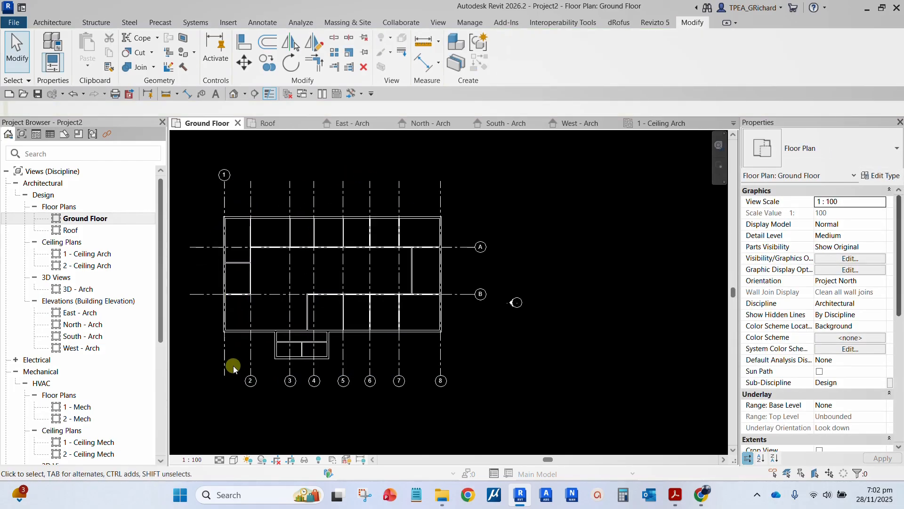
pyautogui.scroll(-1, 260, 210)
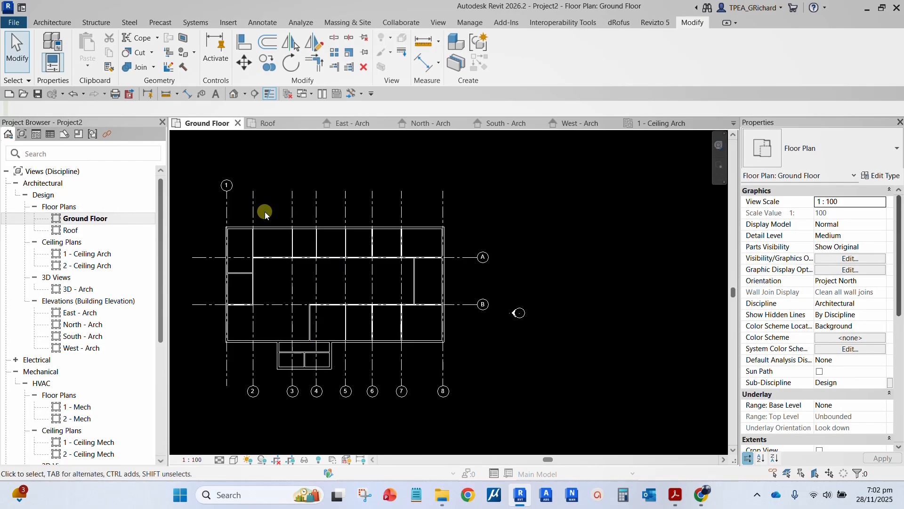
pyautogui.click(253, 391)
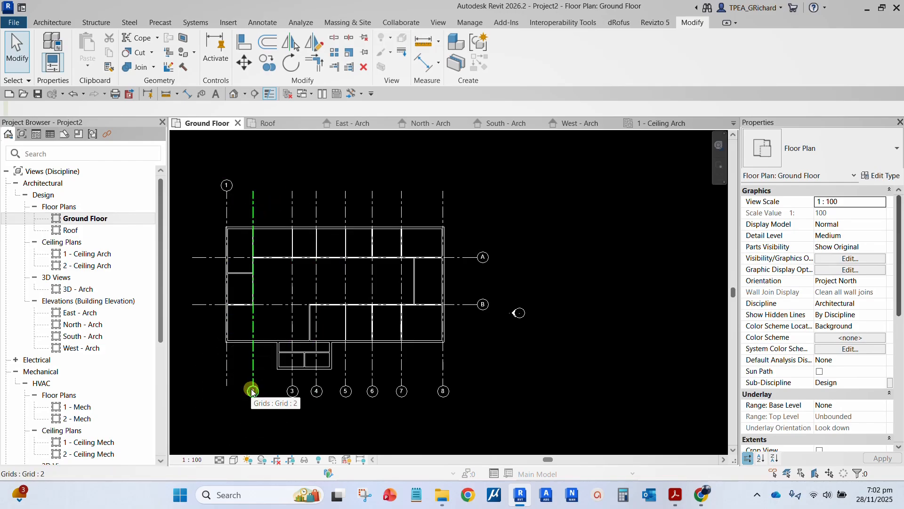
pyautogui.click(256, 187)
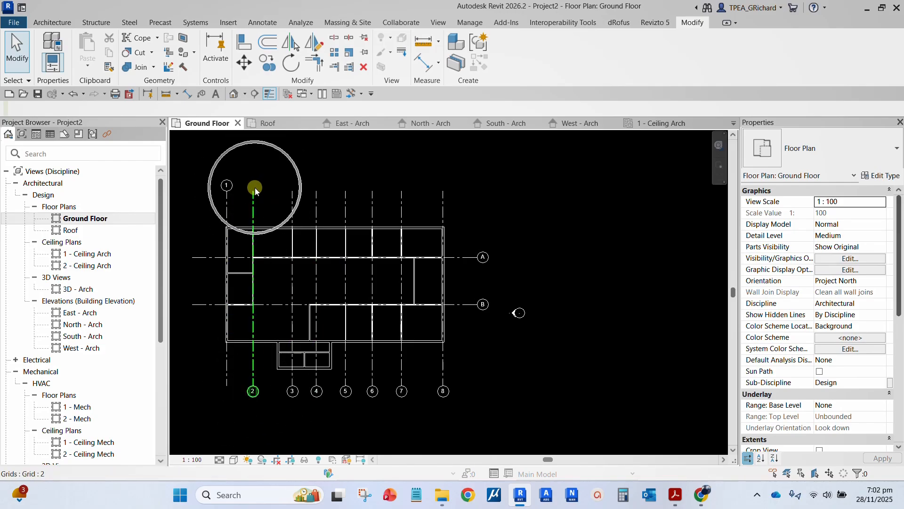
pyautogui.click(228, 184)
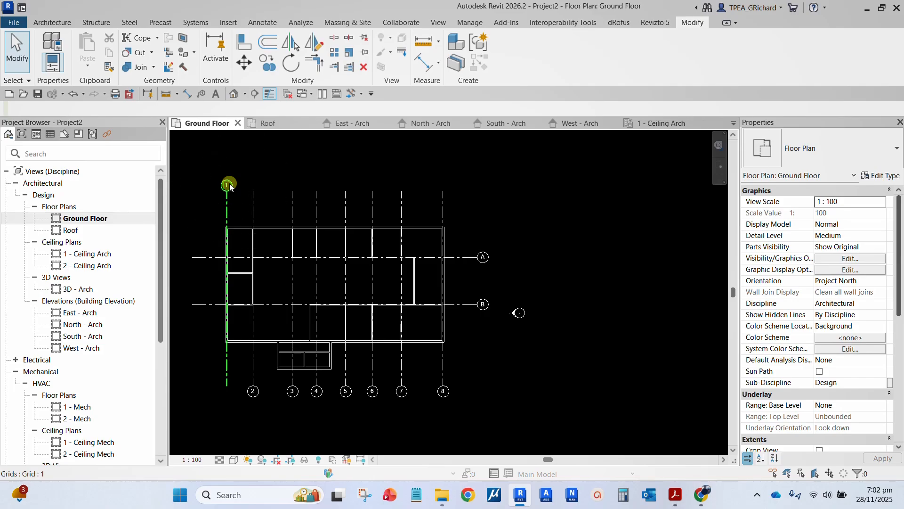
pyautogui.click(226, 389)
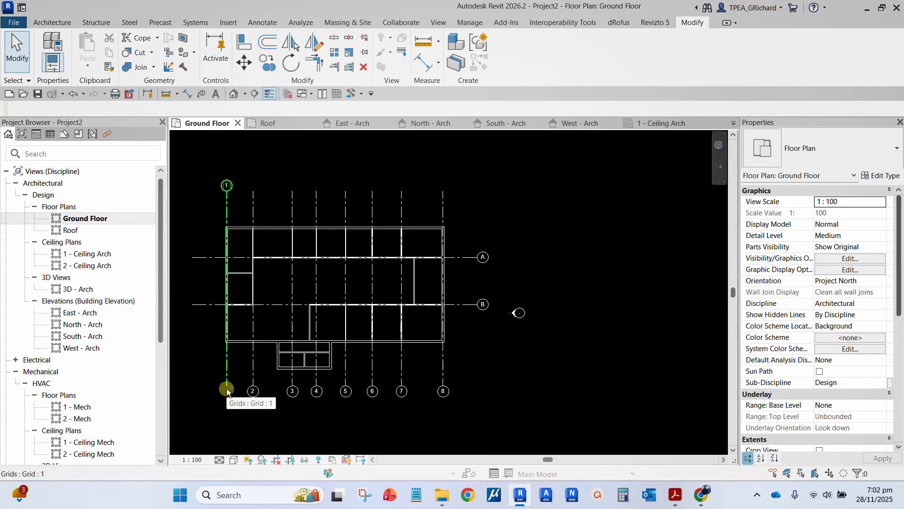
# Turn on Plan View Symbols End 1 for the 6.5mm Bubble grid type so grids carry bubbles at both ends
pyautogui.click(230, 362)
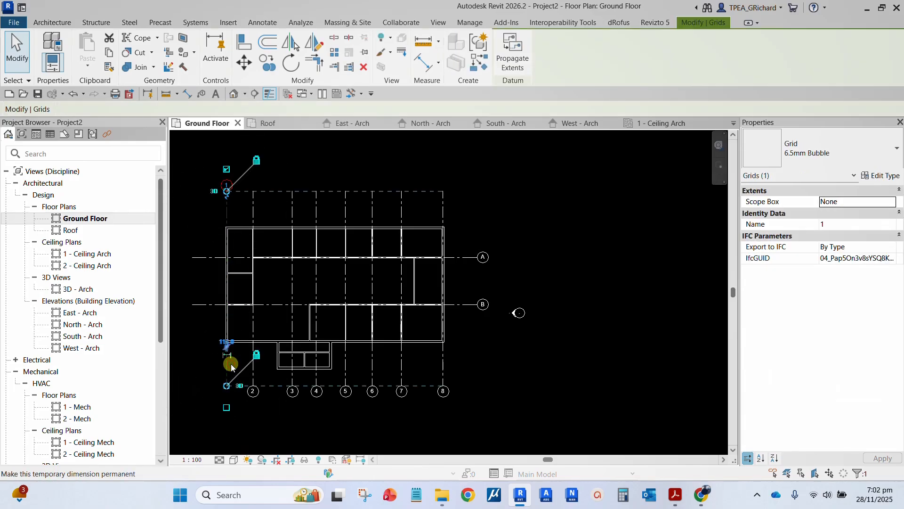
pyautogui.click(881, 176)
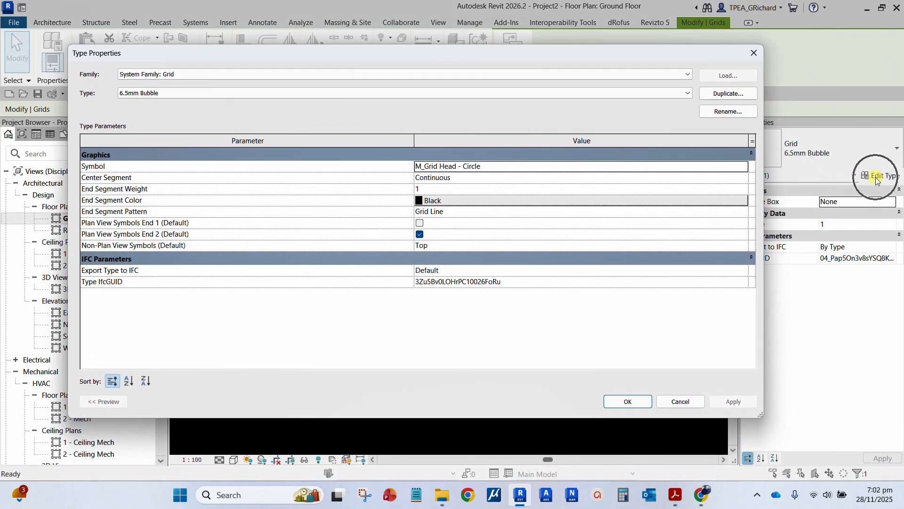
pyautogui.click(420, 223)
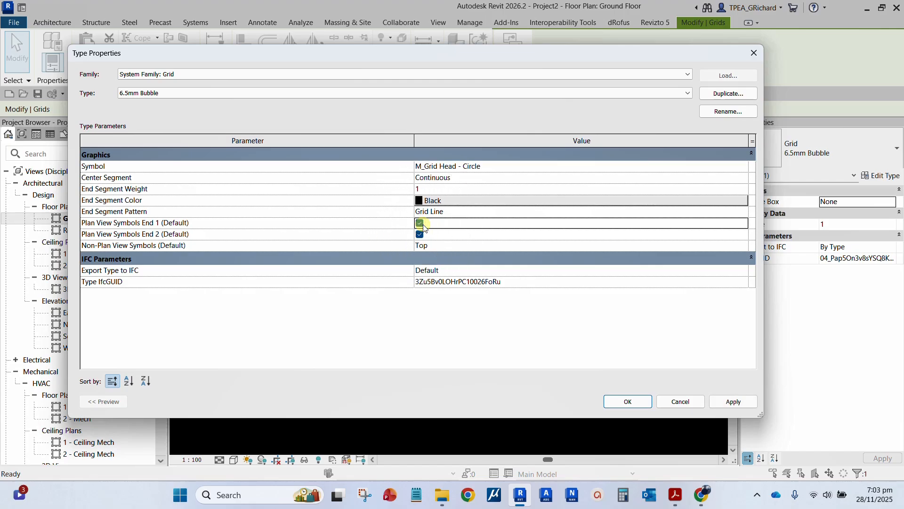
pyautogui.click(626, 403)
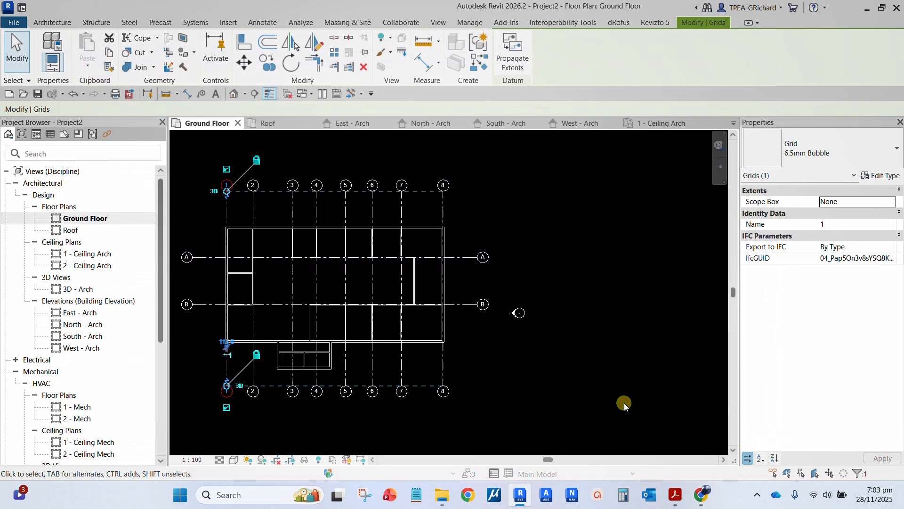
pyautogui.click(561, 231)
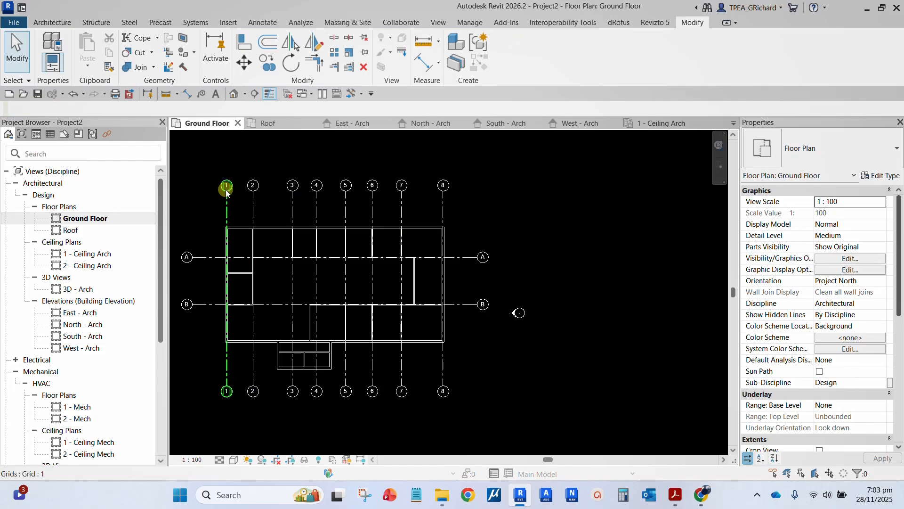
pyautogui.moveTo(565, 327); pyautogui.dragTo(579, 314, button='middle')
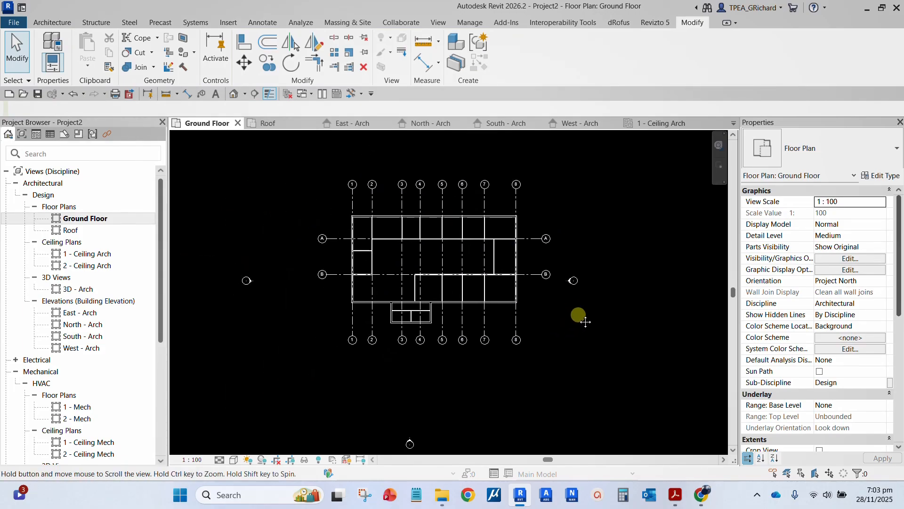
pyautogui.scroll(-1, 579, 315)
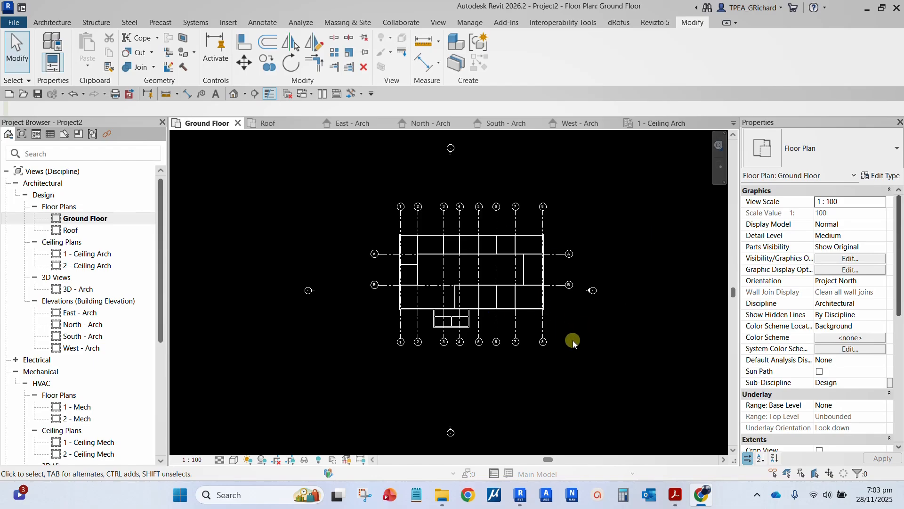
pyautogui.scroll(3, 598, 242)
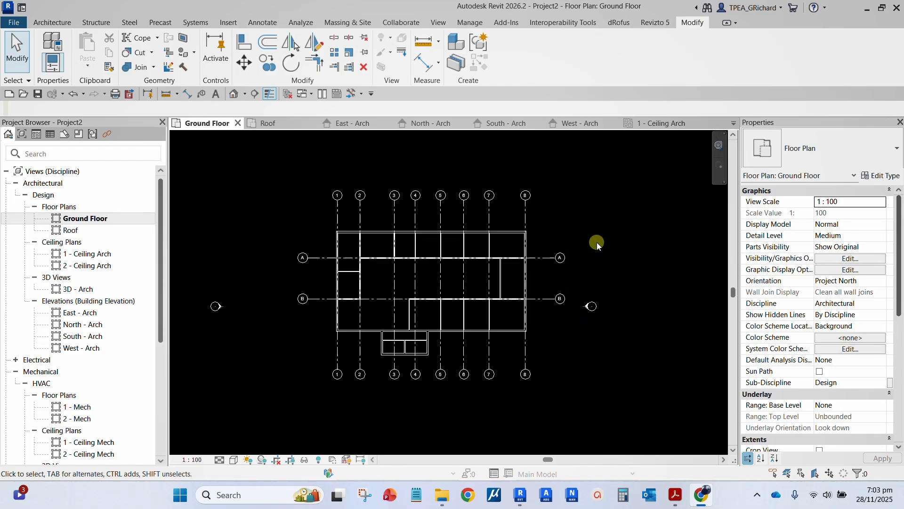